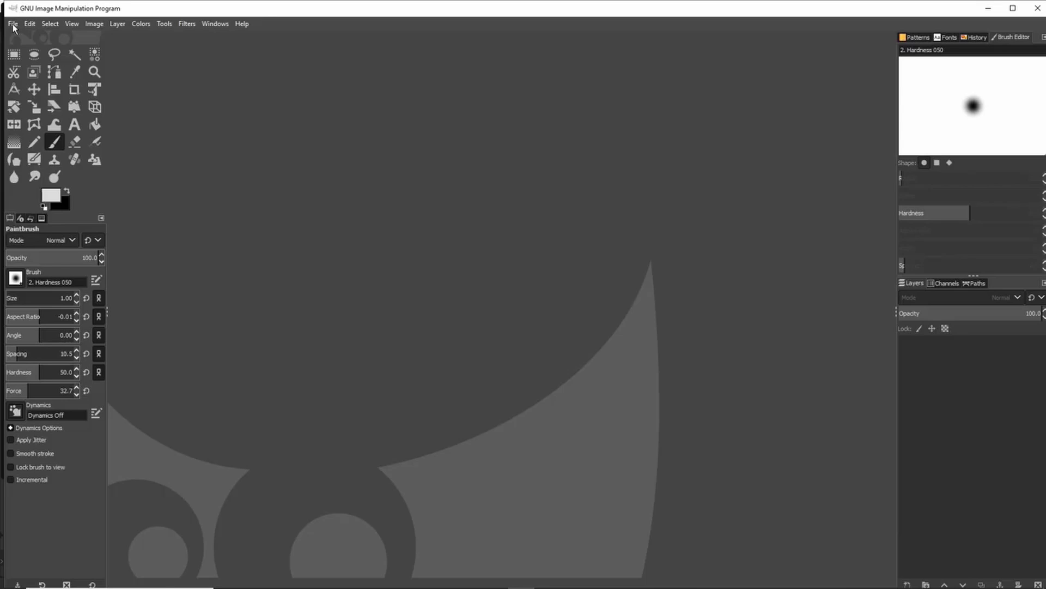
Create a new blank image 8 px wide and 8 px high
left_click(13, 24)
left_click(30, 41)
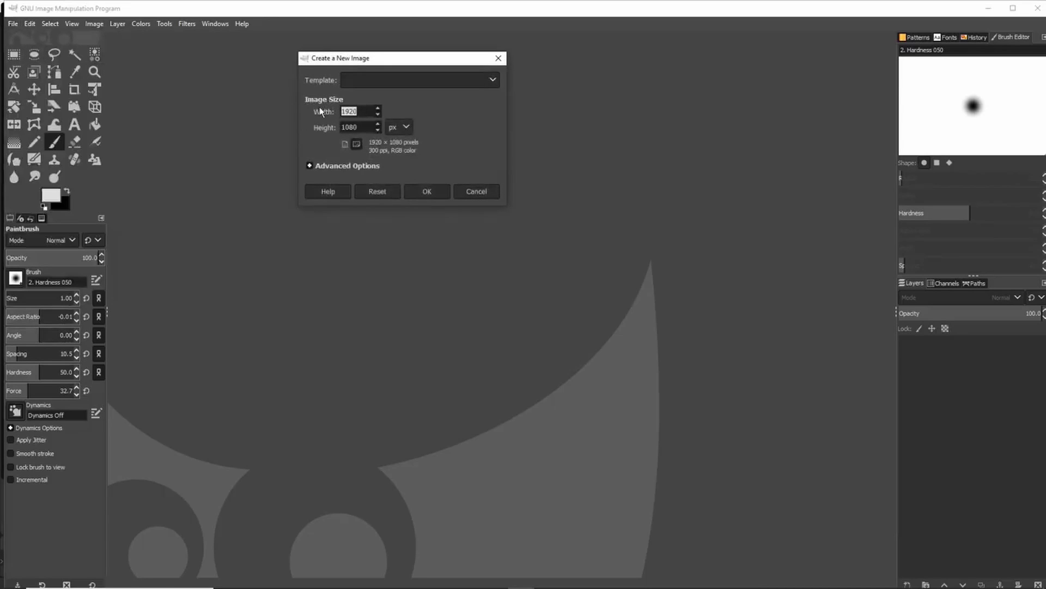
type("8")
key("Tab")
type("8")
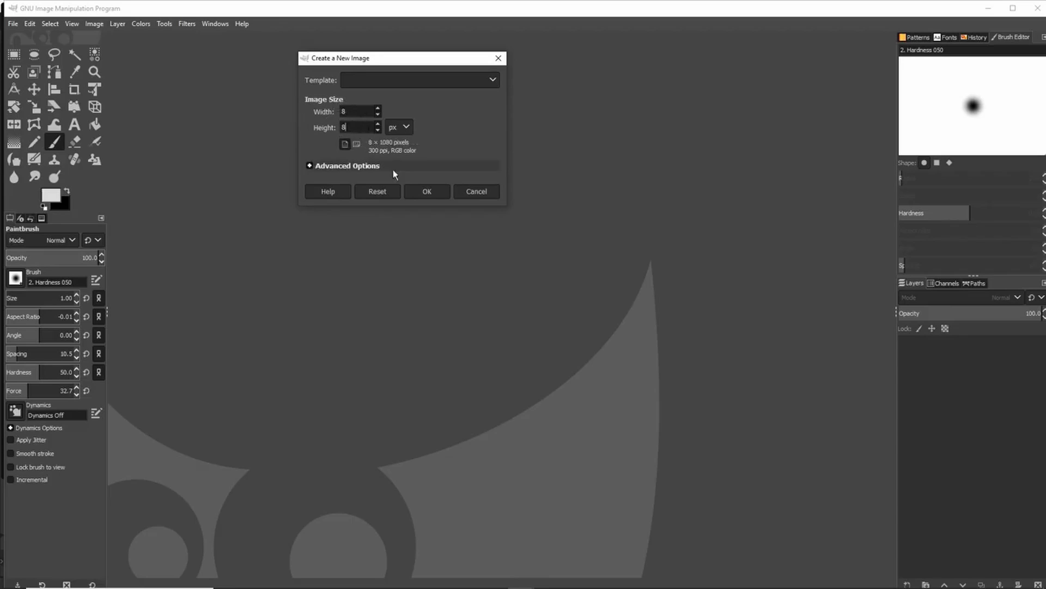
left_click(426, 192)
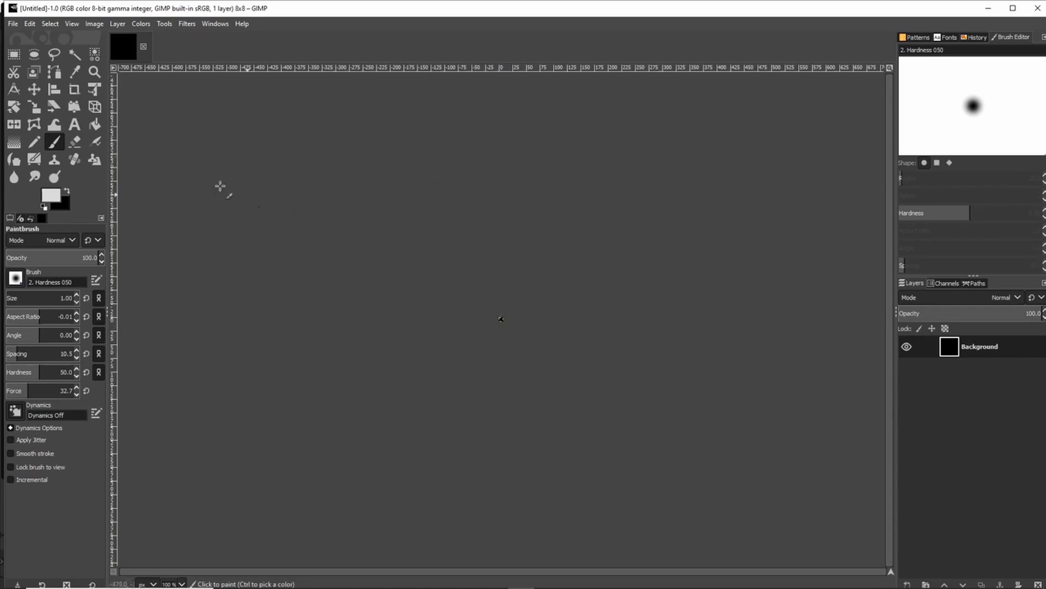
Set the foreground color to red cb2832 and paint across the top two pixel rows of the canvas, running partly into the third
key("ctrl")
scroll(513, 312, "up", 9, "ctrl")
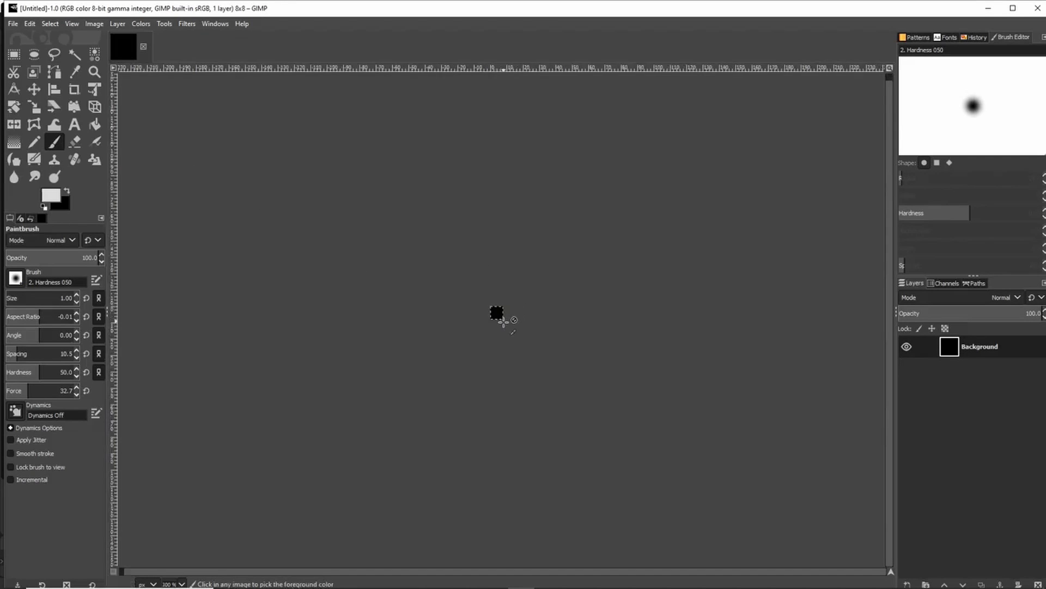
scroll(406, 256, "up", 1, "ctrl")
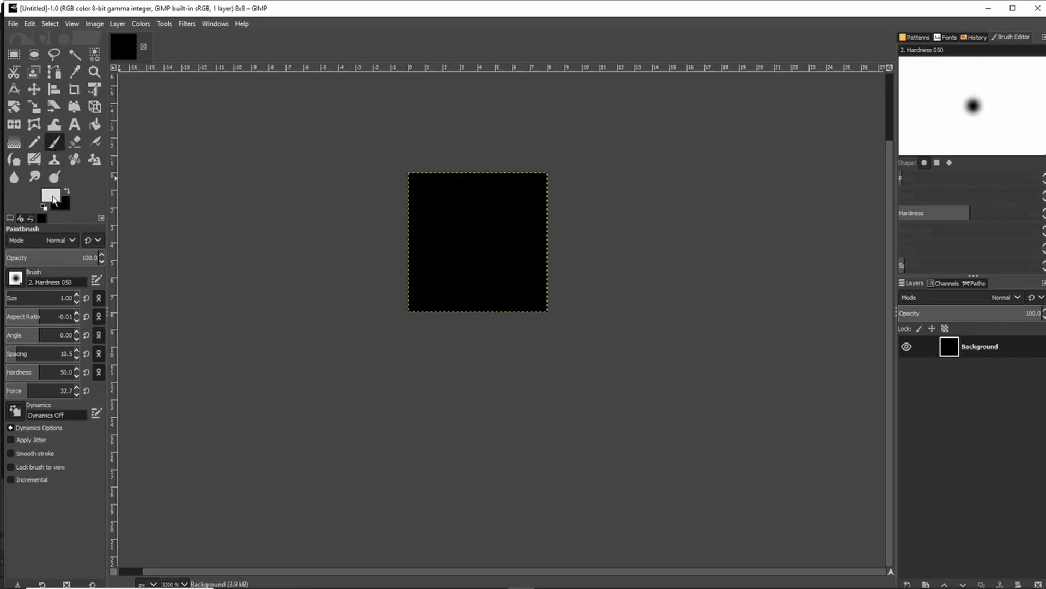
left_click(52, 197)
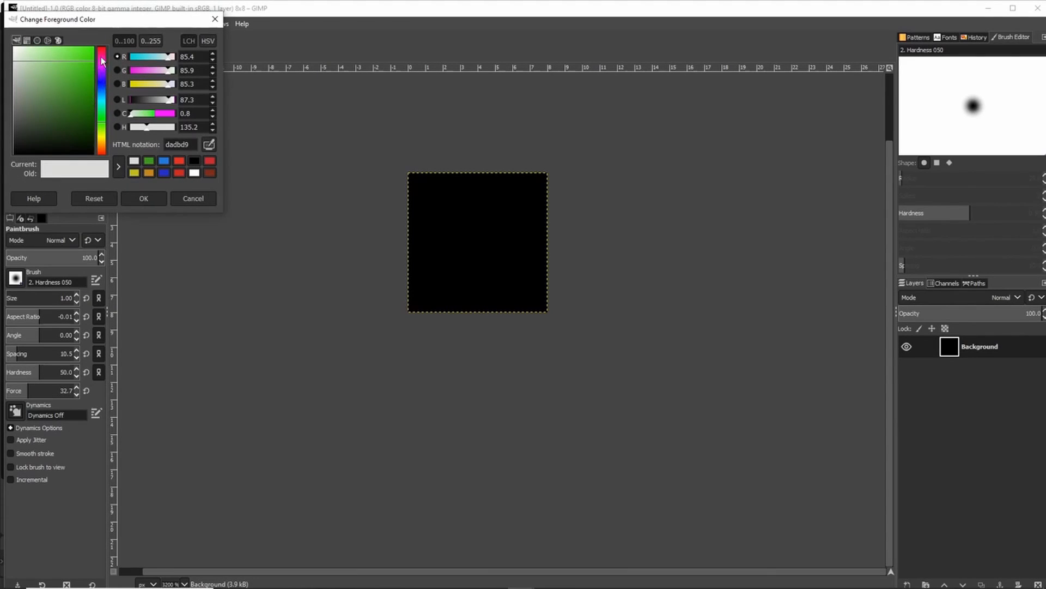
left_click_drag(102, 60, 101, 52)
left_click(77, 68)
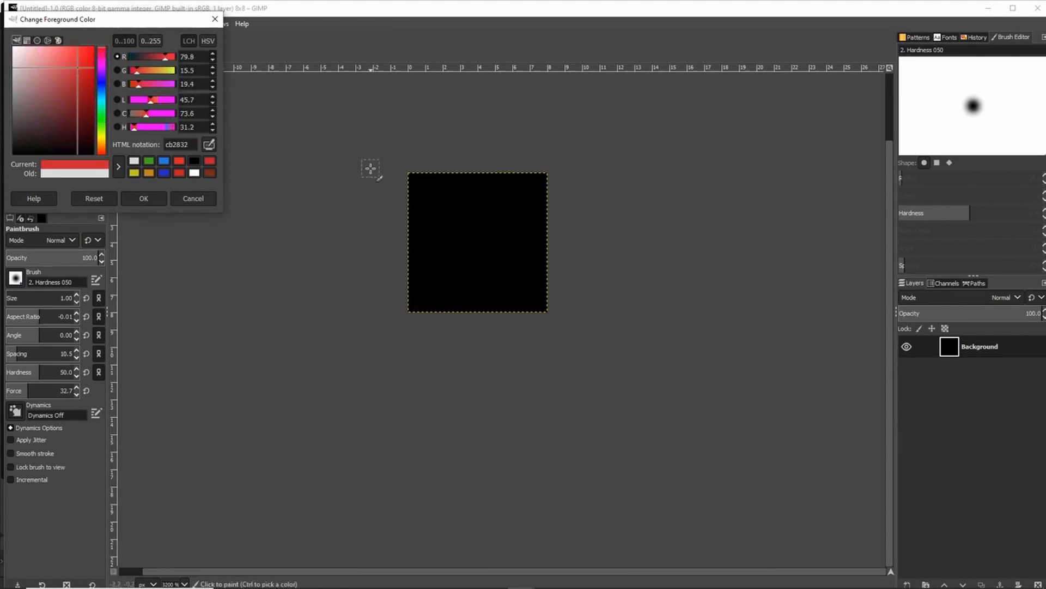
mouse_move(410, 192)
left_mouse_down()
mouse_move(474, 194)
mouse_move(500, 180)
mouse_move(427, 213)
mouse_move(515, 218)
left_mouse_up()
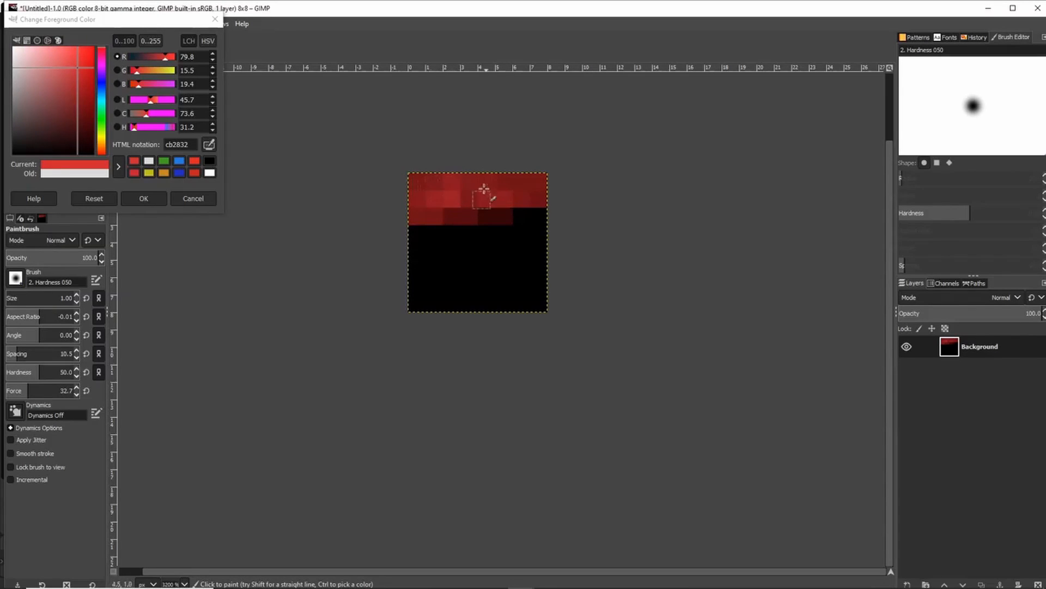
Set the foreground color to blue 2858b9 and paint the pixel rows just below the red band
left_click(103, 87)
left_click(77, 77)
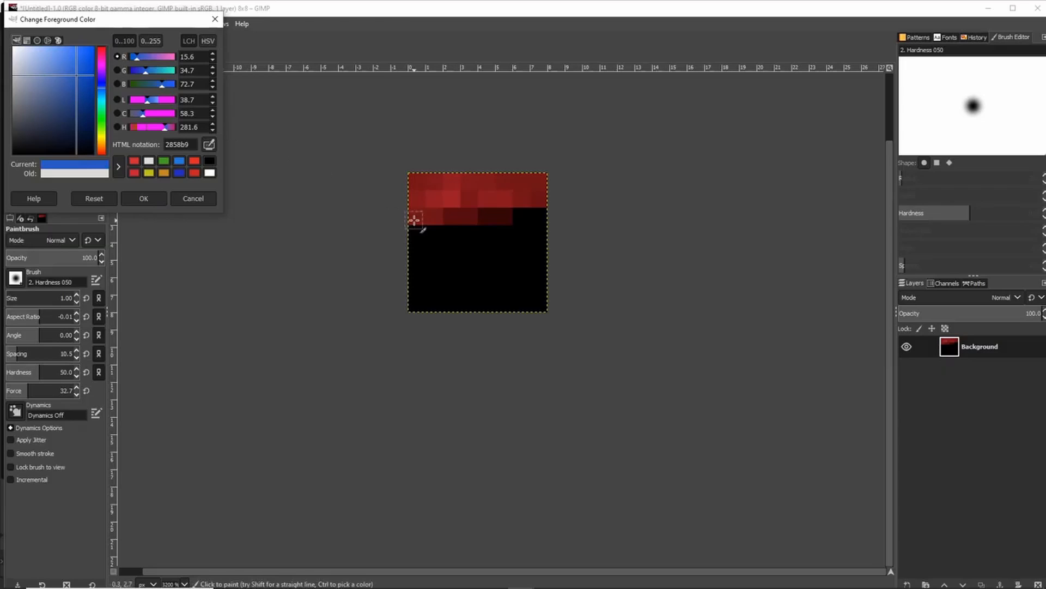
mouse_move(416, 217)
left_mouse_down()
mouse_move(499, 227)
mouse_move(417, 241)
left_mouse_up()
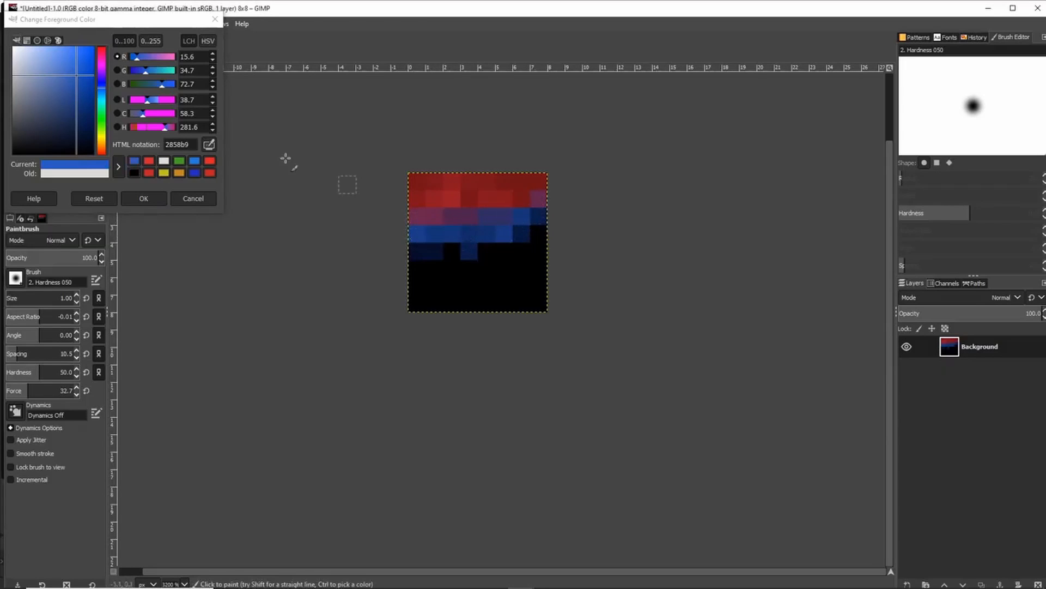
Set the foreground color to green 5f8c19 and paint the fifth and sixth pixel rows below the blue band
left_click(101, 119)
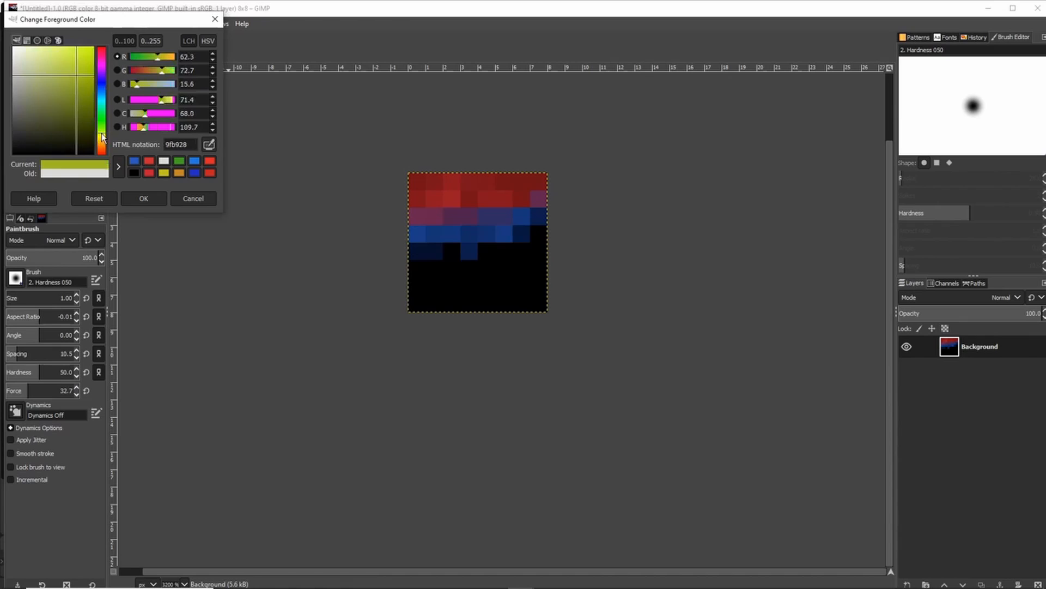
left_click(80, 96)
mouse_move(423, 246)
left_mouse_down()
mouse_move(420, 273)
mouse_move(537, 261)
left_mouse_up()
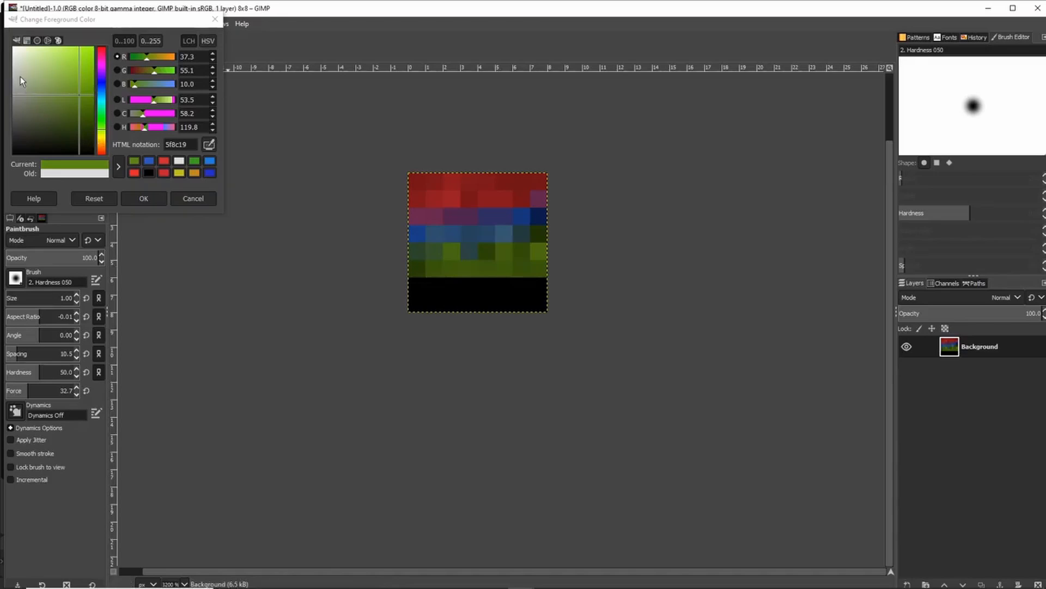
Paint the last two pixel rows with off-white f5f7f2, and darken a few of their pixels with black 000000
left_click(15, 50)
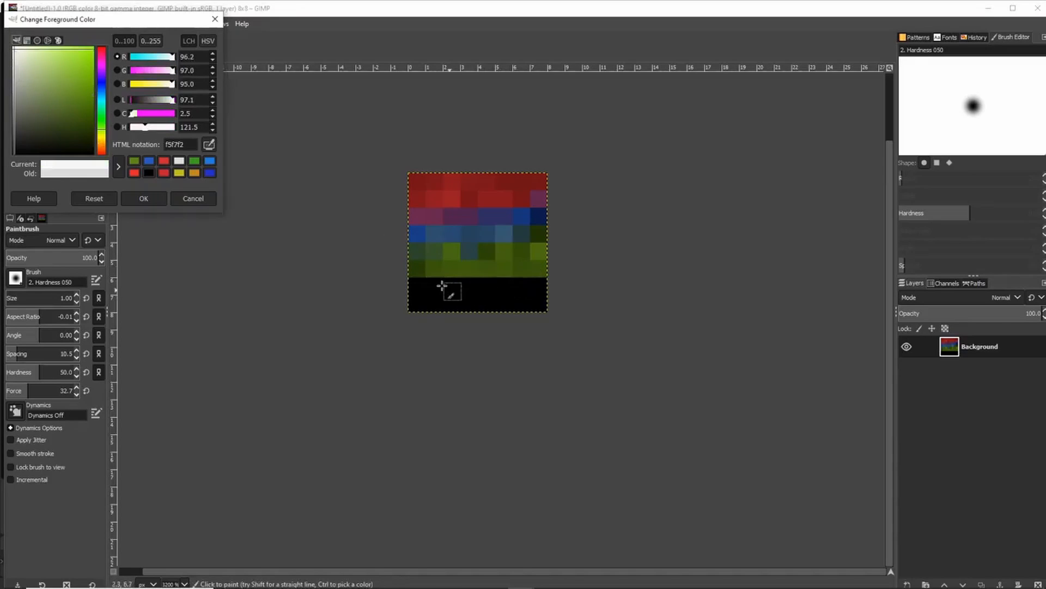
mouse_move(442, 285)
left_mouse_down()
mouse_move(444, 297)
mouse_move(538, 300)
left_mouse_up()
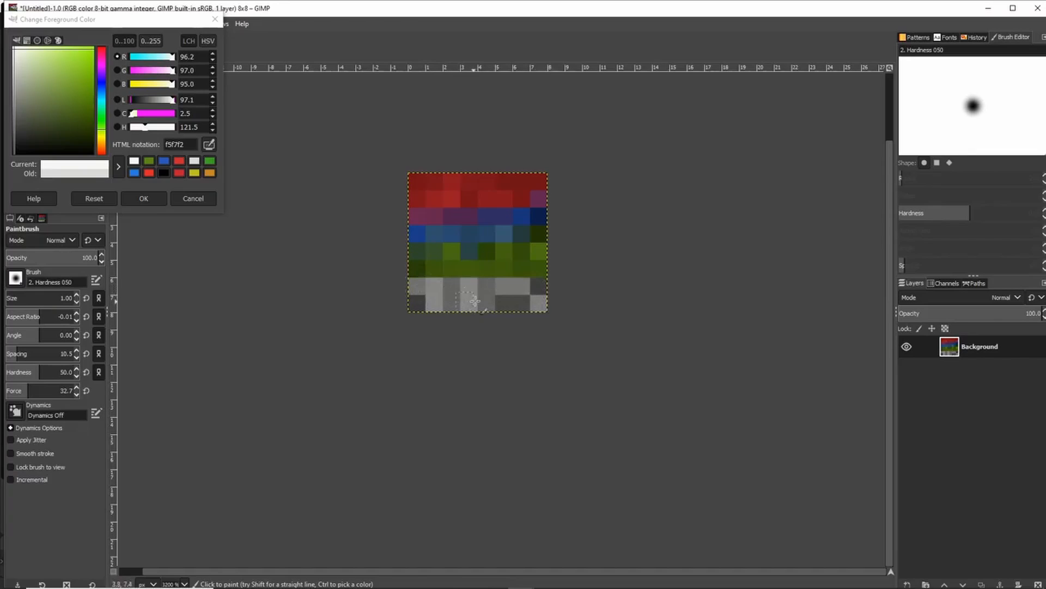
left_click(85, 153)
left_click_drag(84, 153, 90, 157)
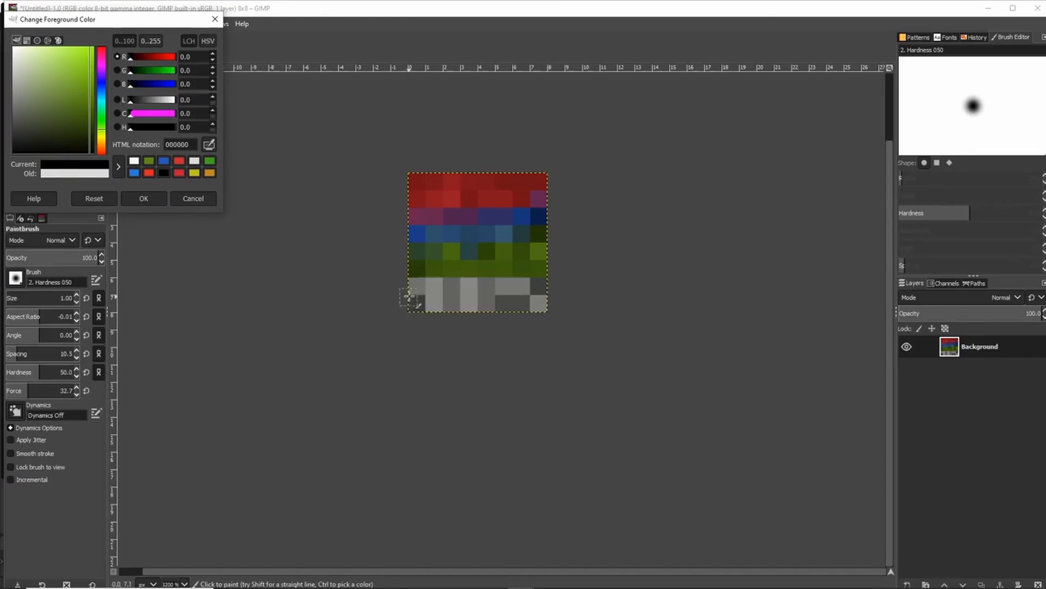
left_click_drag(408, 296, 425, 297)
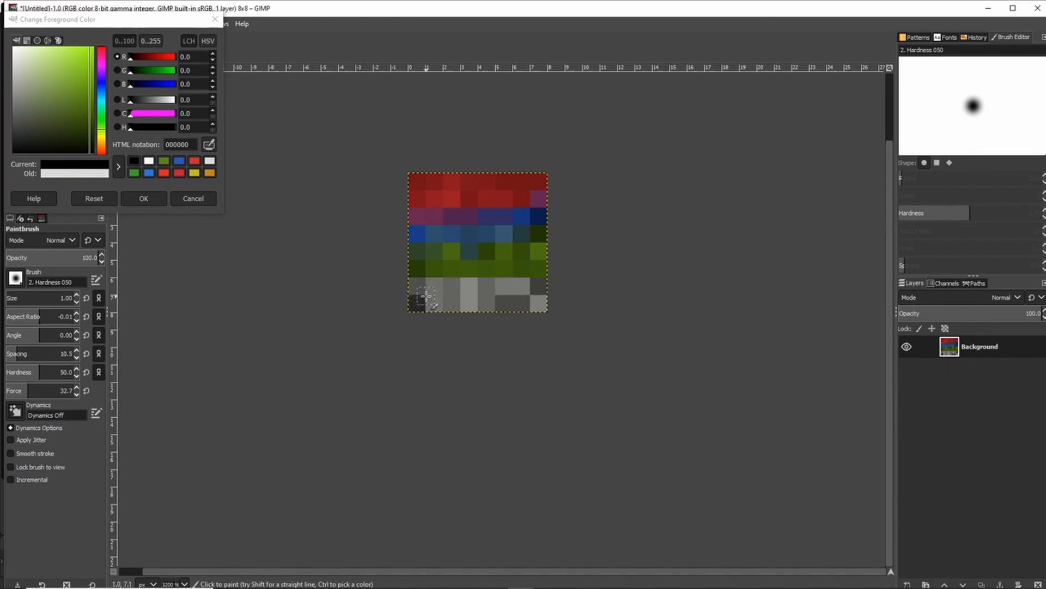
left_click(518, 306)
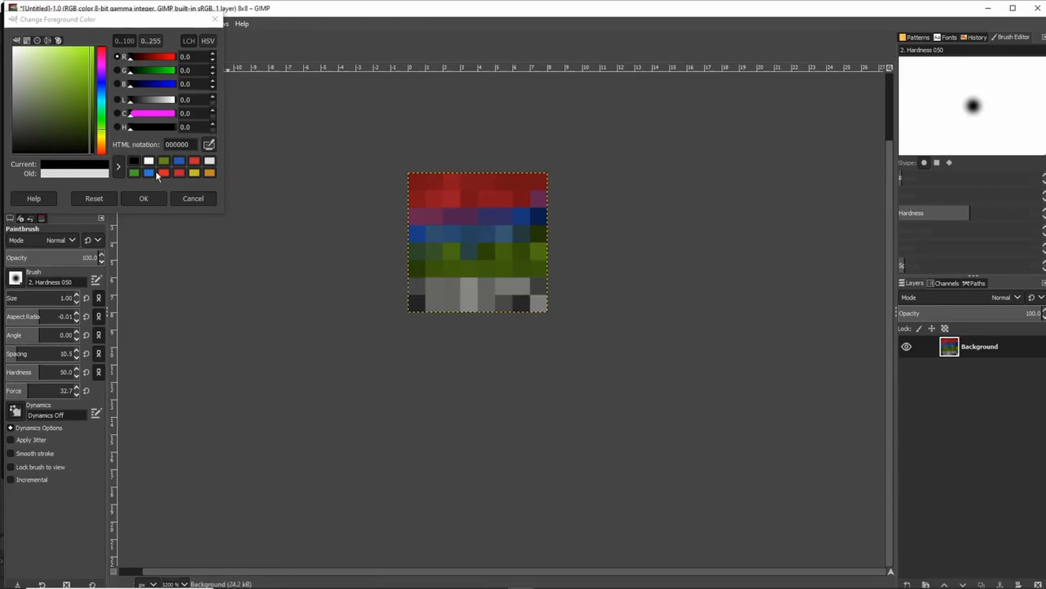
Set the foreground color to off-white f7f7f6 and dab it over several pixels of the red band to lighten them
left_click(14, 54)
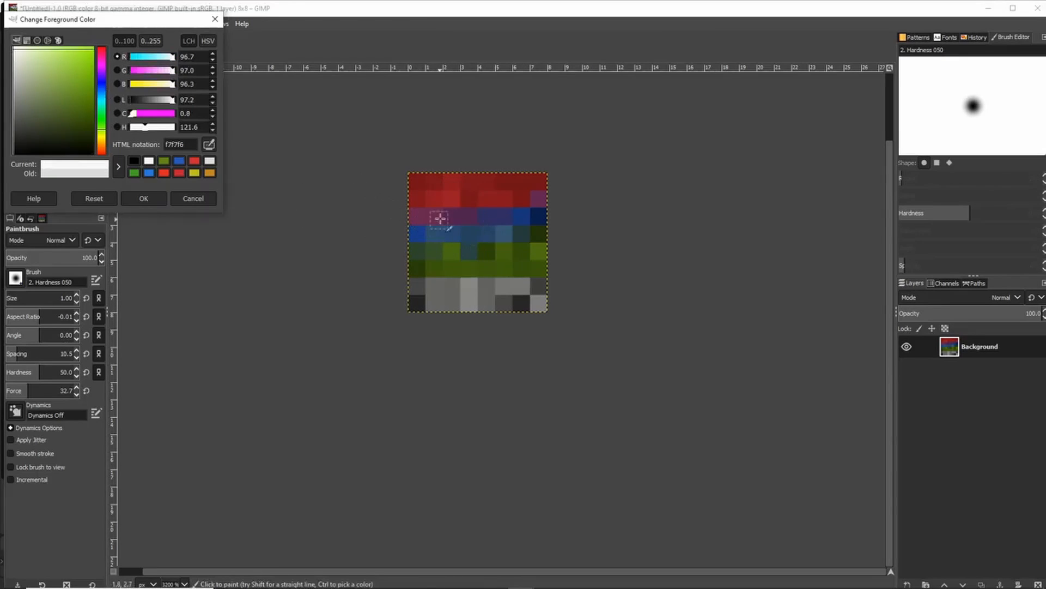
left_click(452, 199)
left_click(482, 194)
left_click(525, 192)
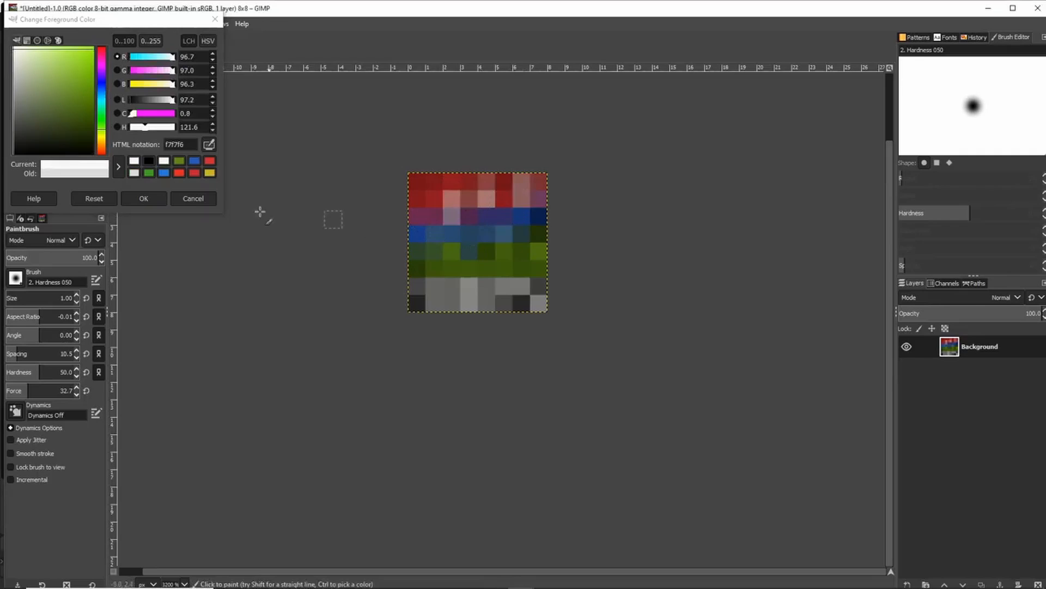
Dab muted red 793f46 over scattered pixels of the red and blue bands, and accept it as the foreground color
left_click(106, 53)
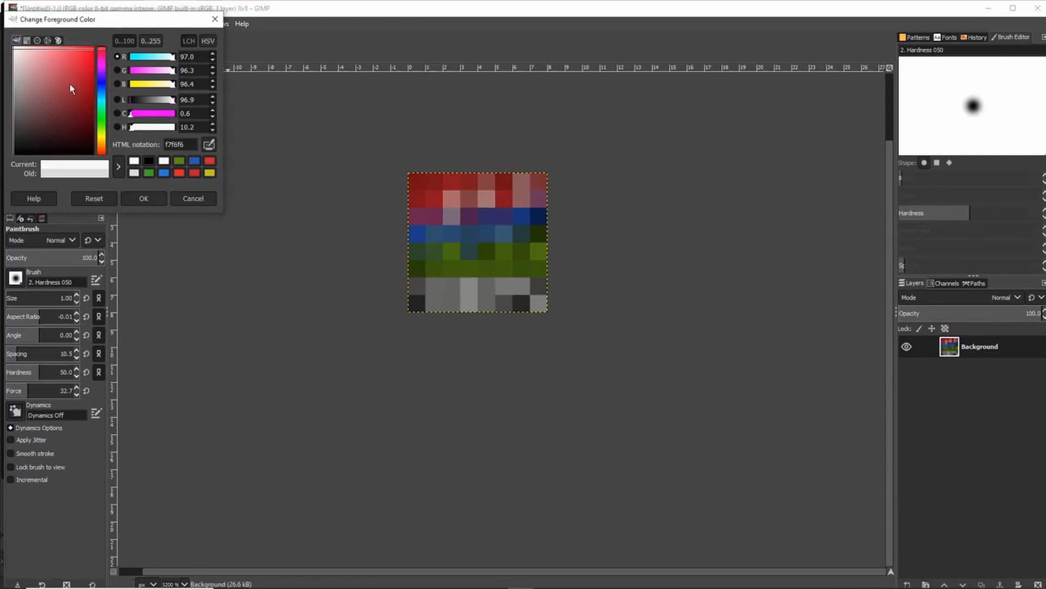
left_click(52, 103)
left_click(448, 199)
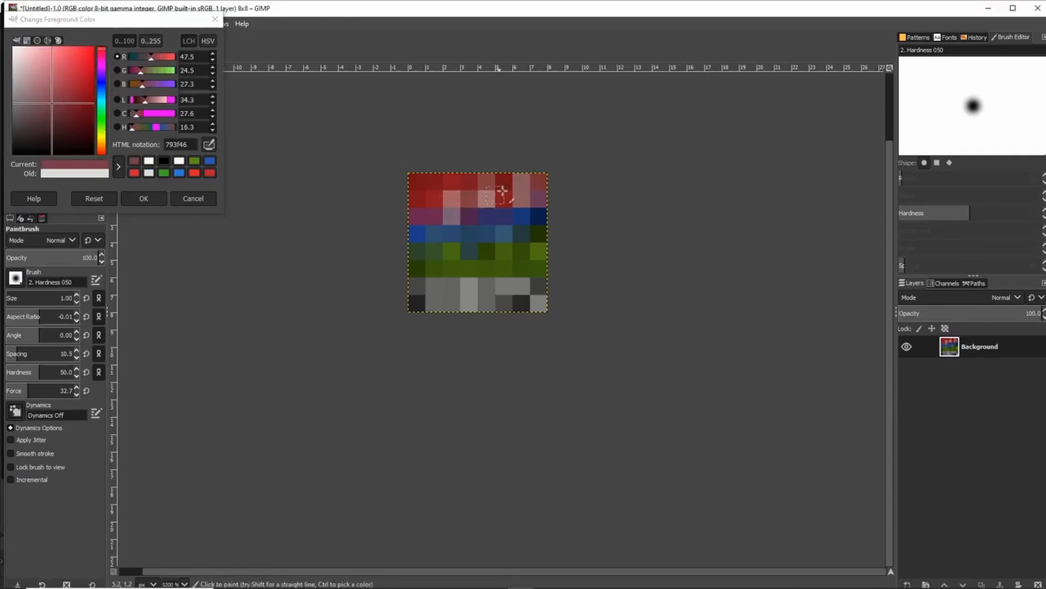
left_click(508, 187)
left_click(526, 190)
left_click(488, 199)
left_click(428, 226)
left_click(456, 212)
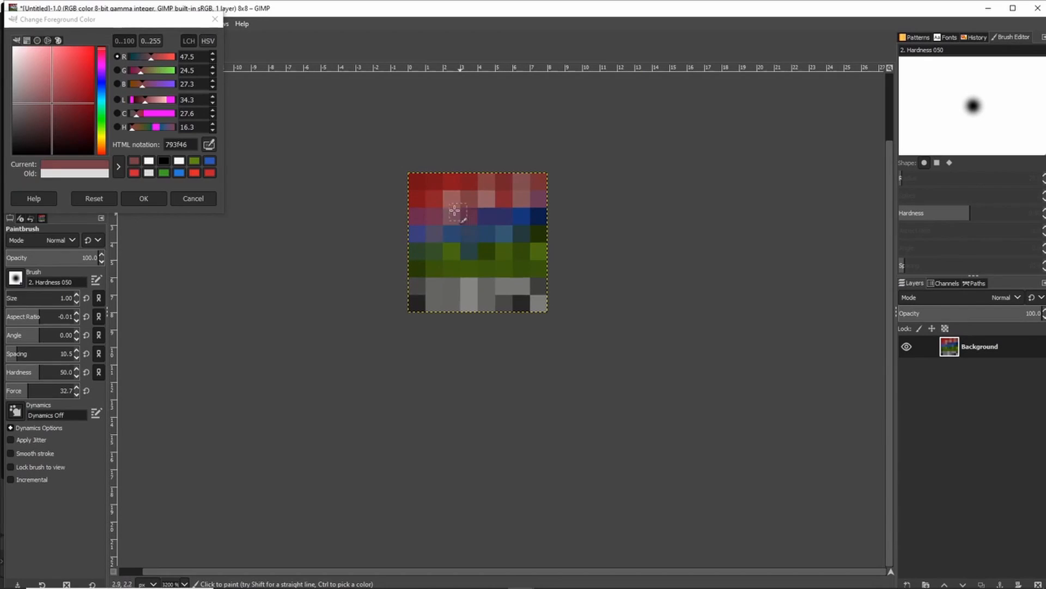
left_click(143, 198)
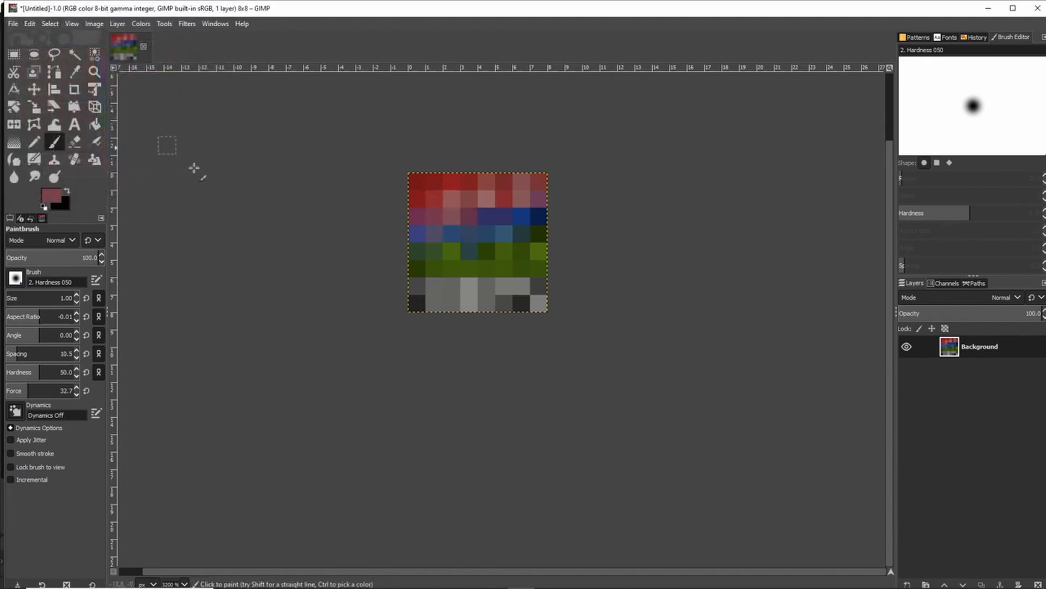
Export the image to the Documents folder as 64_SpaceColors.png
left_click(12, 24)
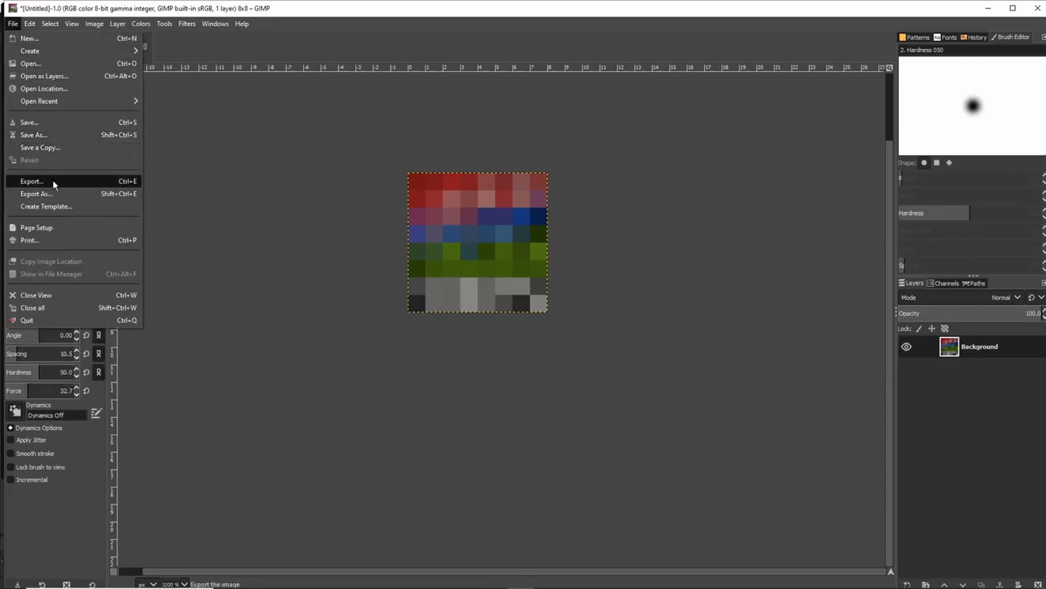
left_click(53, 187)
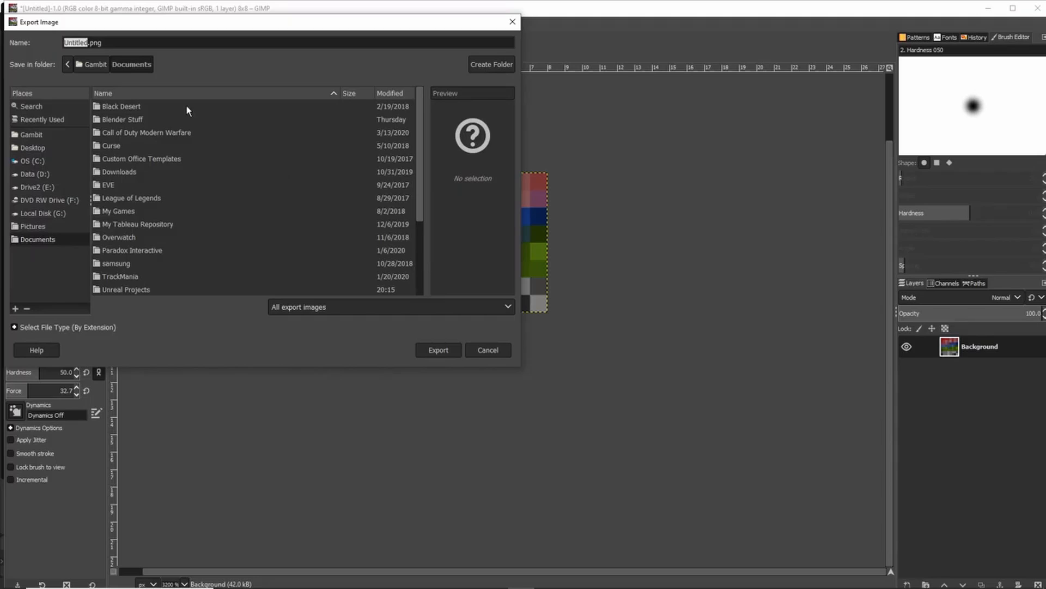
type("64")
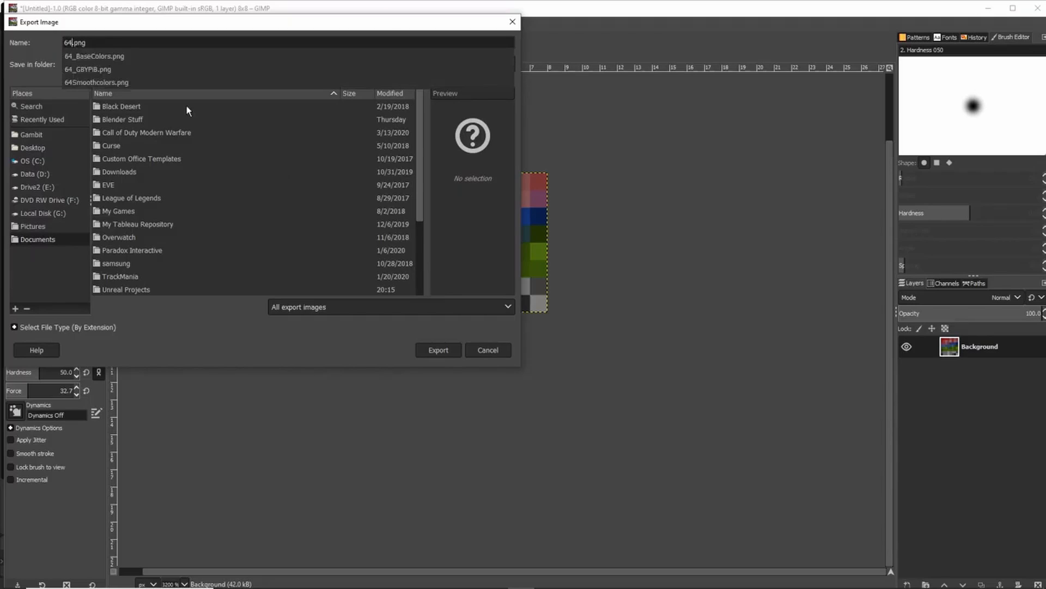
type("_Co")
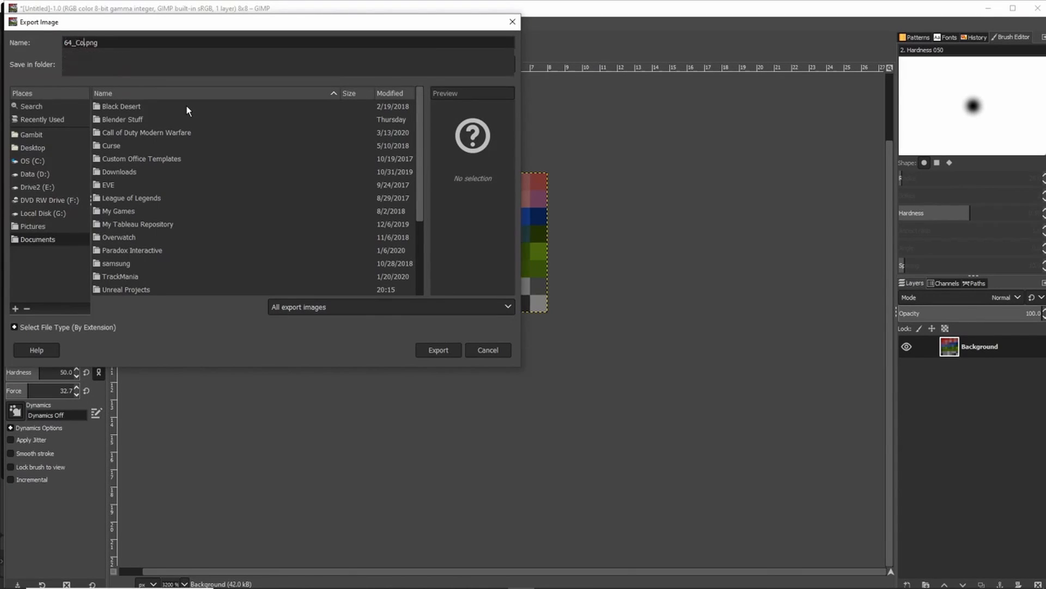
key("BackSpace")
key("BackSpace")
type("SpaceColors")
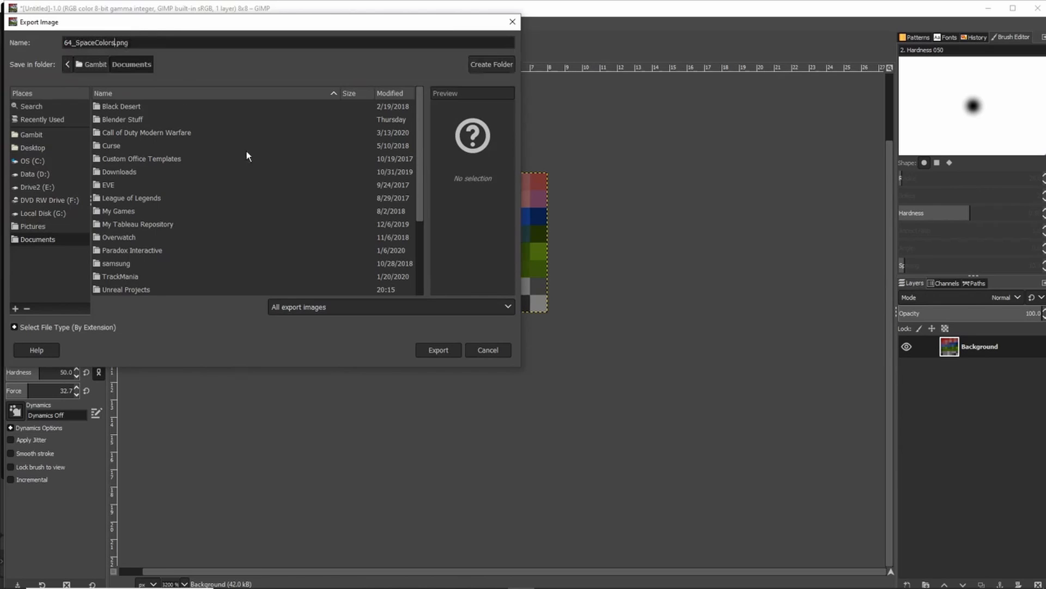
left_click(440, 350)
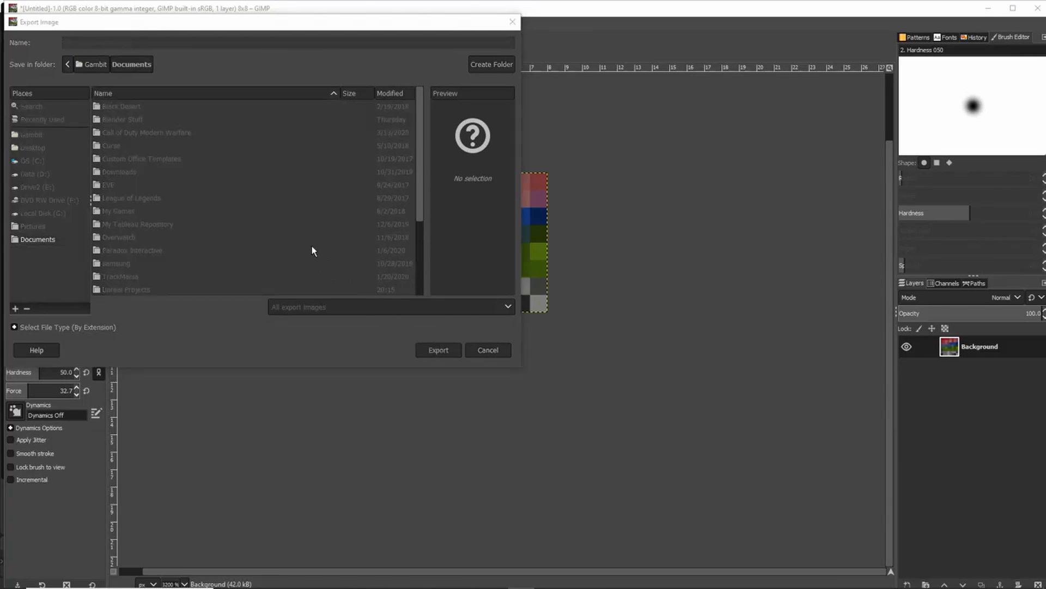
left_click(527, 400)
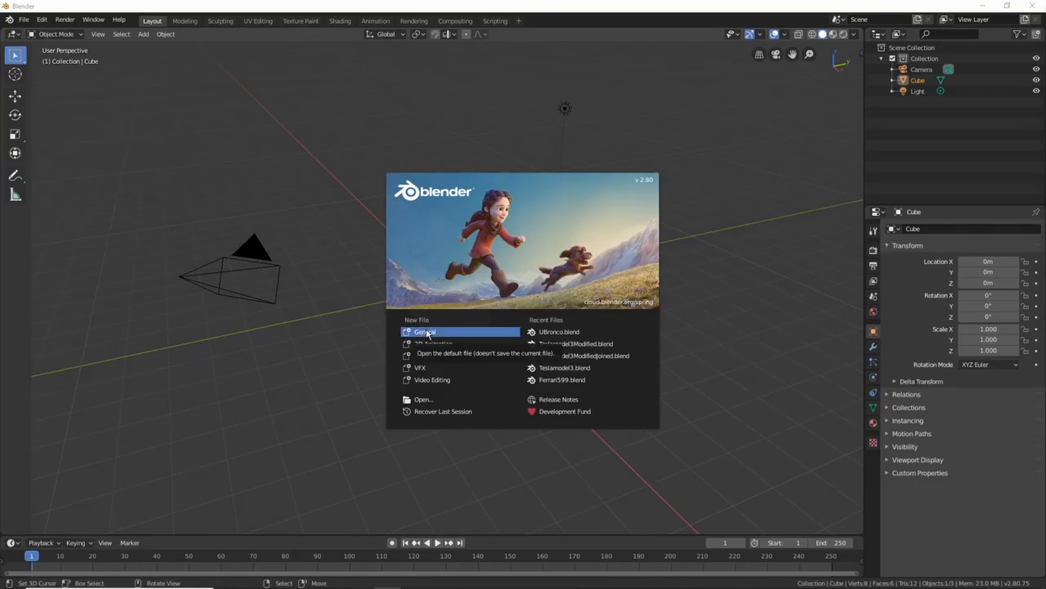
Switch to Blender, dismiss the splash screen, and delete the default camera and light
left_click(371, 323)
left_click(247, 277)
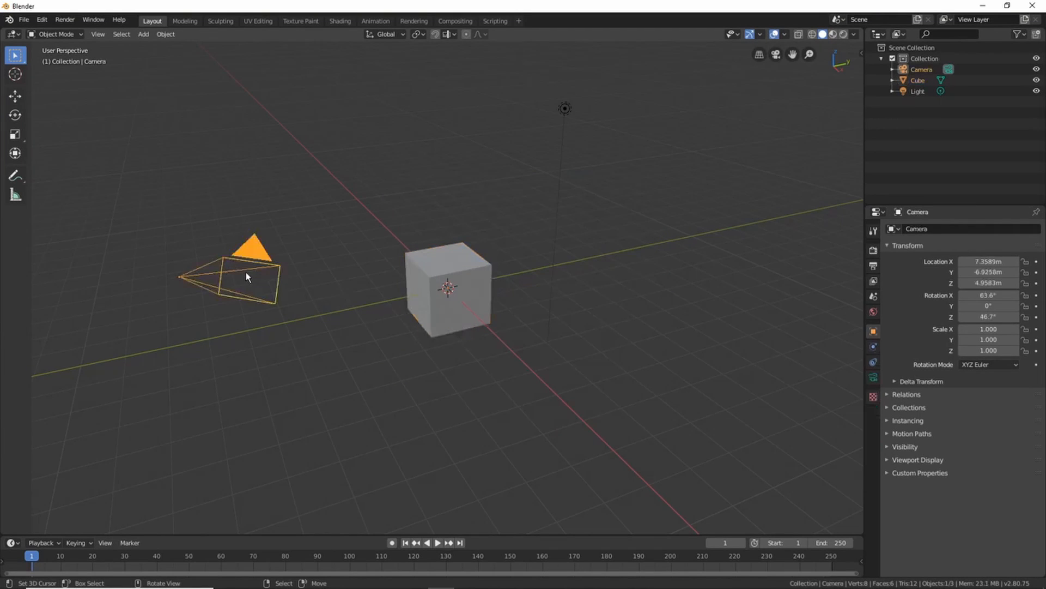
key("Delete")
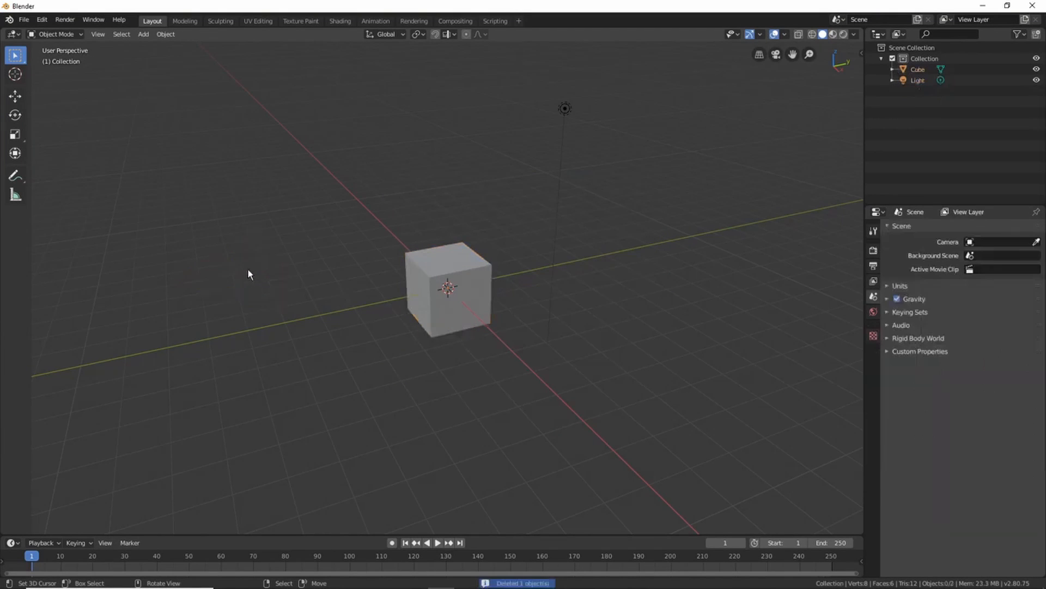
left_click(564, 109)
key("Delete")
Enter Edit Mode on the cube and add one centred vertical loop cut that splits it into two halves along X
middle_click_drag(397, 260, 434, 297)
left_click(456, 276)
scroll(459, 286, "up", 3)
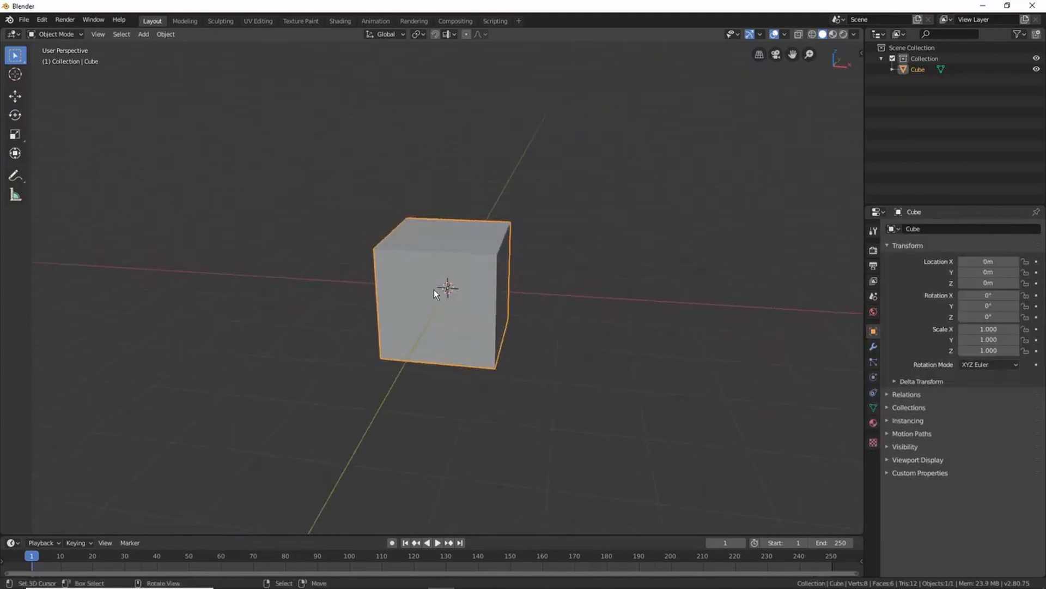
key("Tab")
mouse_move(420, 315)
middle_mouse_down()
mouse_move(432, 294)
mouse_move(423, 299)
mouse_move(436, 307)
middle_mouse_up()
key("ctrl+r")
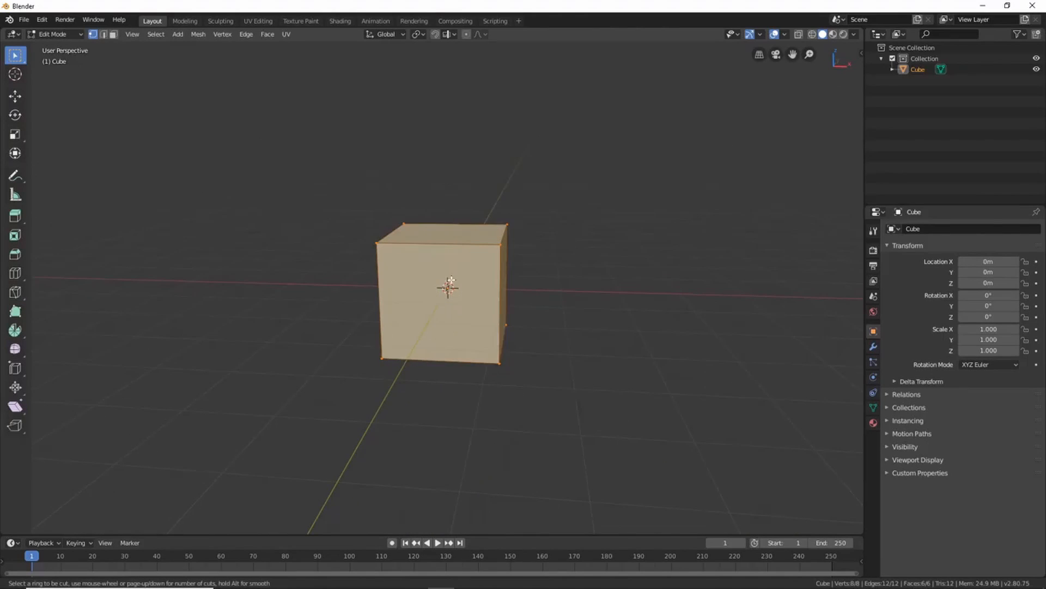
left_click(455, 279)
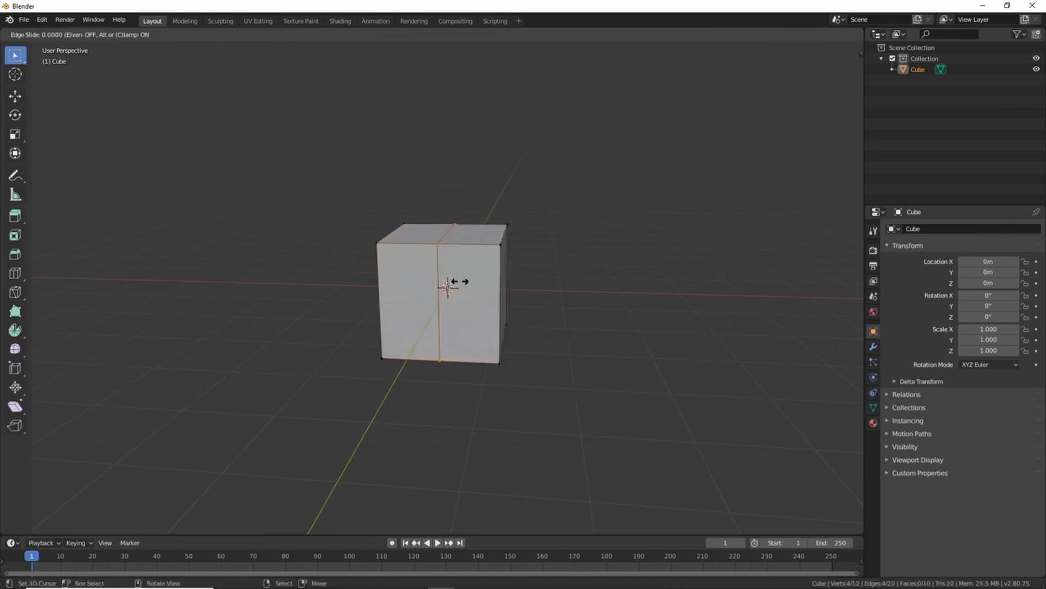
right_click(459, 282)
Delete the faces of the cube's negative-X half so that only the positive-X half remains
middle_click_drag(419, 325, 435, 293)
key("3")
left_click(419, 294)
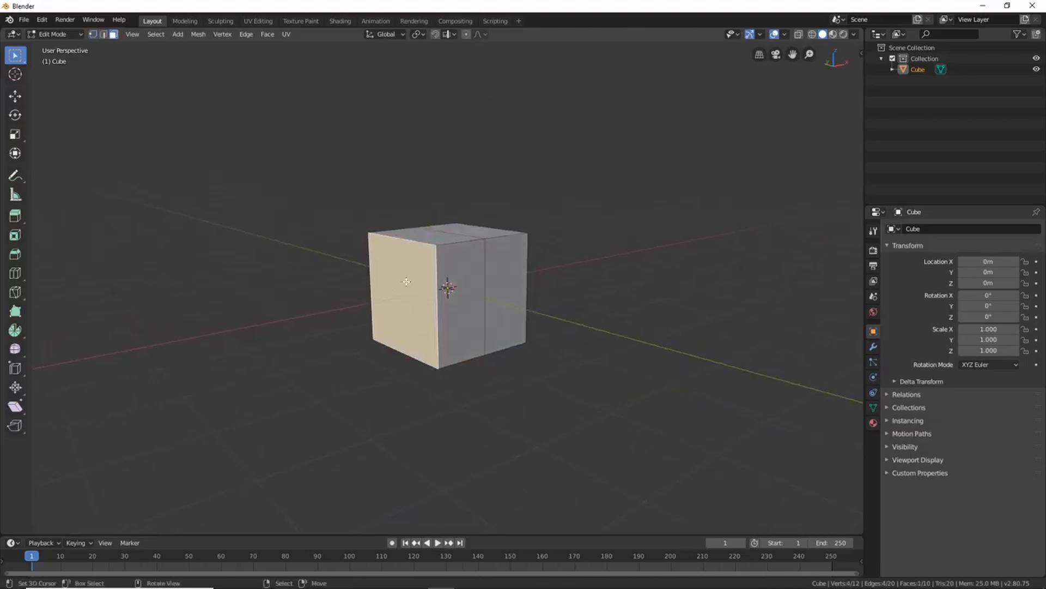
key("x")
left_click(406, 283)
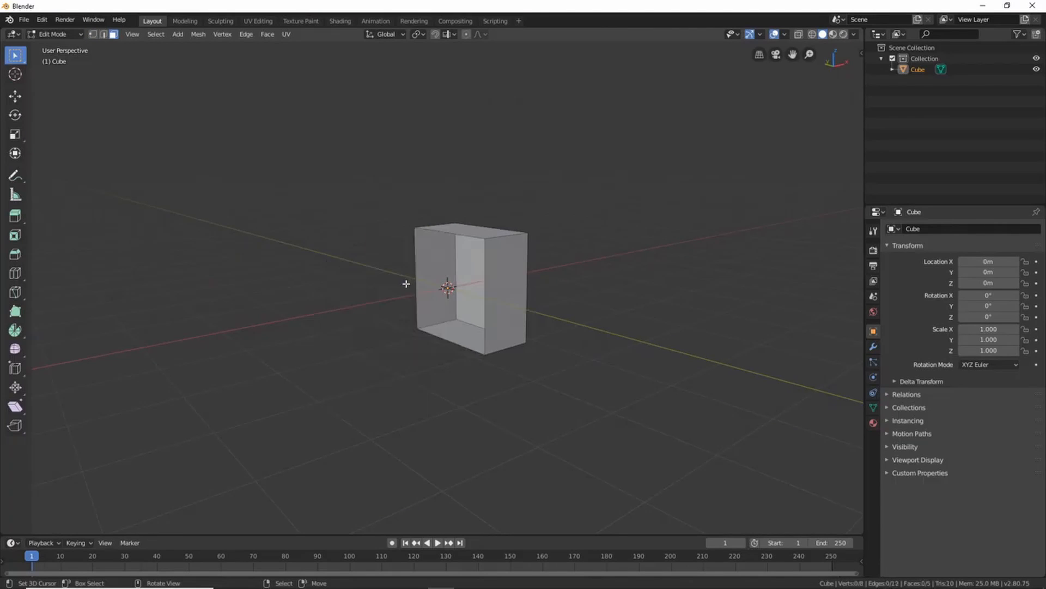
Add a Mirror modifier across the X axis to the half cube
middle_click_drag(406, 283, 436, 294)
left_click(873, 347)
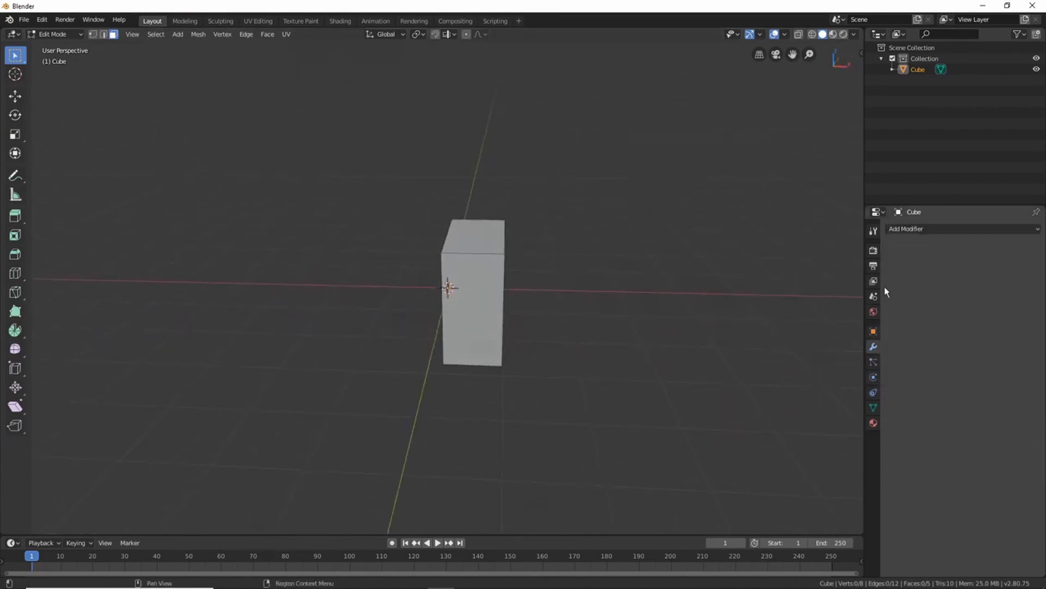
left_click(901, 229)
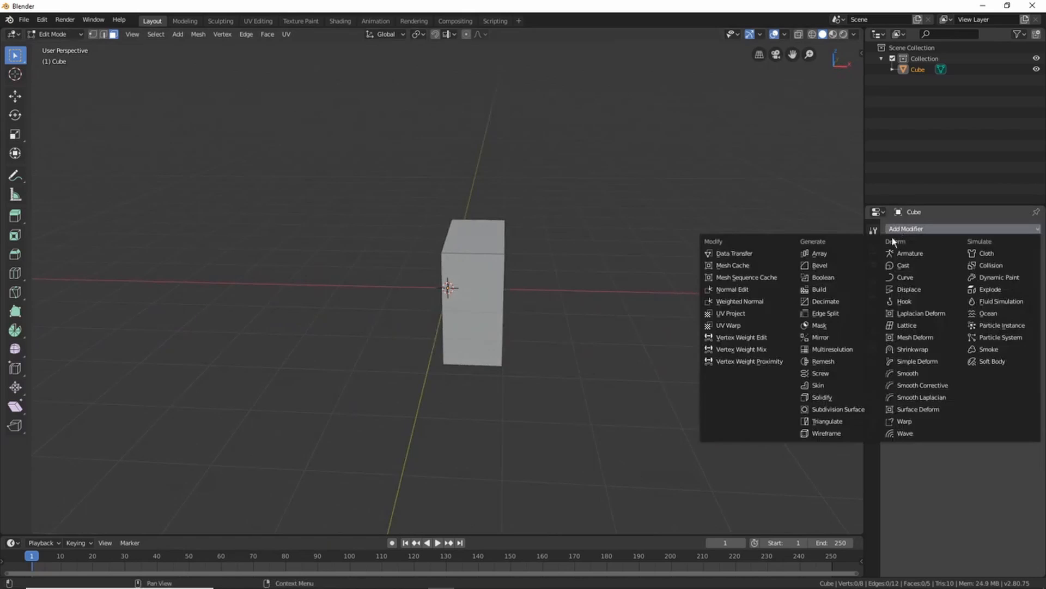
left_click(821, 338)
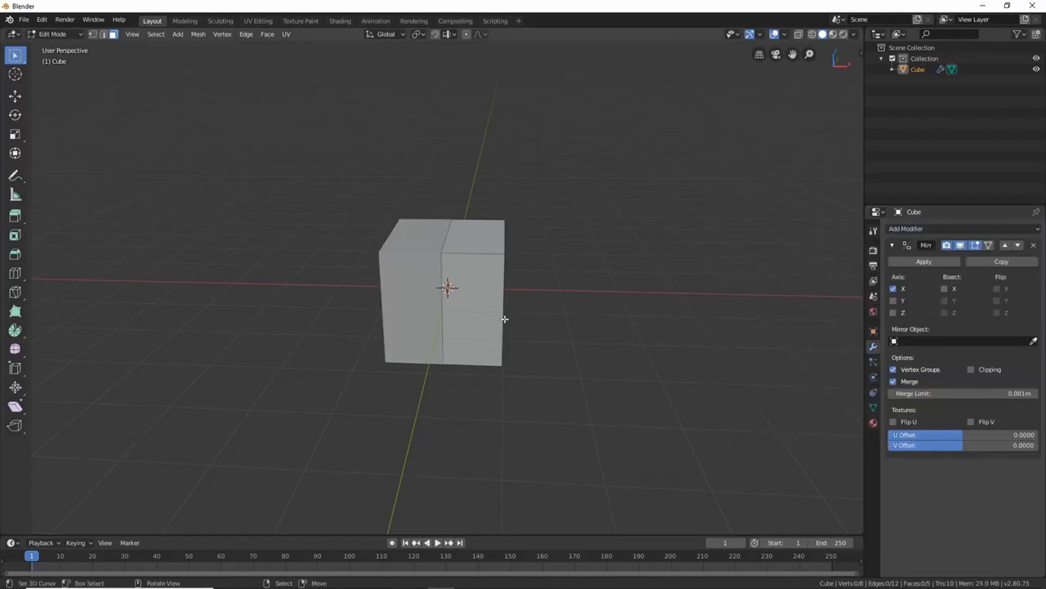
Enable Clipping on the Mirror modifier after trying a move of the front face
middle_click_drag(505, 319, 477, 295)
left_click(472, 279)
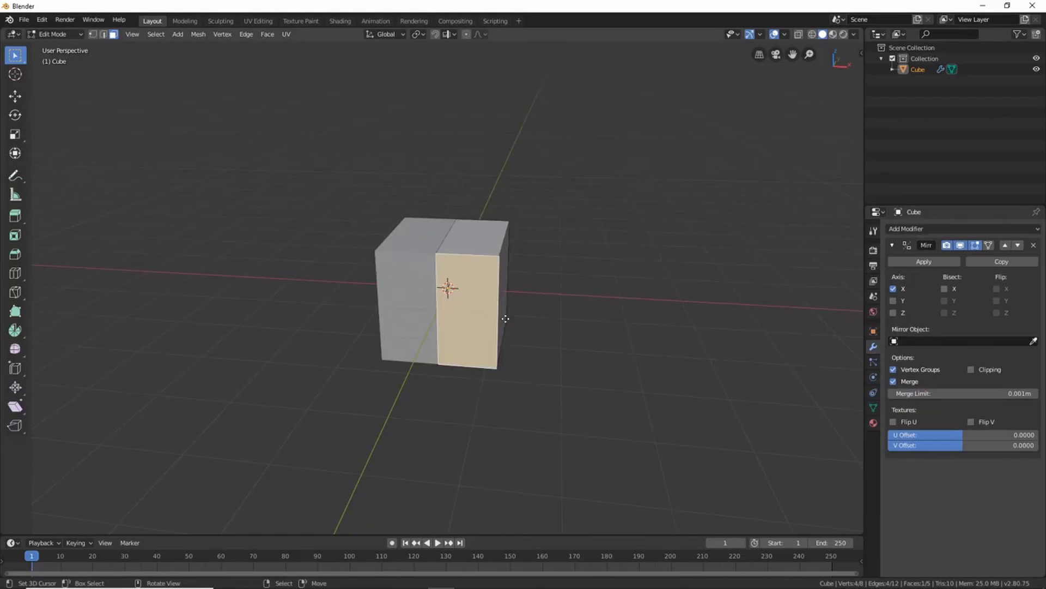
key("g")
right_click(483, 334)
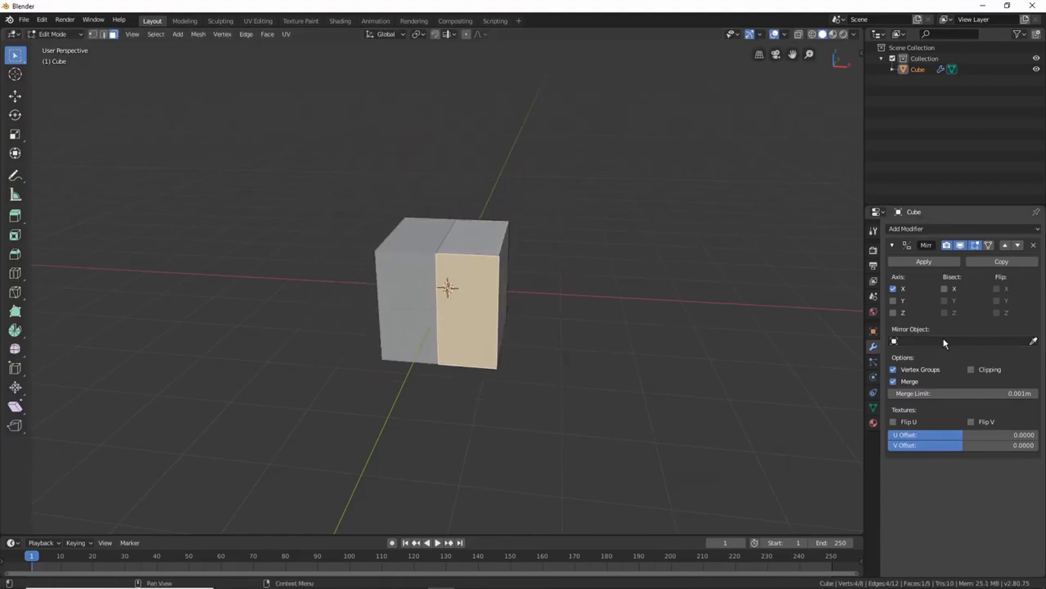
left_click(971, 369)
Try moving the front and top faces of the mirrored half with clipping enabled
key("g")
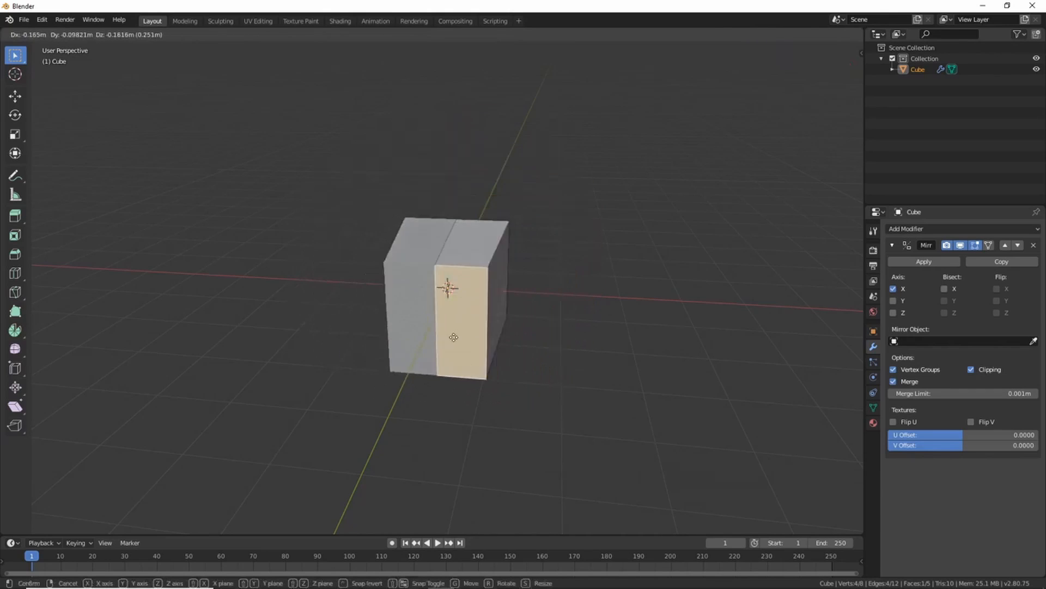
right_click(477, 301)
middle_click_drag(519, 291, 507, 339)
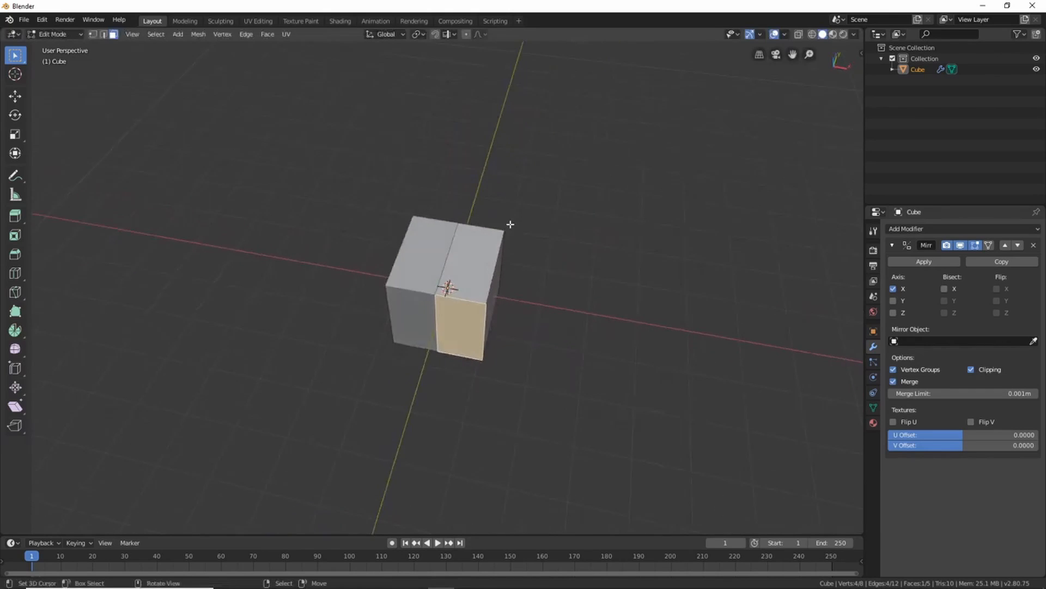
left_click(467, 262)
key("g")
right_click(468, 286)
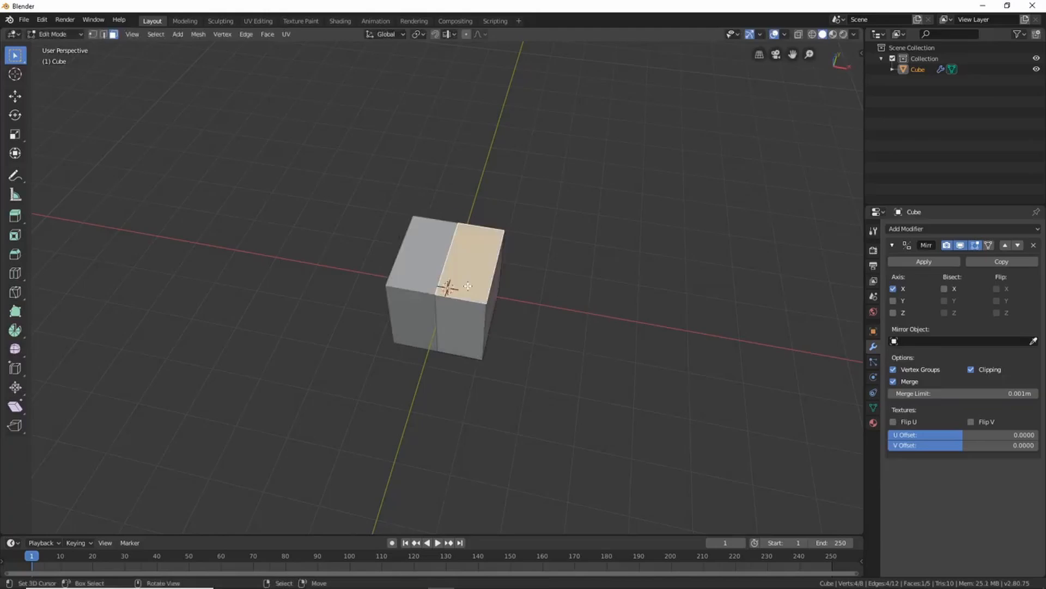
Try collapsing the top face onto the mirror plane, and undo the move
key("g")
left_click(491, 289)
middle_click_drag(490, 289, 451, 262)
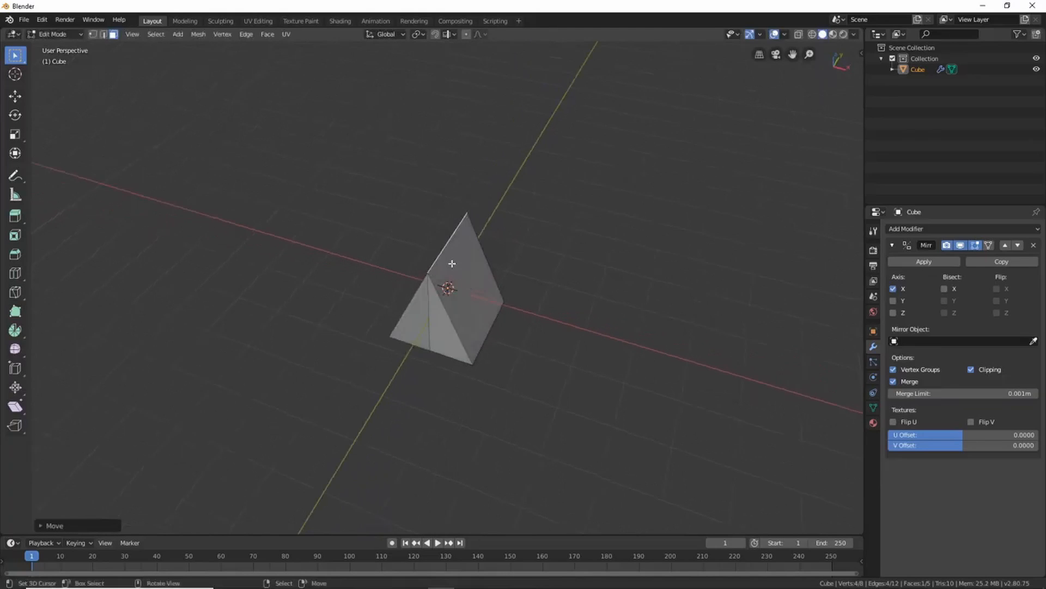
key("g")
right_click(414, 232)
key("ctrl+z")
Try moving the front top corner vertex to the mirror plane in vertex selection mode
middle_click_drag(507, 301, 486, 286)
scroll(428, 261, "up", 3)
key("1")
left_click(491, 289)
key("g")
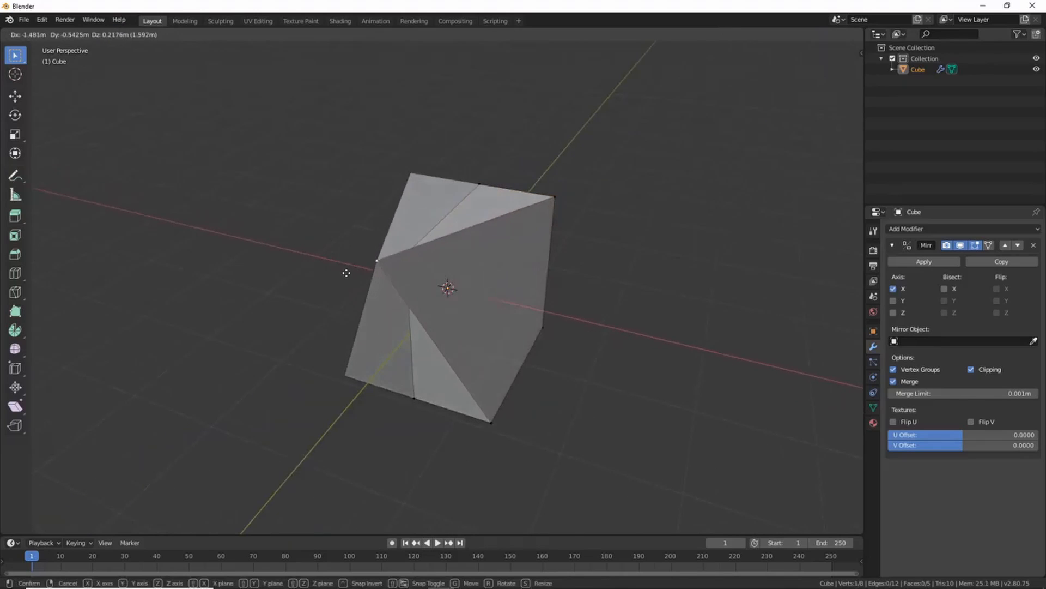
right_click(332, 237)
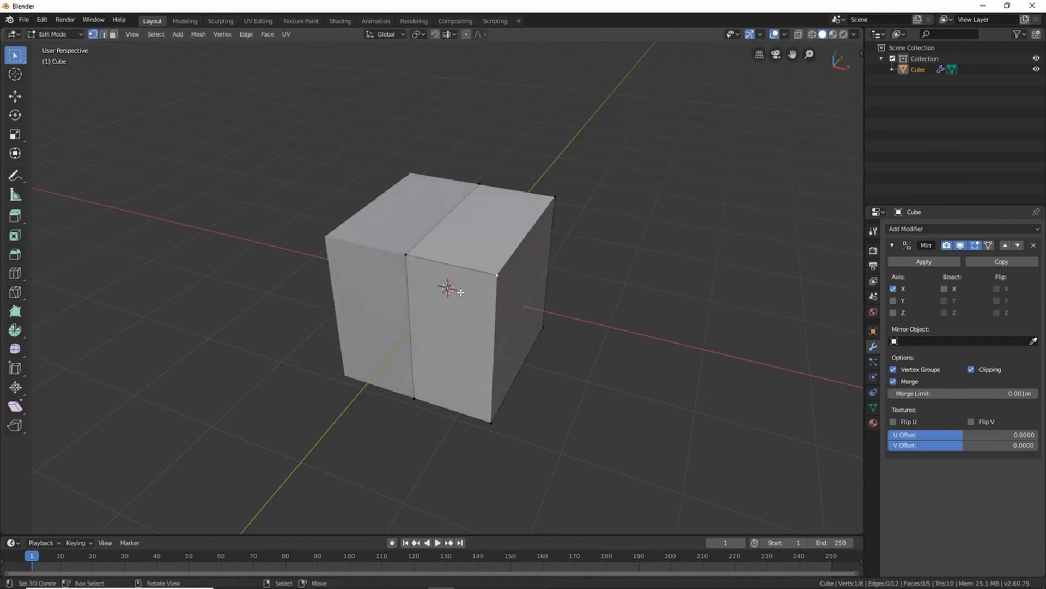
Return to face selection and enable Cavity and Shadow in the solid viewport shading options
mouse_move(461, 292)
middle_mouse_down()
mouse_move(398, 285)
mouse_move(367, 307)
mouse_move(439, 306)
mouse_move(424, 281)
mouse_move(442, 294)
mouse_move(419, 294)
middle_mouse_up()
scroll(361, 305, "down", 3)
scroll(424, 280, "up", 2)
key("3")
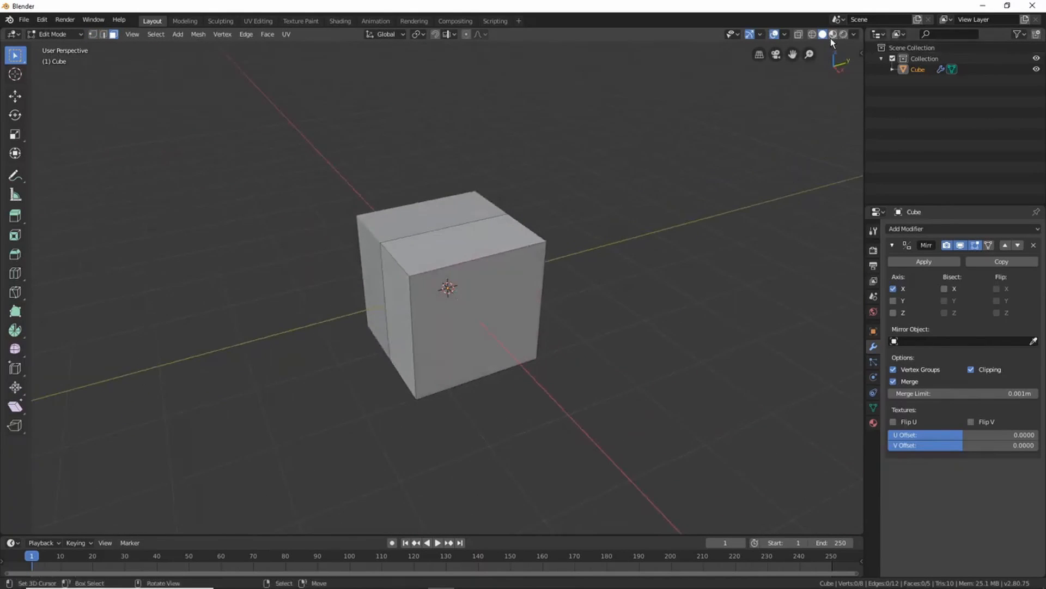
left_click(854, 34)
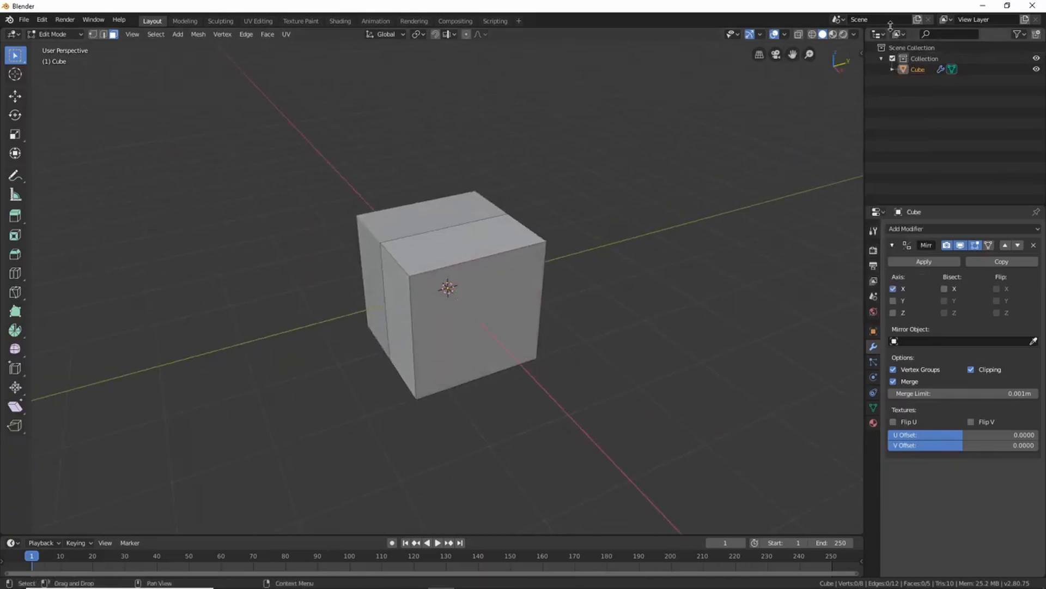
left_click(854, 34)
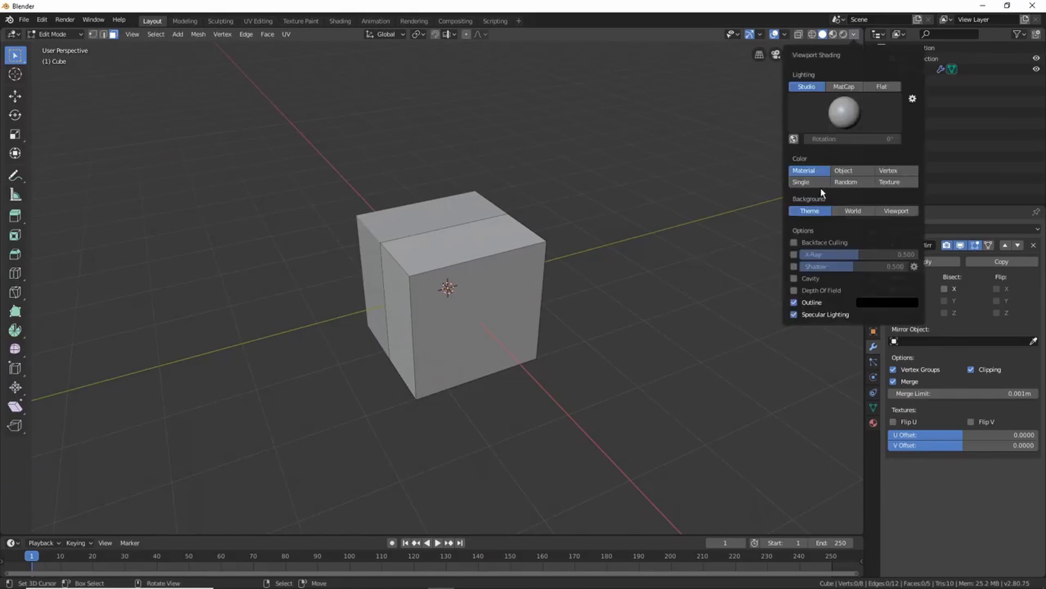
left_click(794, 279)
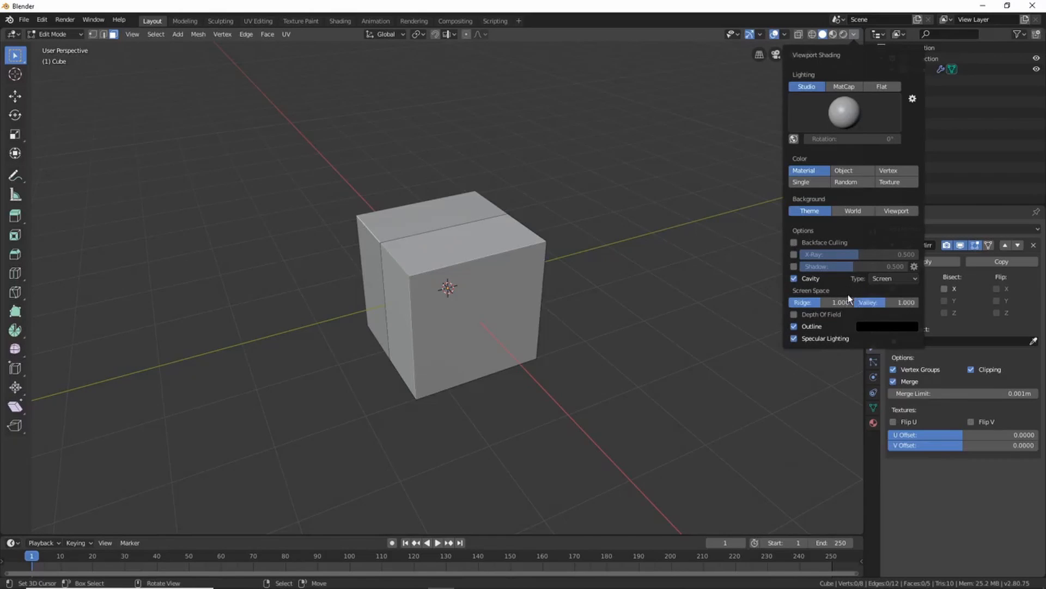
left_click(794, 266)
Extrude the front (negative-Y) end face of the cube outward
mouse_move(474, 315)
middle_mouse_down()
mouse_move(468, 286)
mouse_move(489, 276)
mouse_move(411, 238)
middle_mouse_up()
middle_click_drag(446, 270, 374, 250)
left_click(373, 252)
middle_click_drag(440, 250, 503, 261)
scroll(472, 255, "down", 2)
scroll(448, 279, "up", 4)
scroll(441, 278, "down", 4)
scroll(406, 278, "up", 3)
key("e")
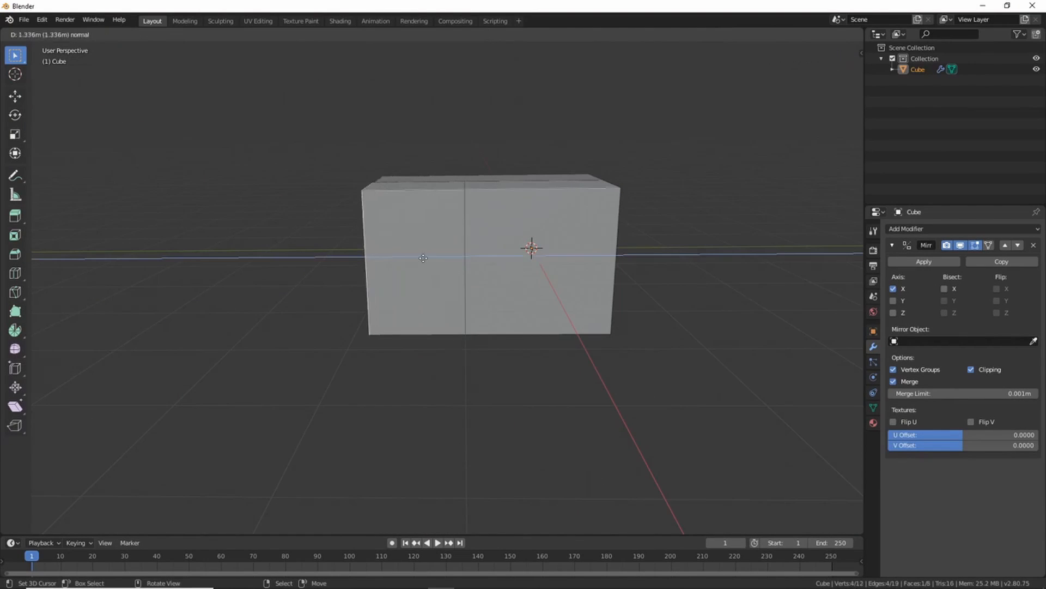
left_click(483, 279)
Extrude the rear (positive-Y) end face of the block outward
middle_click_drag(586, 281, 432, 289)
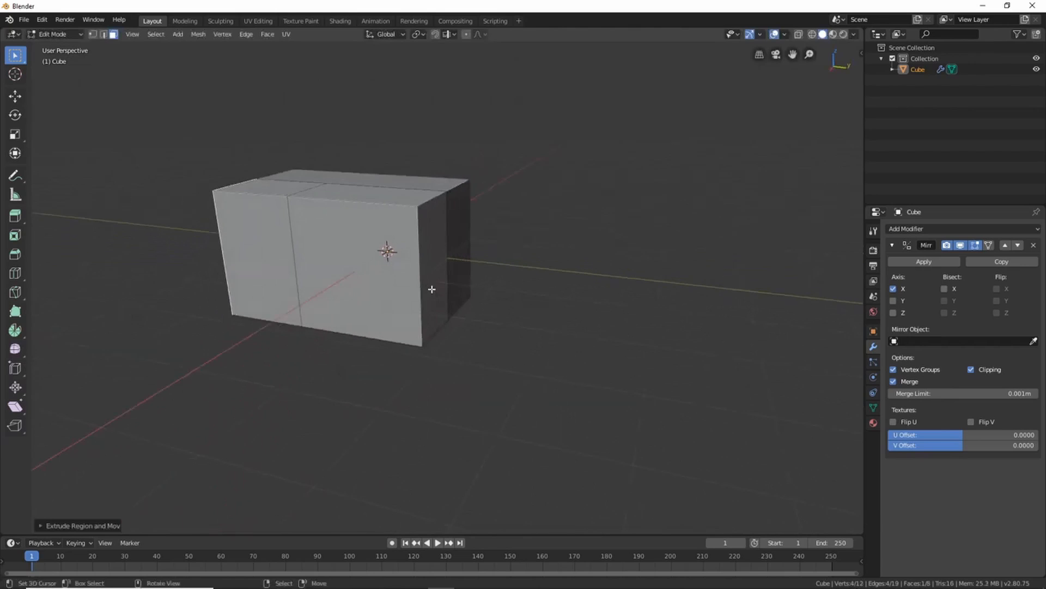
left_click(432, 289)
key("e")
left_click(519, 334)
Check the lengthened block from several angles and undo both end-face extrusions
scroll(439, 327, "down", 4)
middle_click_drag(357, 306, 497, 290)
scroll(448, 331, "up", 4)
scroll(447, 331, "down", 4)
scroll(397, 321, "up", 4)
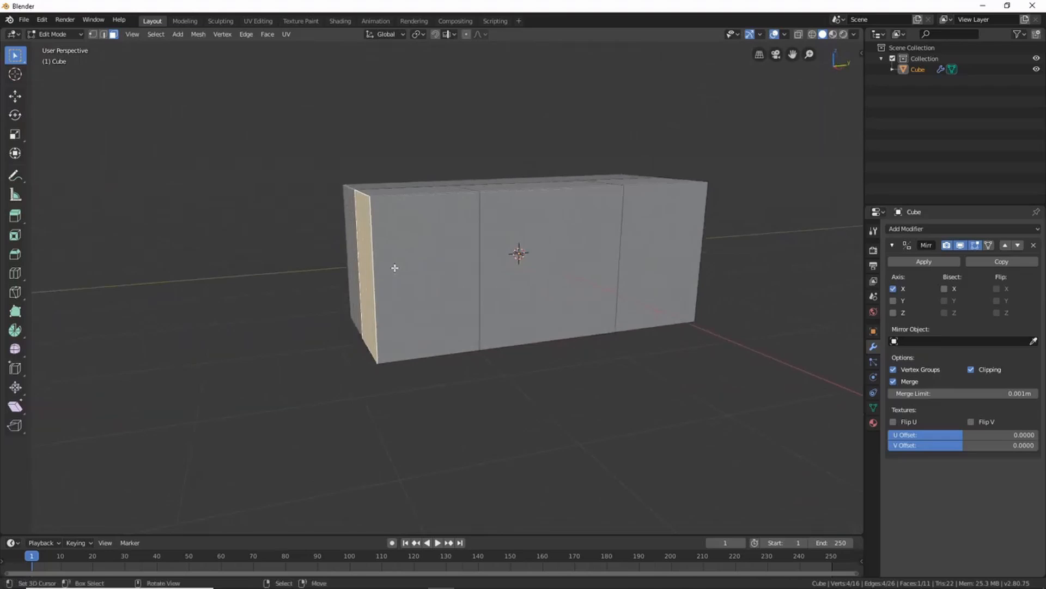
middle_click_drag(395, 268, 466, 282)
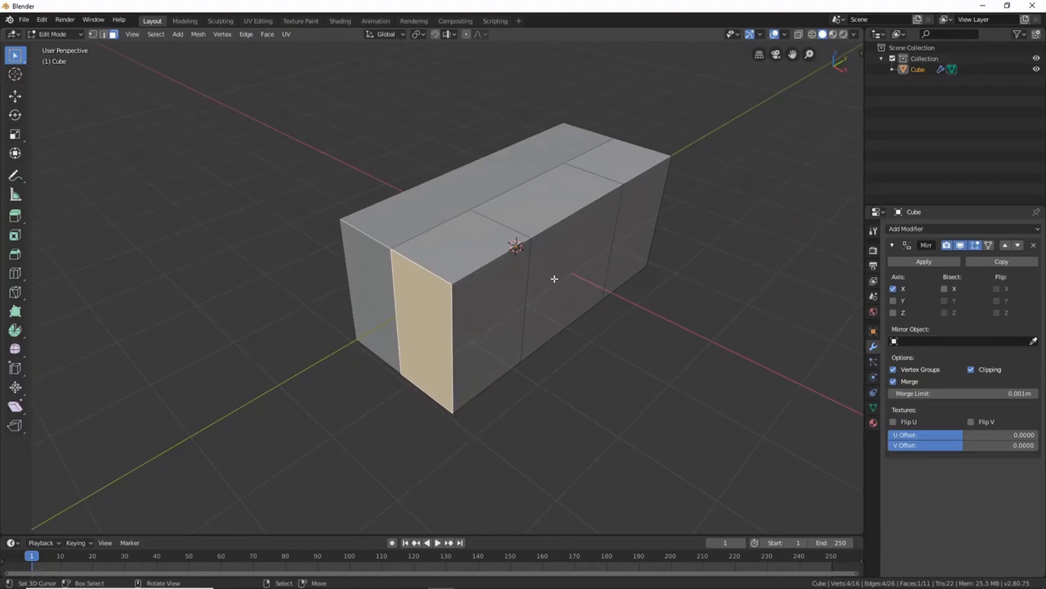
key("ctrl+z")
key("ctrl+z")
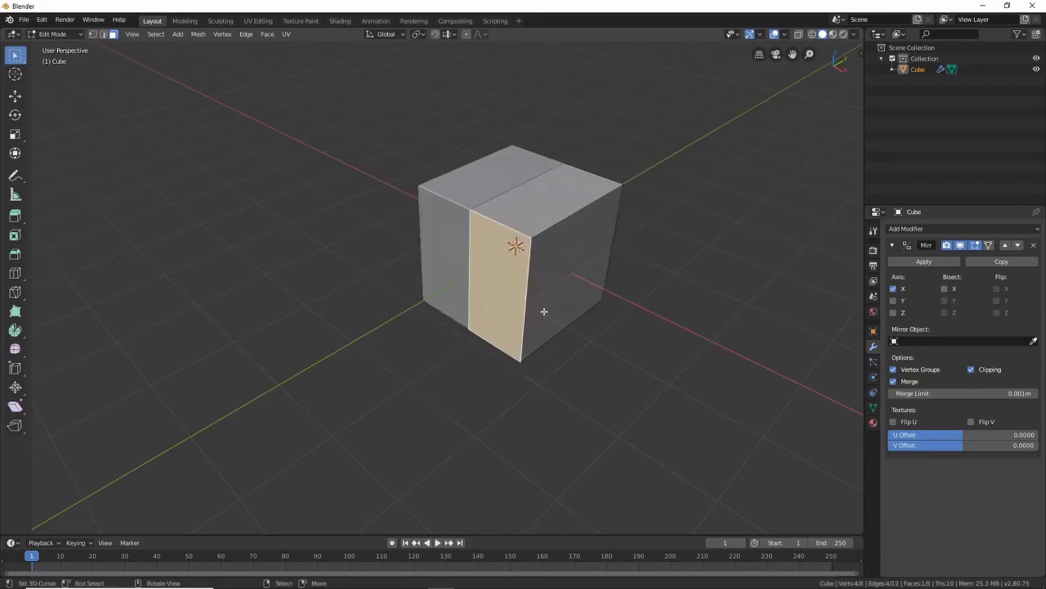
Extrude the cube's front end face outward again, and extrude the rear end face by a shorter distance
middle_click_drag(544, 311, 539, 321)
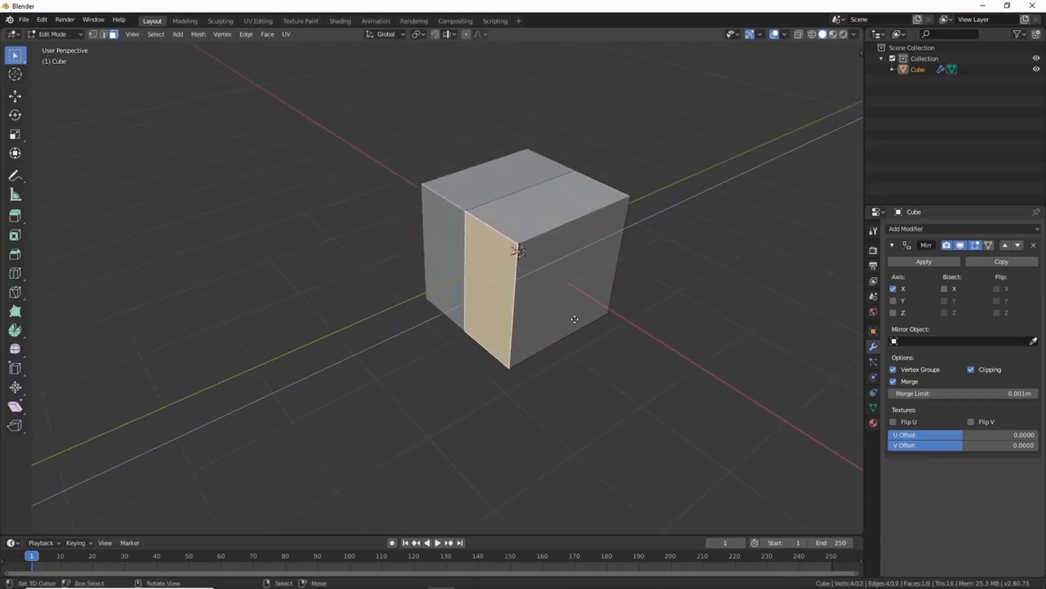
left_click(503, 311)
middle_click_drag(498, 308, 517, 332)
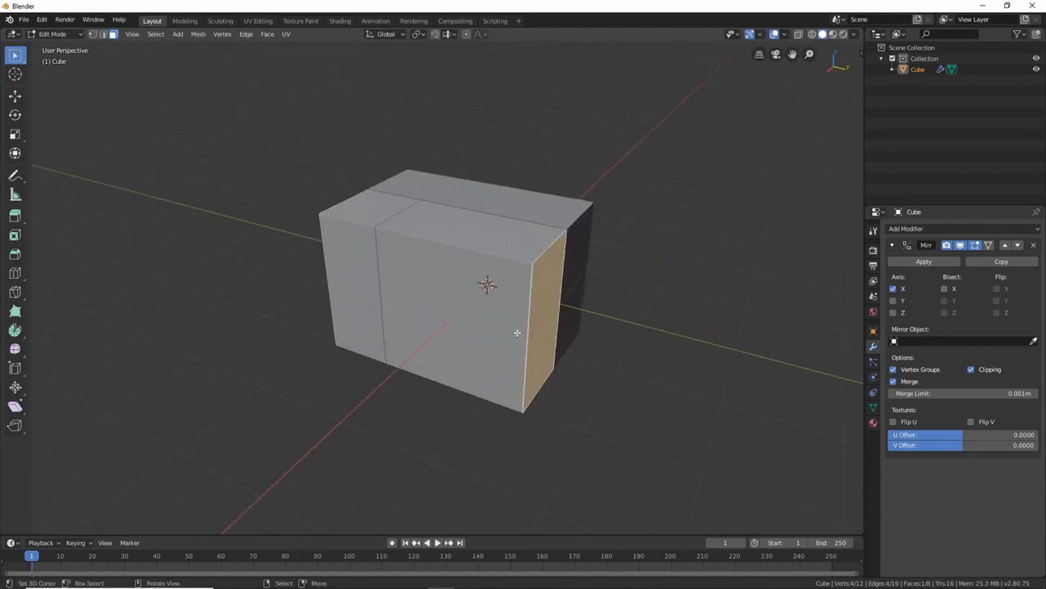
key("e")
left_click(571, 369)
Select the front end face and scale it down to taper the nose of the block
middle_click_drag(393, 346, 462, 345)
right_click(460, 344)
key("g")
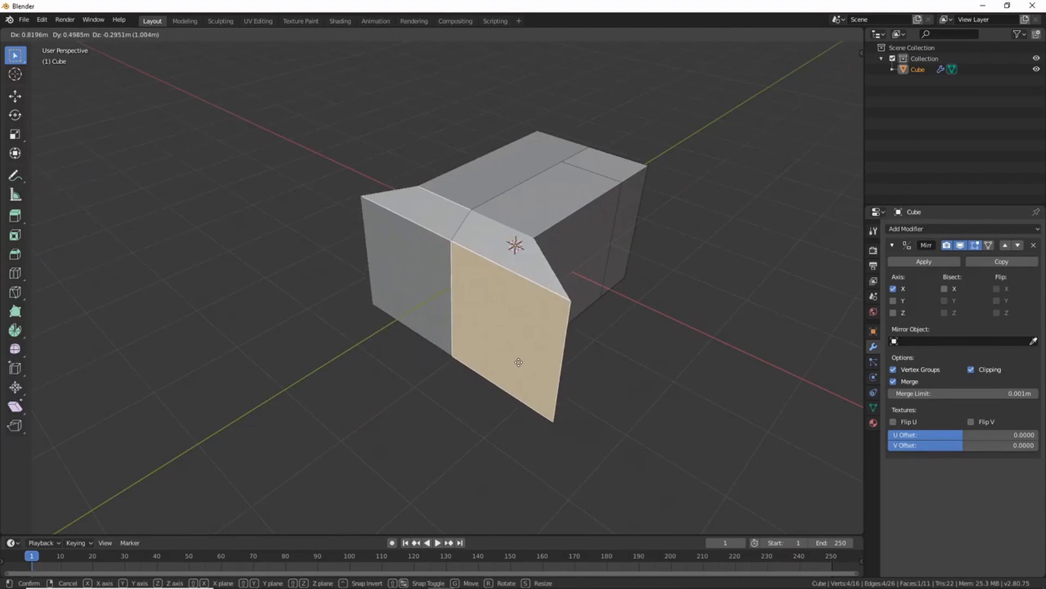
right_click(479, 360)
middle_click_drag(570, 386, 544, 364)
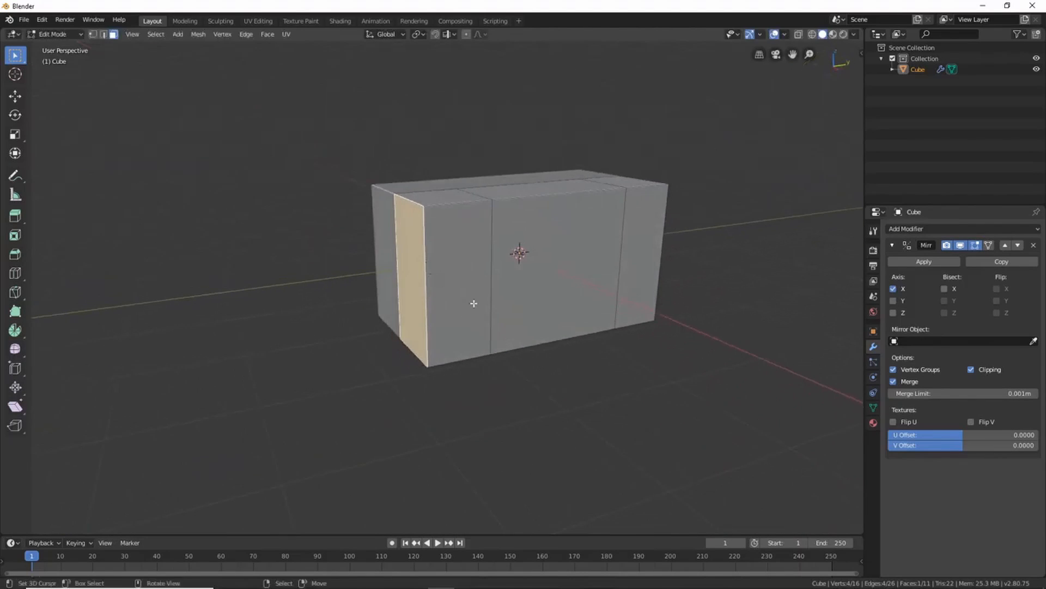
key("s")
left_click(476, 296)
middle_click_drag(509, 334, 492, 327)
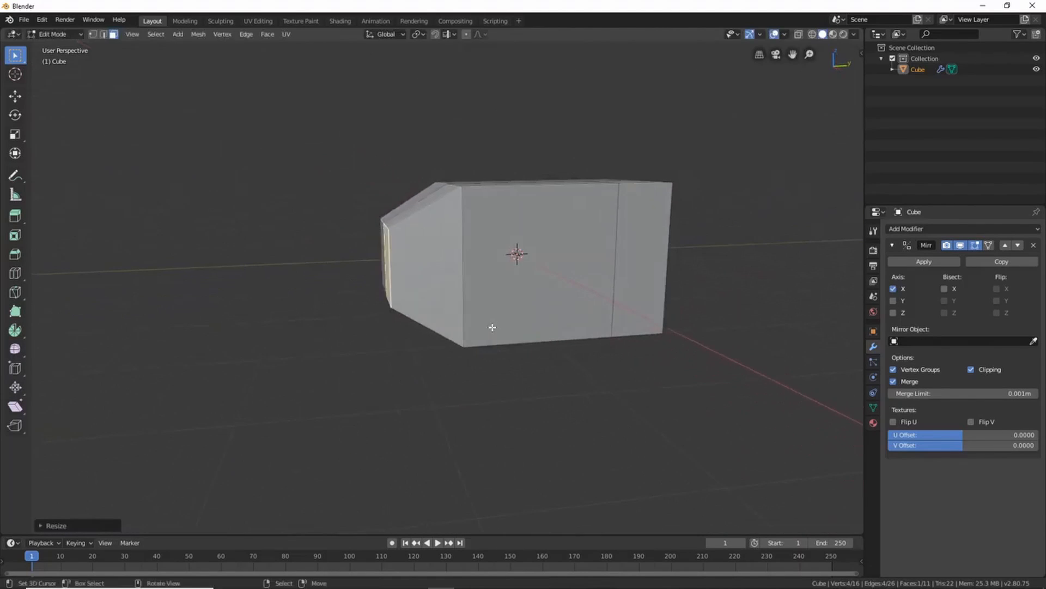
Move the scaled front end face downward so the nose slopes down from the top
key("g")
left_click(427, 358)
middle_click_drag(427, 357, 471, 294)
key("g")
left_click(460, 304)
Select the middle and rear side faces of the body and extrude them outward to start the wings
left_click(472, 294)
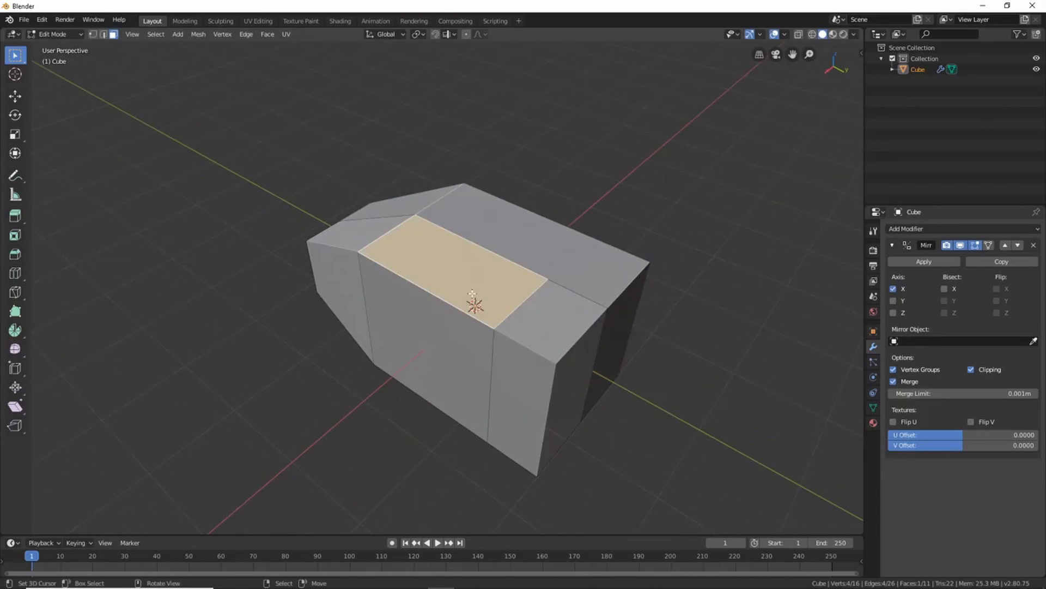
middle_click_drag(488, 344, 511, 272, "shift")
right_click(511, 275)
right_click(556, 308)
right_click(478, 309, "shift")
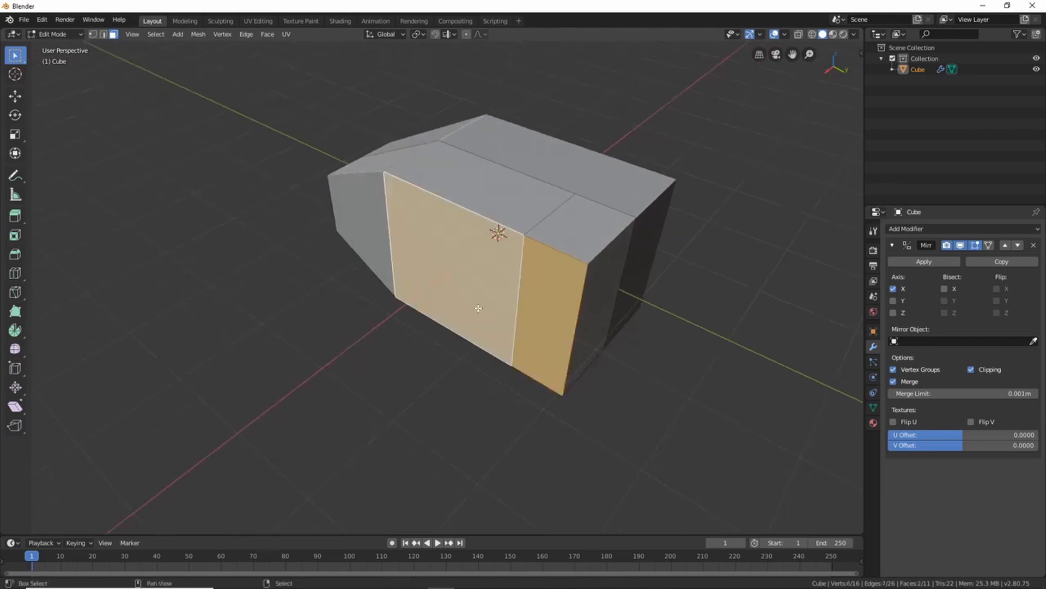
middle_click_drag(478, 309, 574, 309)
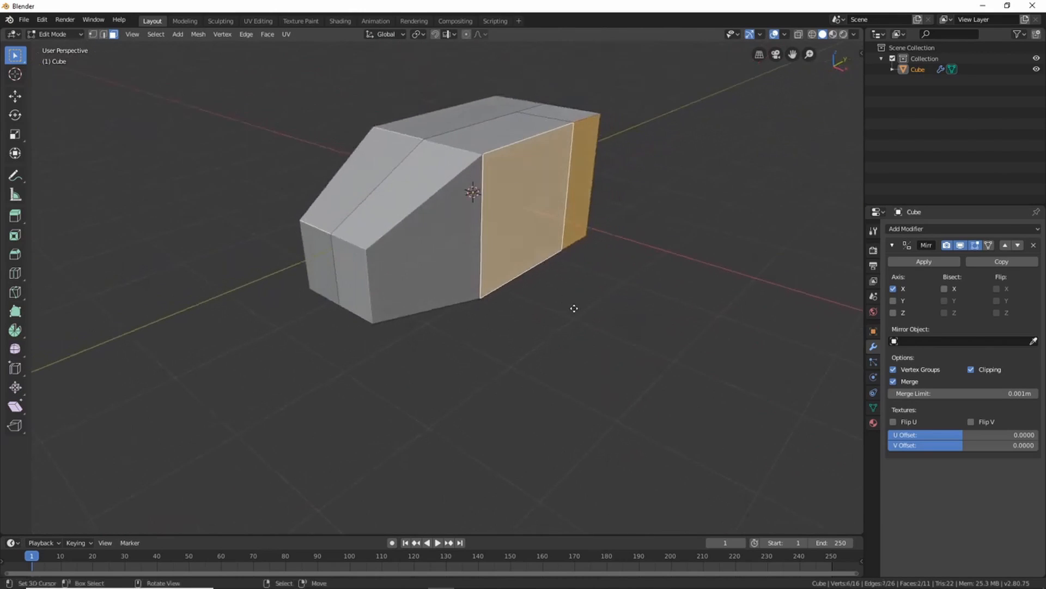
key("e")
left_click(607, 323)
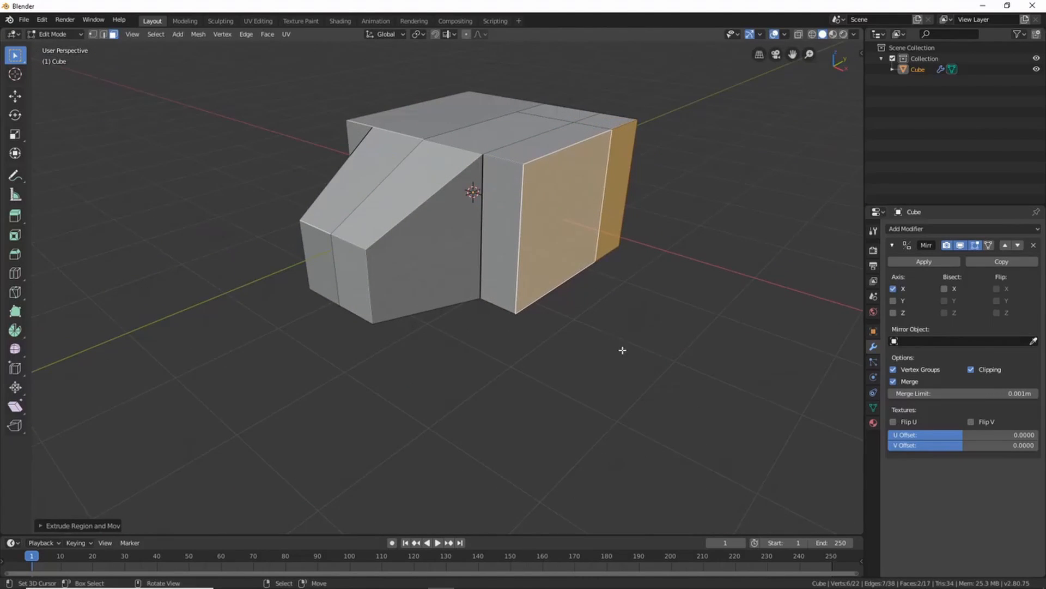
Scale the extruded side faces along Z to about half their height
key("s")
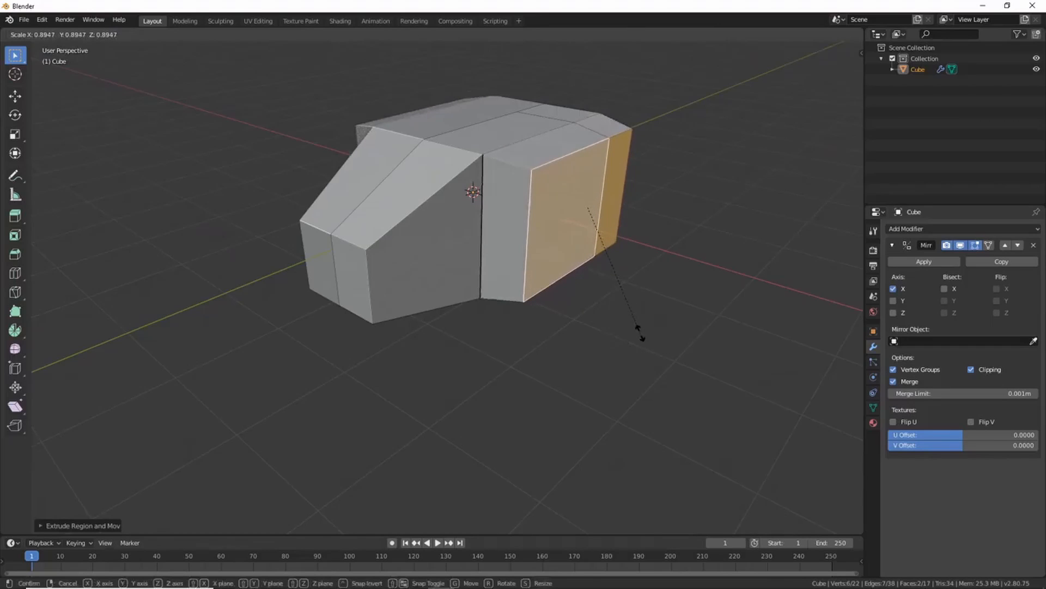
key("z")
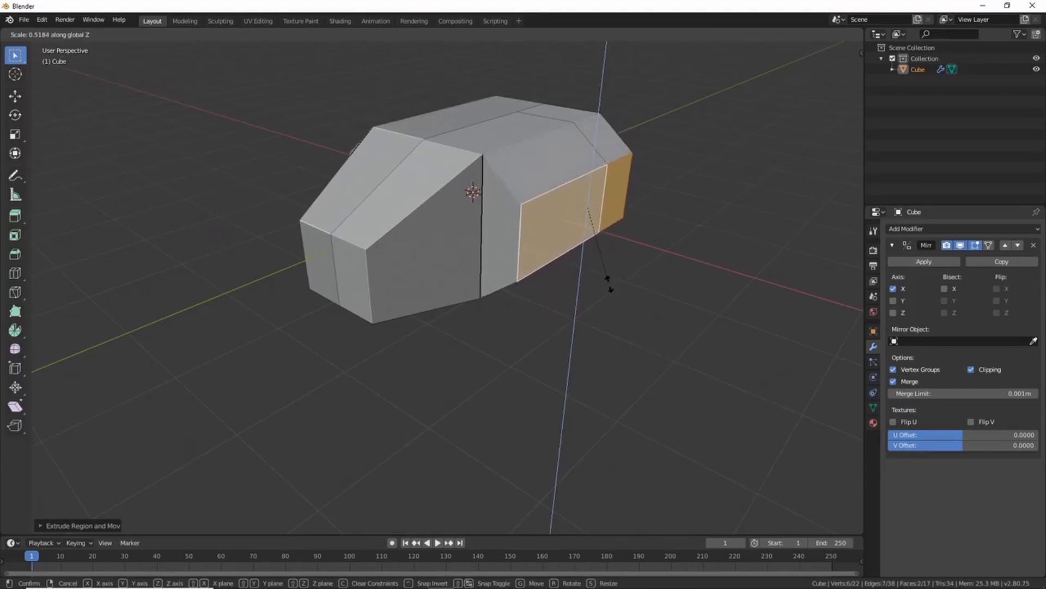
left_click(600, 306)
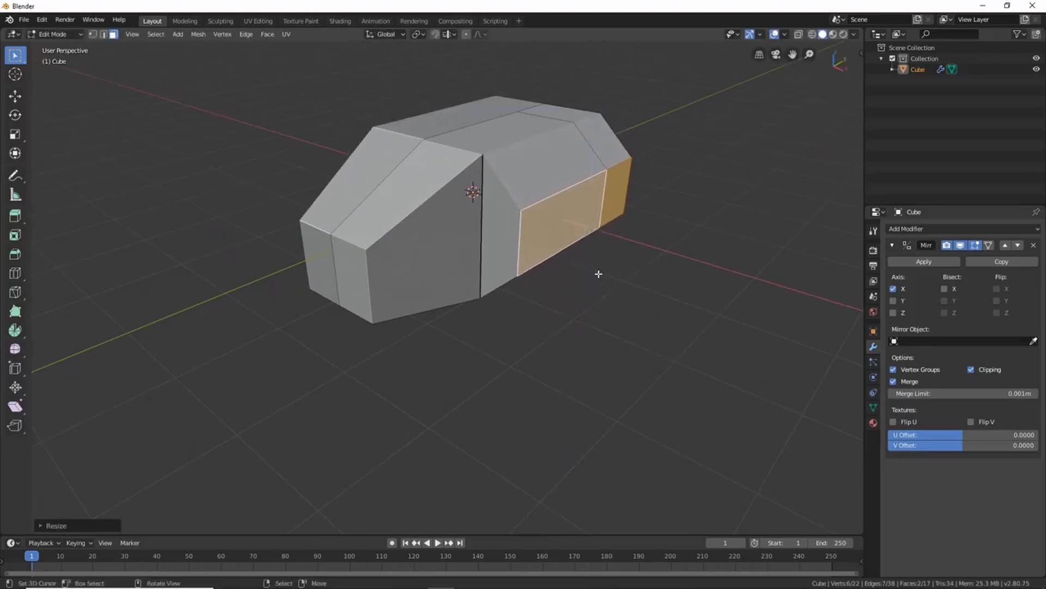
Move the flattened side faces outward, downward and rearward to form sloping, swept wing roots
mouse_move(598, 273)
middle_mouse_down()
mouse_move(602, 297)
mouse_move(597, 286)
middle_mouse_up()
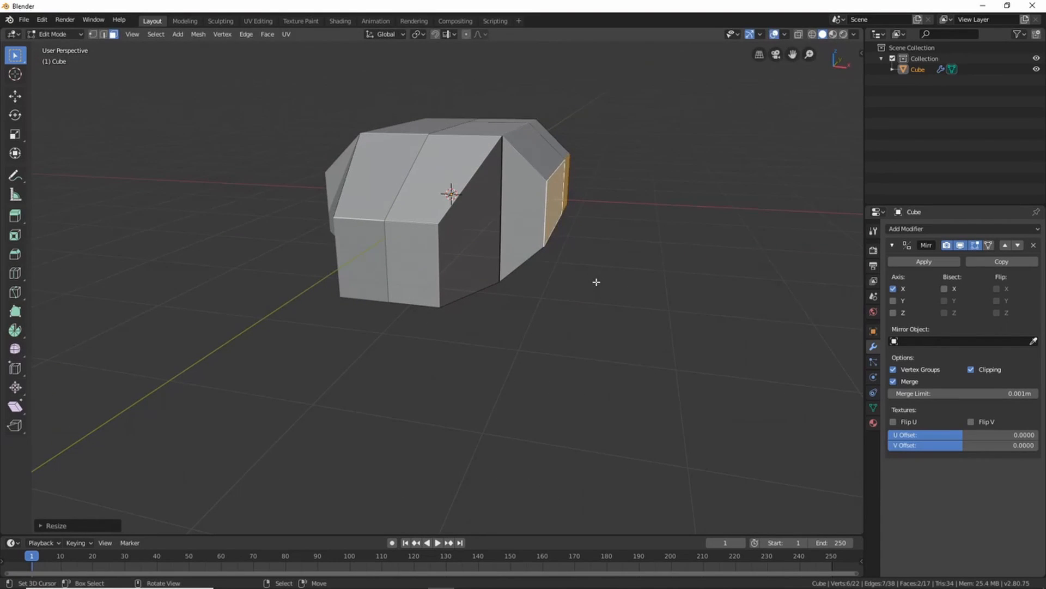
key("g")
left_click(652, 290)
middle_click_drag(658, 308, 514, 318)
key("g")
left_click(627, 297)
scroll(463, 323, "down", 5)
scroll(514, 318, "up", 2)
key("g")
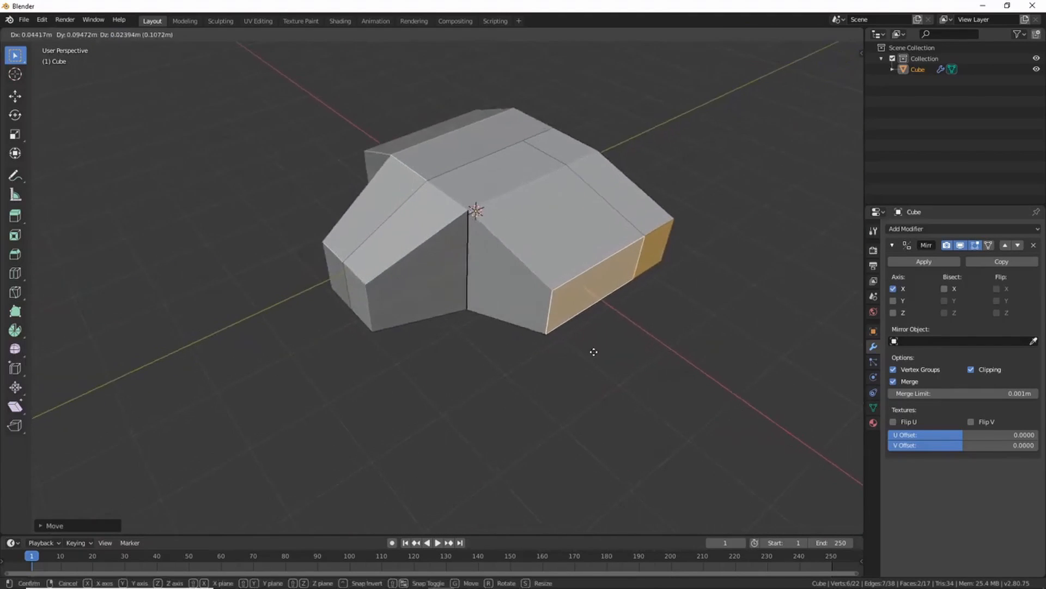
left_click(615, 349)
Extrude the rear face of the body backward to lengthen the tail behind the wings
scroll(608, 354, "up", 1)
middle_click_drag(608, 355, 543, 317)
middle_click_drag(515, 252, 523, 344)
key("e")
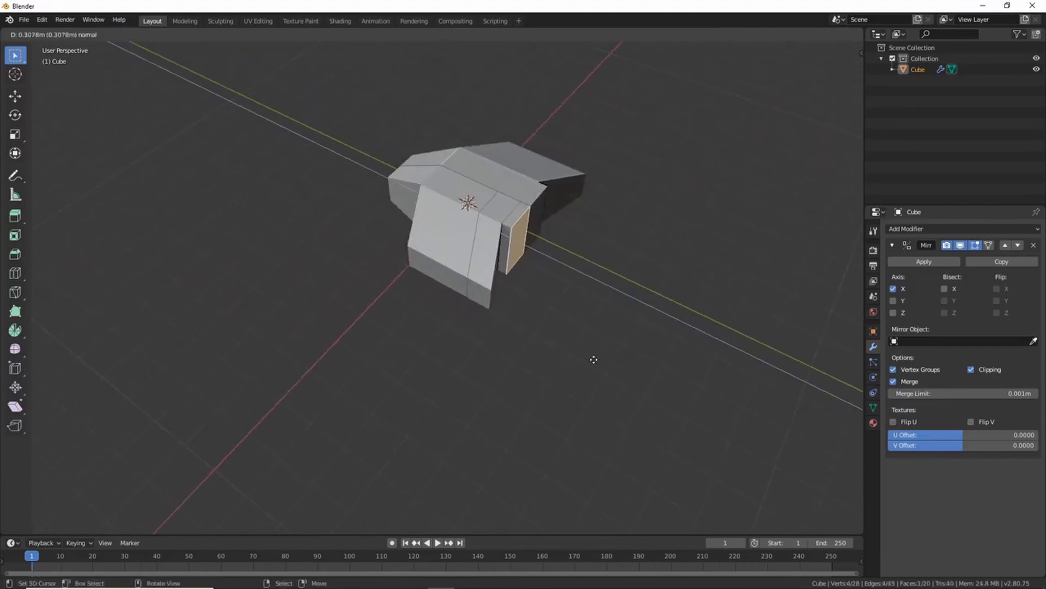
left_click(633, 383)
Extrude both end faces of the wing outward to add an outer wing section
middle_click_drag(652, 401, 582, 301)
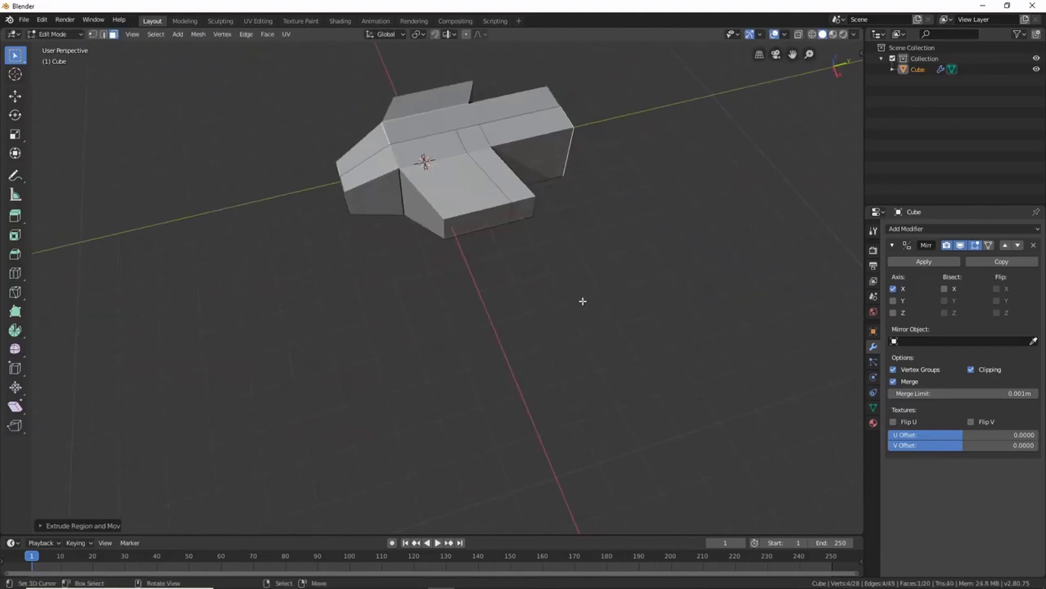
middle_click_drag(508, 235, 551, 252)
key("e")
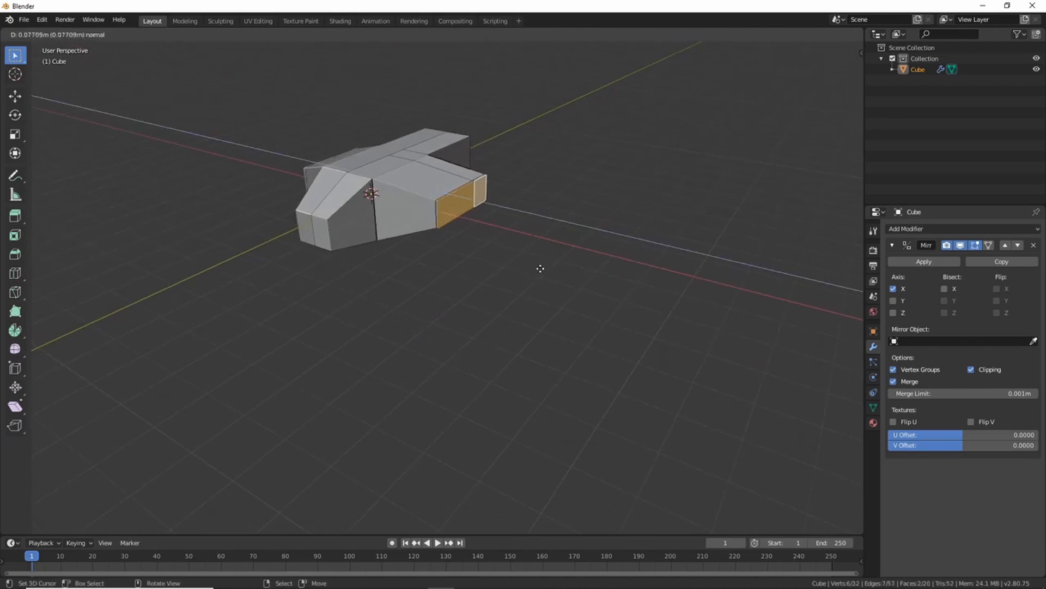
left_click(579, 352)
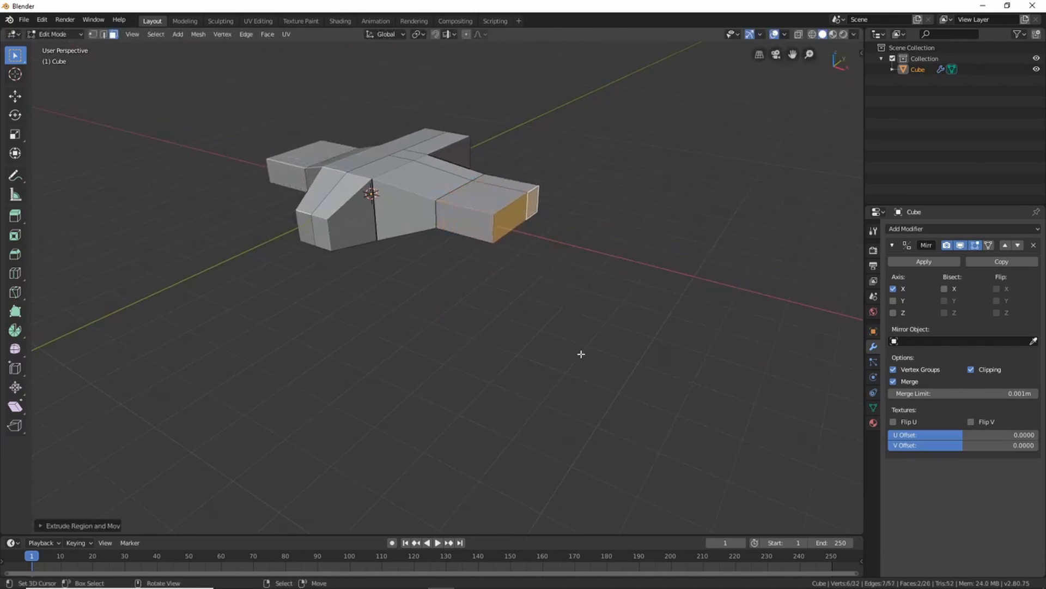
Flatten the wing tip along Z and move it about 0.9 m rearward along Y to sweep the wing
key("s")
key("z")
left_click(591, 301)
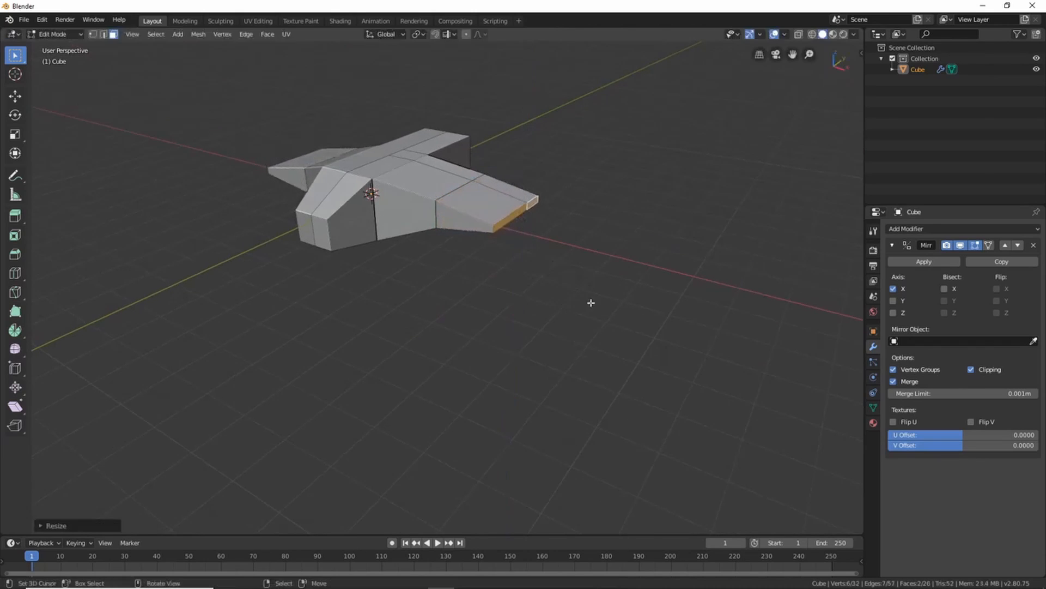
middle_click_drag(592, 301, 509, 360)
key("g")
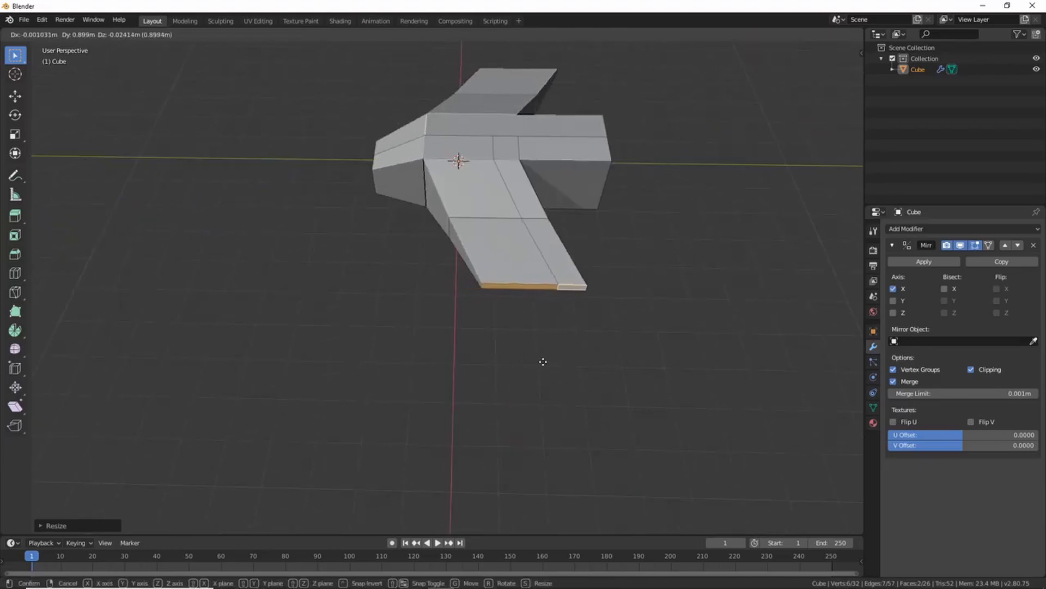
left_click(543, 362)
Select the rear face of the body and scale it up along X to widen the tail
middle_click_drag(571, 374, 586, 308)
scroll(571, 349, "up", 3)
middle_click_drag(419, 256, 479, 261)
scroll(490, 311, "up", 3)
left_click(480, 261)
key("s")
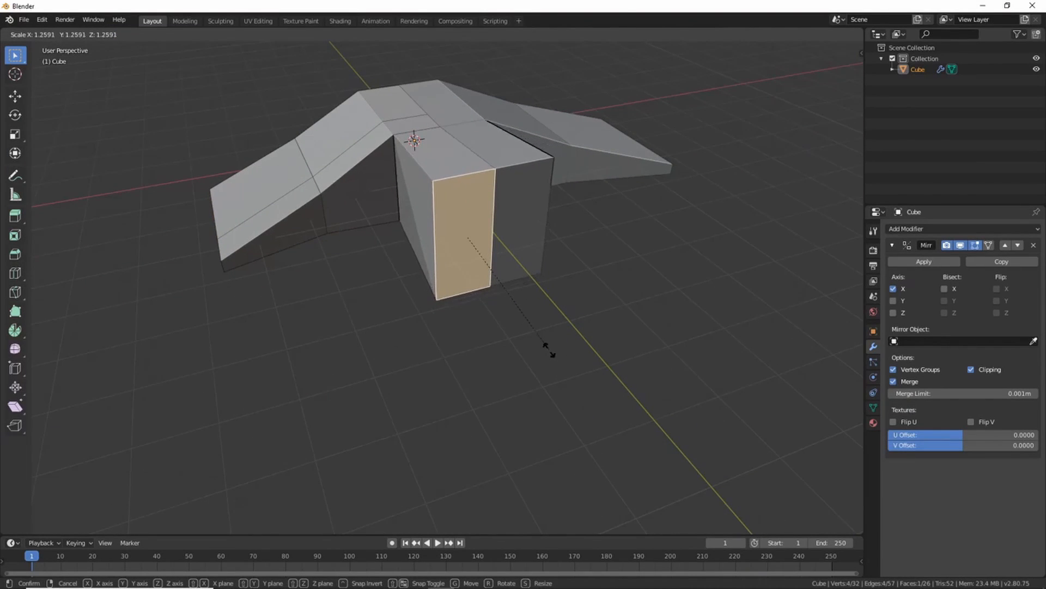
key("x")
left_click(636, 436)
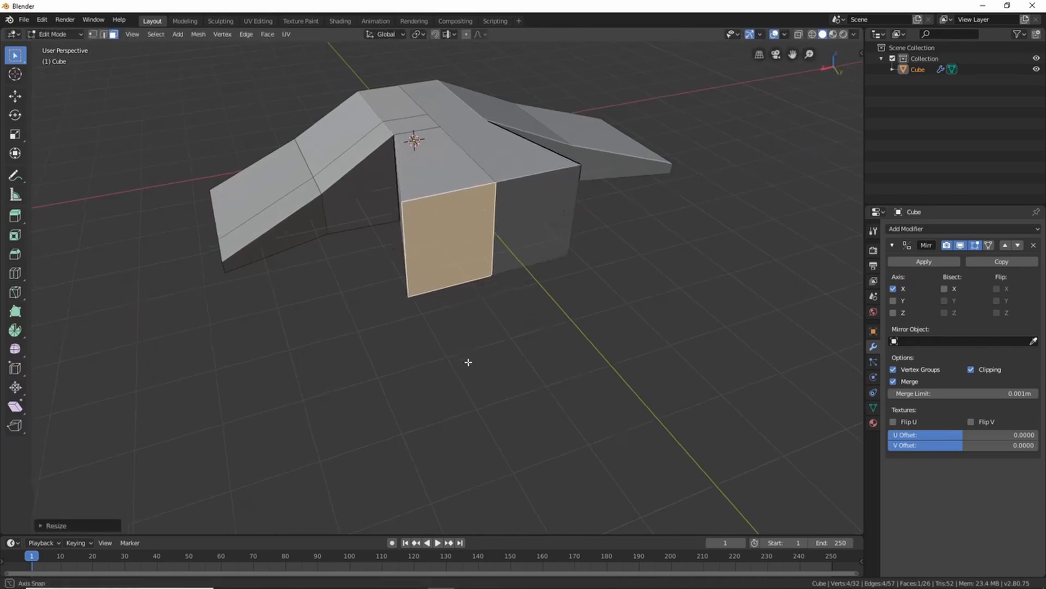
Move the widened rear face to adjust the tail and extrude it a short distance backward
middle_click_drag(467, 361, 512, 334)
middle_click_drag(567, 230, 523, 319)
key("g")
left_click(633, 271)
key("e")
left_click(443, 299)
scroll(495, 258, "up", 1)
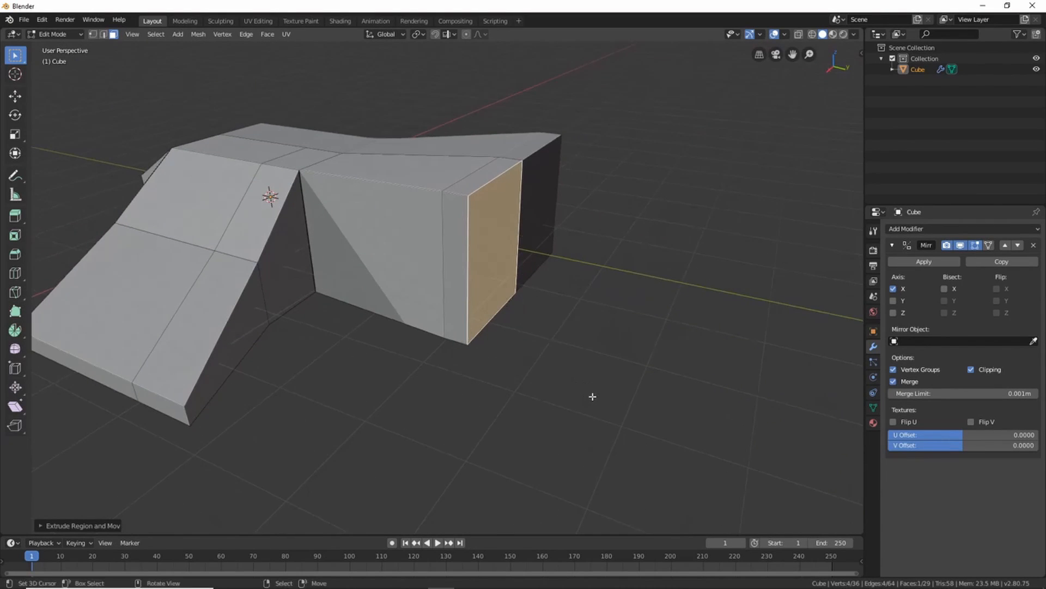
Extrude the rear face backward again and scale it down slightly to bevel the tail's end
key("e")
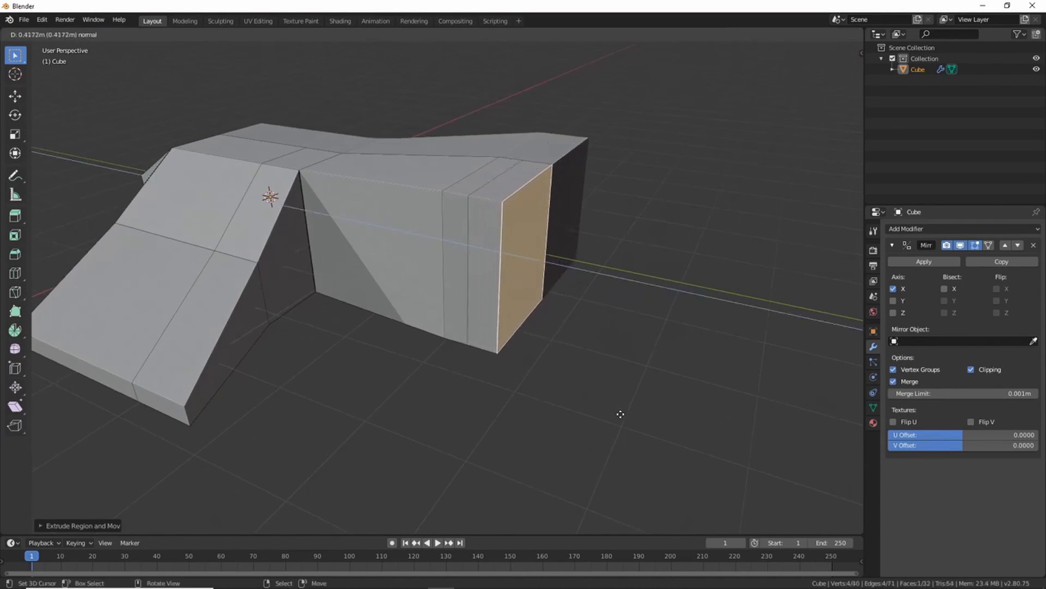
left_click(613, 408)
key("s")
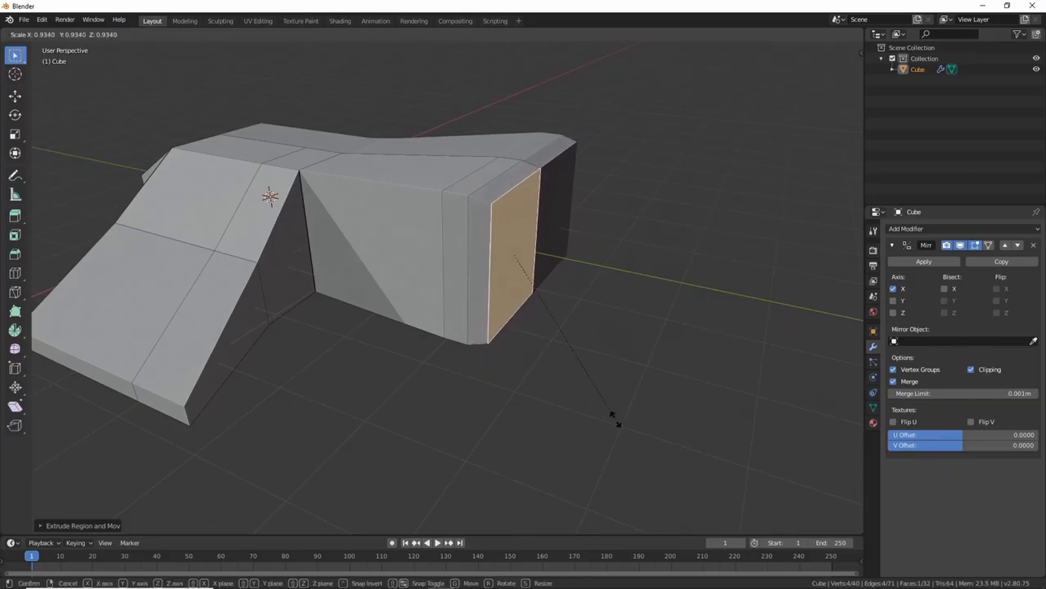
left_click(609, 407)
Inset the rear face by about 0.08 and extrude the inner face backward into an engine block
middle_click_drag(614, 392, 495, 353)
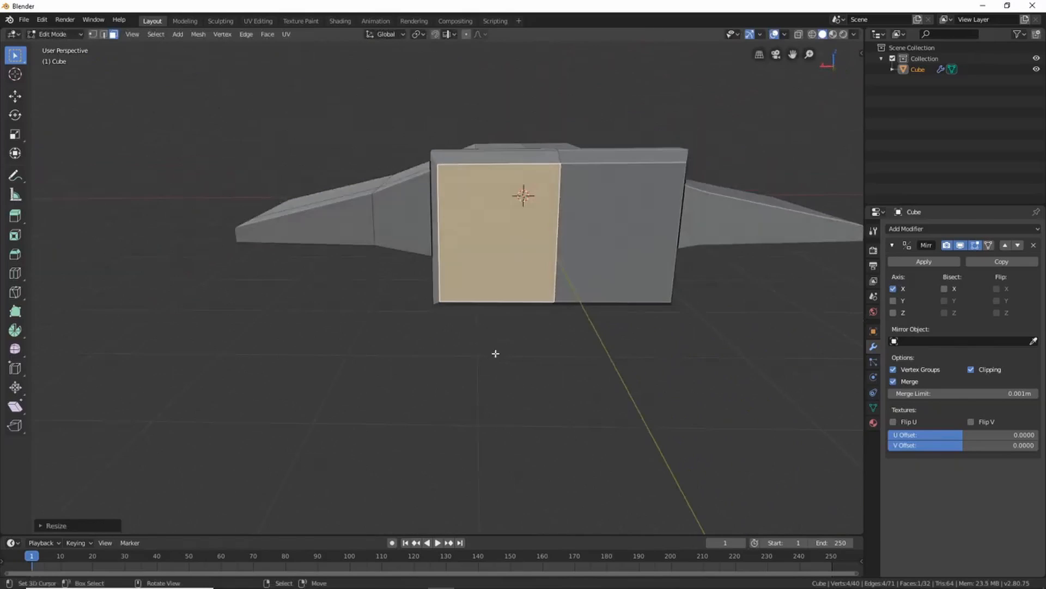
key("i")
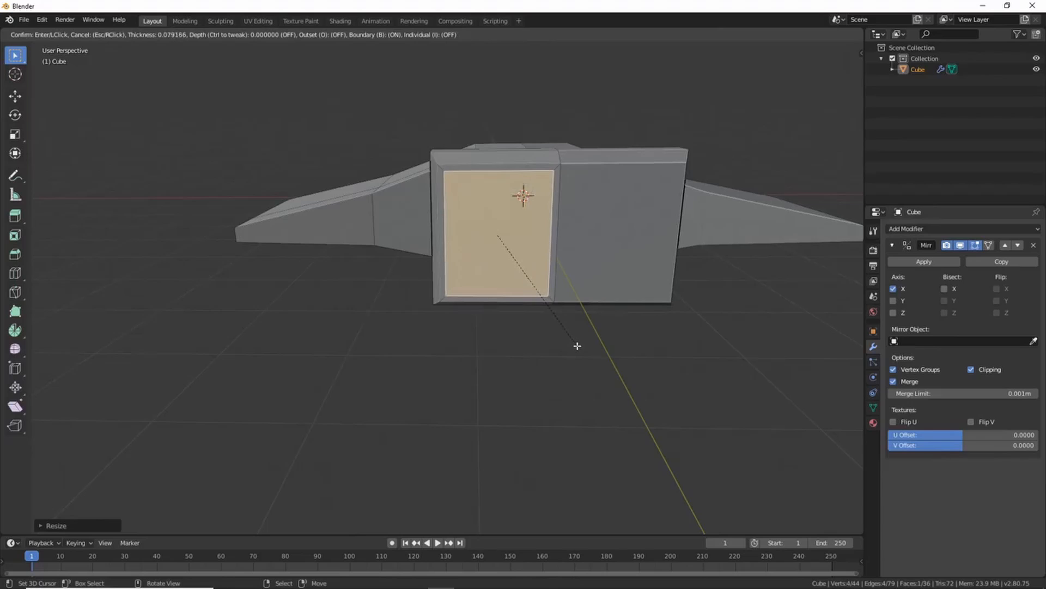
left_click(577, 346)
middle_click_drag(451, 325, 532, 311)
key("e")
left_click(556, 366)
Scale down the engine block's end face to taper it, and extrude it by a short, slightly narrowed section
middle_click_drag(576, 162, 557, 206)
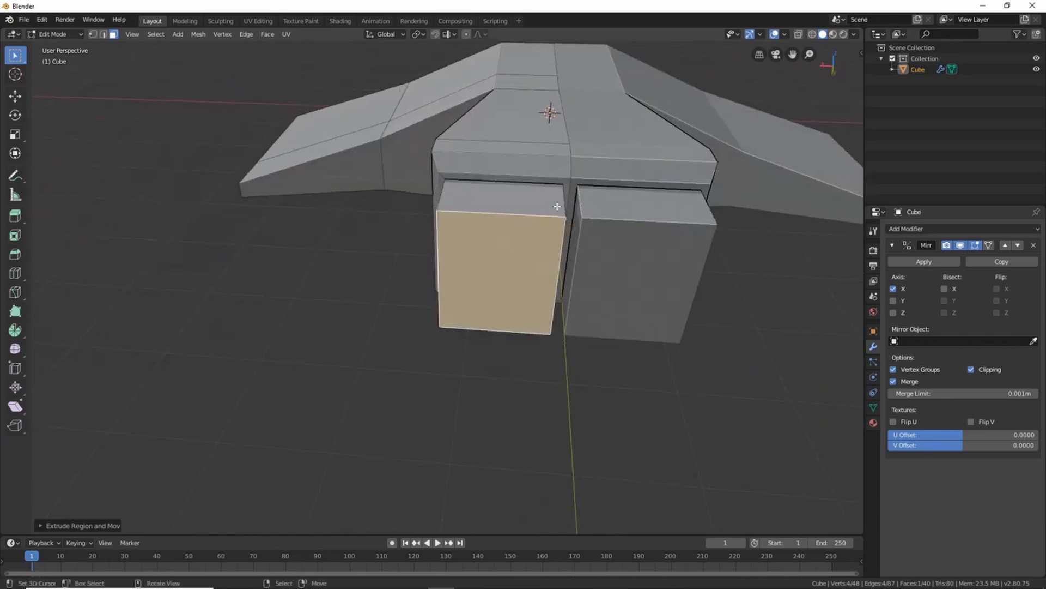
middle_click_drag(551, 303, 541, 331)
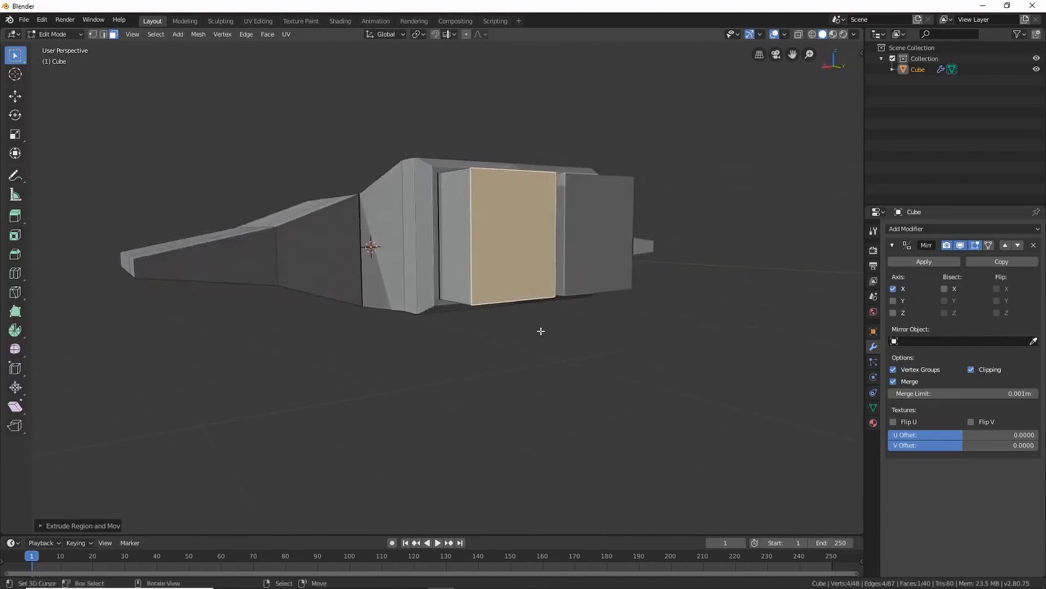
middle_click_drag(580, 374, 553, 351)
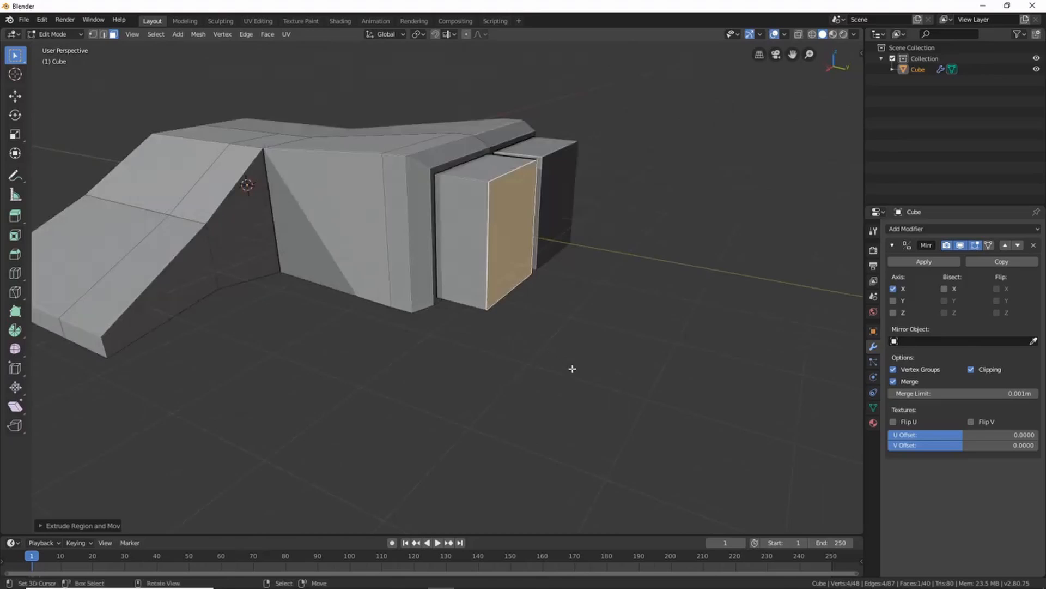
key("s")
left_click(560, 347)
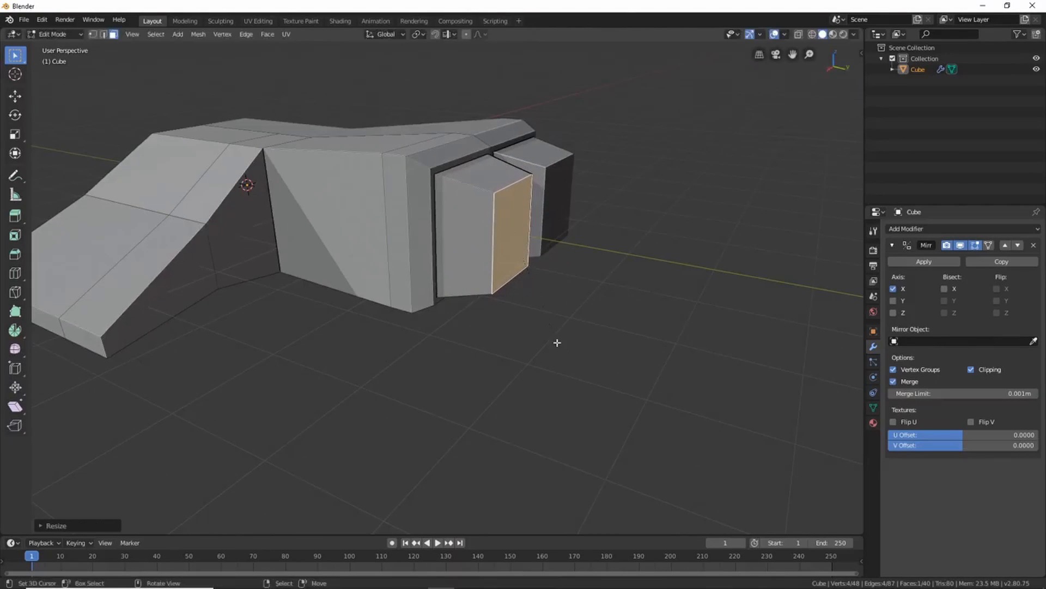
key("e")
left_click(578, 370)
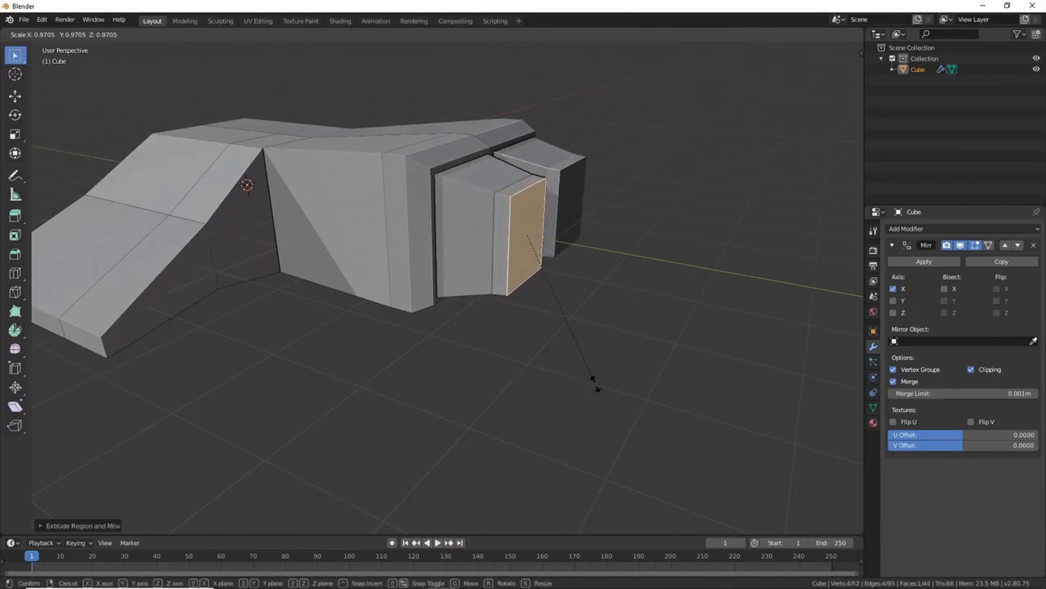
middle_click_drag(596, 381, 584, 355)
key("g")
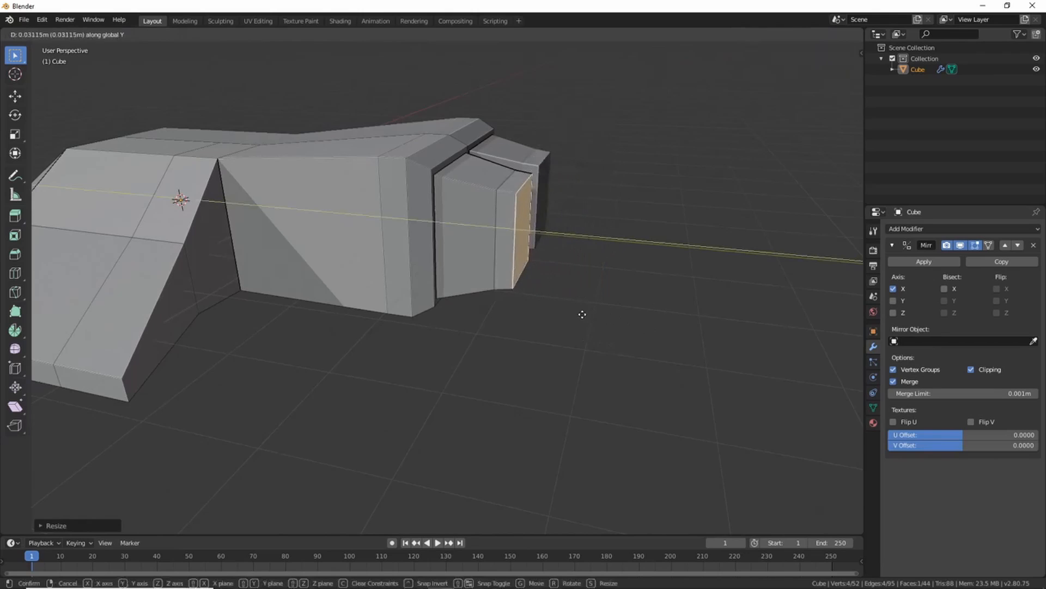
left_click(602, 309)
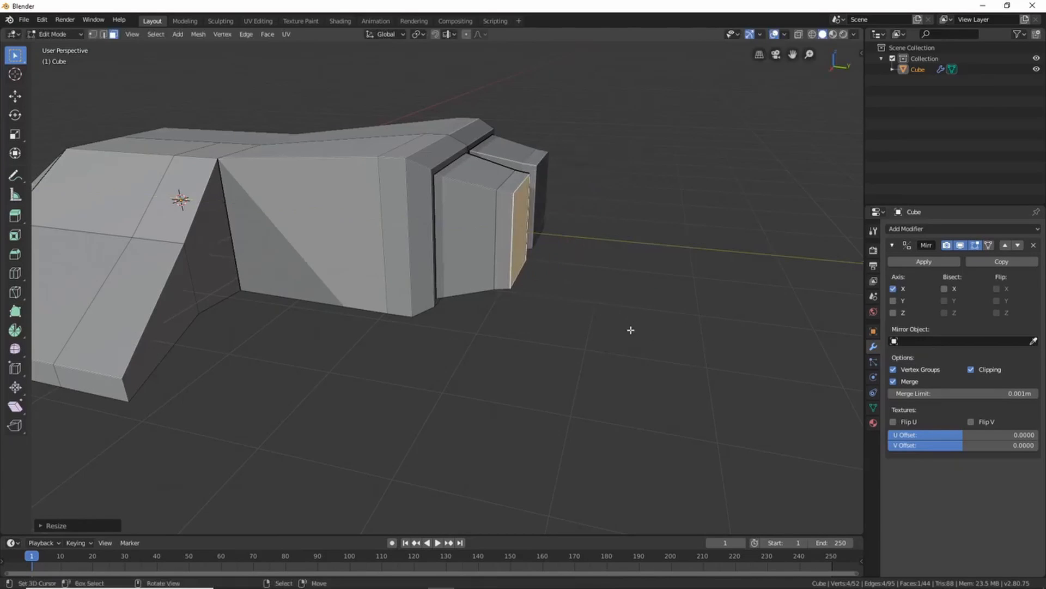
Extrude the engine's end face backward along the Y axis to lengthen the nozzle
middle_click_drag(630, 329, 551, 306)
key("e")
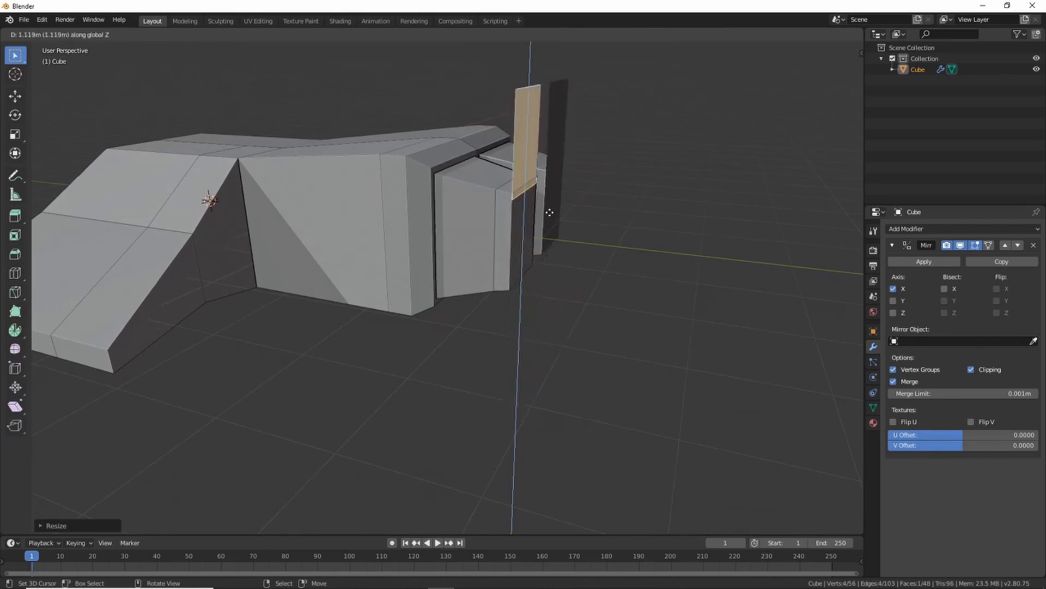
key("y")
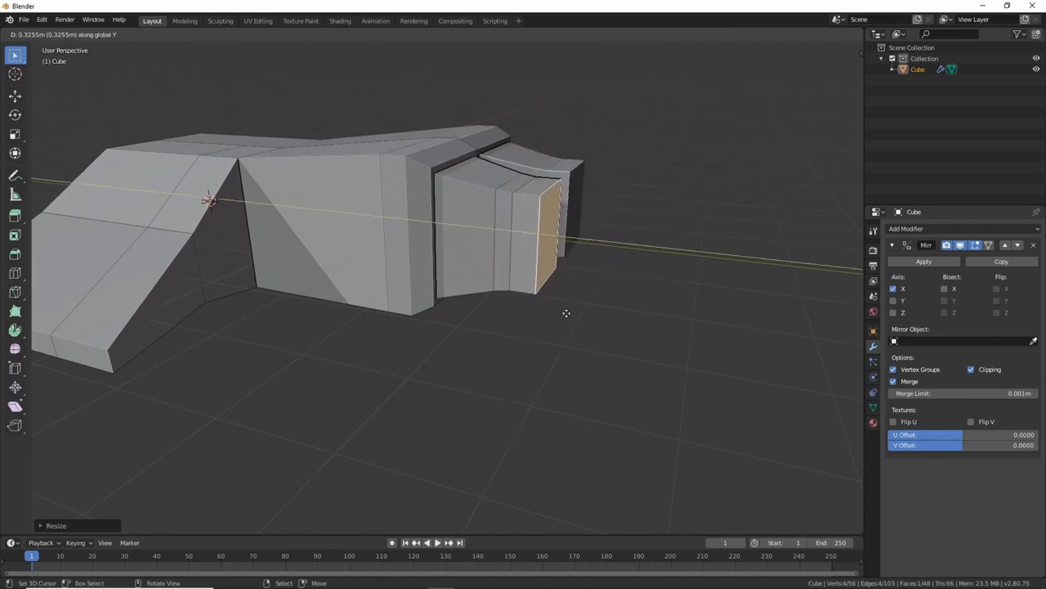
left_click(573, 312)
Extrude the engine nozzle's end face slightly backward and scale it up by about 1.09 to start a flared rim
middle_click_drag(583, 314, 395, 202)
scroll(396, 229, "down", 4)
middle_click_drag(397, 264, 453, 257)
scroll(446, 198, "up", 4)
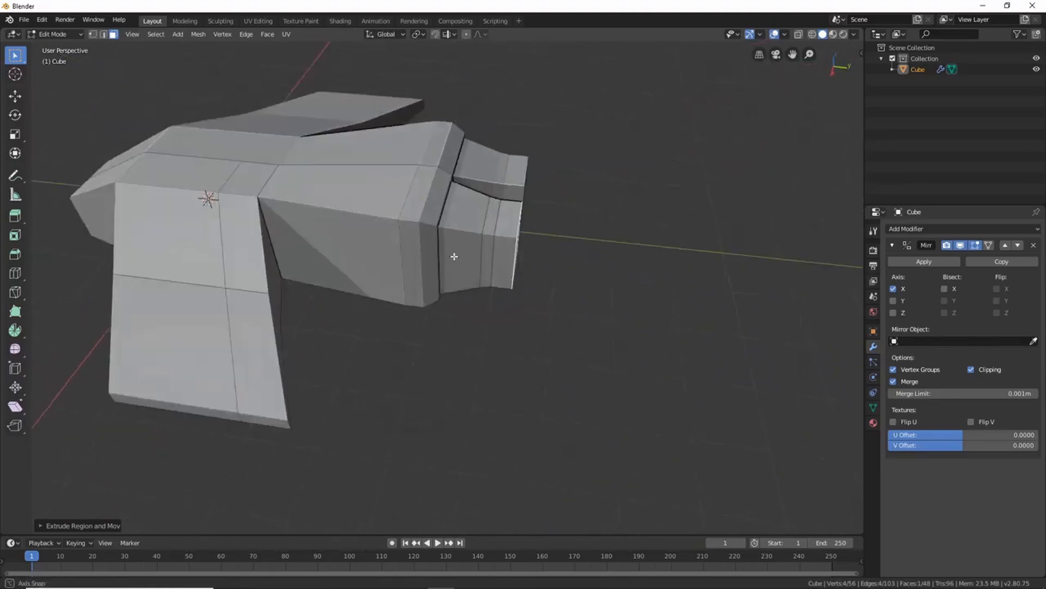
scroll(382, 249, "down", 4)
middle_click_drag(360, 253, 414, 281)
scroll(420, 283, "up", 5)
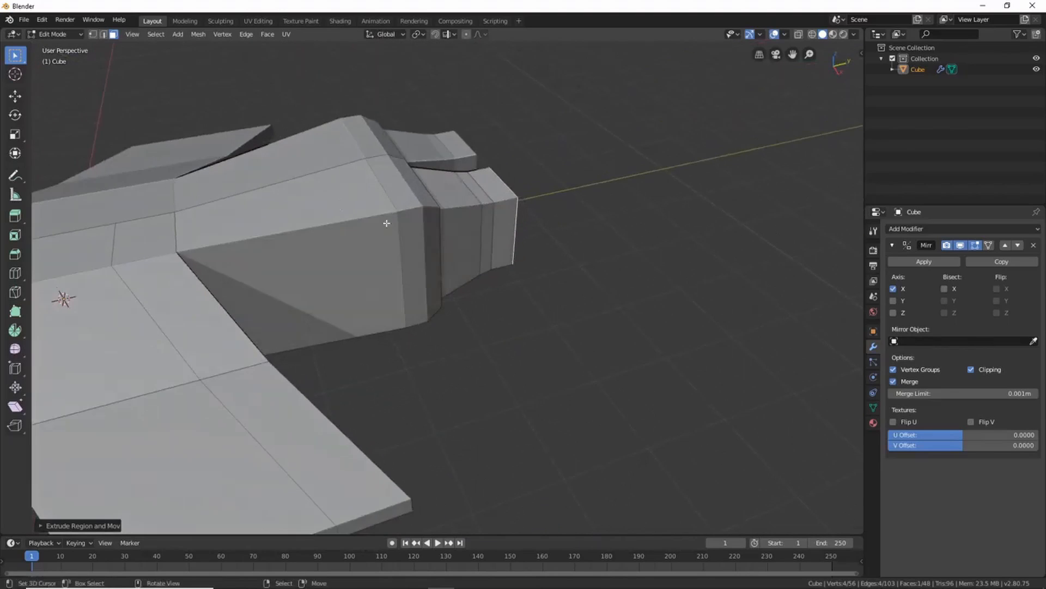
middle_click_drag(392, 240, 509, 280)
scroll(509, 280, "up", 3)
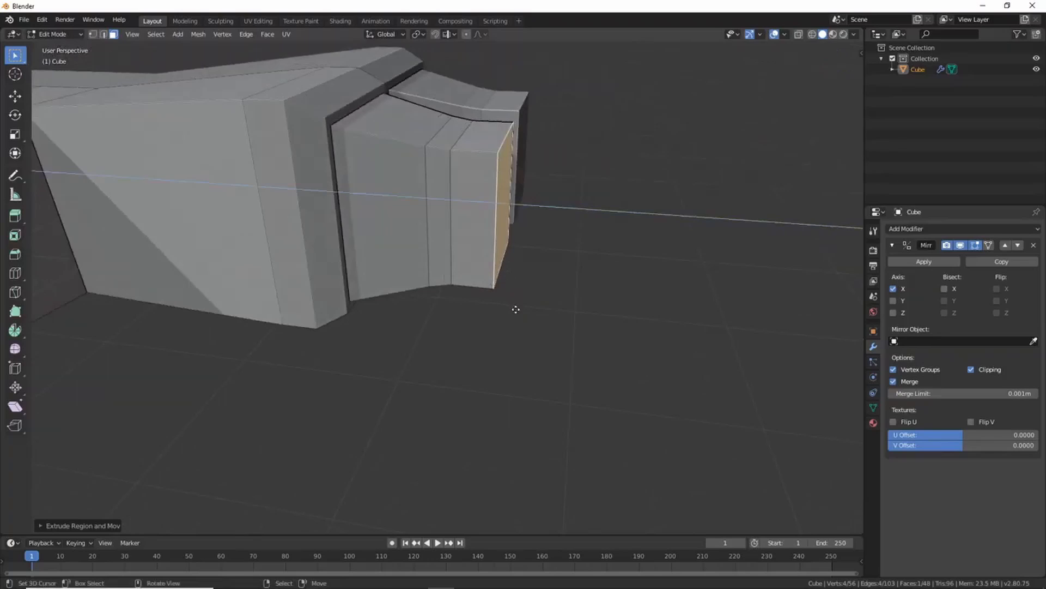
left_click(527, 314)
key("s")
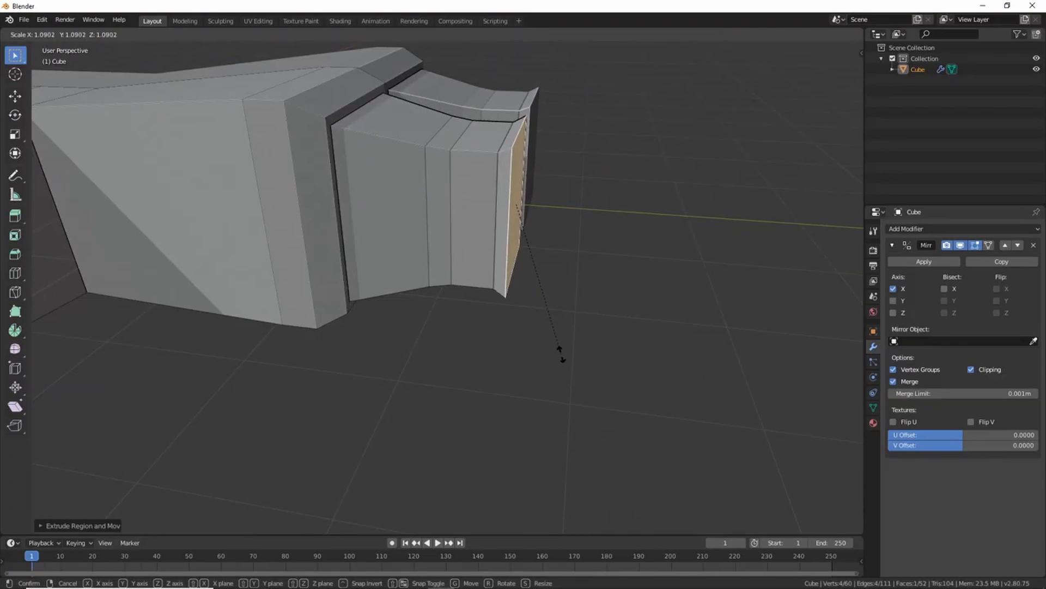
left_click(557, 359)
Extrude the nozzle's end face backward in two short sections and scale down the last one to bevel the rim
key("e")
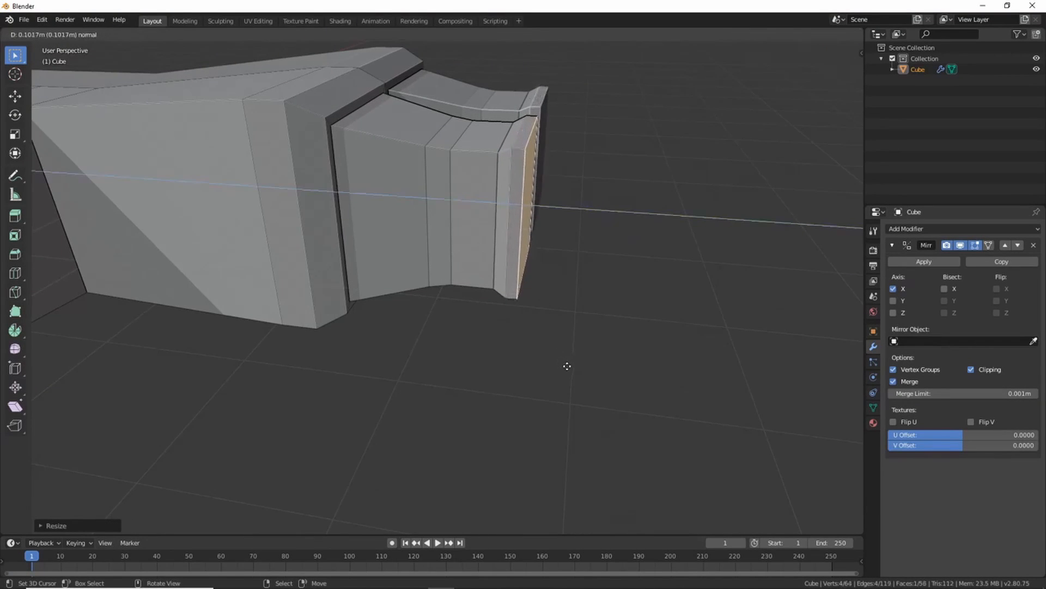
left_click(568, 366)
key("e")
left_click(573, 373)
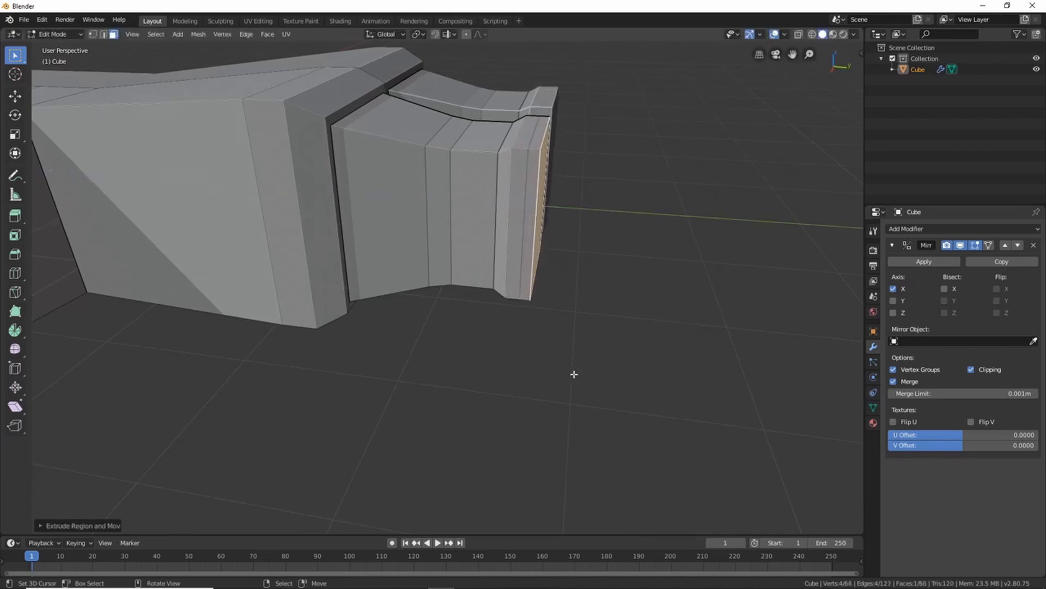
key("s")
left_click(576, 360)
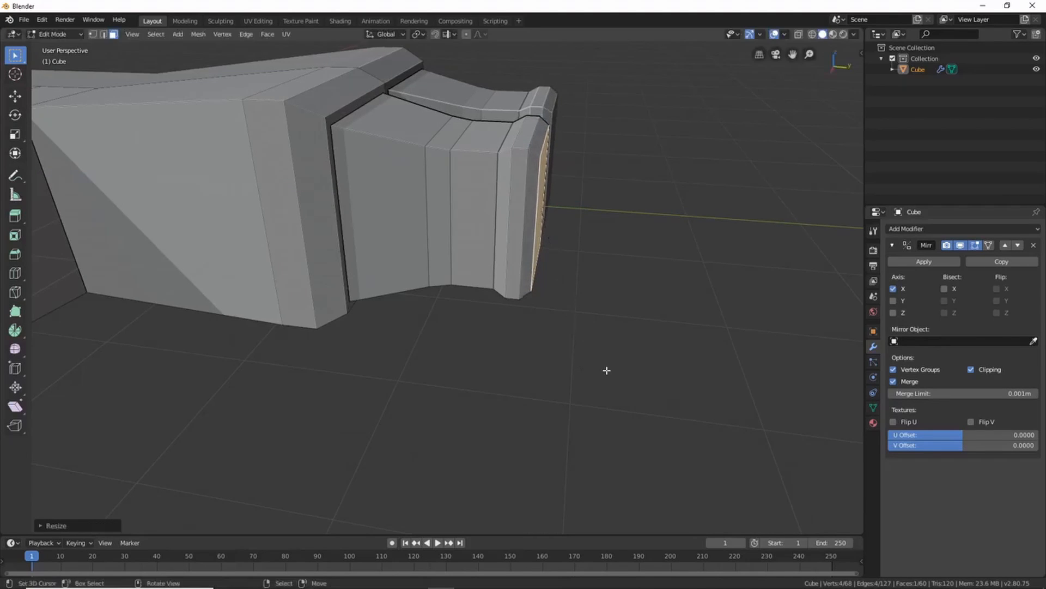
Inset the nozzle's end face and extrude the inner face inward to hollow out the exhaust
middle_click_drag(604, 367, 512, 355)
key("i")
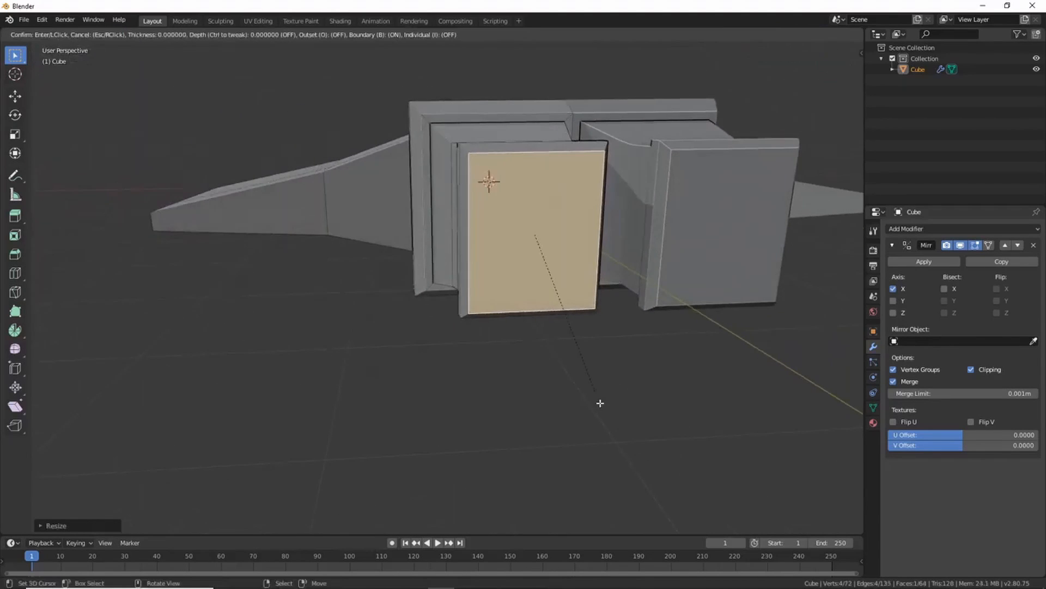
left_click(593, 390)
middle_click_drag(593, 390, 628, 451)
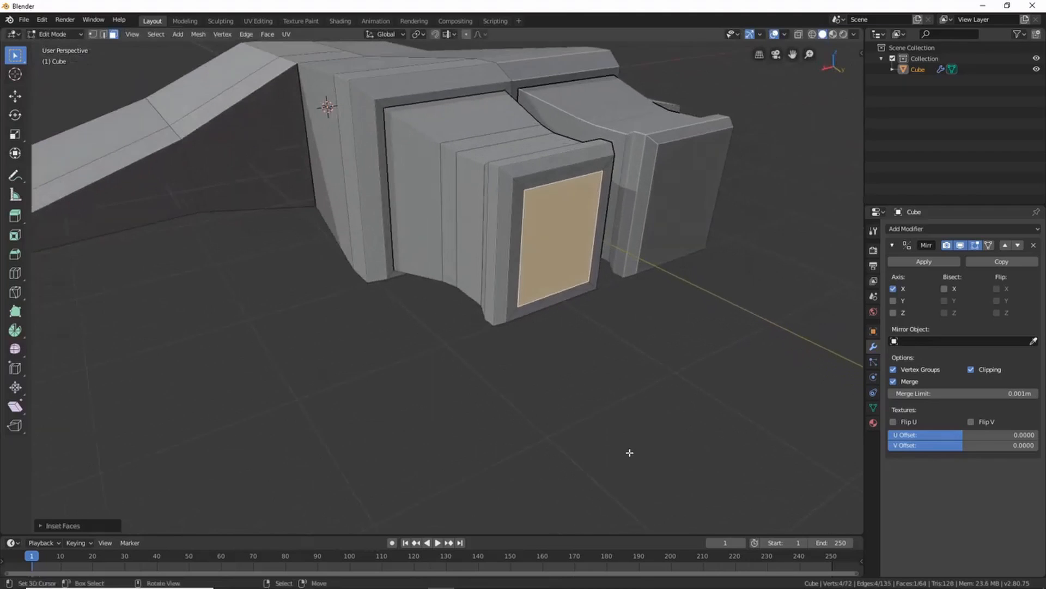
key("e")
left_click(555, 381)
Scale the recessed face inside the exhaust opening
middle_click_drag(555, 381, 453, 310)
key("s")
left_click(560, 368)
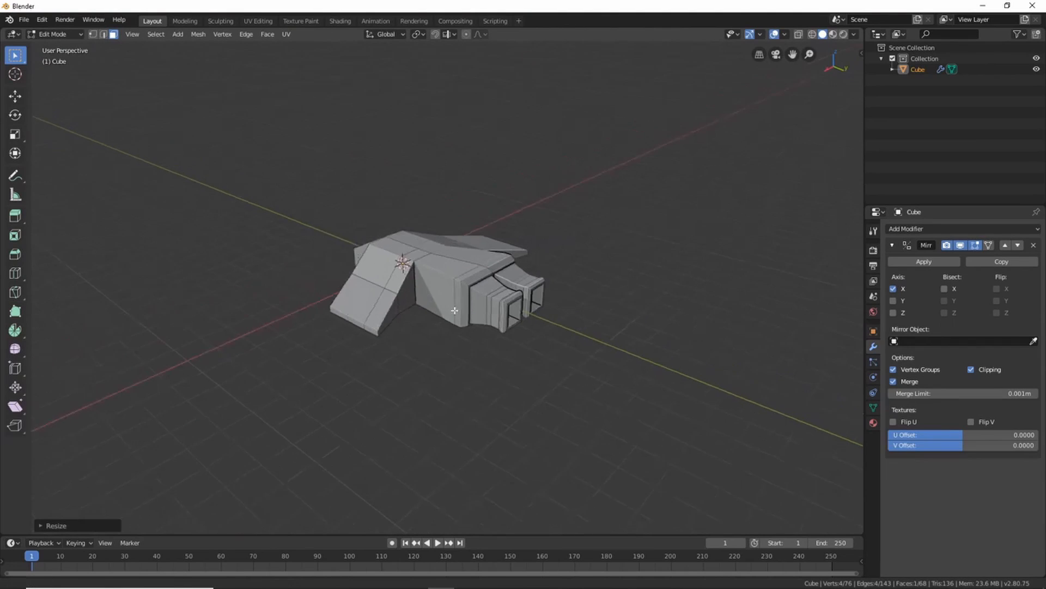
Inset the sloped cockpit face on the nose by about 0.14 with Boundary off
scroll(401, 309, "up", 4)
middle_click_drag(327, 279, 491, 402, "shift")
left_click(439, 338)
key("i")
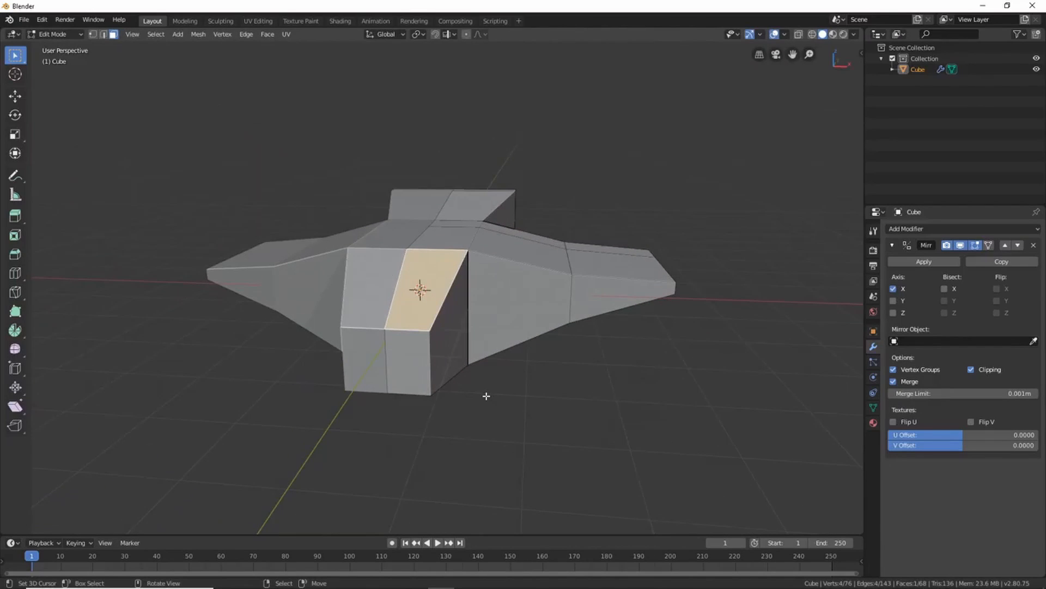
key("i")
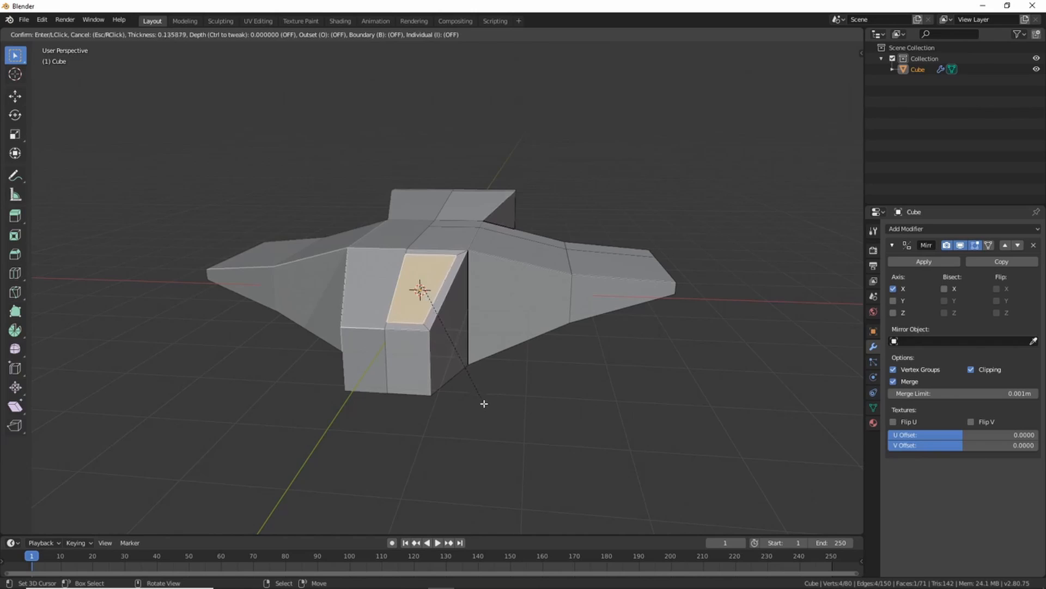
left_click(485, 404)
Extrude the inset cockpit face inward and scale it down slightly to form a recessed windshield
scroll(449, 376, "up", 4)
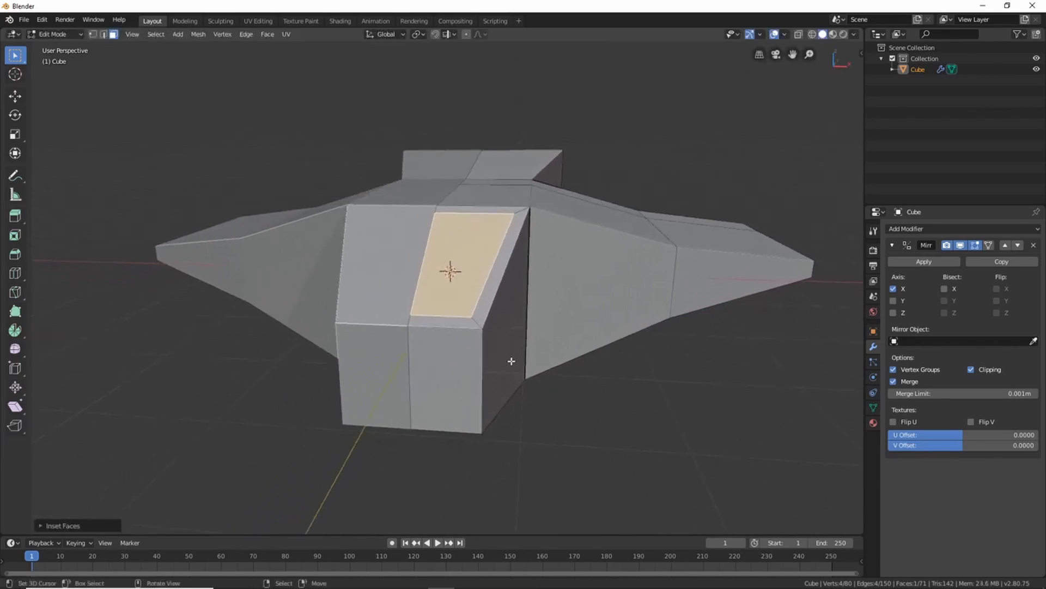
key("e")
left_click(515, 372)
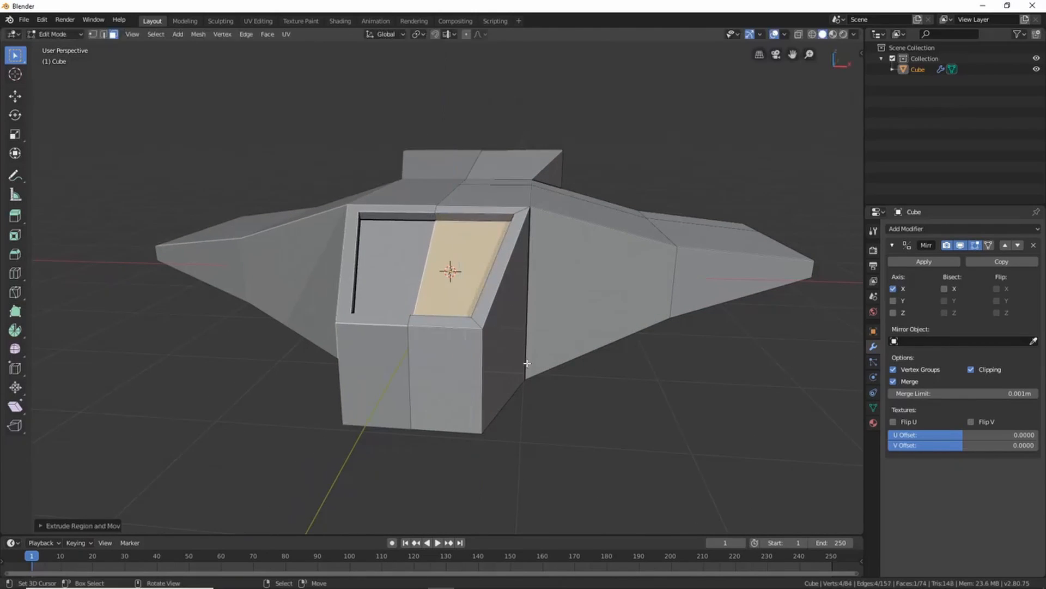
middle_click_drag(516, 373, 385, 306)
middle_click_drag(451, 362, 337, 267)
middle_click_drag(365, 347, 454, 349)
scroll(406, 349, "down", 3)
scroll(431, 332, "up", 3)
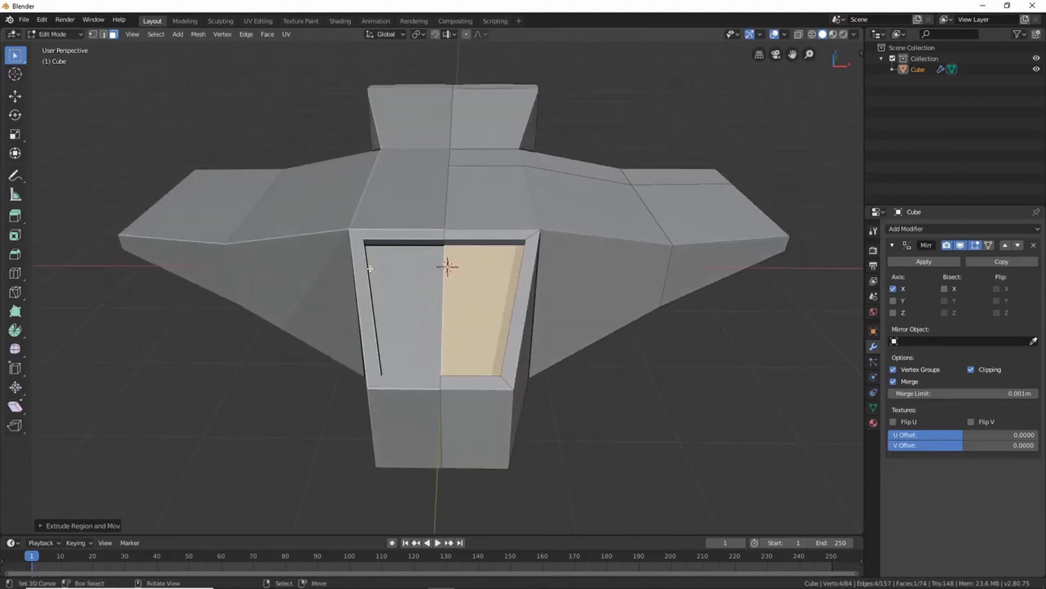
scroll(444, 332, "up", 3)
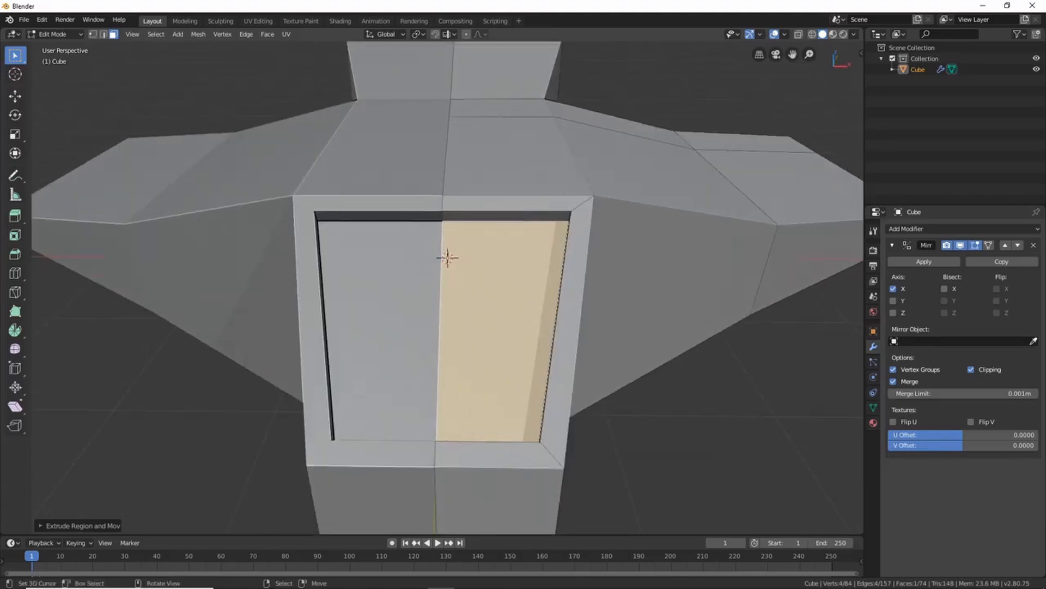
key("s")
left_click(577, 427)
Check the recessed windshield and overall ship shape in Object Mode, and return to Edit Mode
middle_click_drag(577, 428, 488, 348)
scroll(460, 350, "down", 4)
key("Tab")
middle_click_drag(564, 289, 501, 273)
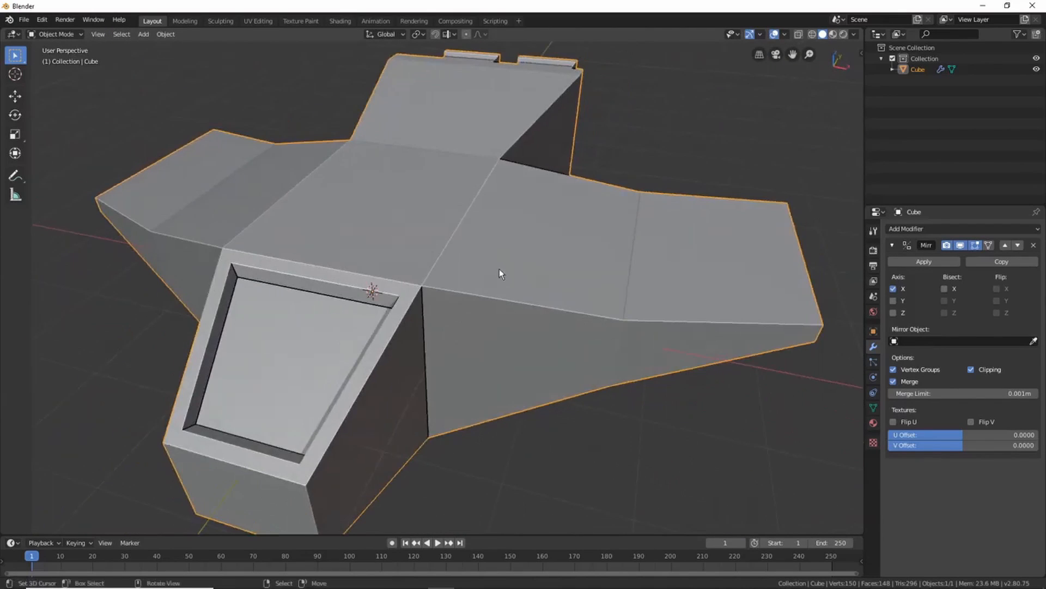
key("Tab")
scroll(544, 313, "down", 4)
scroll(542, 314, "up", 4)
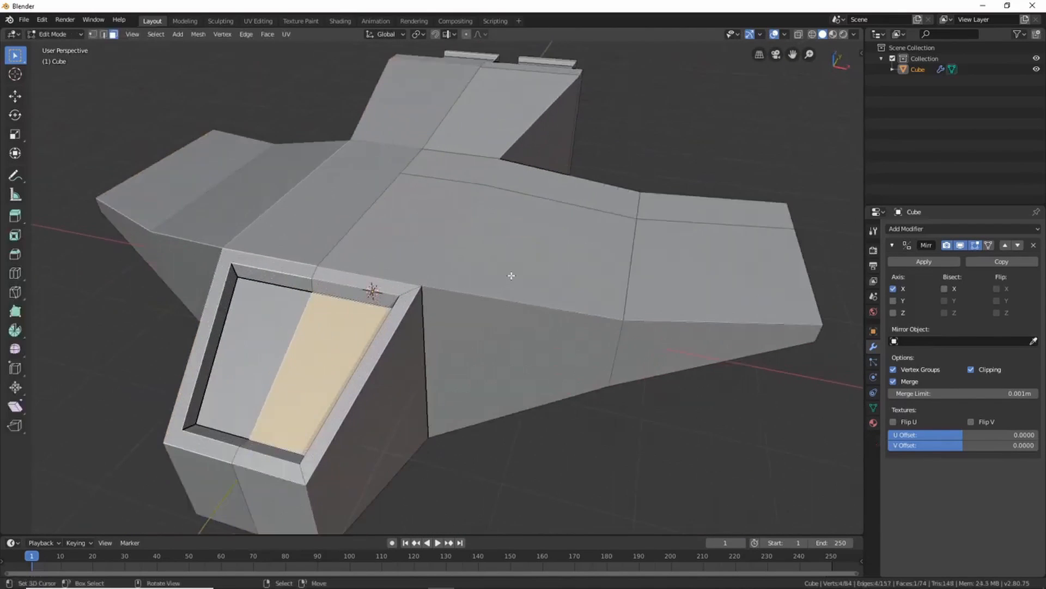
Inset the two front faces of the wing together by about 0.11 with Boundary off
left_click(529, 303)
scroll(544, 339, "down", 4)
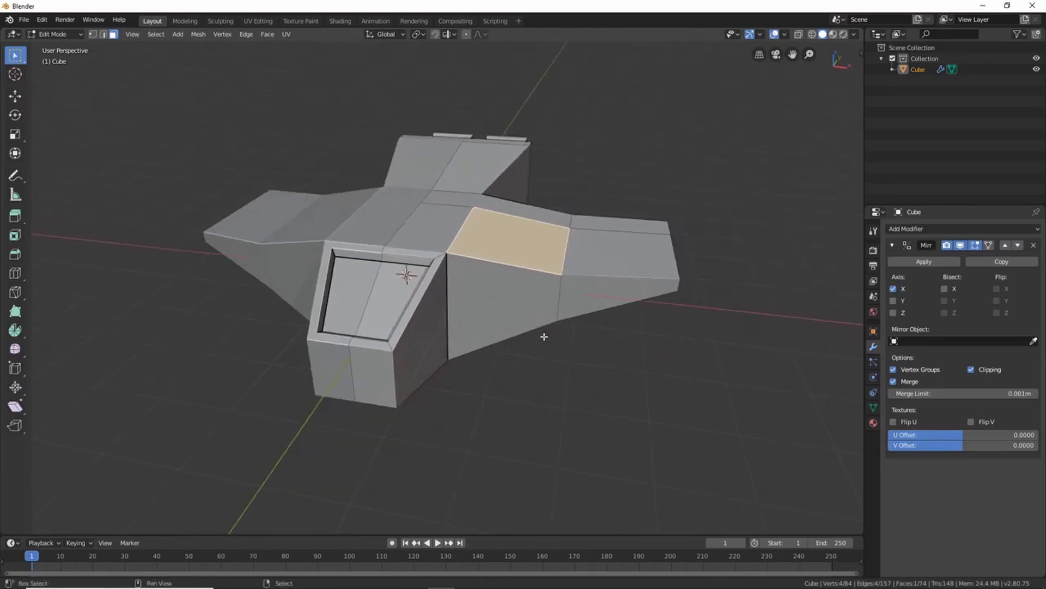
middle_click_drag(544, 339, 478, 235)
left_click(478, 235)
left_click(521, 237, "shift")
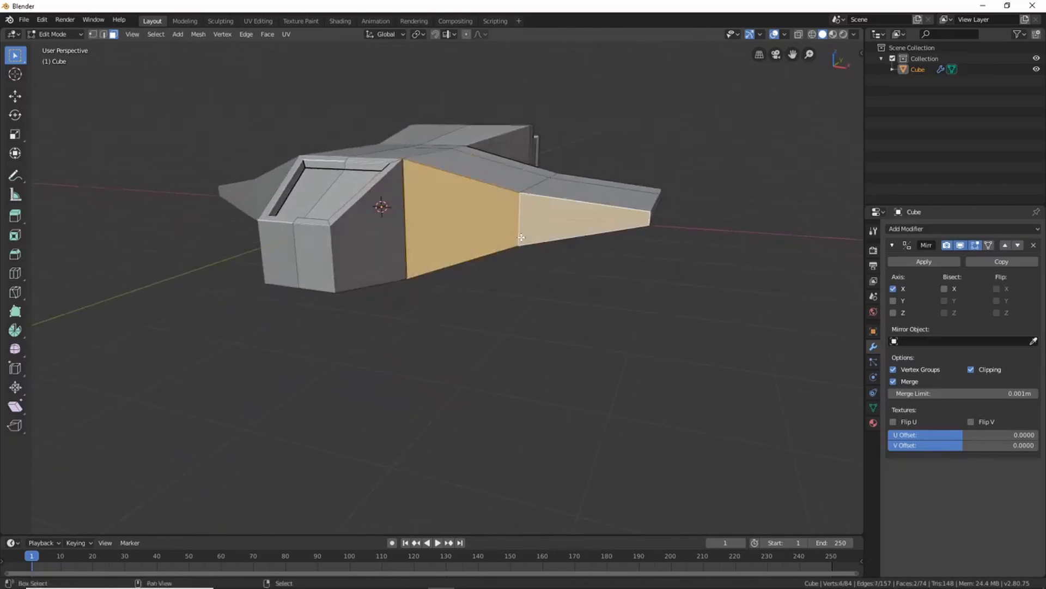
key("i")
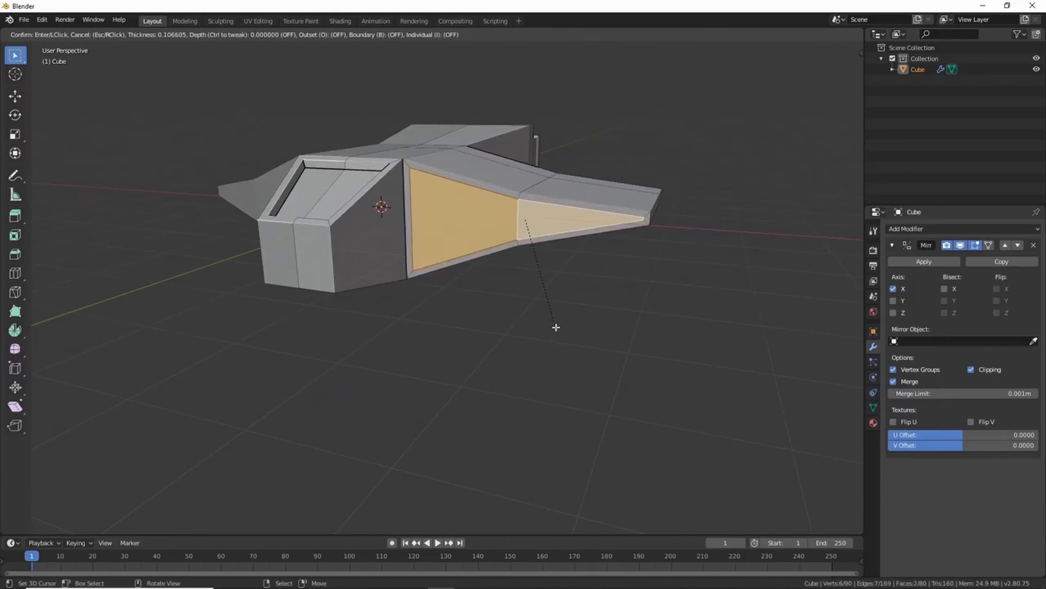
left_click(556, 327)
Extrude the inset front wing faces and scale the new faces slightly
middle_click_drag(556, 327, 447, 360)
key("e")
right_click(455, 351)
key("s")
left_click(465, 348)
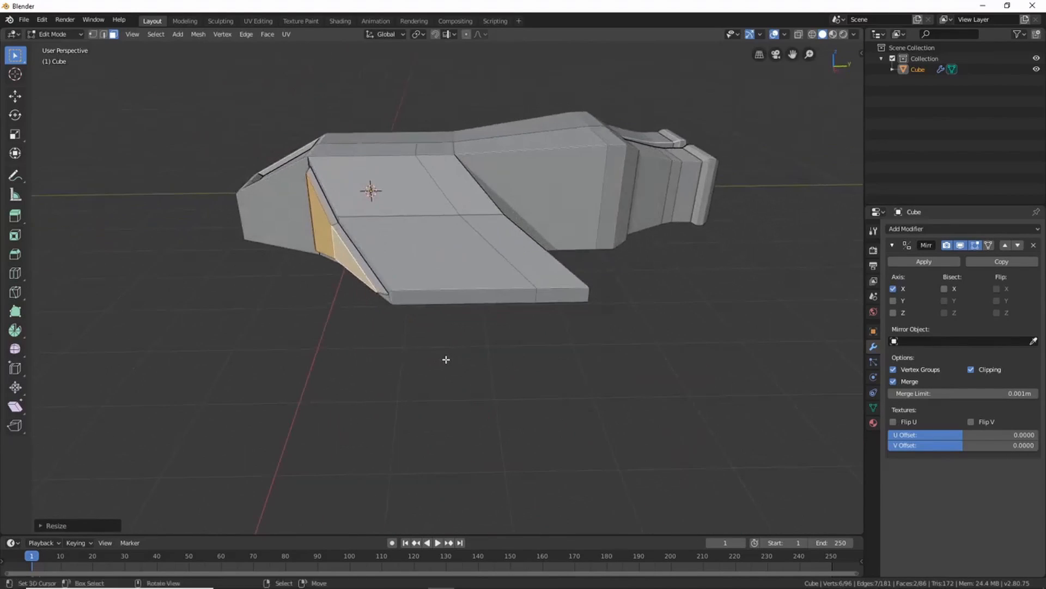
Extrude the front wing faces forward and scale them down into a tapered raised panel
key("e")
left_click(436, 362)
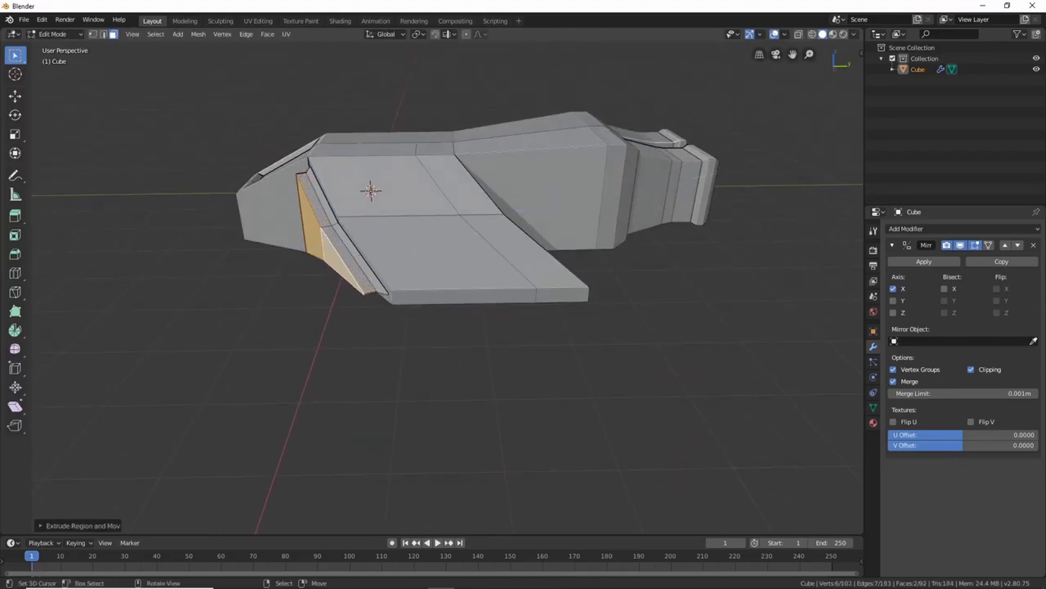
key("s")
left_click(435, 362)
Inspect the wing's raised front panel in Object Mode, and return to Edit Mode
middle_click_drag(364, 371, 586, 372)
middle_click_drag(501, 332, 522, 302)
key("Tab")
middle_click_drag(542, 260, 415, 198)
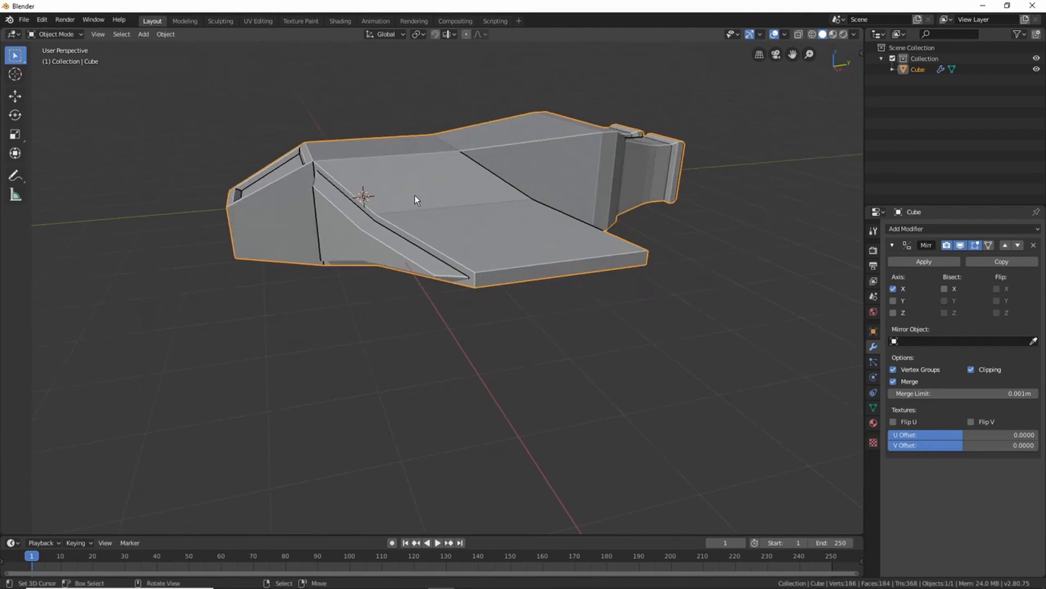
key("Tab")
Extrude the wing's inner top face upward and scale it down into a tapered base
middle_click_drag(452, 278, 551, 345)
key("e")
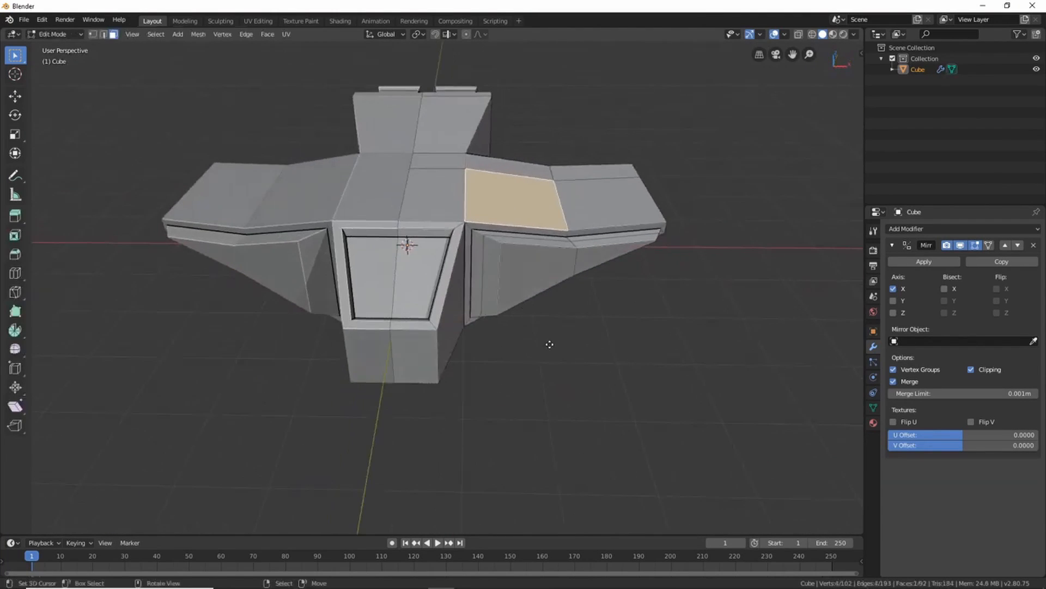
left_click(567, 342)
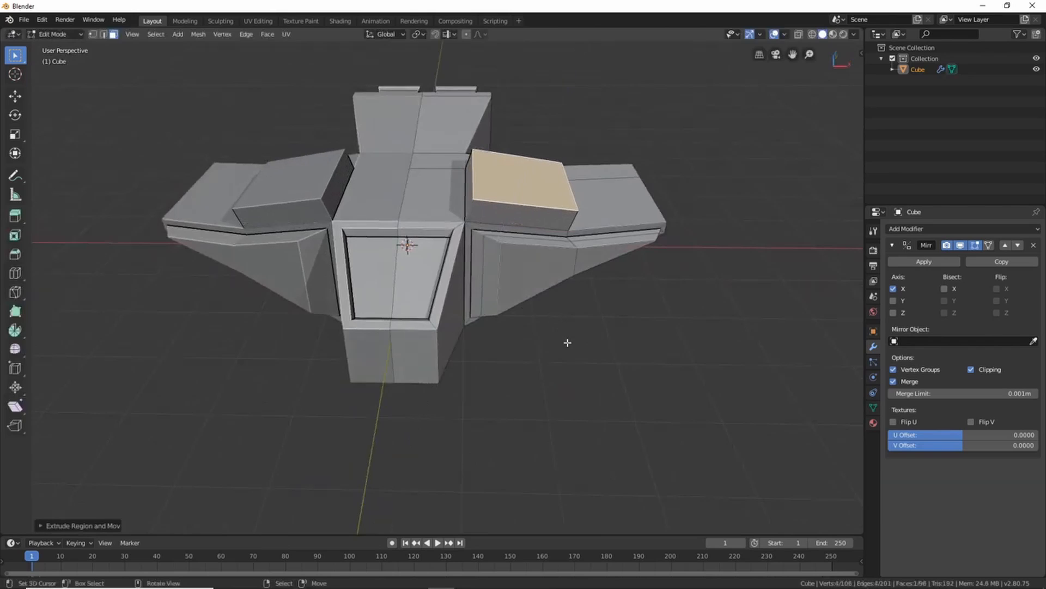
key("s")
left_click(600, 350)
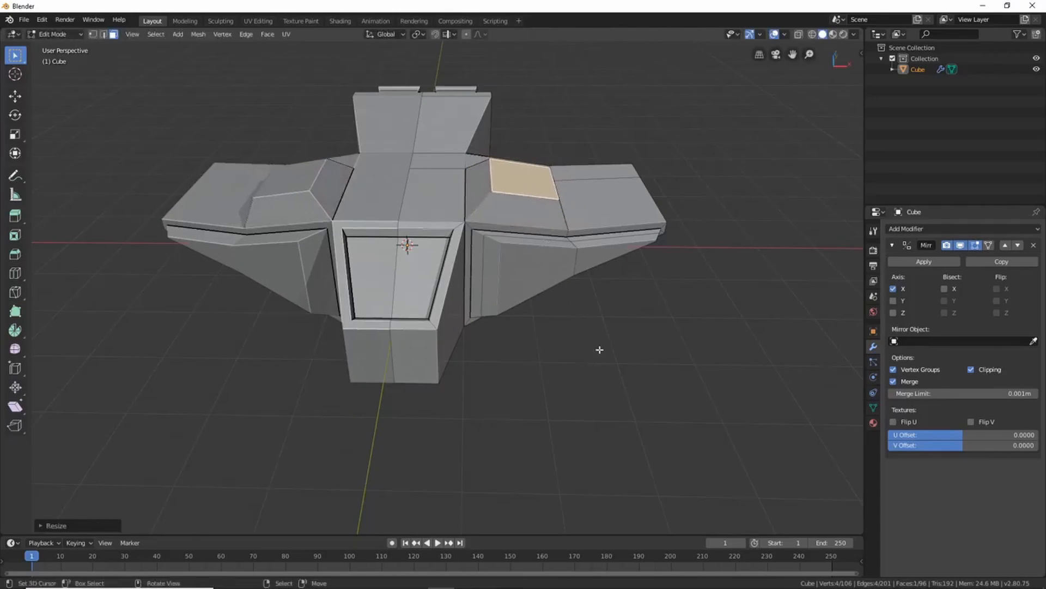
Inset the tapered base's top face by about 0.12 and extrude the inner face upward into a turret block
middle_click_drag(600, 350, 480, 287)
middle_click_drag(401, 197, 489, 259)
key("i")
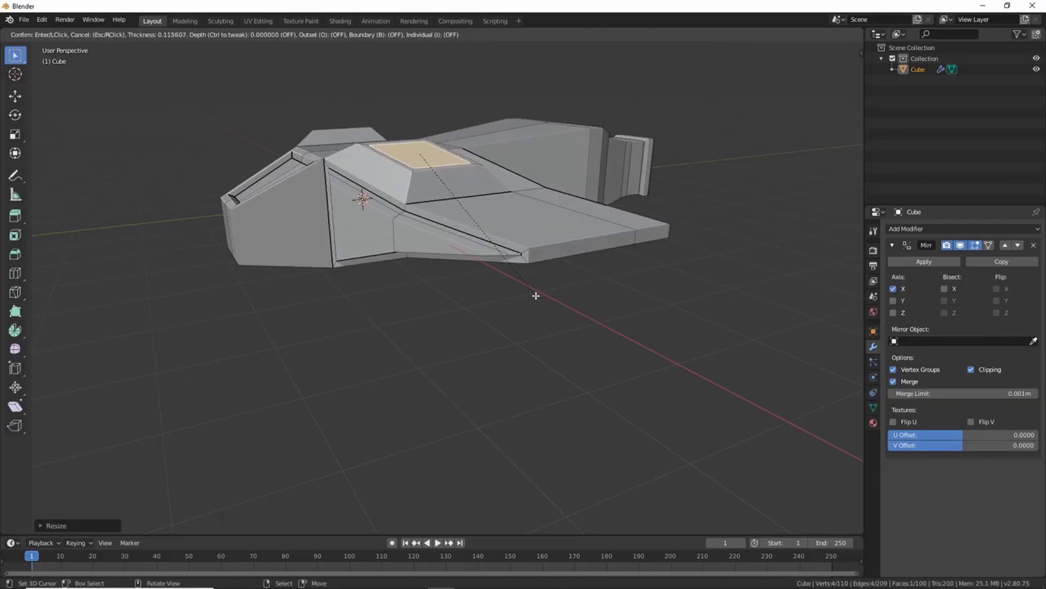
left_click(532, 293)
middle_click_drag(533, 292, 492, 309)
key("e")
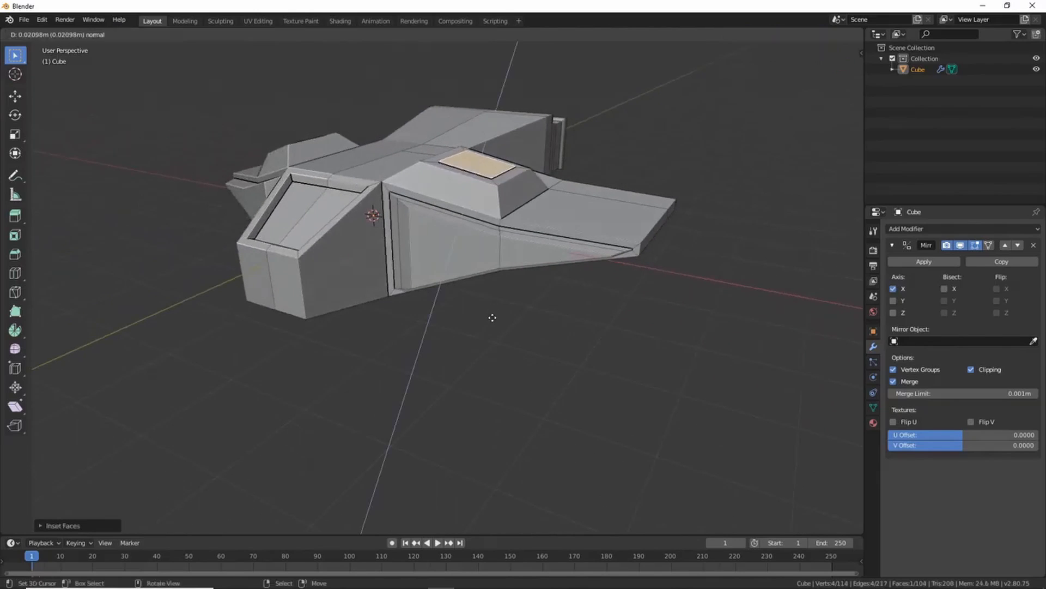
left_click(518, 317)
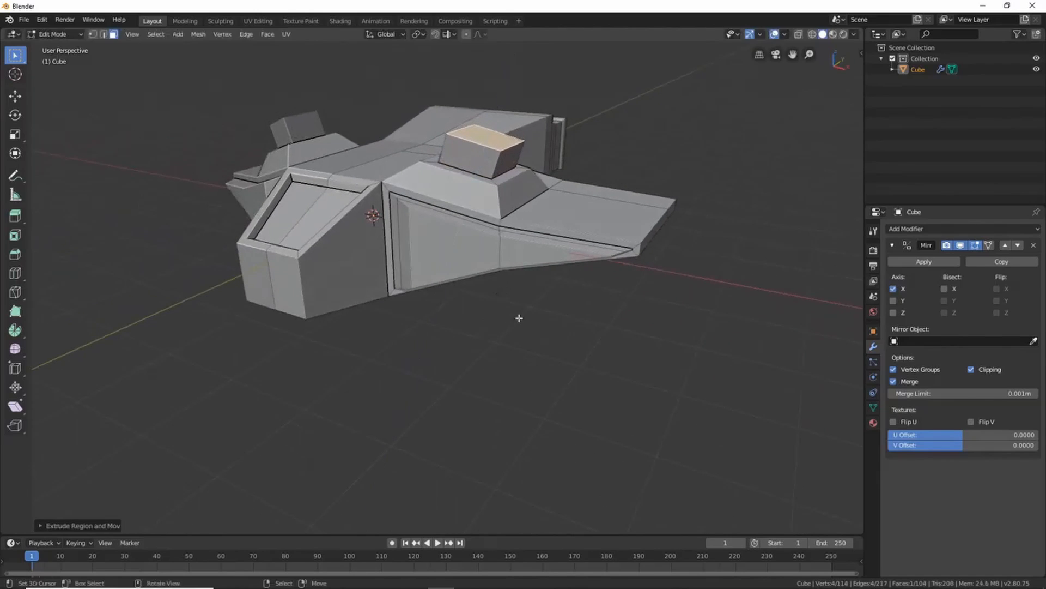
Extrude the turret's top face upward in successive short sections, scaling each one down to round off the top
key("e")
left_click(528, 315)
key("s")
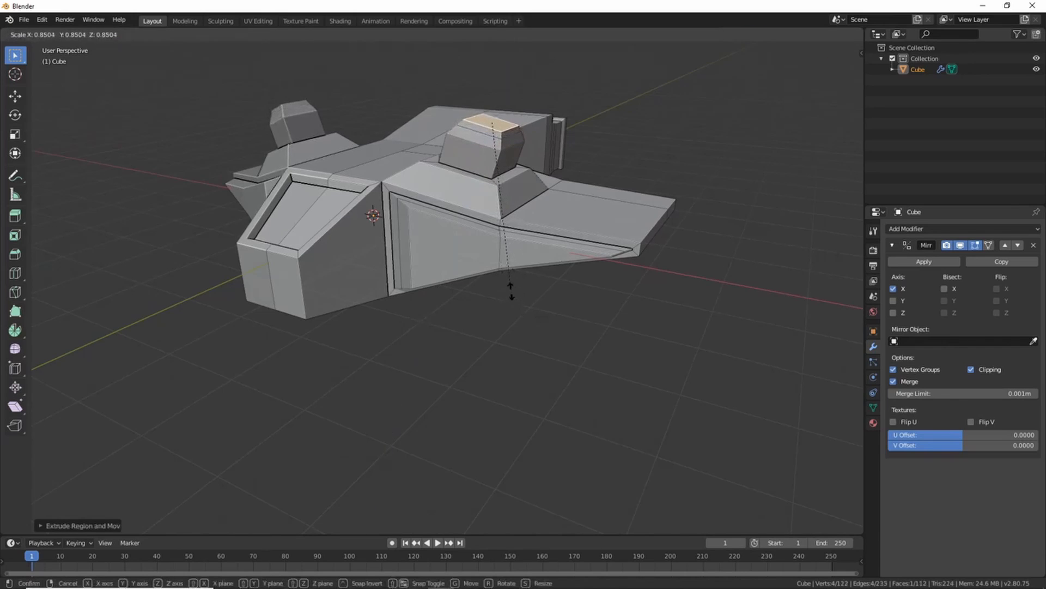
left_click(532, 310)
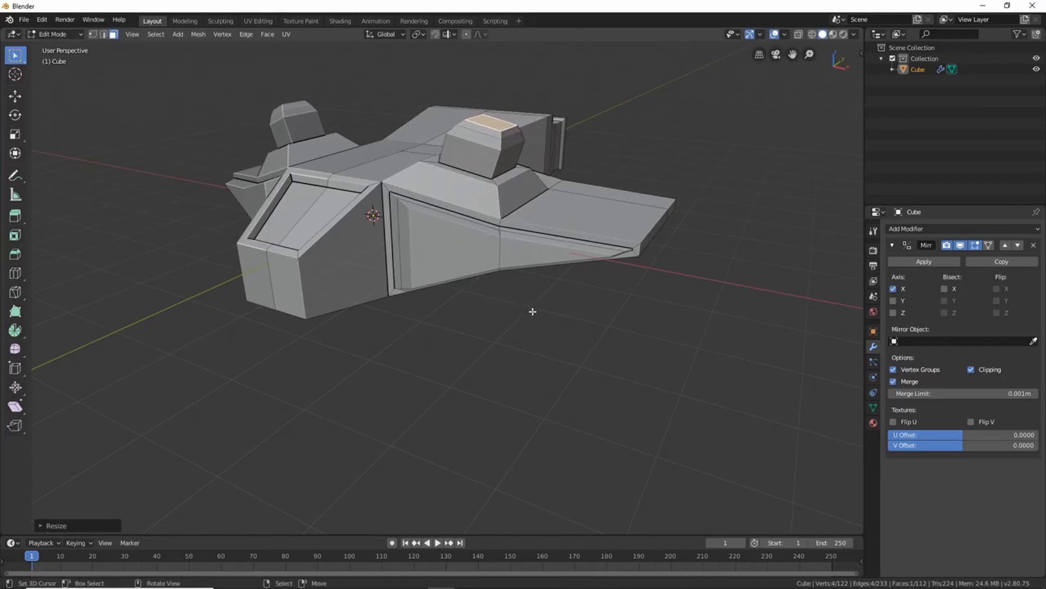
key("e")
left_click(538, 317)
key("s")
left_click(490, 264)
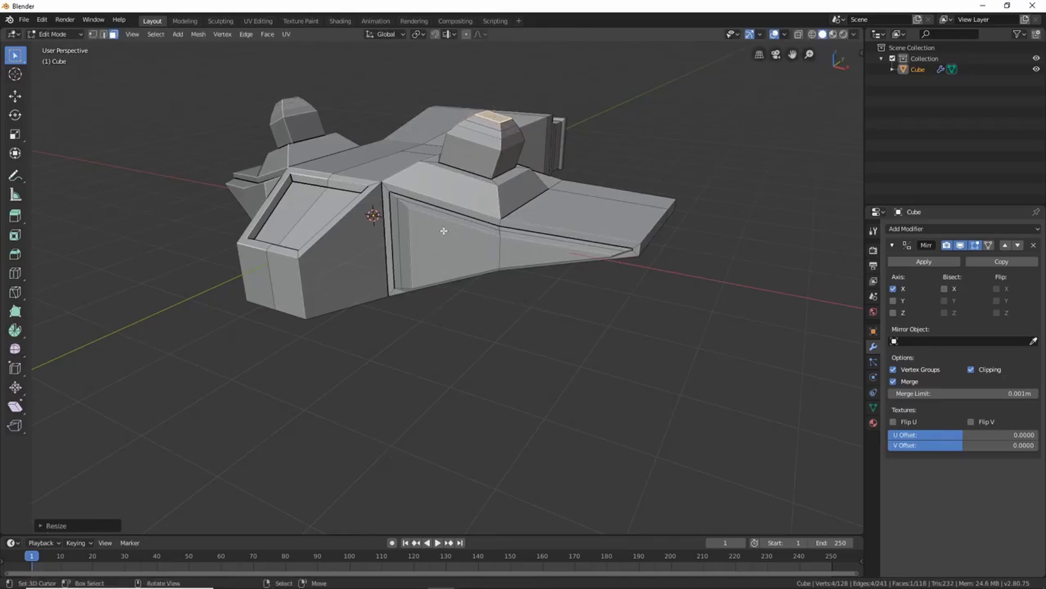
Inset the front face of the wing turret slightly
middle_click_drag(490, 264, 360, 149)
middle_click_drag(499, 251, 516, 254)
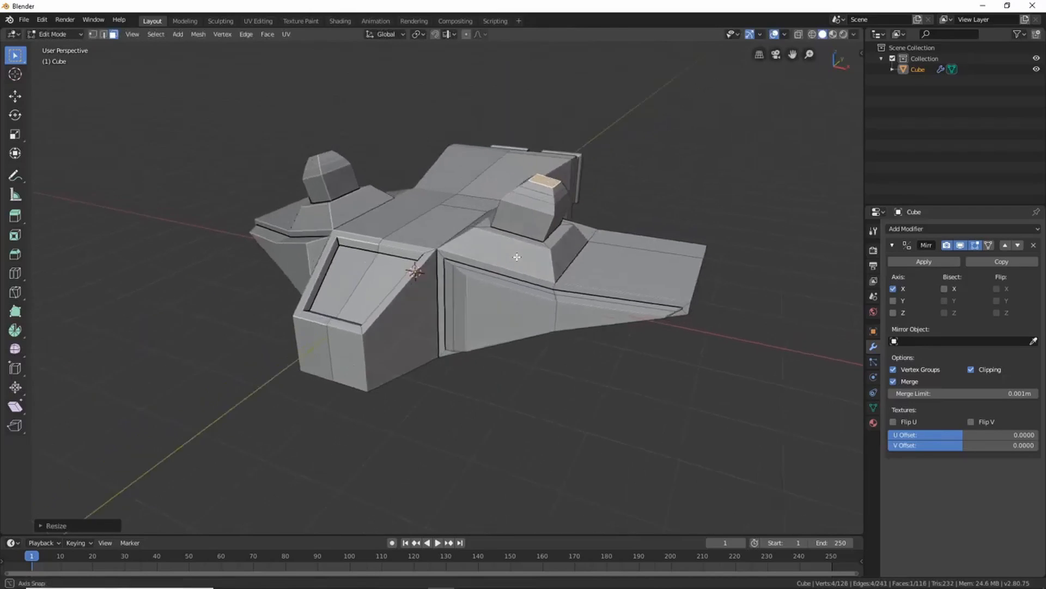
scroll(517, 254, "up", 2)
middle_click_drag(576, 159, 514, 234)
left_click(514, 234)
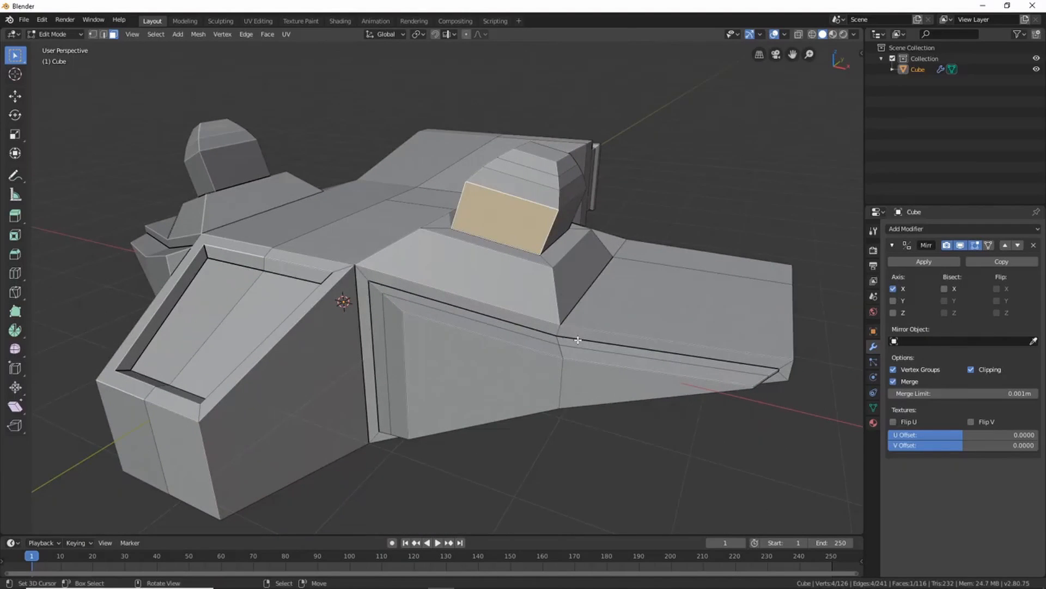
key("i")
left_click(593, 353)
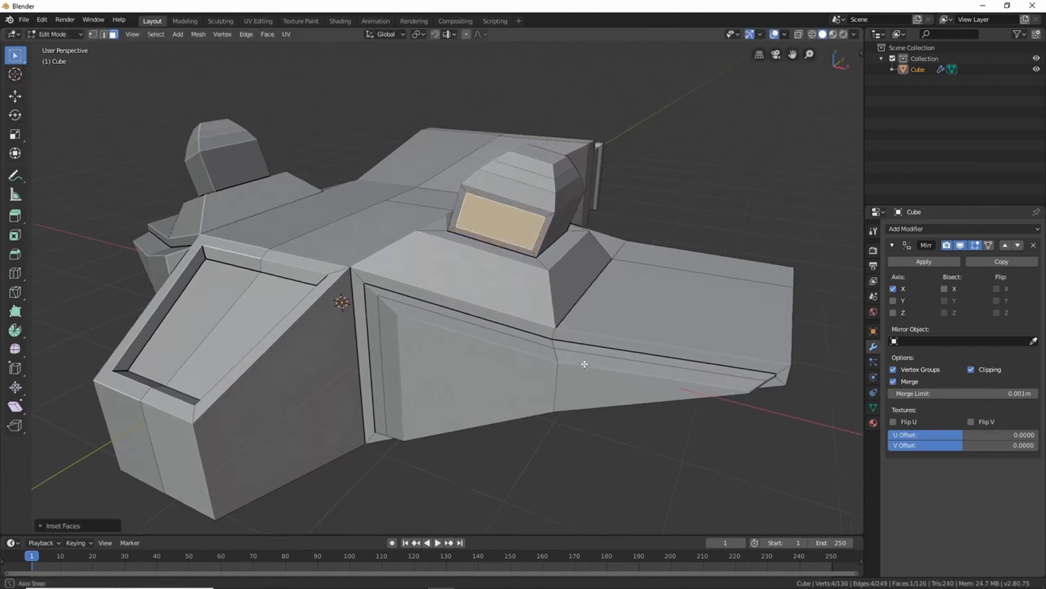
Extrude the turret's inset front face outward into a protruding gun housing
middle_click_drag(582, 363, 570, 362)
key("e")
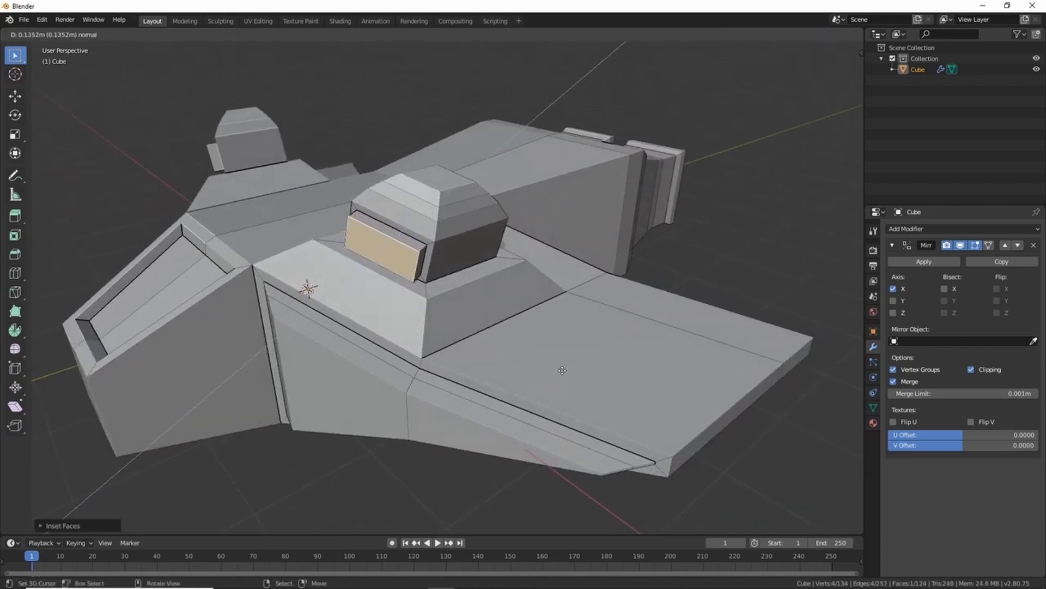
left_click(554, 369)
middle_click_drag(443, 392, 419, 307)
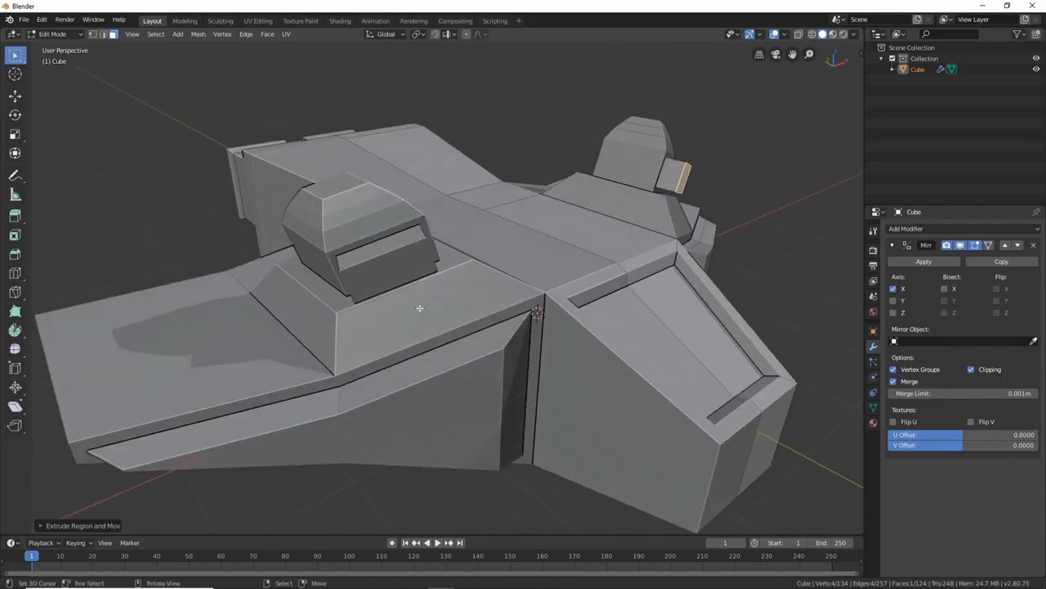
Reposition the gun housing's front face and rotate it in several passes, the last by about -38°, to adjust its tilt
middle_click_drag(551, 327, 446, 180)
key("g")
left_click(534, 458)
key("r")
left_click(360, 352)
key("r")
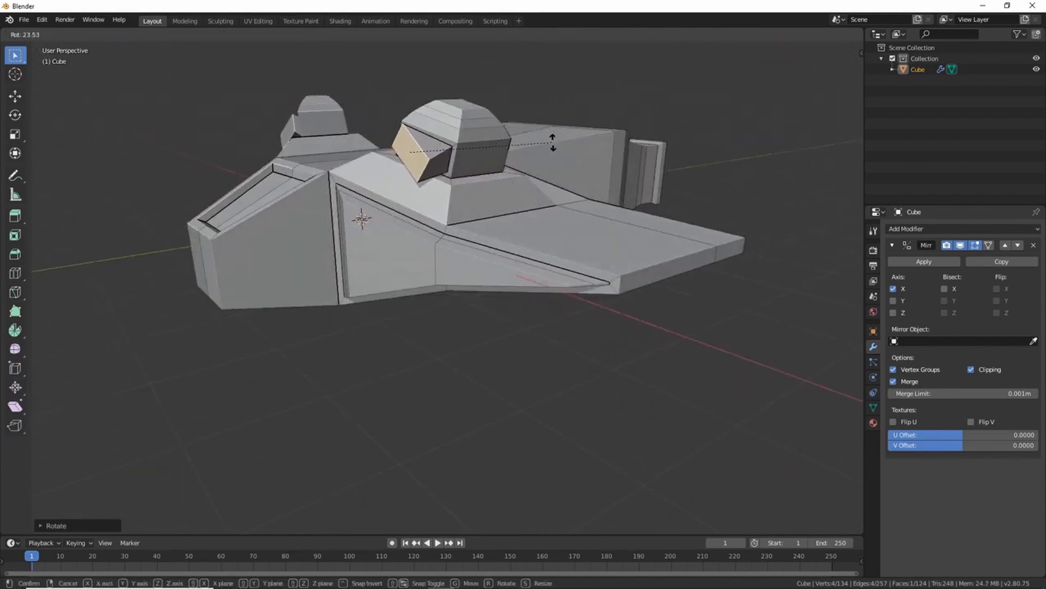
left_click(553, 125)
middle_click_drag(554, 125, 523, 207)
key("r")
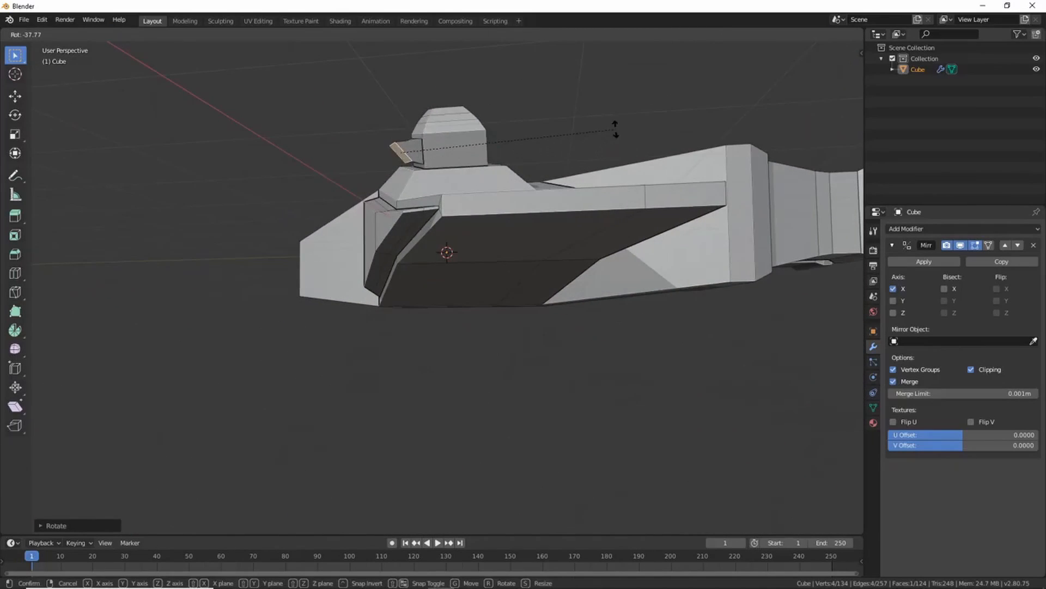
left_click(615, 129)
Inset the gun housing's front face by about 0.06, extrude it inward and scale it down into a tapered recess
middle_click_drag(615, 130, 474, 224)
key("i")
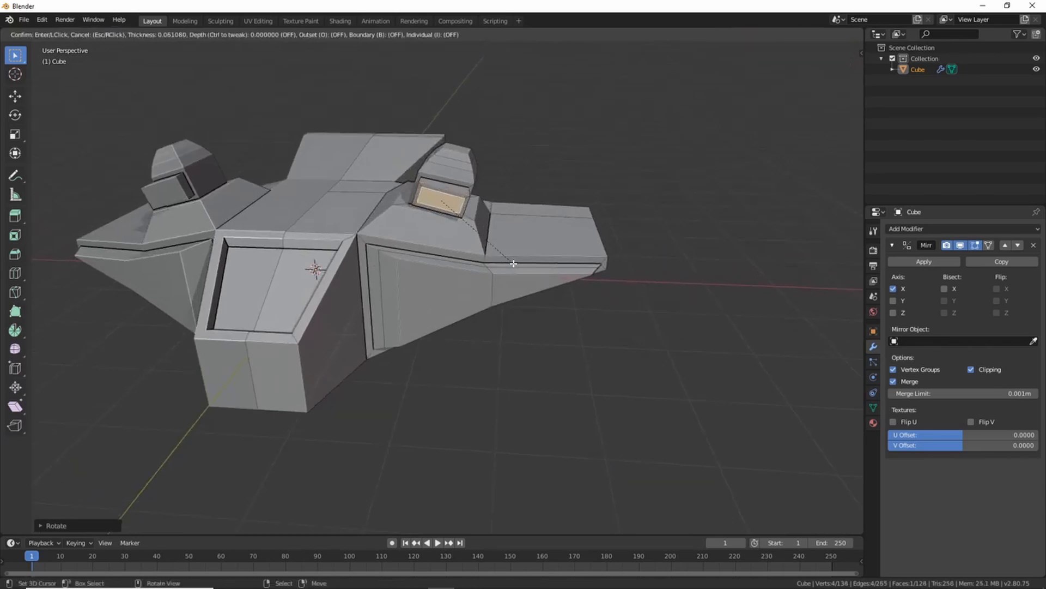
left_click(514, 263)
middle_click_drag(513, 263, 426, 216)
key("e")
left_click(435, 270)
key("s")
left_click(495, 244)
Select the recessed inner face of the gun housing and snap the 3D cursor to it
key("Tab")
scroll(462, 217, "up", 4)
key("Tab")
left_click(453, 233)
scroll(449, 232, "up", 4)
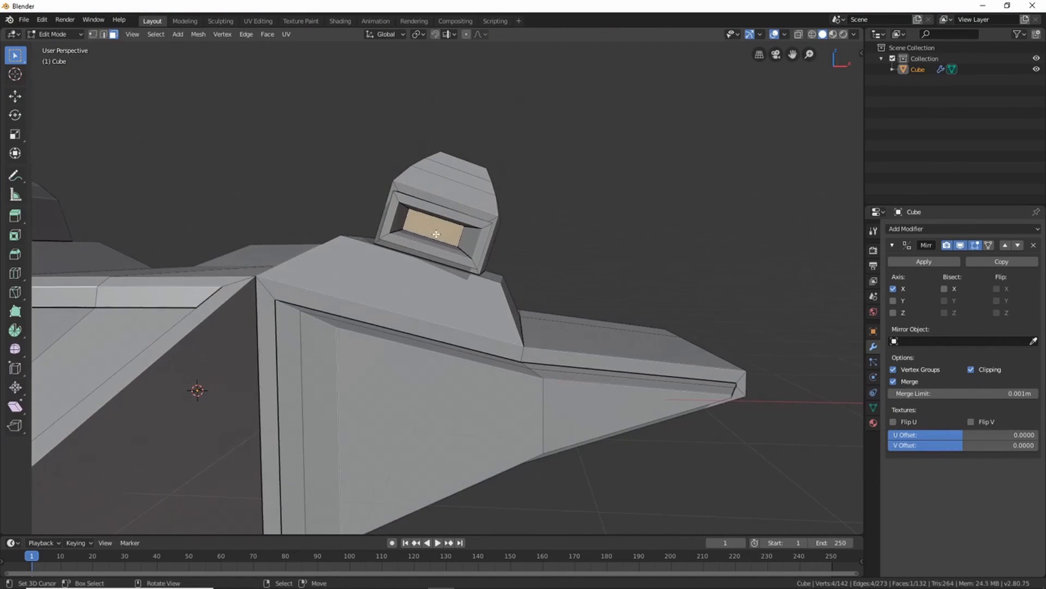
middle_click_drag(436, 234, 430, 227)
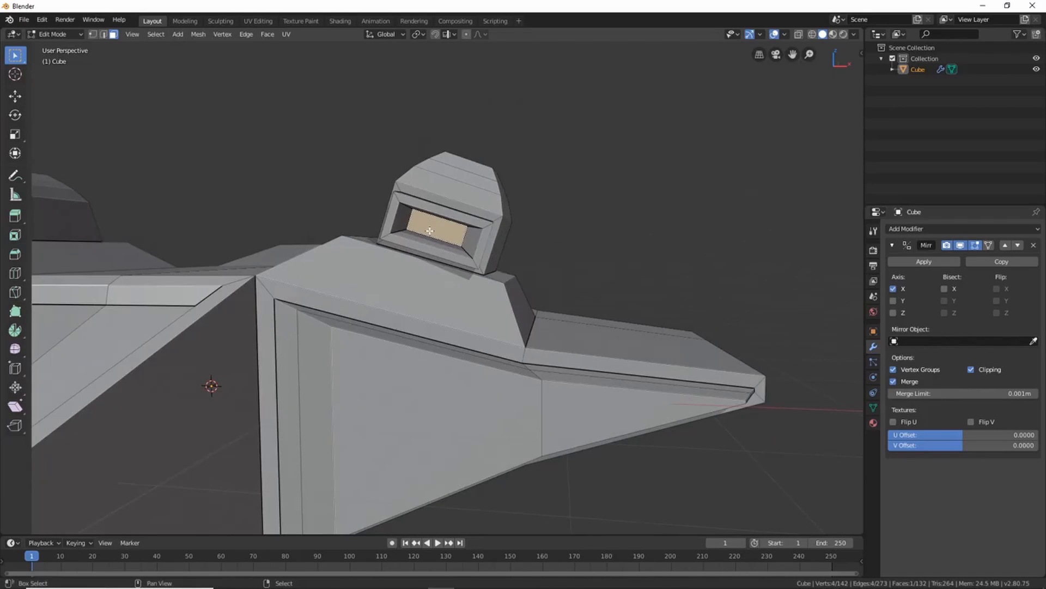
key("shift+s")
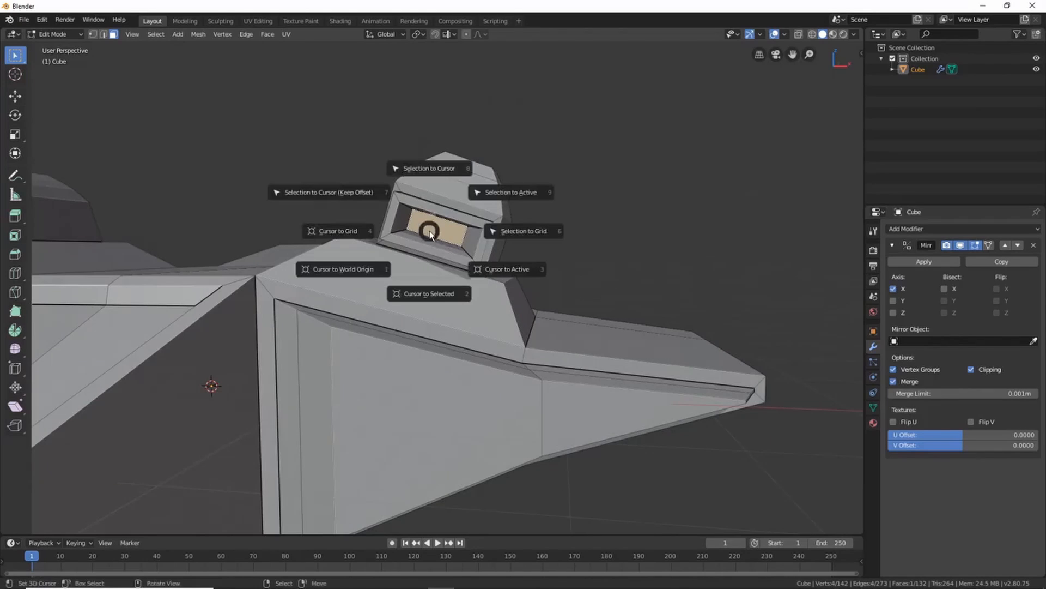
left_click(434, 296)
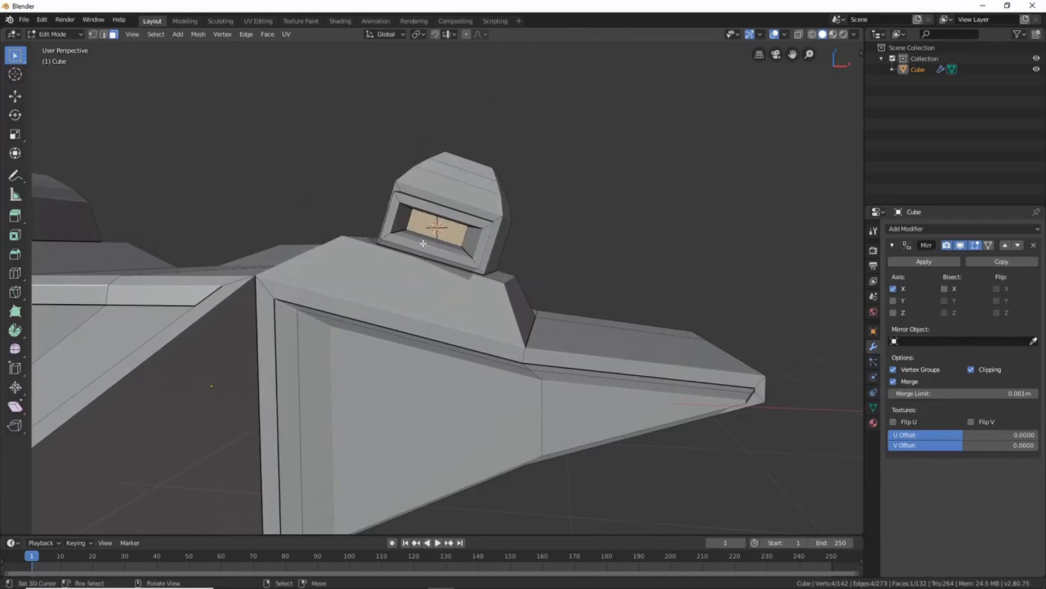
Add a cylinder mesh at the 3D cursor in the gun housing
middle_click_drag(435, 231, 423, 213)
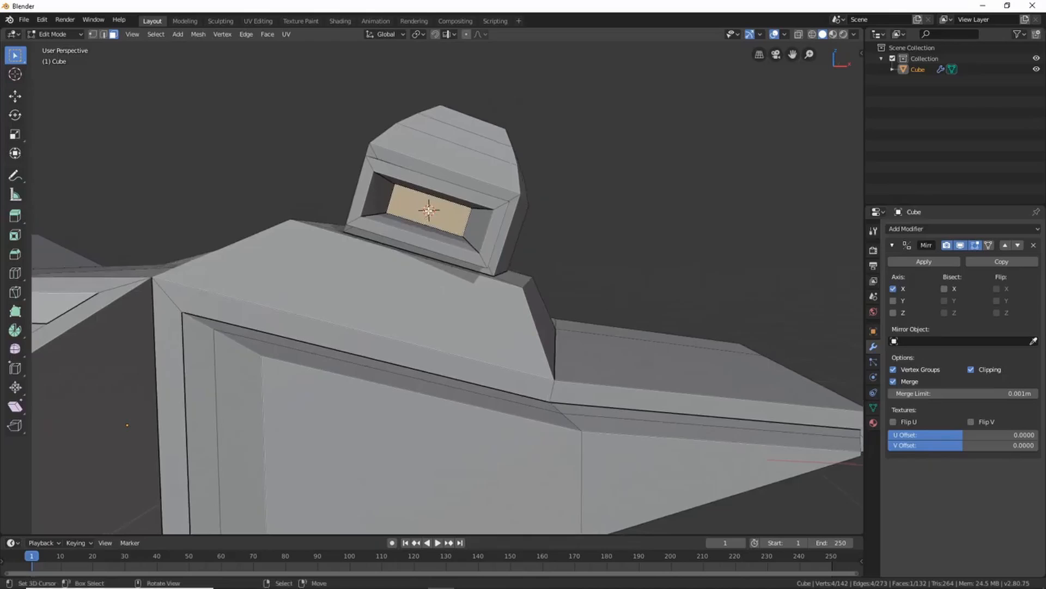
left_click(177, 34)
left_click(177, 34)
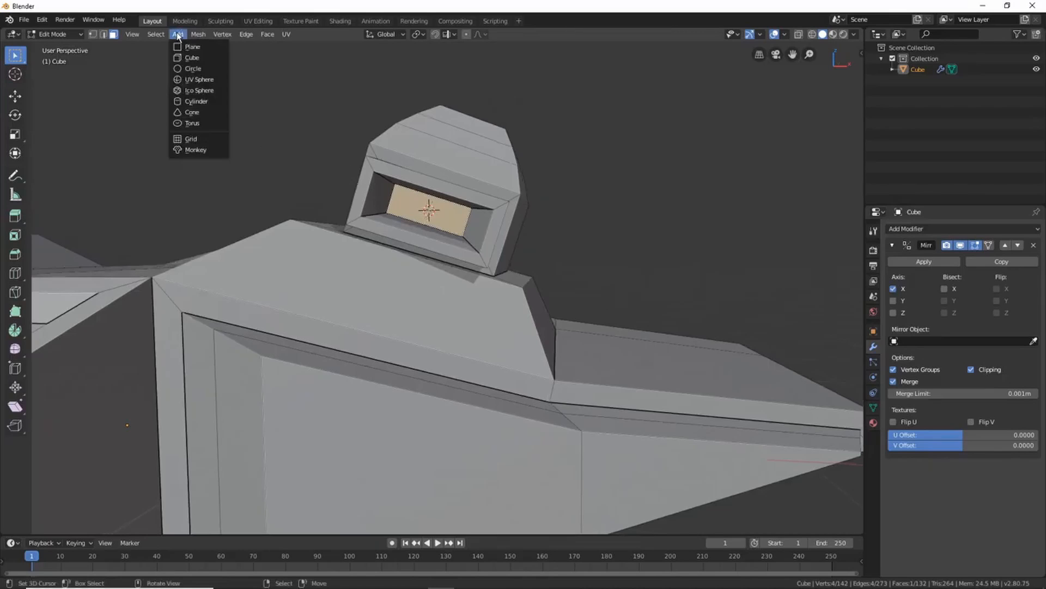
left_click(195, 102)
middle_click_drag(385, 235, 416, 188)
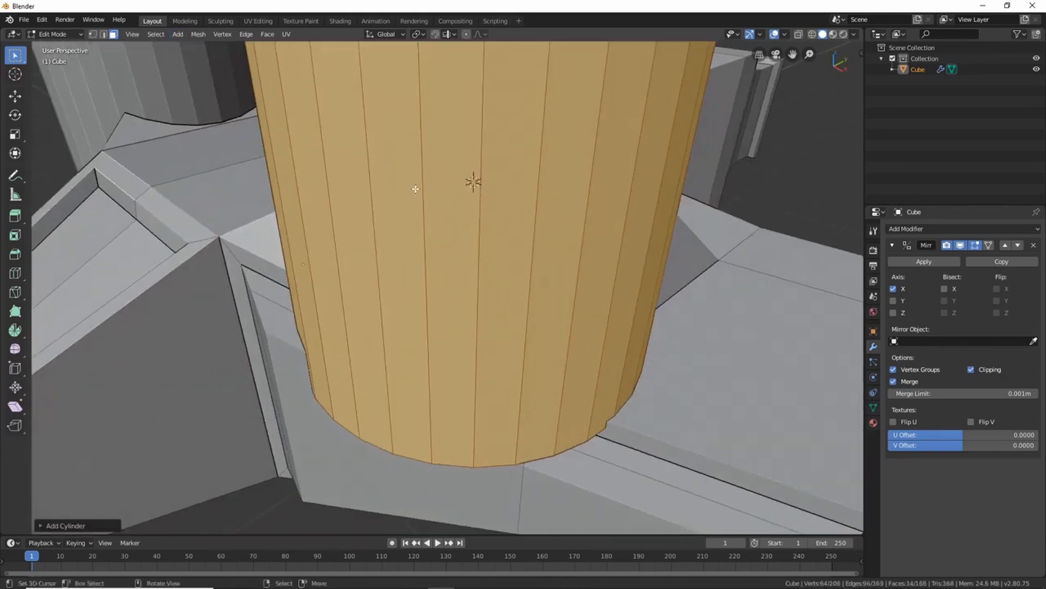
scroll(480, 195, "down", 4)
Rotate the cylinder 90° in the right view so that it points forward
mouse_move(479, 236)
middle_mouse_down()
mouse_move(420, 242)
mouse_move(461, 236)
middle_mouse_up()
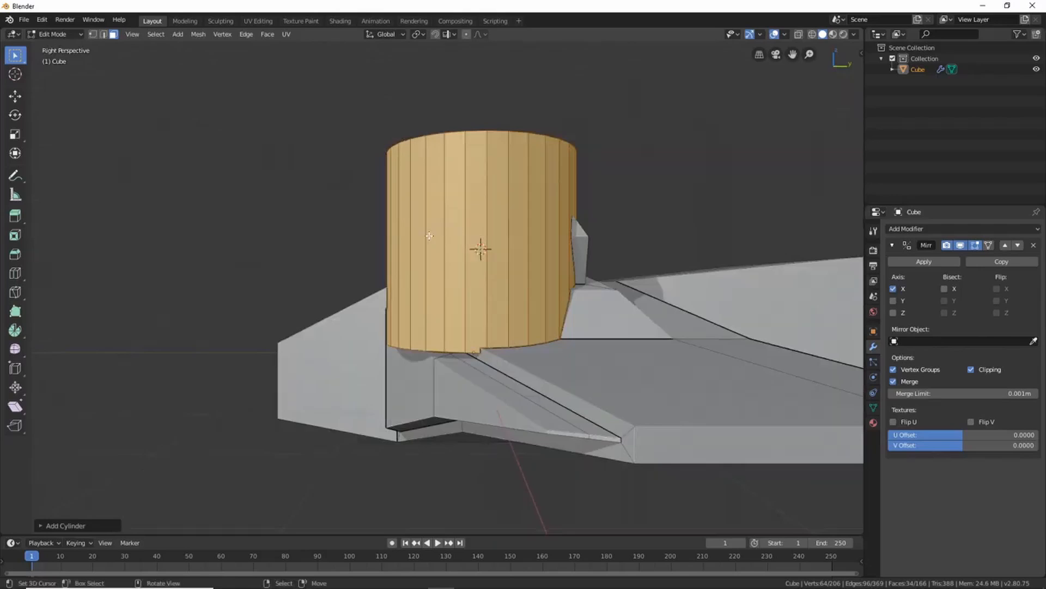
middle_click_drag(515, 268, 375, 337, "shift")
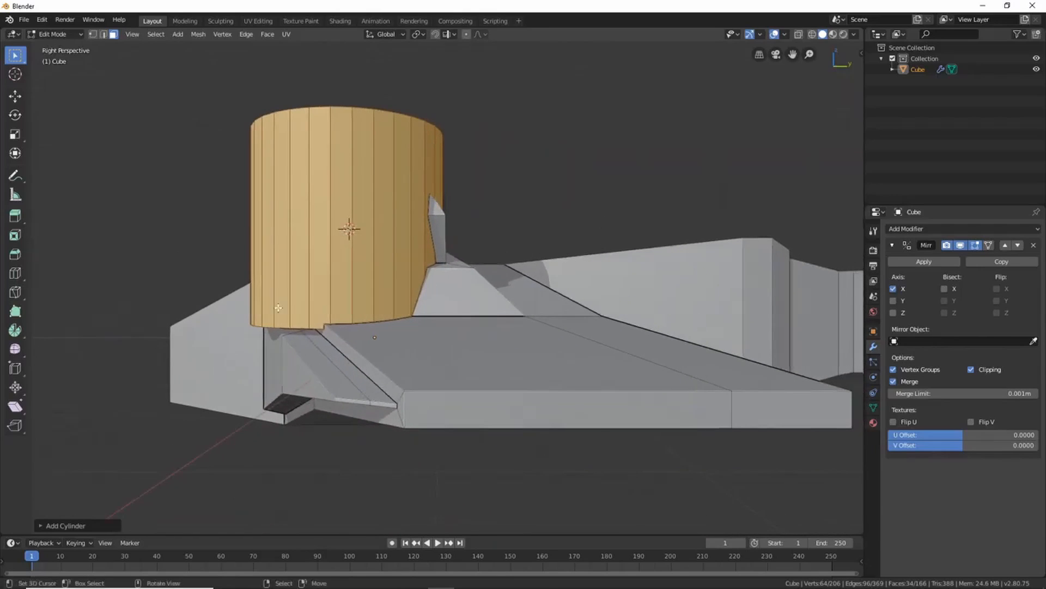
middle_click_drag(216, 237, 338, 244, "shift")
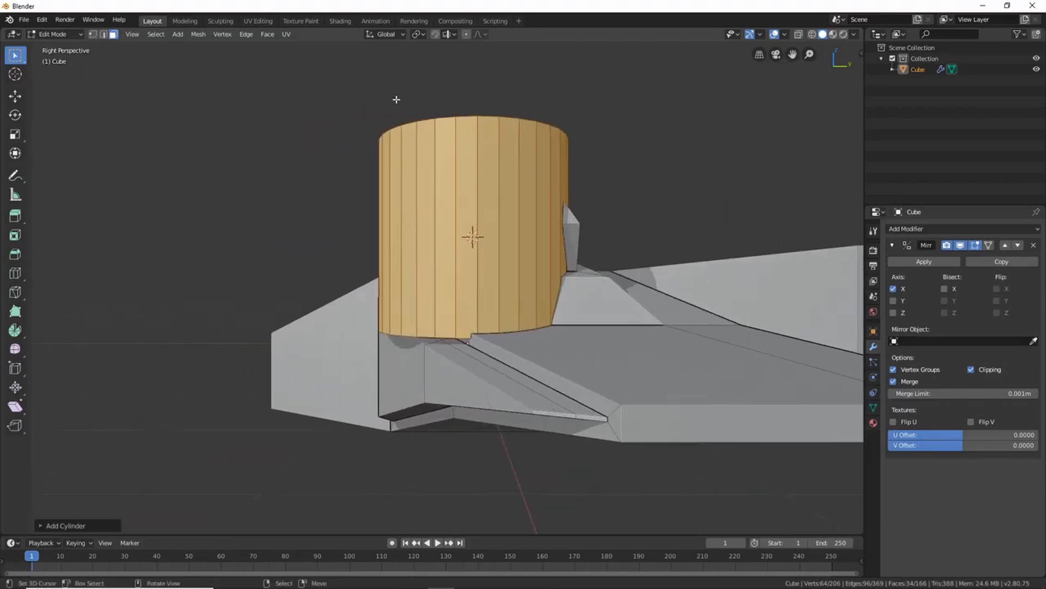
key("r")
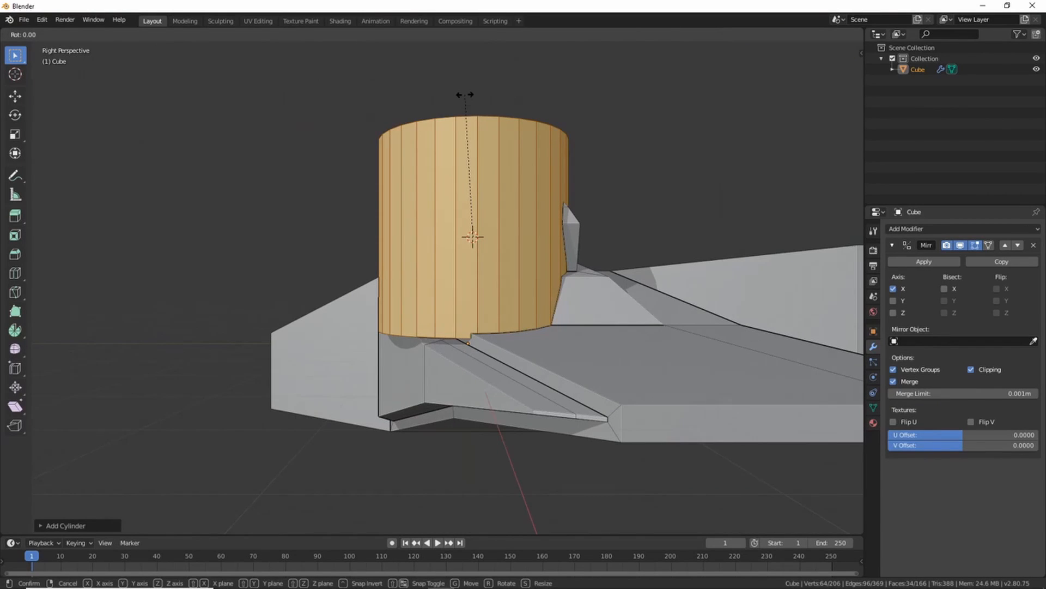
type("90")
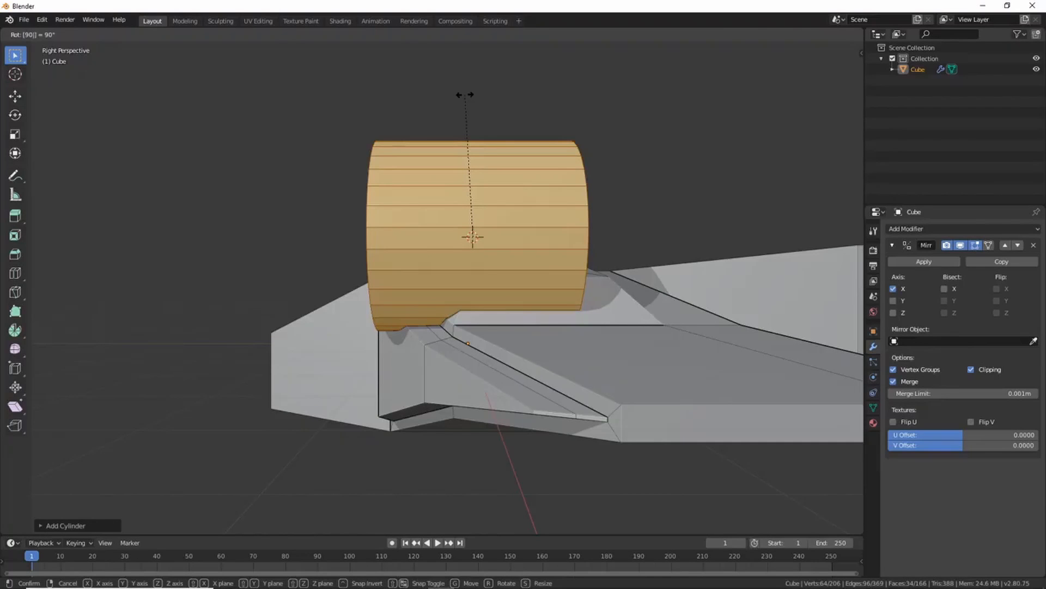
key("Return")
Scale the cylinder down uniformly until it fits inside the gun housing's opening
middle_click_drag(302, 249, 524, 284)
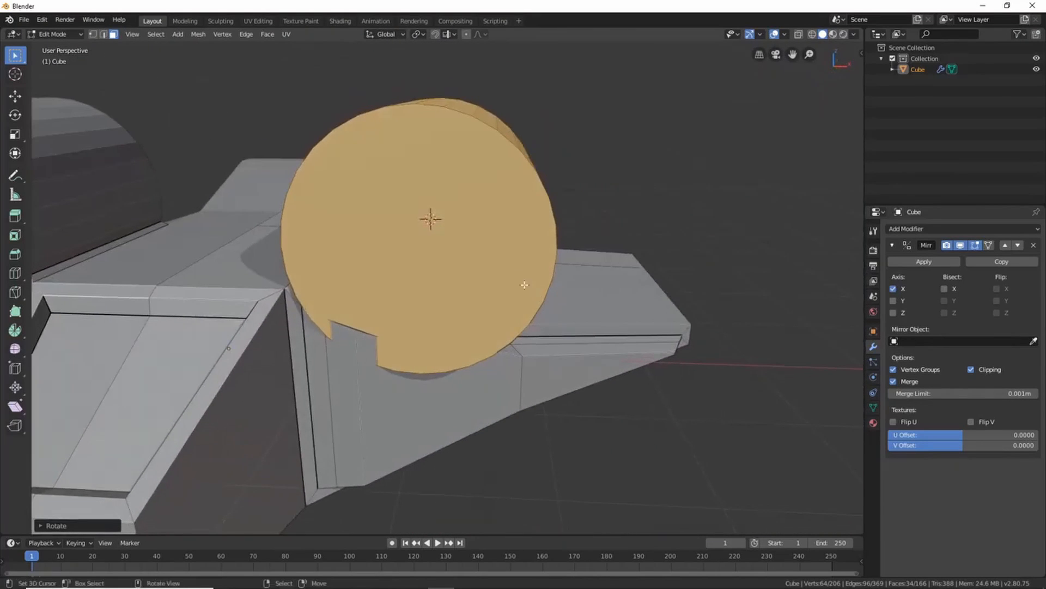
key("s")
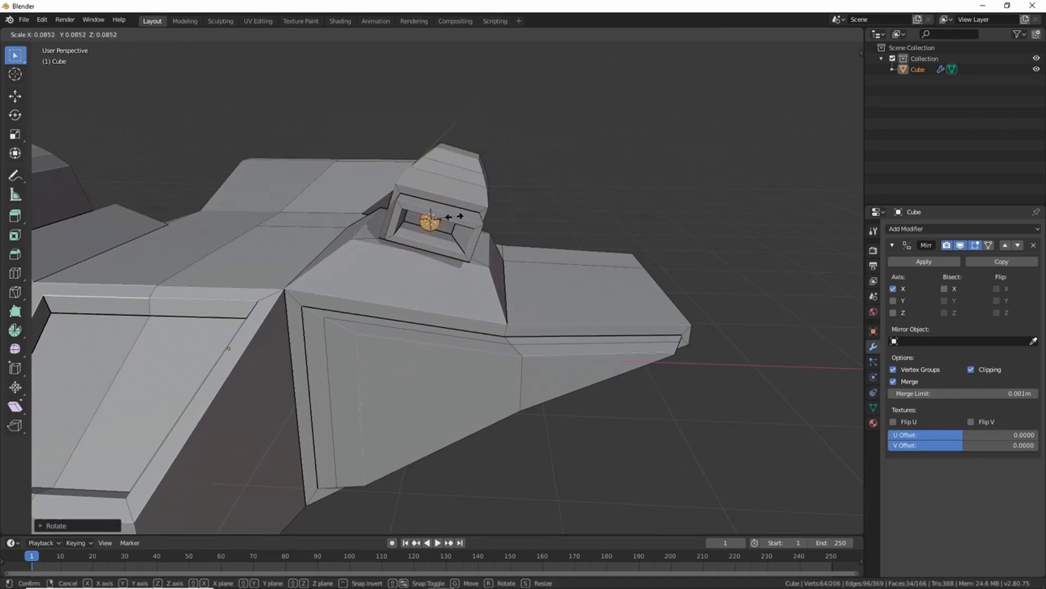
key("Escape")
key("s")
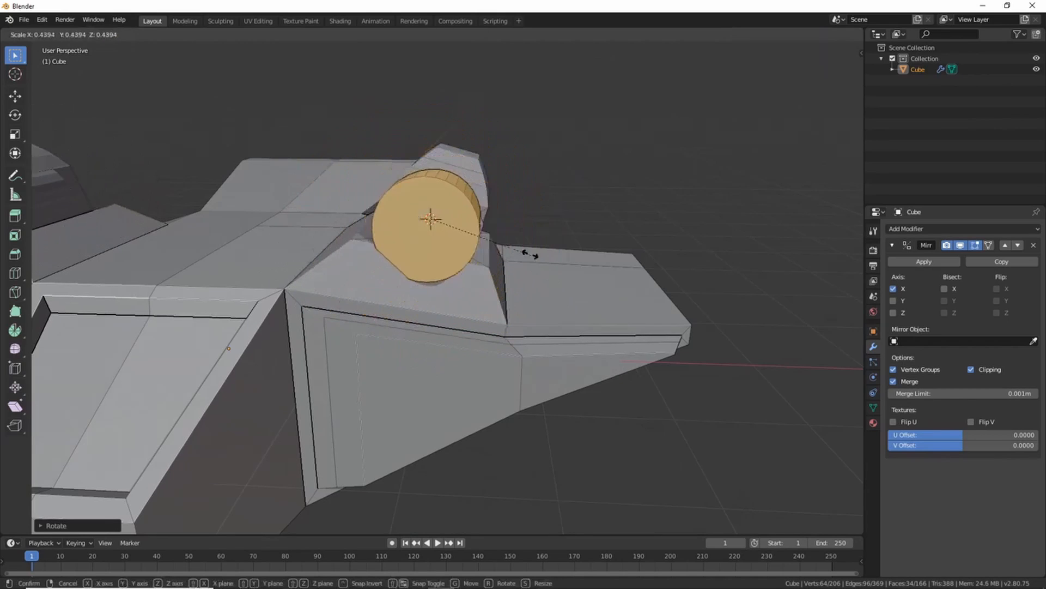
left_click(446, 198)
Extrude the cylinder's front cap forward to form a long gun barrel
middle_click_drag(446, 197, 526, 288)
left_click(445, 227)
key("e")
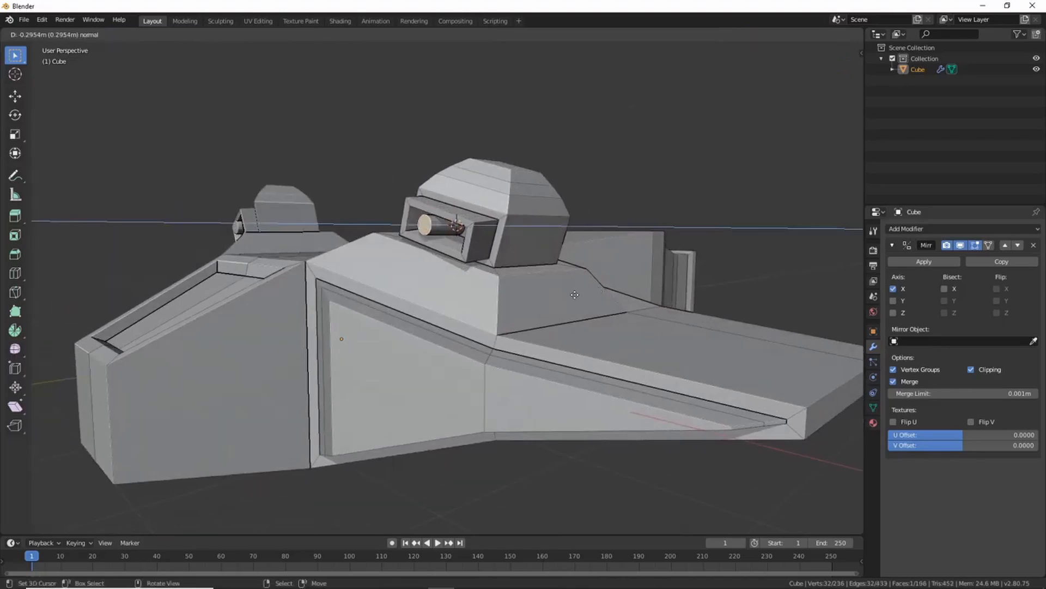
left_click(447, 298)
middle_click_drag(446, 297, 448, 383)
Select only the gun barrel's linked geometry, leaving the hull unselected
left_click(380, 319)
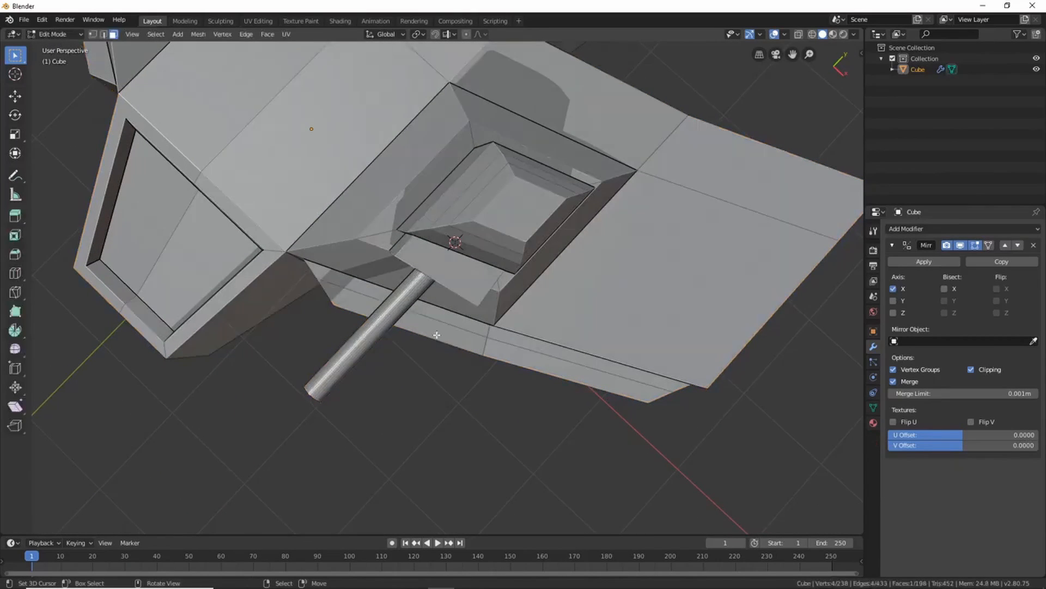
middle_click_drag(436, 334, 400, 303)
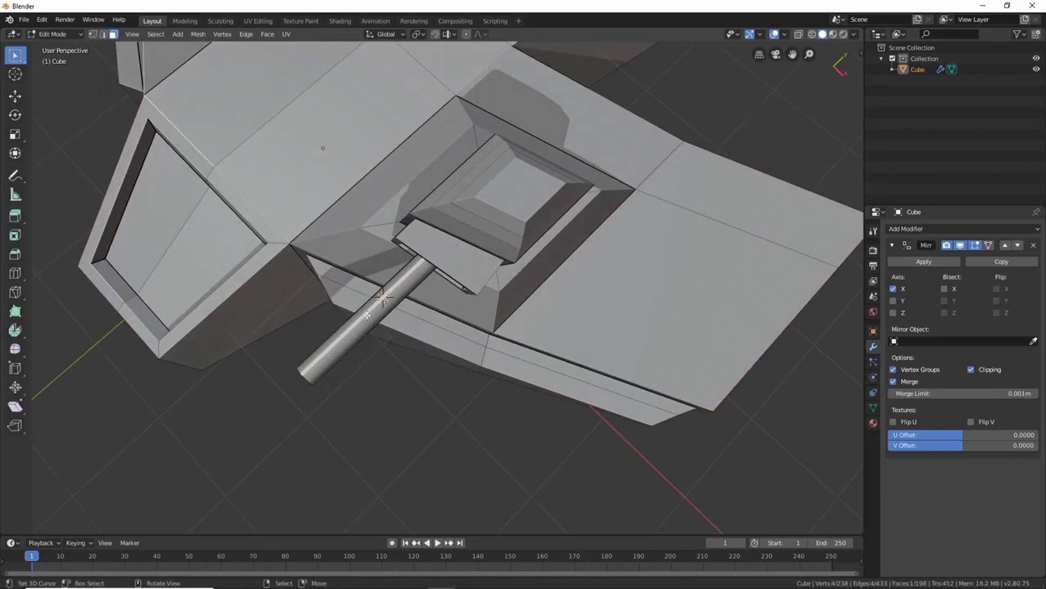
key("l")
middle_click_drag(370, 315, 418, 285)
middle_click_drag(379, 319, 368, 249)
scroll(366, 291, "up", 3)
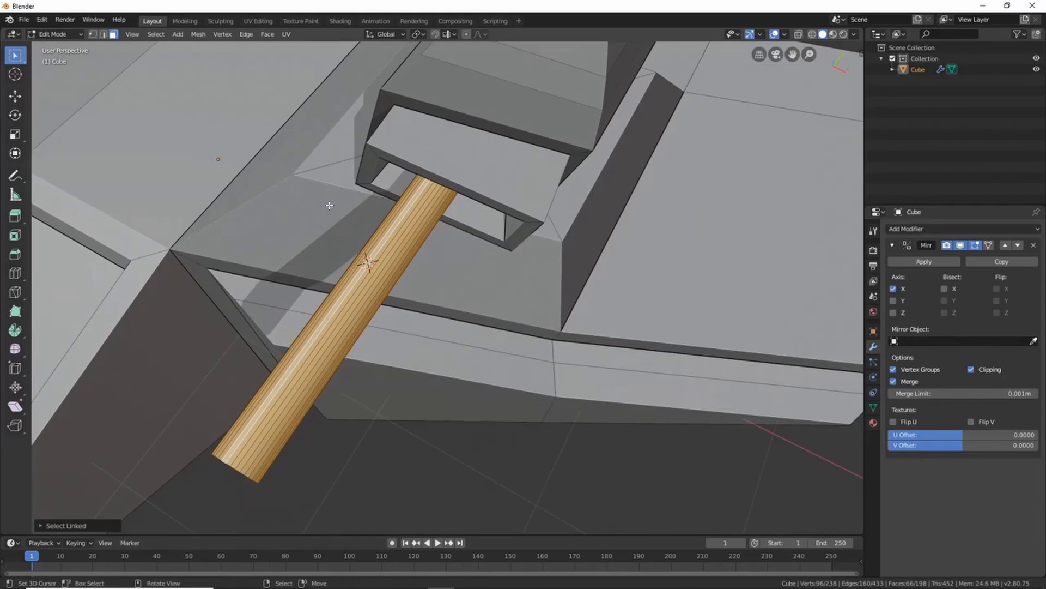
key("l")
scroll(246, 170, "down", 5)
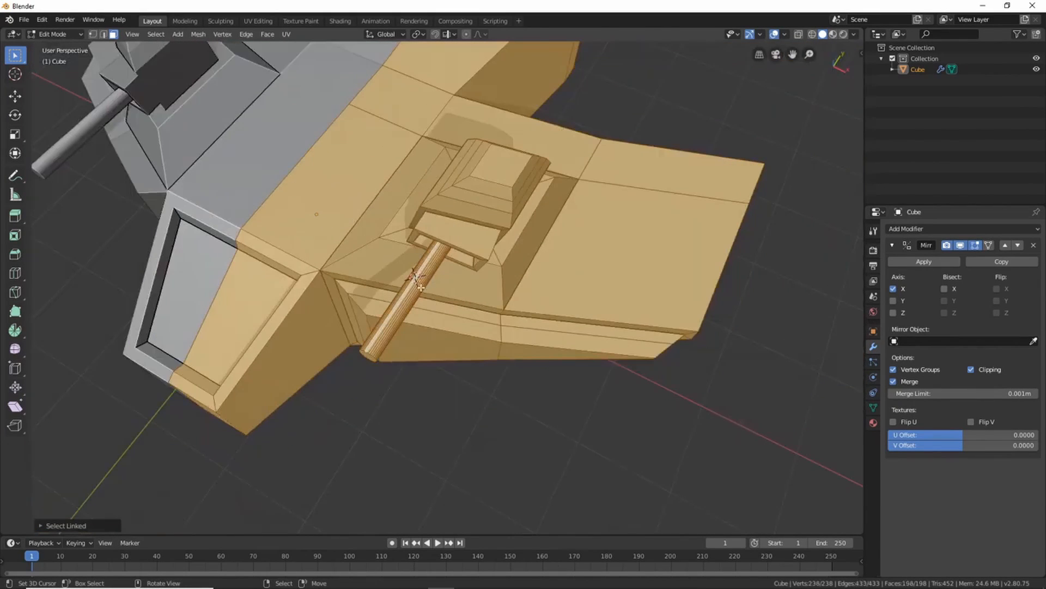
left_click(420, 287)
scroll(389, 251, "up", 2)
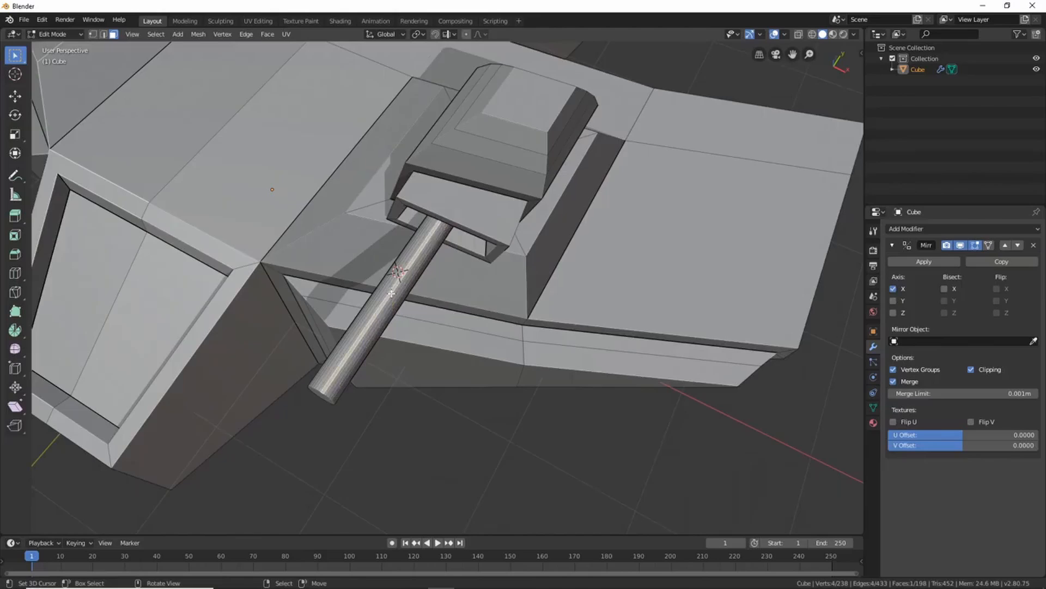
scroll(381, 273, "up", 2)
key("l")
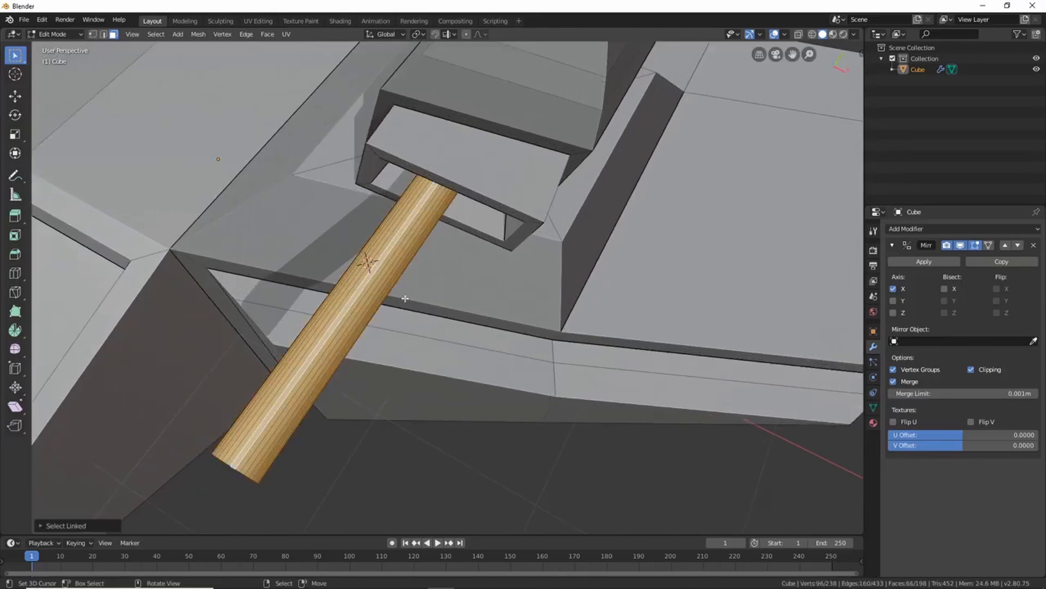
Reposition the gun barrel in the front view so that it sits in the outer half of the gun housing's opening
middle_click_drag(460, 255, 360, 266)
scroll(376, 252, "down", 8)
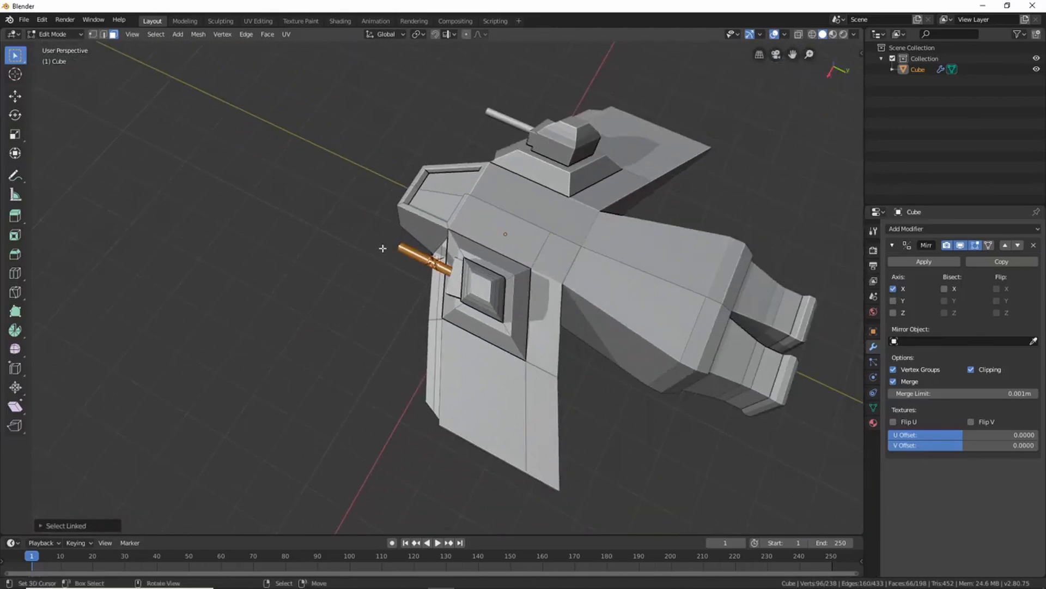
middle_click_drag(450, 252, 595, 192)
middle_click_drag(397, 237, 462, 223)
scroll(433, 247, "up", 6)
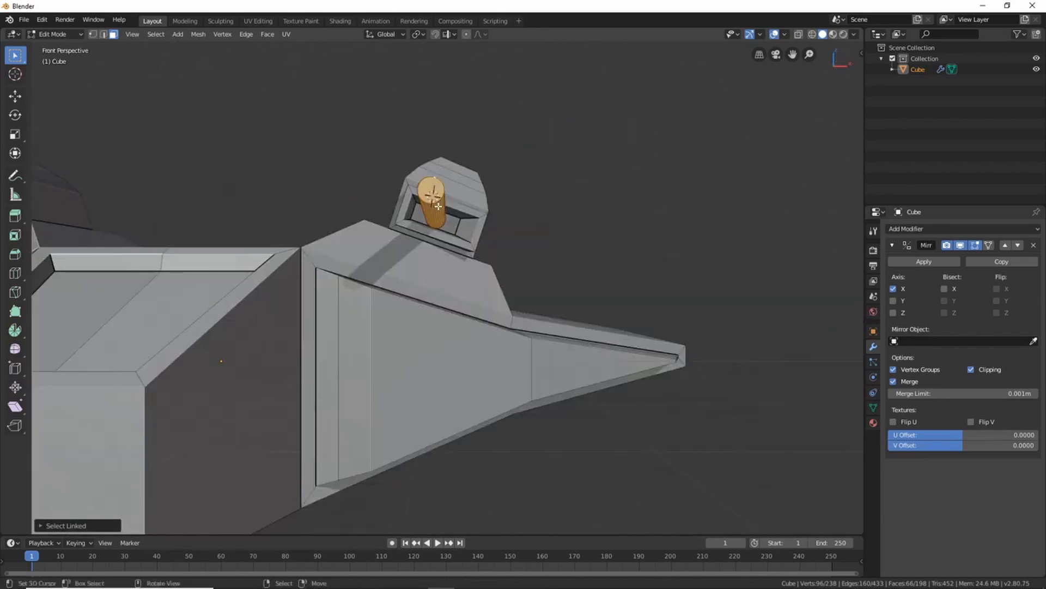
middle_click_drag(438, 180, 445, 250)
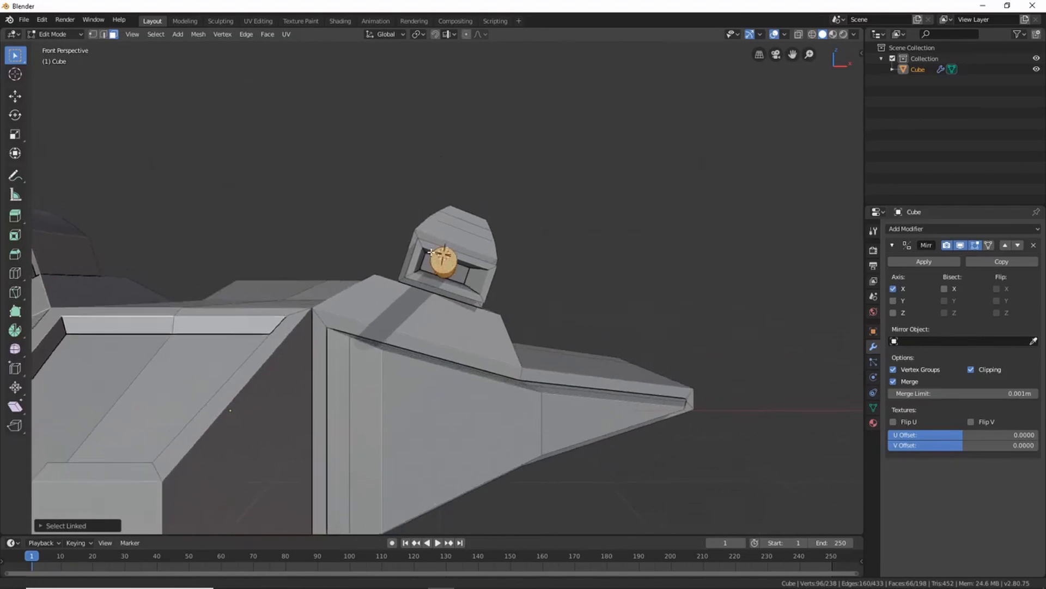
key("g")
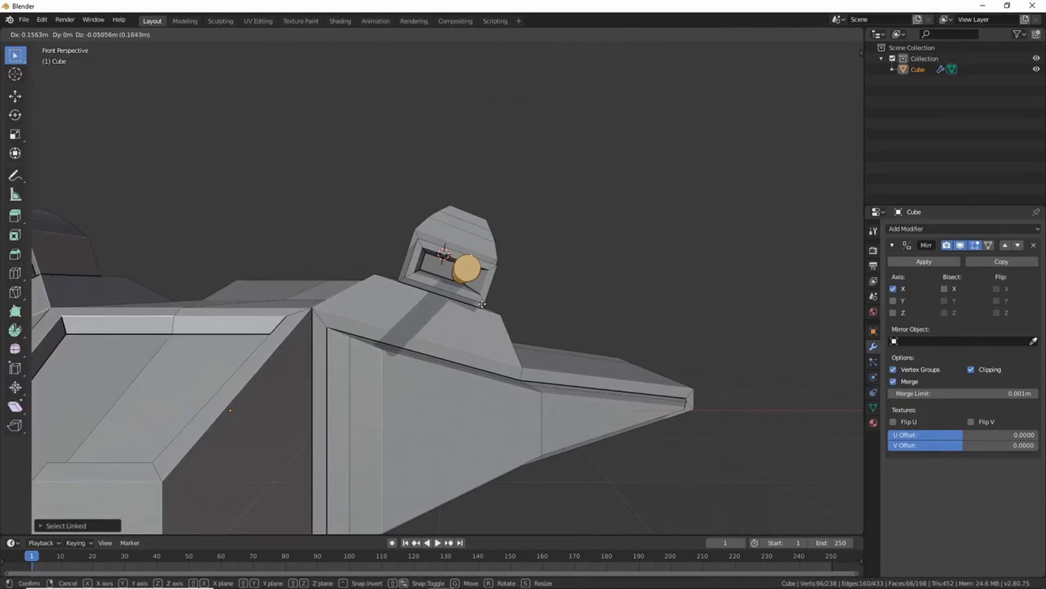
left_click(482, 304)
middle_click_drag(482, 304, 446, 303)
key("g")
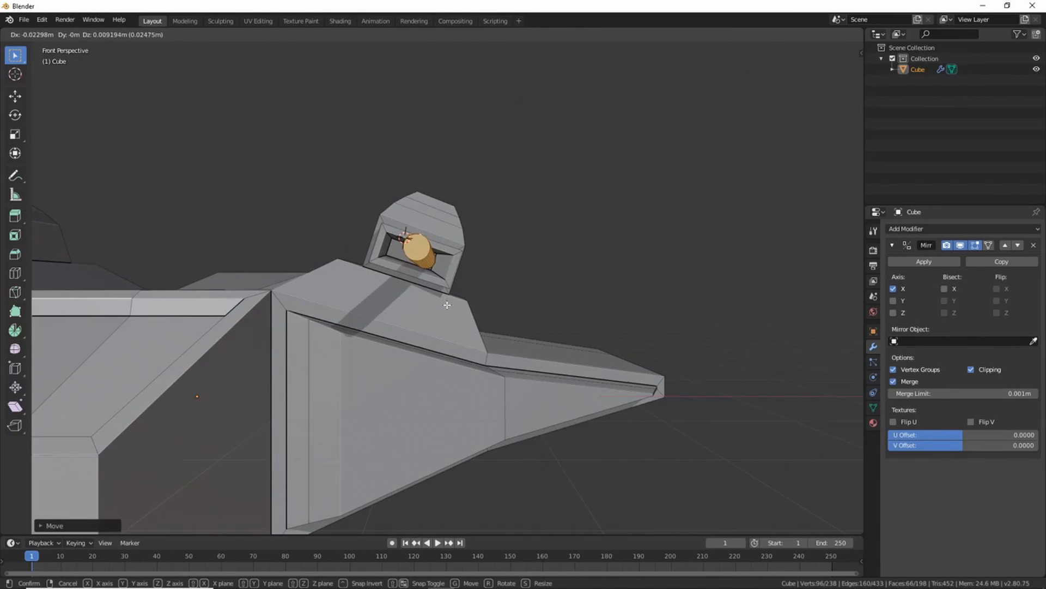
left_click(447, 305)
middle_click_drag(447, 304, 473, 272)
scroll(438, 258, "up", 5)
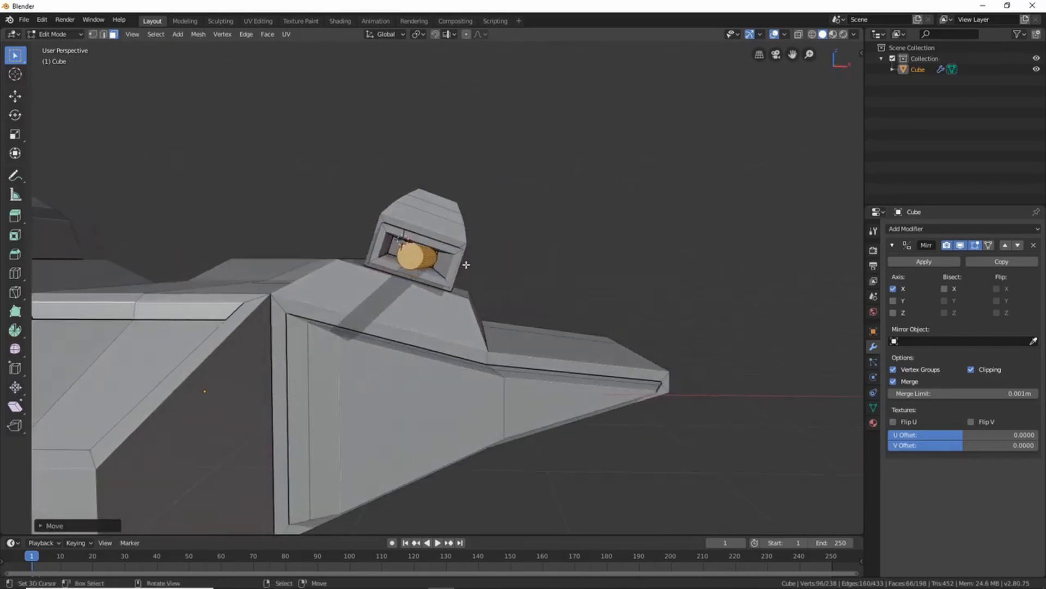
Duplicate the gun barrel and place the copy beside the original in the inner half of the housing's opening
key("KP_1")
middle_click_drag(415, 279, 510, 305, "shift")
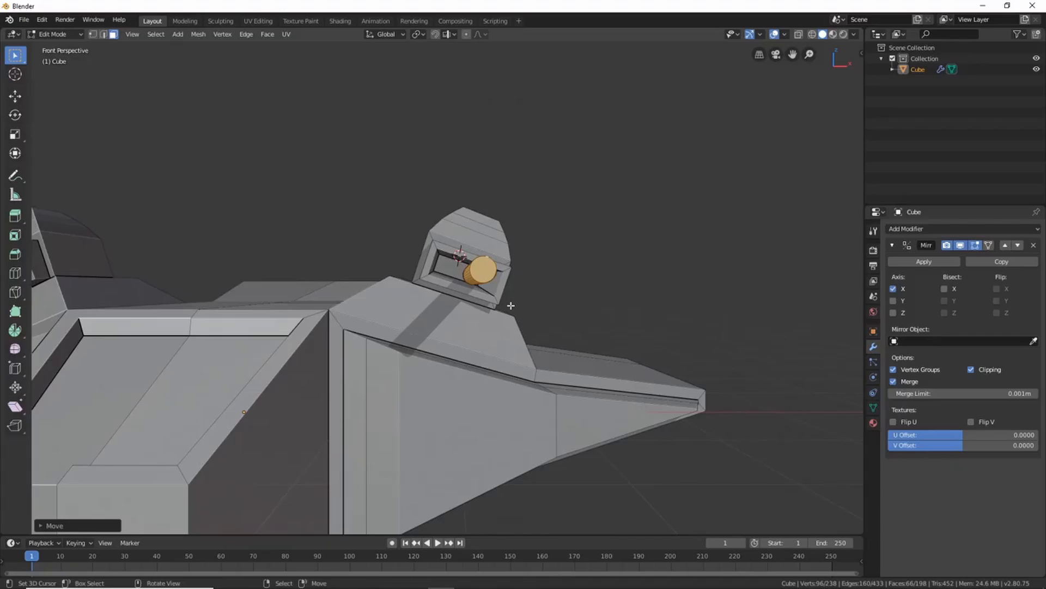
key("shift+d")
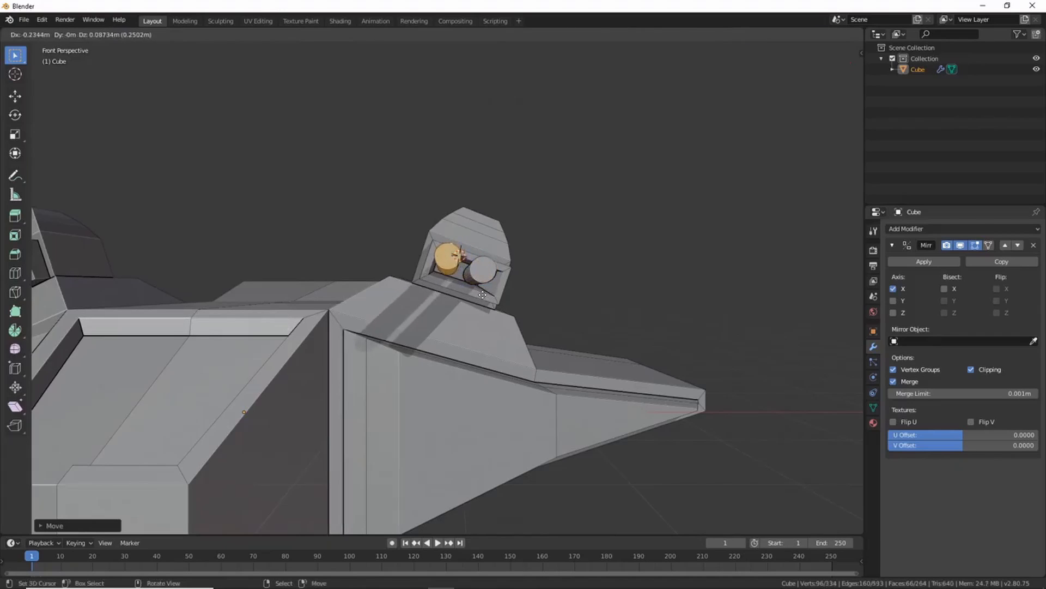
left_click(482, 295)
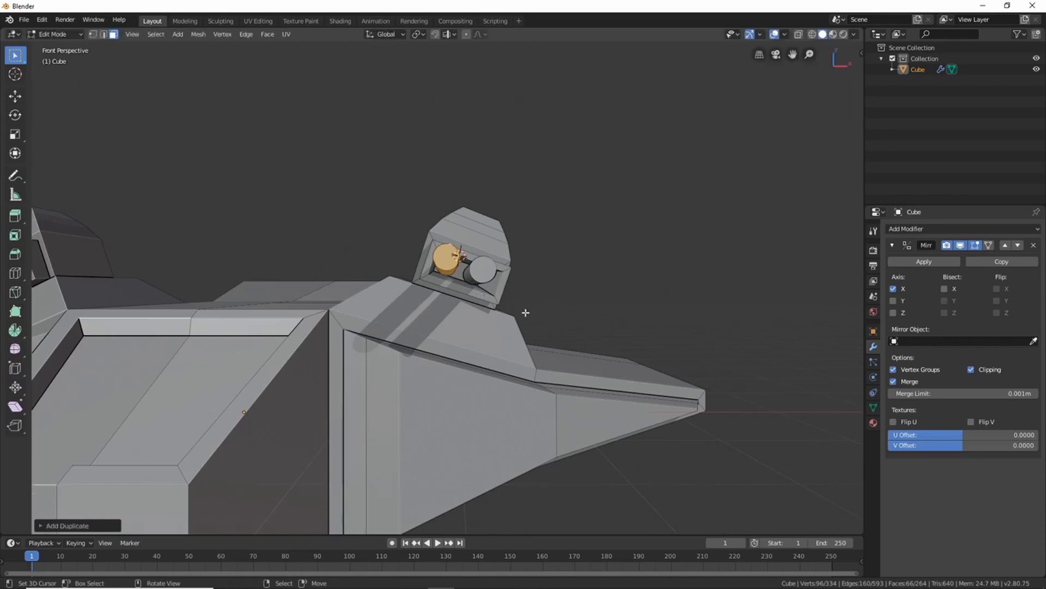
Examine the twin-barrel turrets and the rest of the ship from several angles and distances
mouse_move(523, 311)
middle_mouse_down()
mouse_move(561, 303)
mouse_move(473, 349)
mouse_move(536, 321)
middle_mouse_up()
scroll(473, 349, "down", 6)
scroll(537, 313, "up", 5)
scroll(537, 300, "down", 3)
middle_click_drag(381, 324, 461, 281)
scroll(525, 279, "up", 3)
scroll(469, 283, "down", 4)
middle_click_drag(509, 294, 432, 274)
scroll(433, 274, "up", 4)
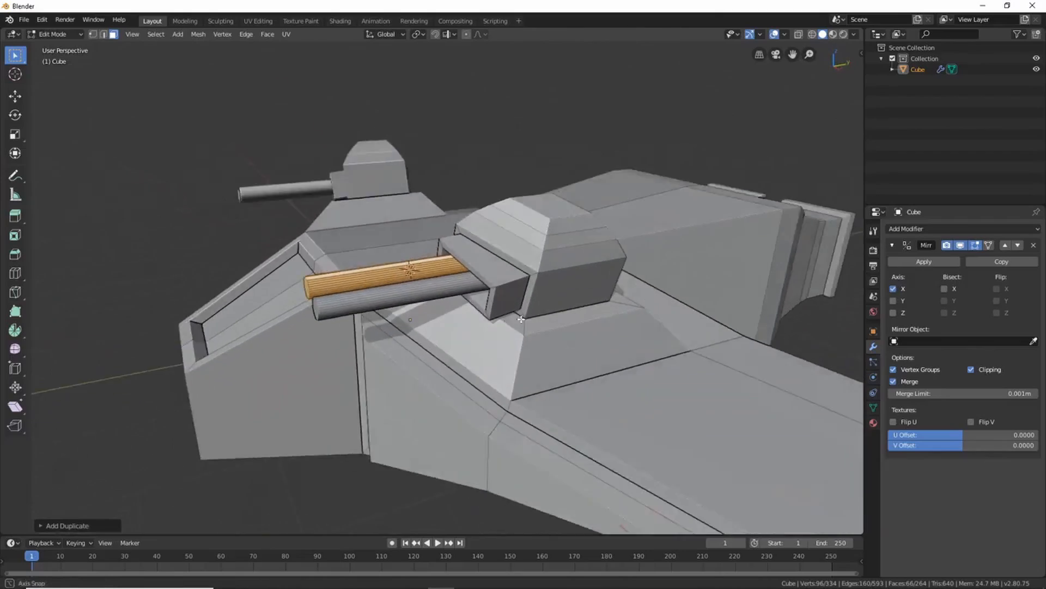
scroll(413, 265, "down", 4)
middle_click_drag(506, 278, 385, 239)
scroll(385, 239, "down", 4)
middle_click_drag(468, 256, 397, 297)
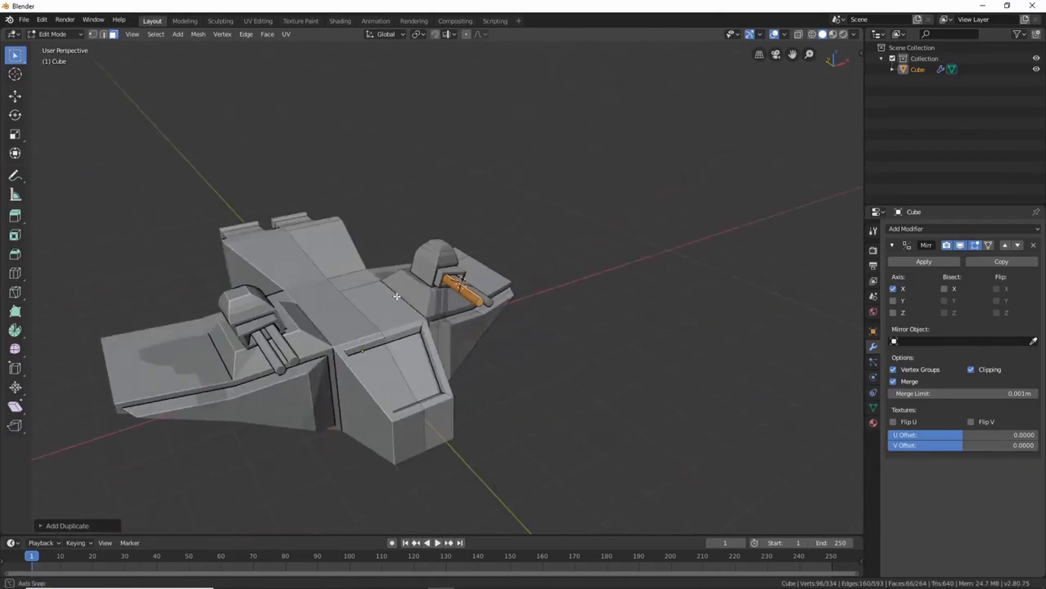
middle_click_drag(482, 283, 437, 254)
scroll(437, 255, "down", 2)
middle_click_drag(526, 234, 452, 253)
scroll(452, 253, "up", 4)
scroll(451, 253, "up", 3)
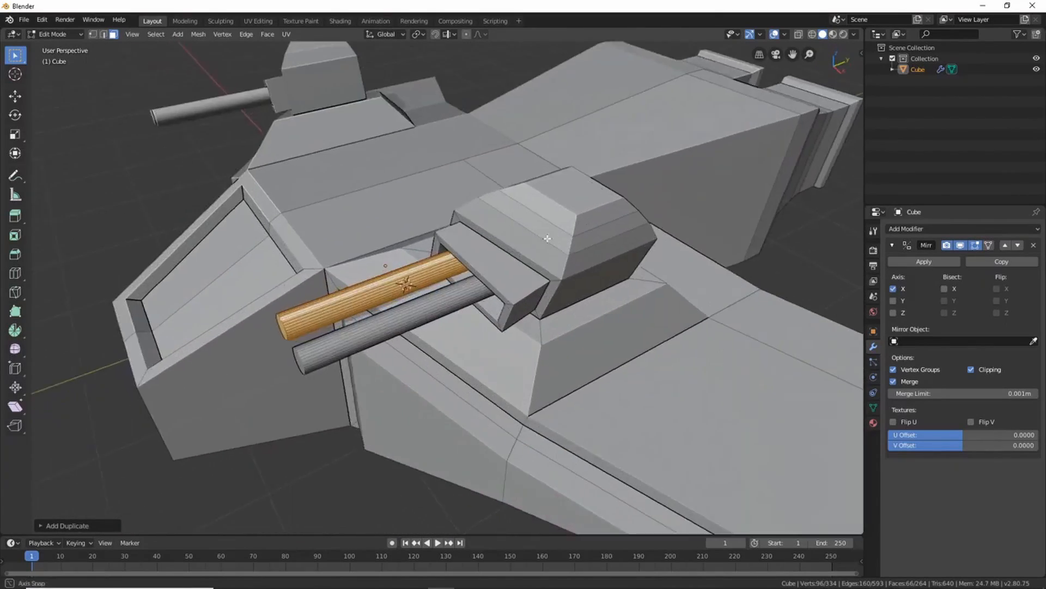
middle_click_drag(547, 235, 436, 257)
scroll(436, 257, "down", 3)
middle_click_drag(365, 259, 480, 235)
middle_click_drag(434, 261, 477, 246)
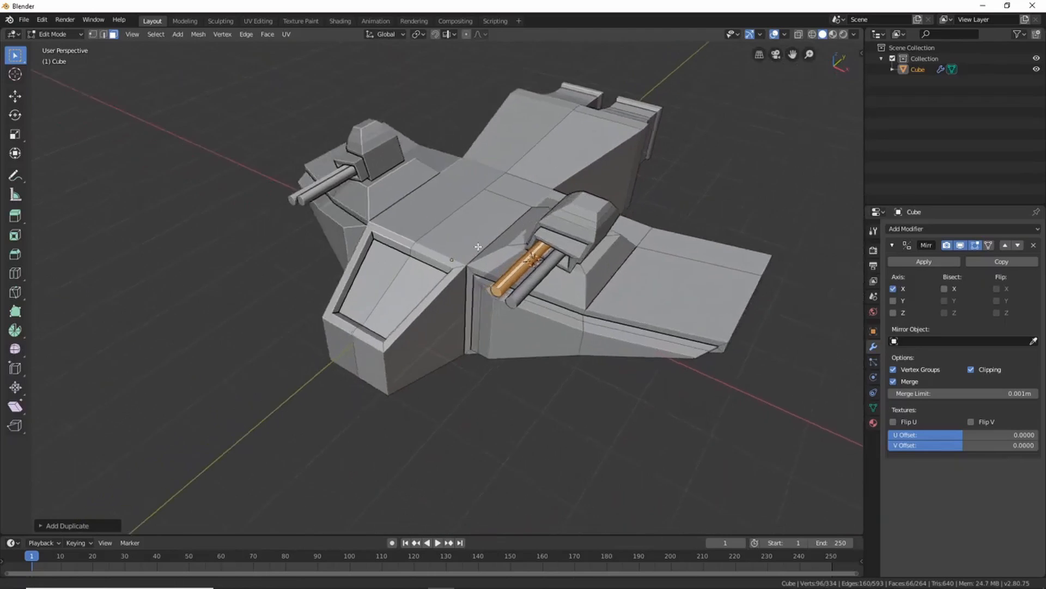
middle_click_drag(379, 242, 432, 283)
scroll(369, 190, "up", 5)
mouse_move(369, 189)
middle_mouse_down("shift")
mouse_move(379, 246)
mouse_move(378, 189)
middle_mouse_up("shift")
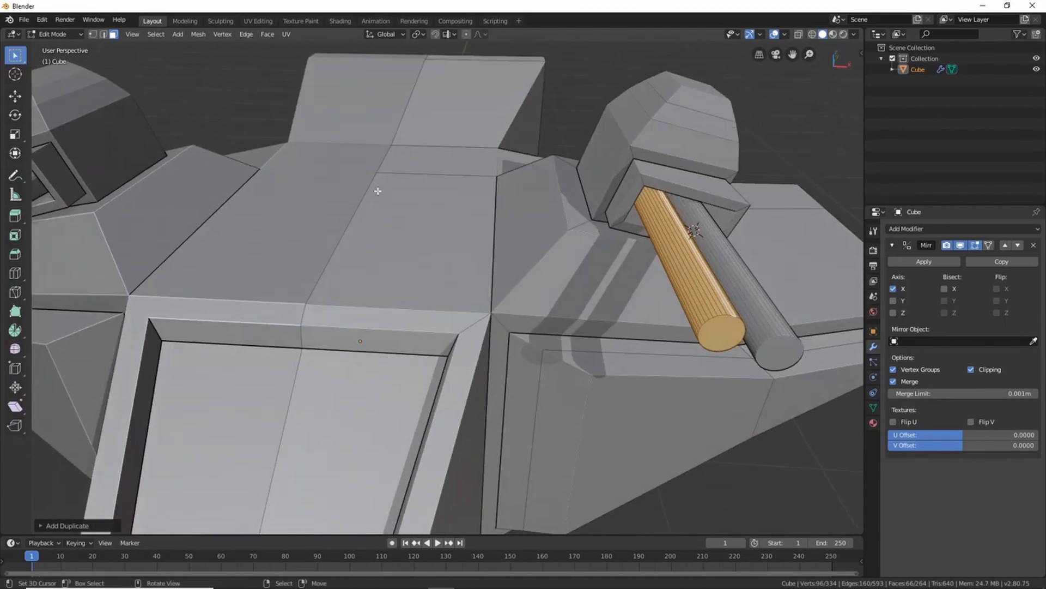
scroll(384, 186, "down", 5)
middle_click_drag(471, 218, 528, 271)
Inset the two top hull faces behind the cockpit together by about 0.18
right_click(457, 242)
scroll(528, 271, "up", 3)
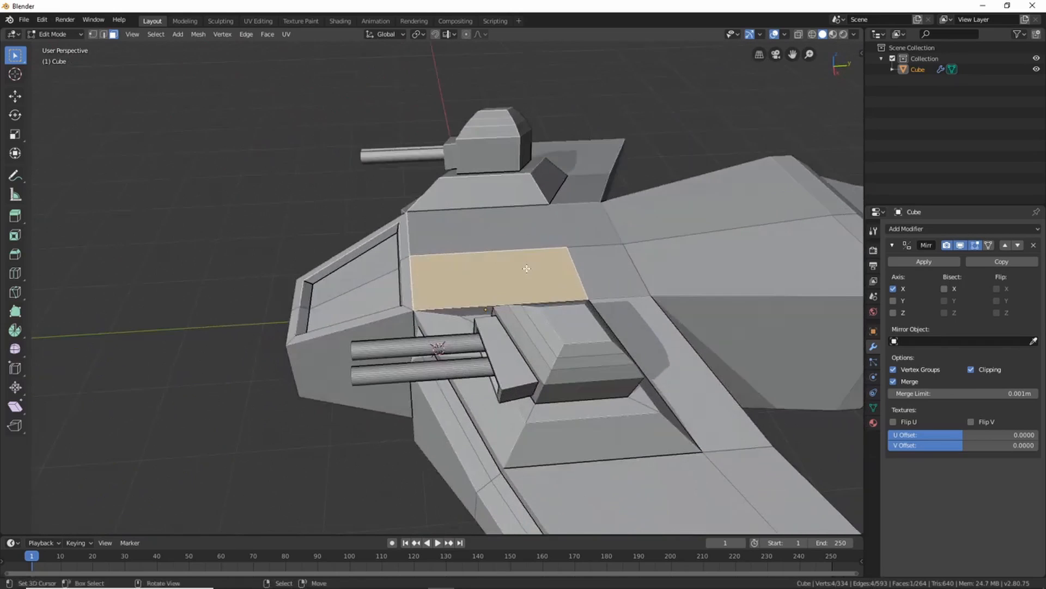
right_click(590, 260, "shift")
middle_click_drag(369, 296, 433, 282)
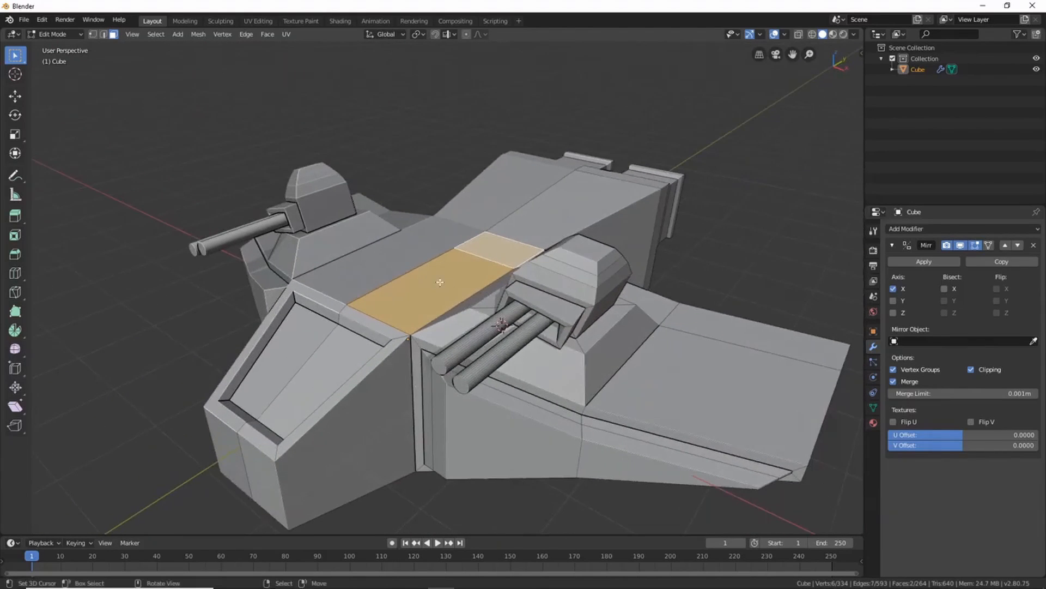
key("i")
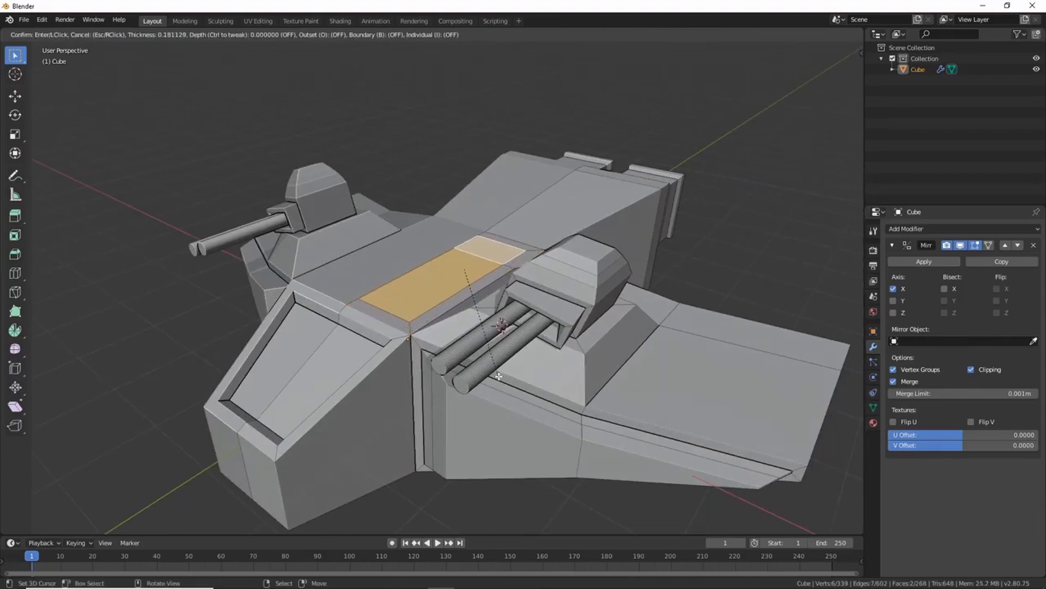
left_click(501, 376)
Extrude the inset hull faces upward and scale their top down to form a tapered raised panel
middle_click_drag(483, 405, 507, 391)
key("e")
left_click(540, 430)
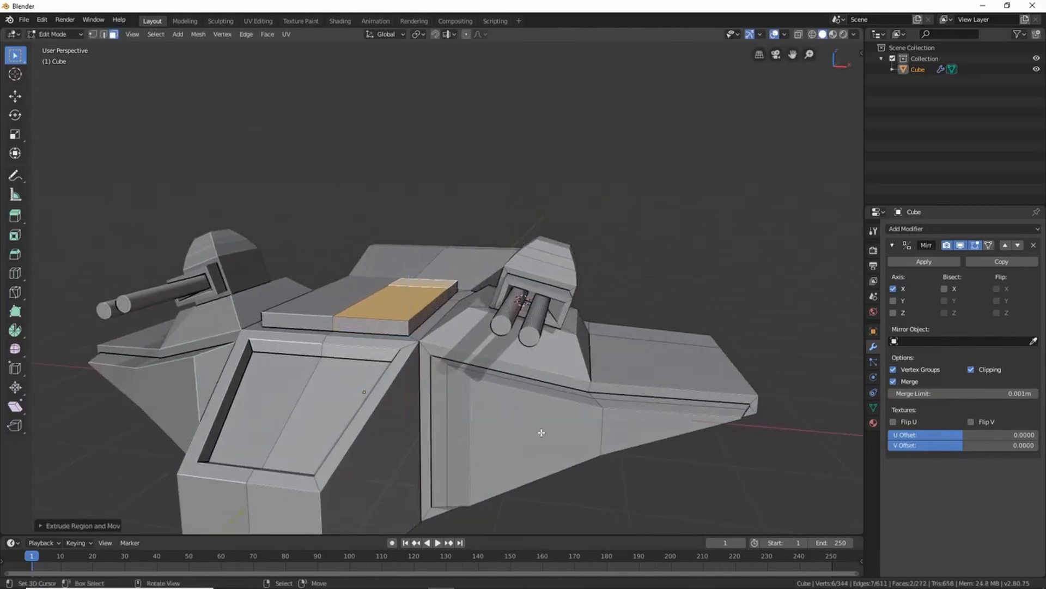
key("s")
left_click(496, 384)
mouse_move(496, 384)
middle_mouse_down()
mouse_move(670, 362)
mouse_move(497, 401)
middle_mouse_up()
Inset the top face of the rear hull by about 0.14 with individual inset enabled
left_click(510, 351)
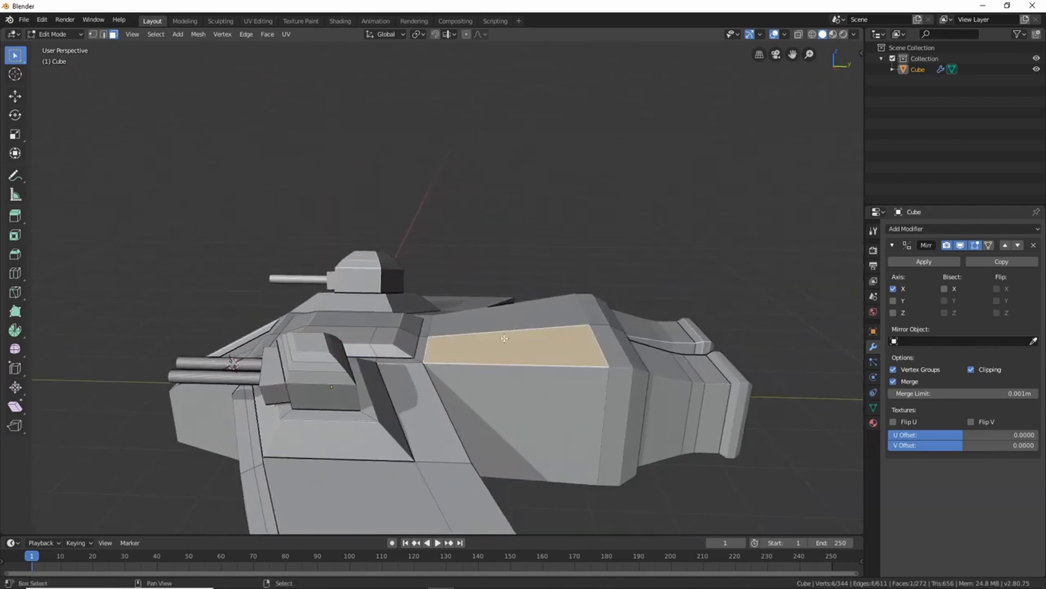
key("i")
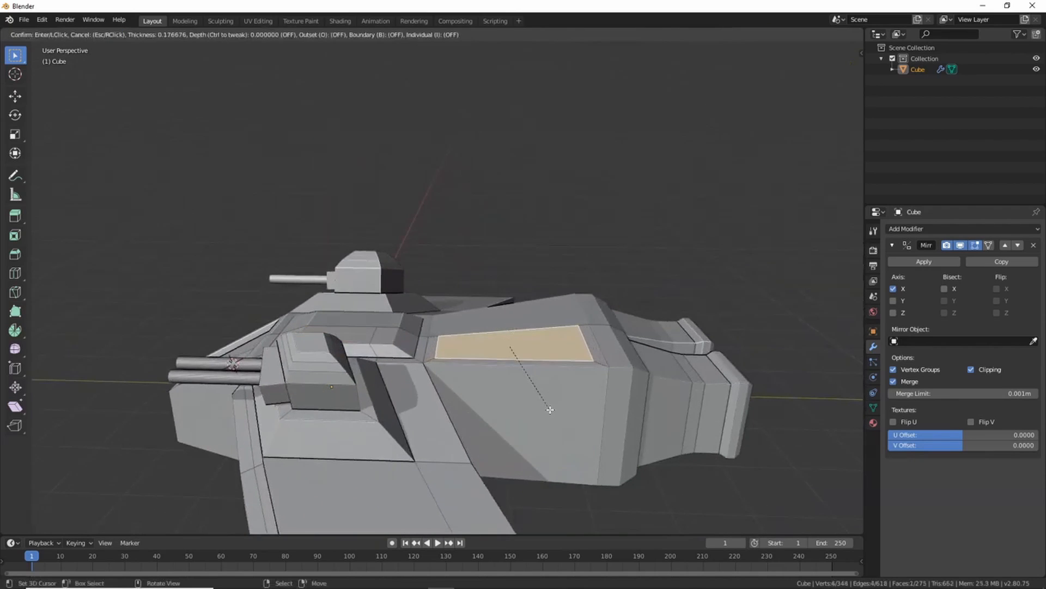
key("i")
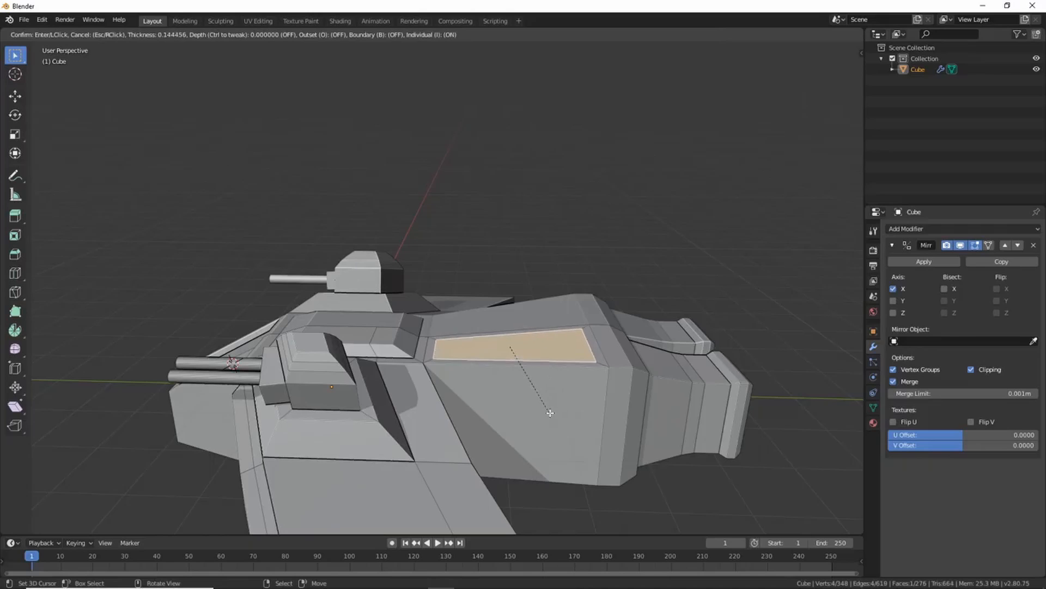
left_click(551, 413)
middle_click_drag(553, 420, 515, 391)
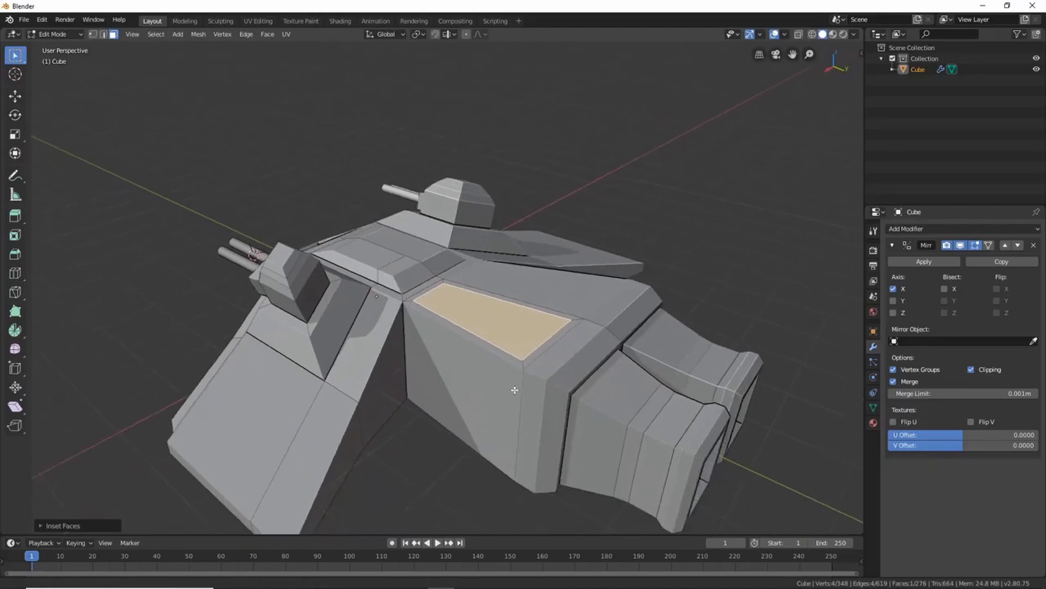
Extrude the rear hull's inset face up by about 0.18 m and shift its top so the panel's front end slopes
scroll(518, 413, "up", 3)
key("e")
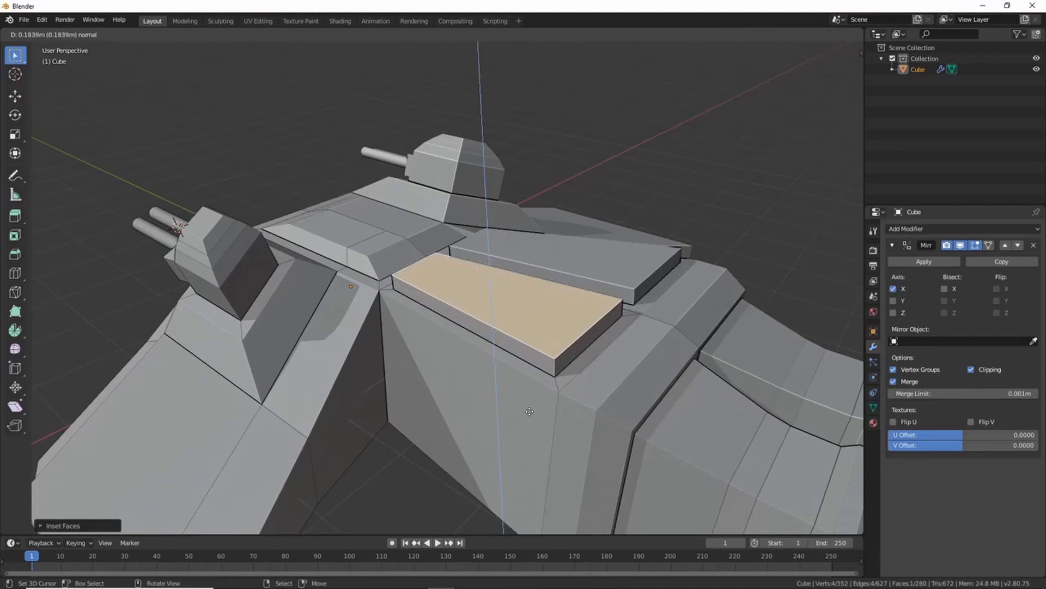
left_click(529, 409)
middle_click_drag(541, 433, 524, 338)
key("g")
left_click(566, 402)
key("Tab")
scroll(488, 419, "down", 4)
scroll(523, 400, "up", 5)
Inset the wing's two outer top faces individually by about 0.2
key("Tab")
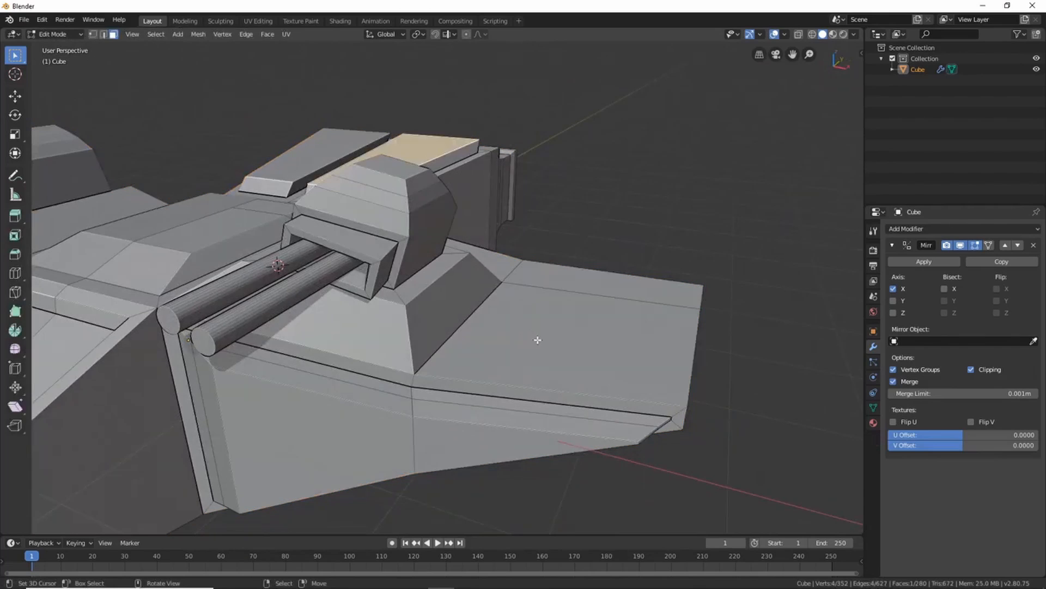
left_click(585, 372)
middle_click_drag(584, 372, 441, 383)
left_click(426, 244, "shift")
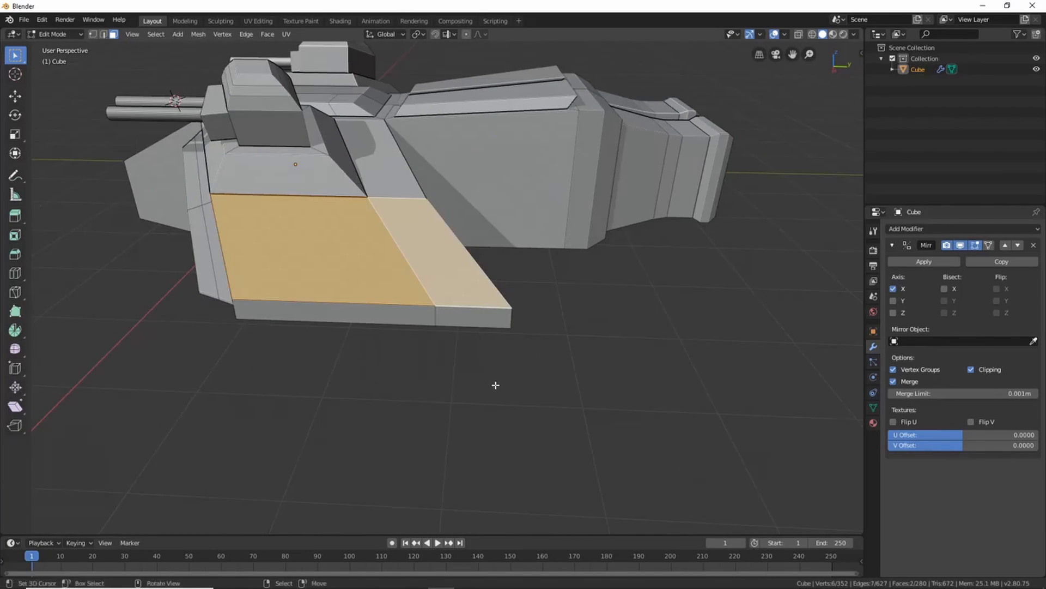
key("i")
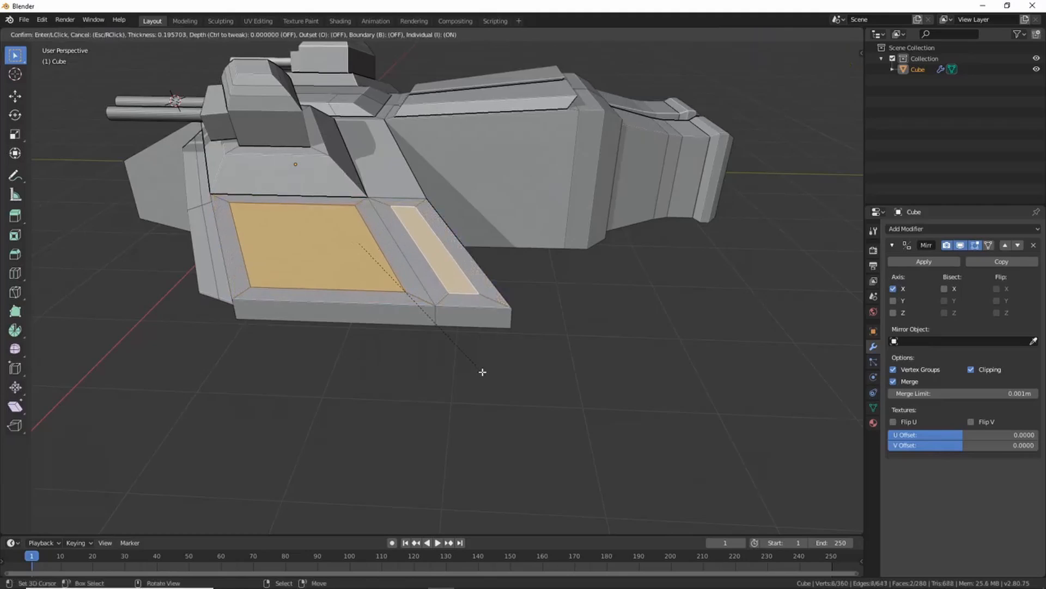
left_click(474, 374)
Extrude the two inset wing faces outward by about 0.02 m as thin raised panels and return to Object Mode
mouse_move(474, 374)
middle_mouse_down()
mouse_move(486, 385)
mouse_move(441, 350)
mouse_move(477, 357)
middle_mouse_up()
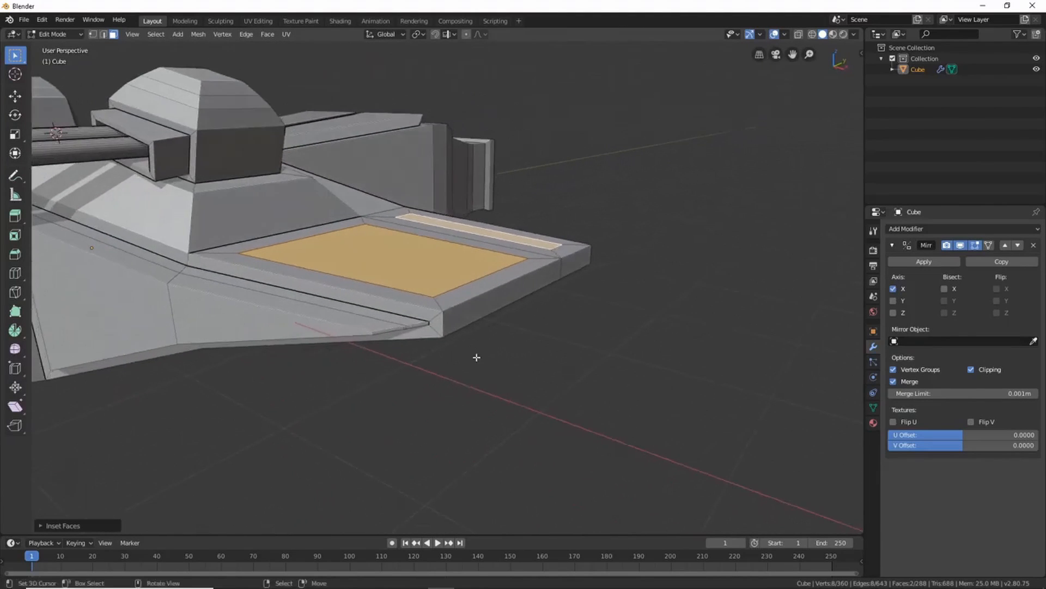
key("e")
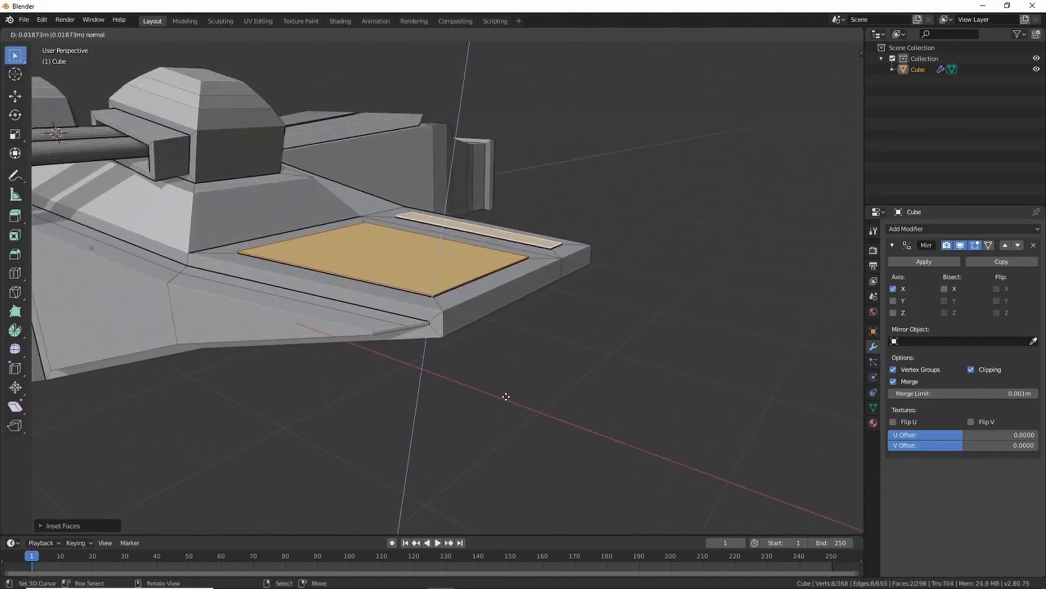
left_click(504, 394)
key("Tab")
Examine the whole ship with its new hull and wing panels from several angles
middle_click_drag(603, 369, 529, 319)
scroll(456, 409, "down", 6)
middle_click_drag(523, 289, 410, 290, "shift")
scroll(438, 308, "up", 6)
scroll(441, 323, "down", 6)
scroll(413, 335, "up", 3)
scroll(387, 241, "down", 3)
middle_click_drag(388, 241, 397, 266)
scroll(476, 296, "up", 3)
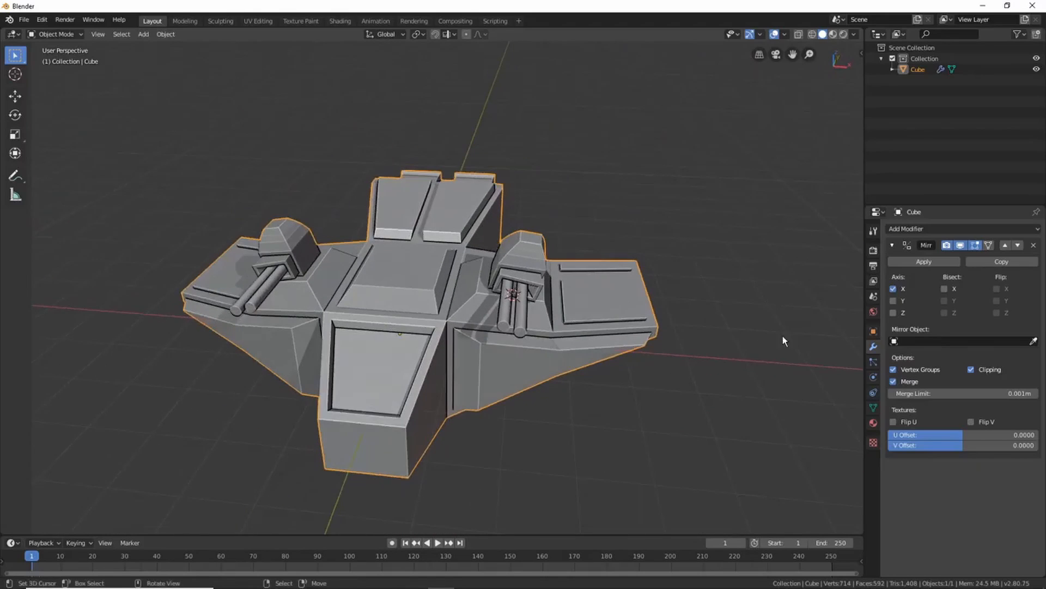
Show the ship's material settings and switch to the Shading workspace with the material's nodes
left_click(873, 443)
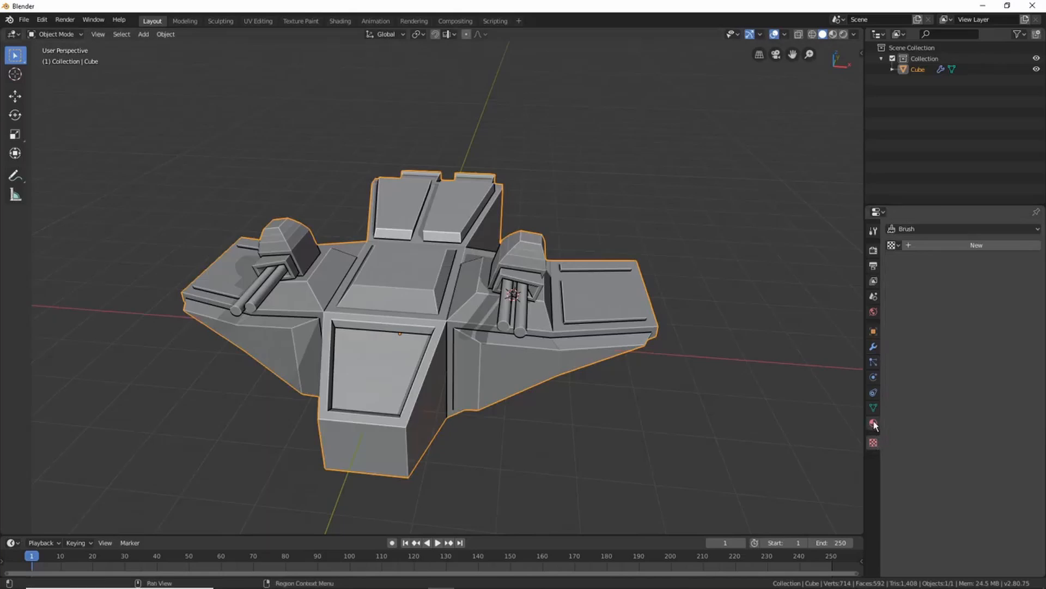
left_click(873, 423)
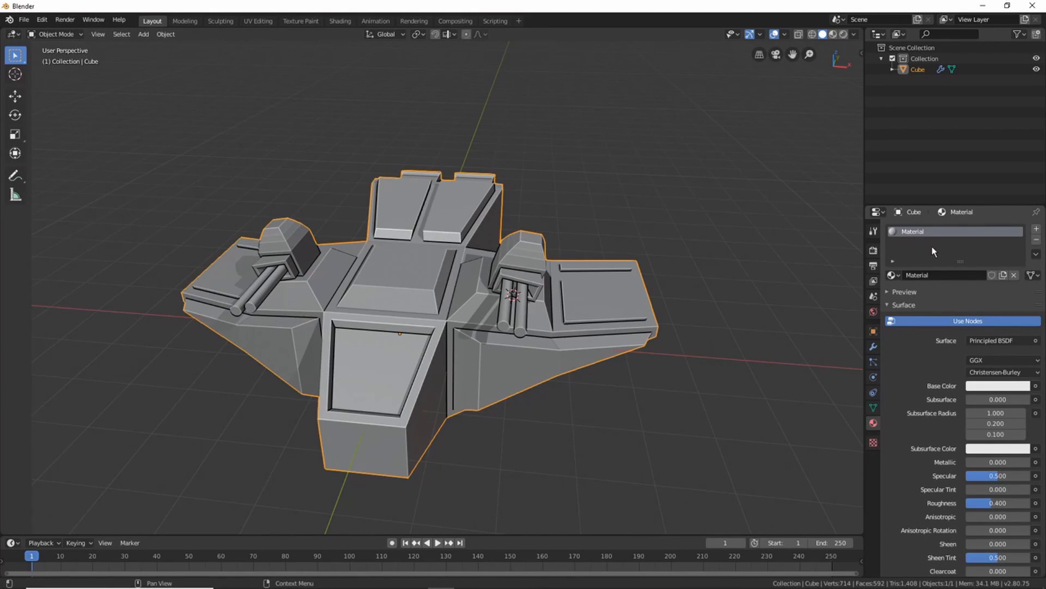
left_click(858, 319)
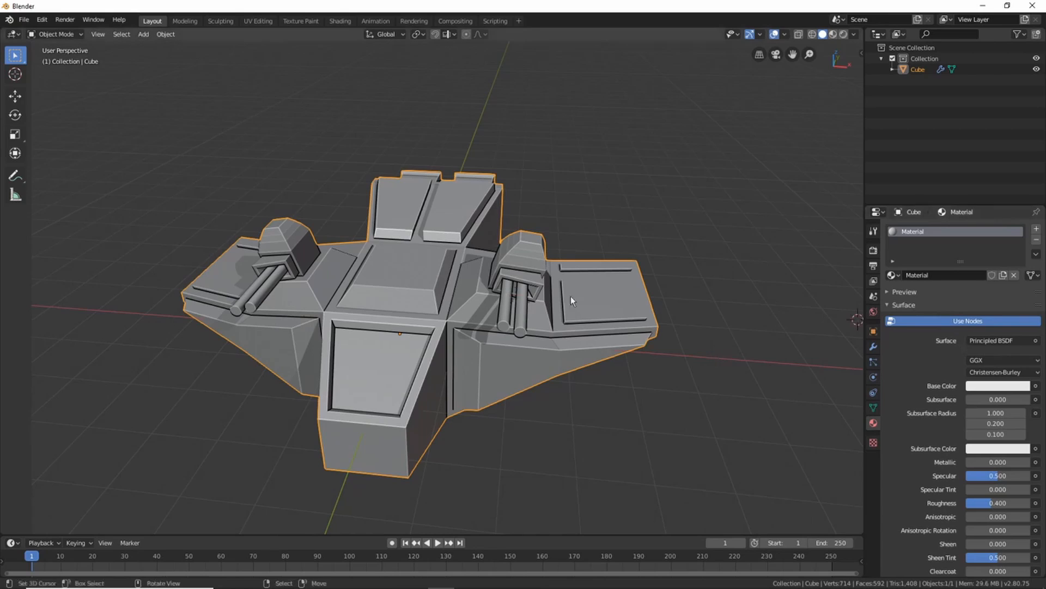
left_click(256, 24)
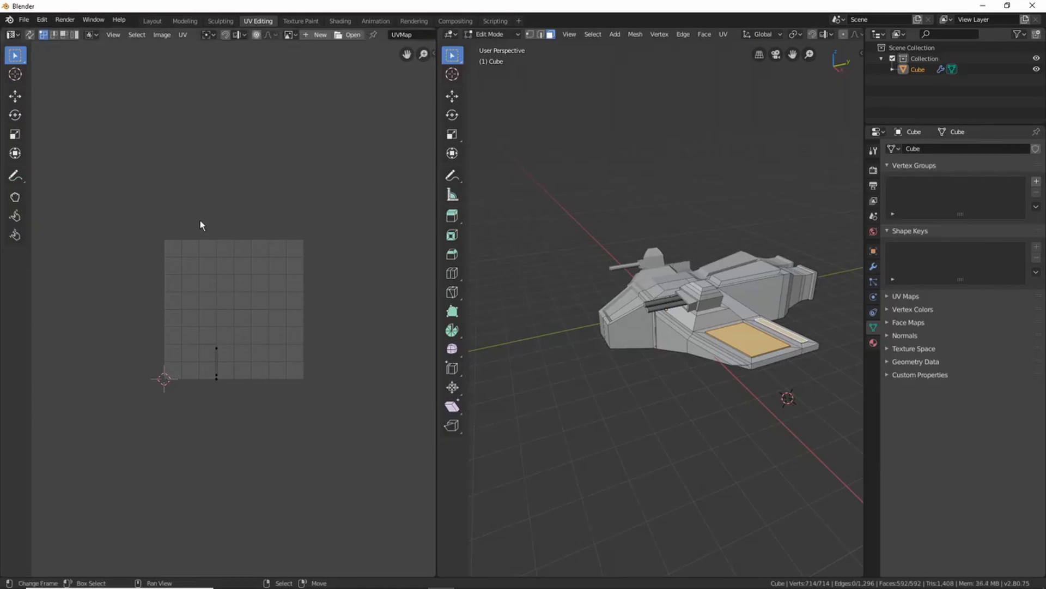
left_click(302, 22)
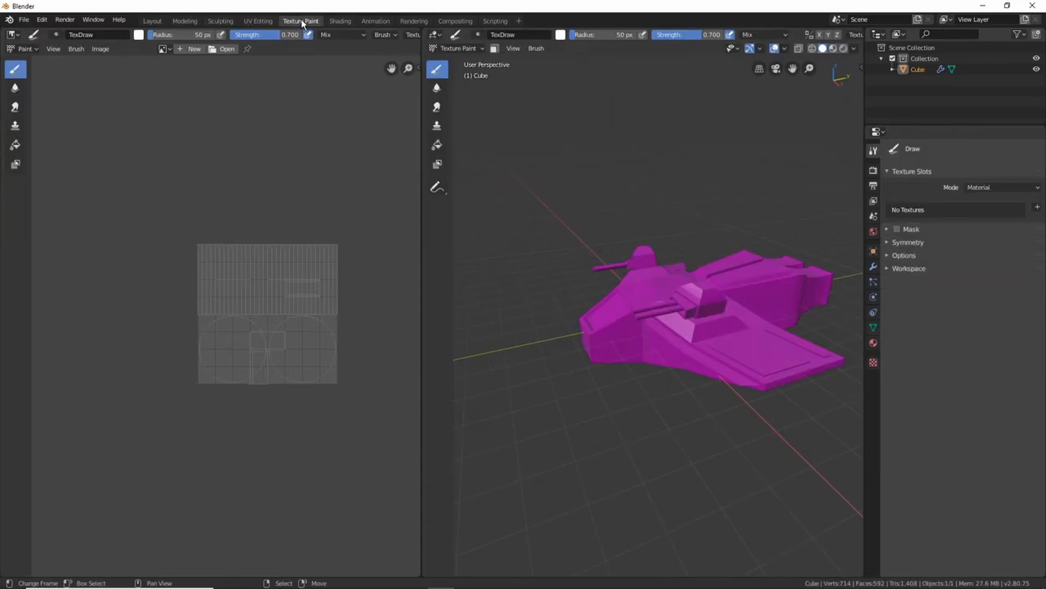
left_click(338, 21)
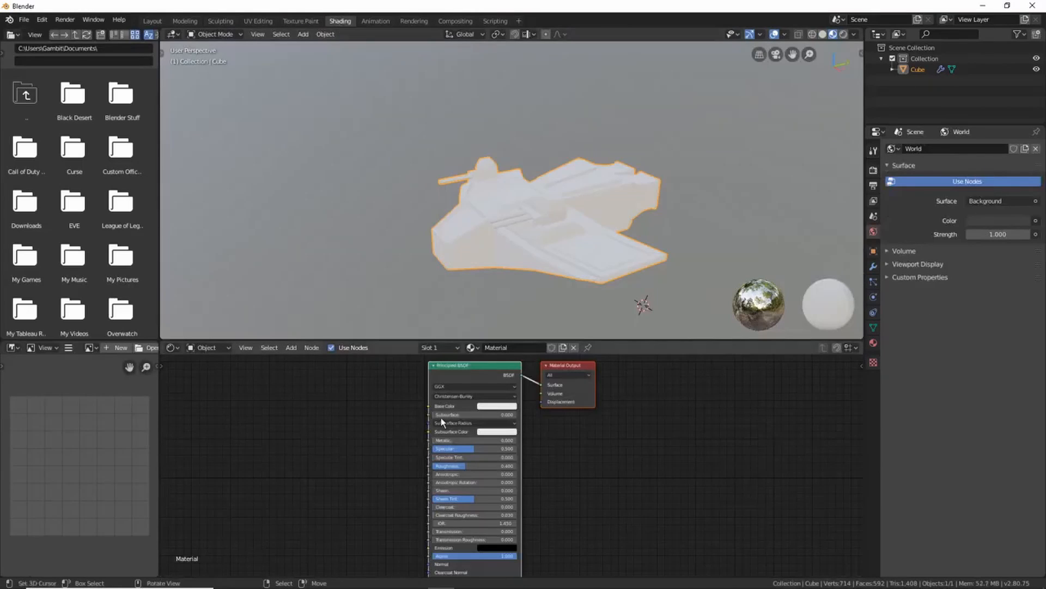
Add 64_SpaceColors.png as an image texture to the ship's material and connect its Color output to the shader's Base Color
scroll(389, 413, "down", 1)
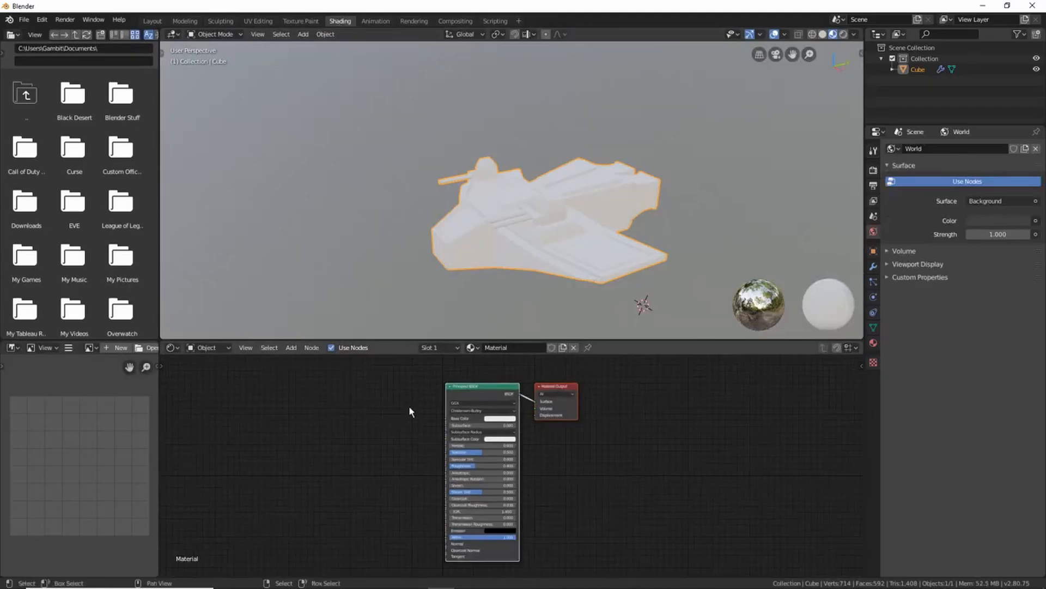
scroll(407, 408, "up", 1)
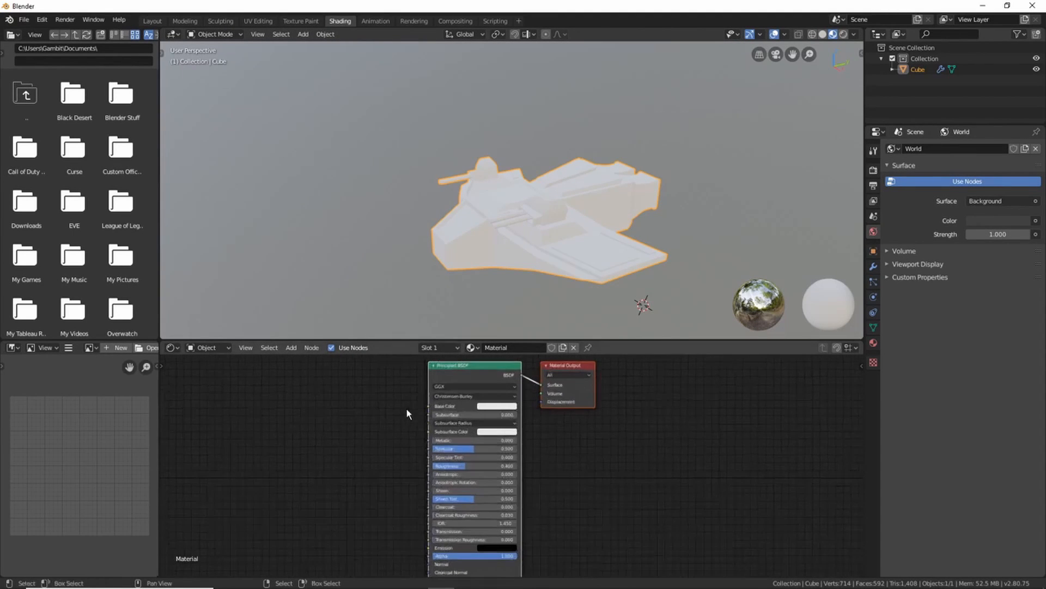
middle_click_drag(355, 400, 391, 420)
scroll(52, 249, "down", 6)
scroll(51, 248, "down", 3)
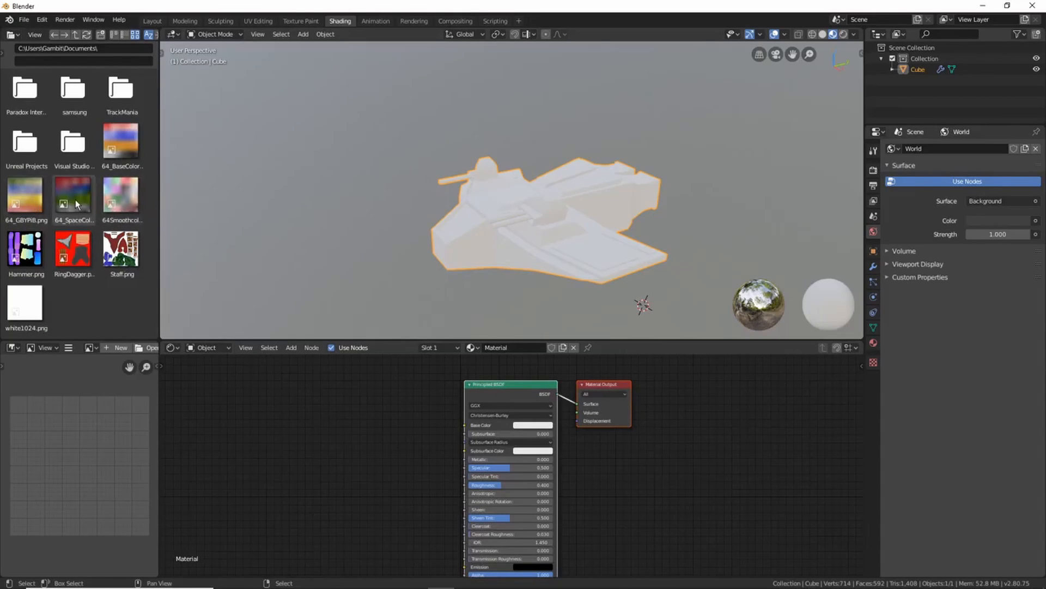
left_click_drag(75, 199, 355, 424)
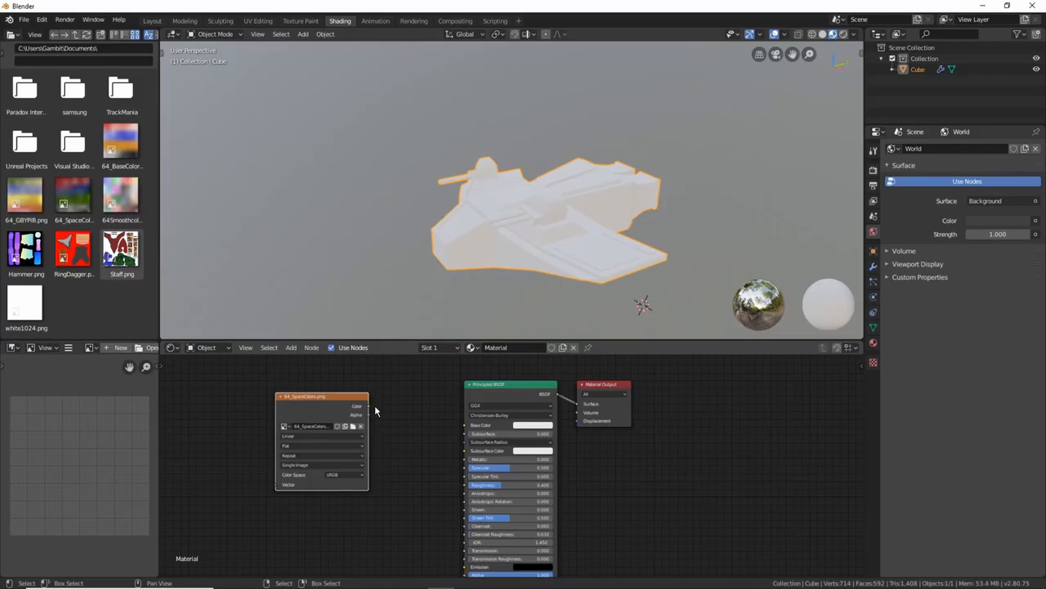
left_click_drag(375, 406, 465, 425)
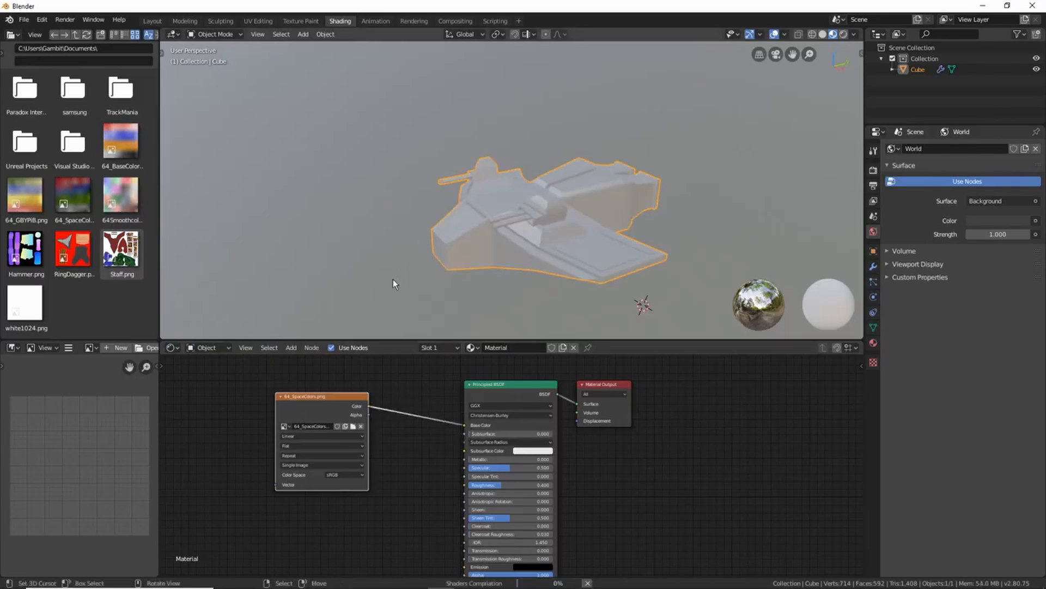
Set the palette texture's interpolation to Closest so its color swatches stay sharp
middle_click_drag(425, 253, 443, 163)
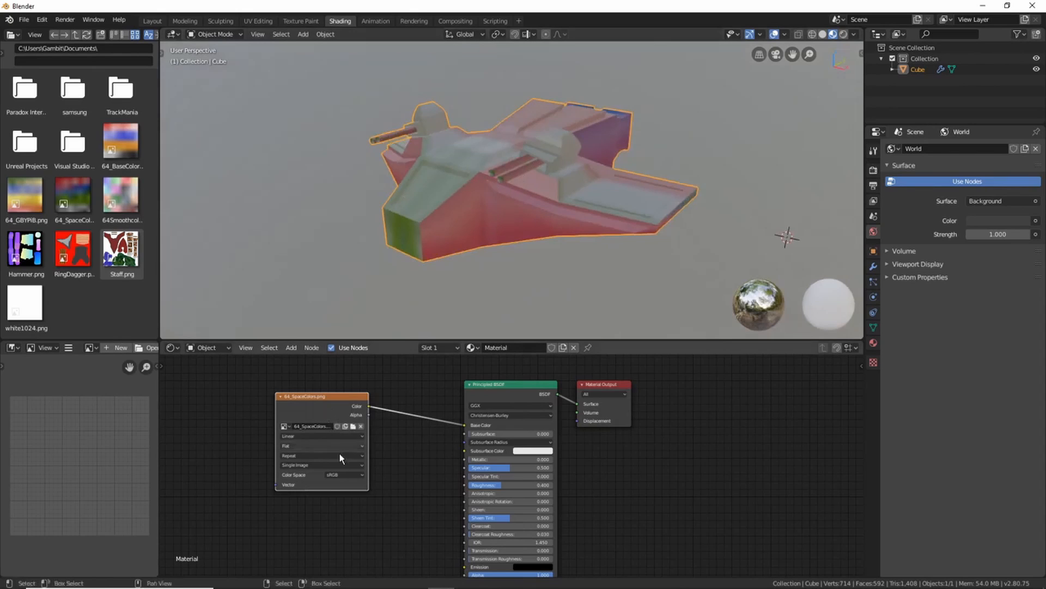
left_click(341, 436)
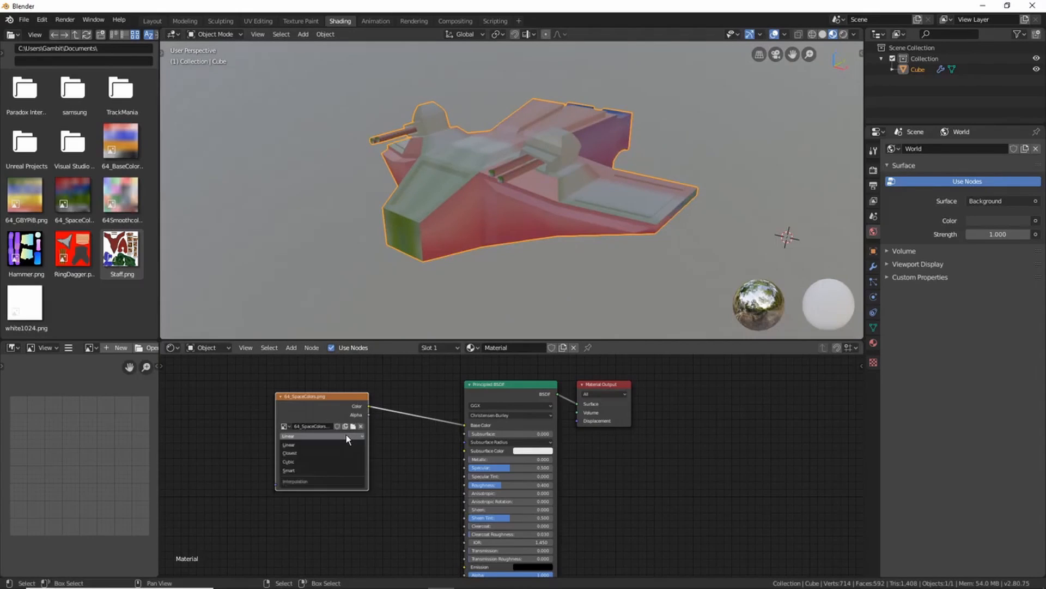
left_click(295, 454)
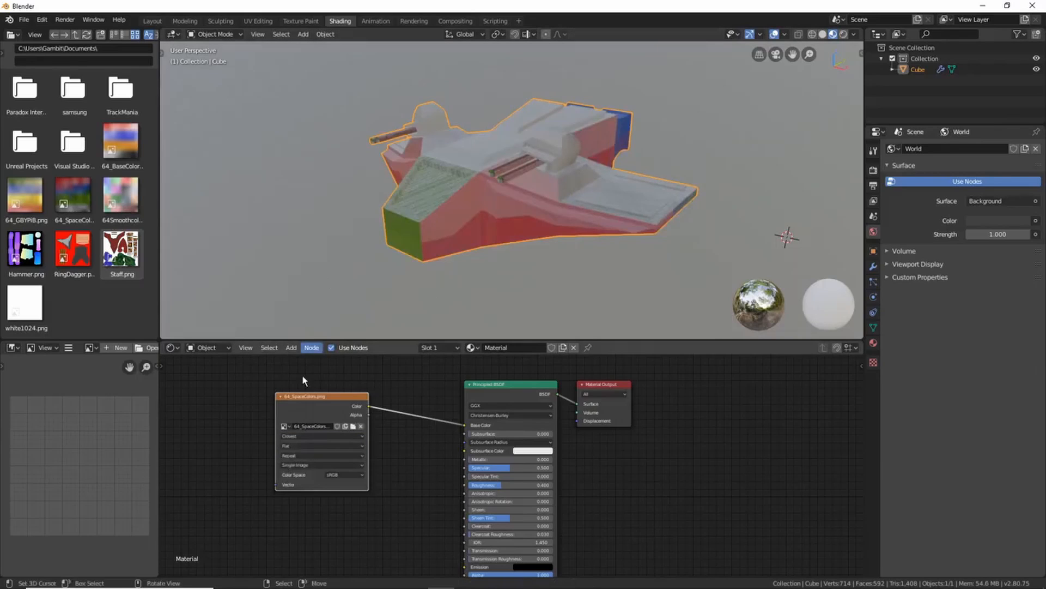
Examine how the palette texture maps onto the ship's nose, hull and guns from close up and farther away
middle_click_drag(435, 201, 446, 253)
scroll(454, 216, "up", 3)
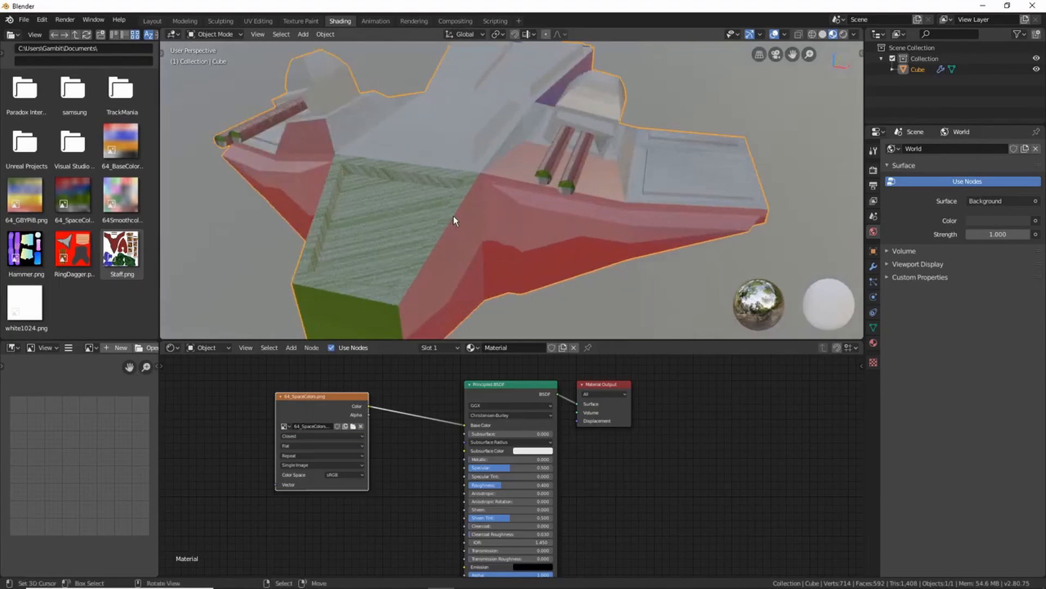
middle_click_drag(454, 216, 494, 246, "shift")
scroll(457, 240, "up", 2)
scroll(502, 273, "down", 5)
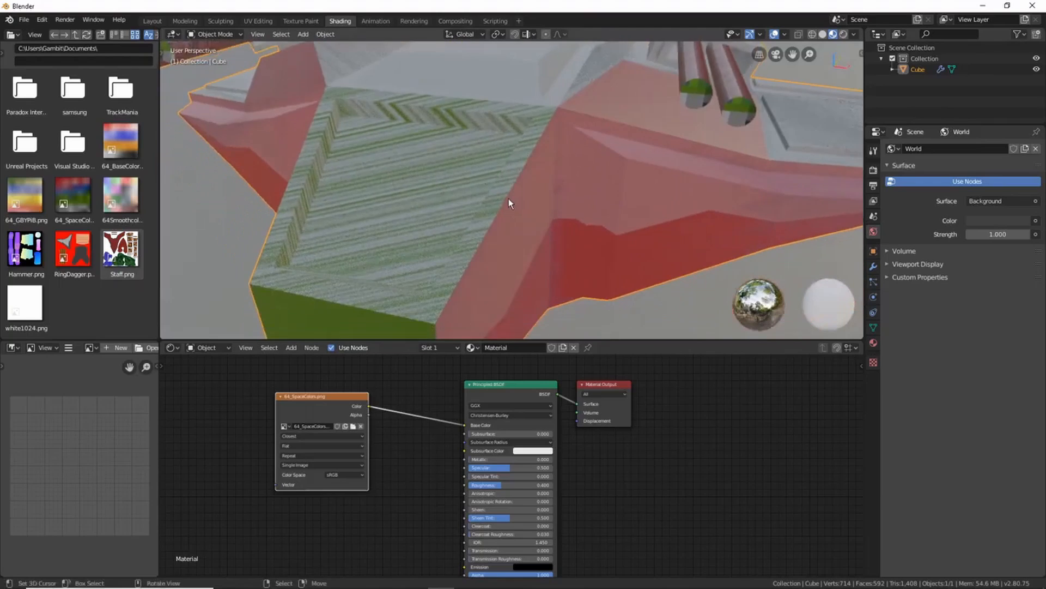
middle_click_drag(545, 176, 528, 208)
scroll(512, 173, "down", 5)
scroll(528, 208, "up", 2)
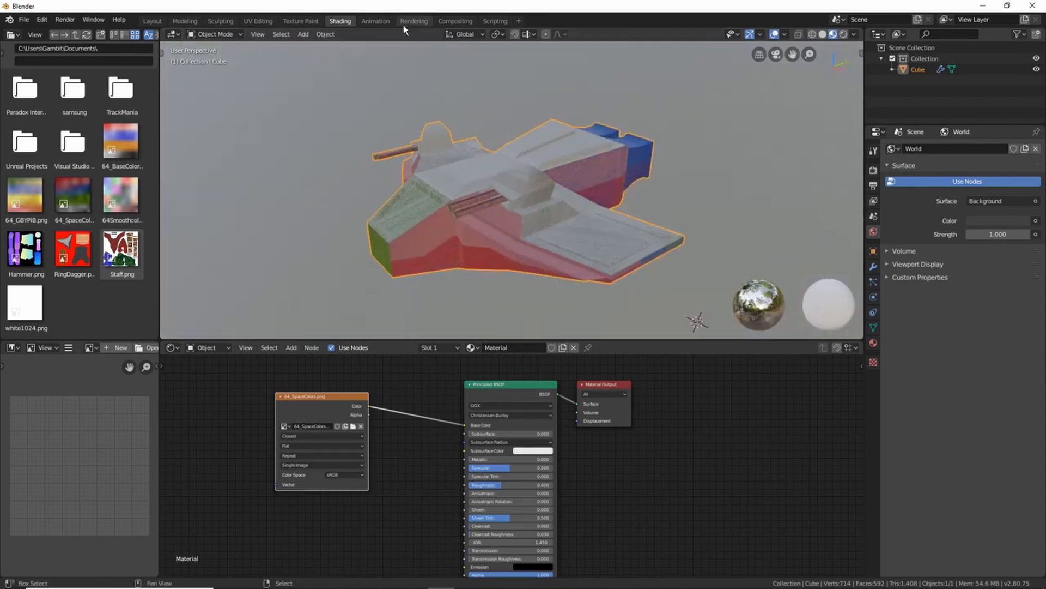
Switch to the UV Editing workspace and select the ship's whole linked mesh in Edit Mode to show its UVs
left_click(263, 20)
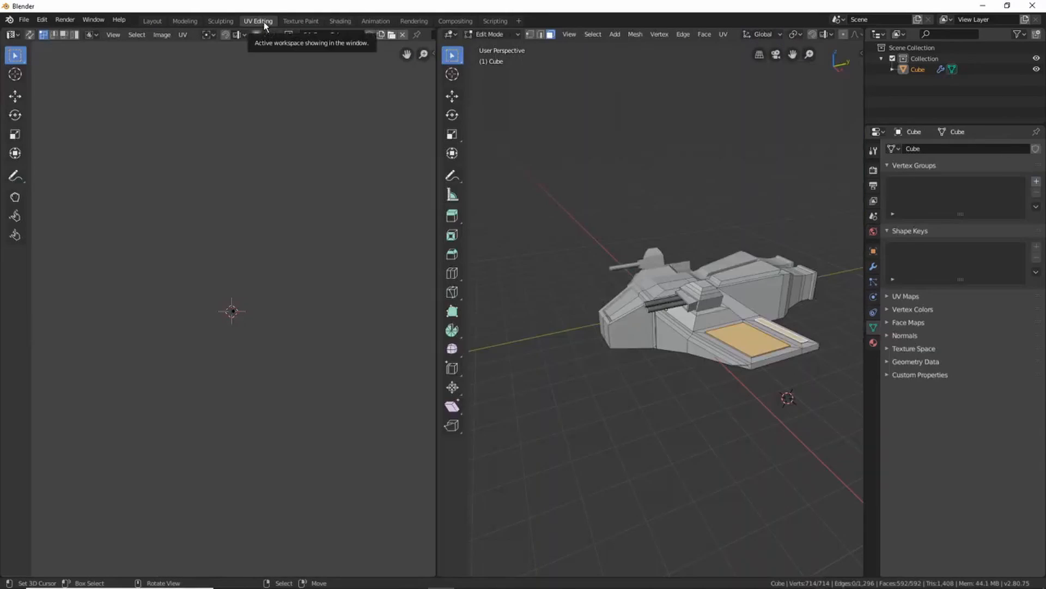
scroll(236, 318, "up", 7)
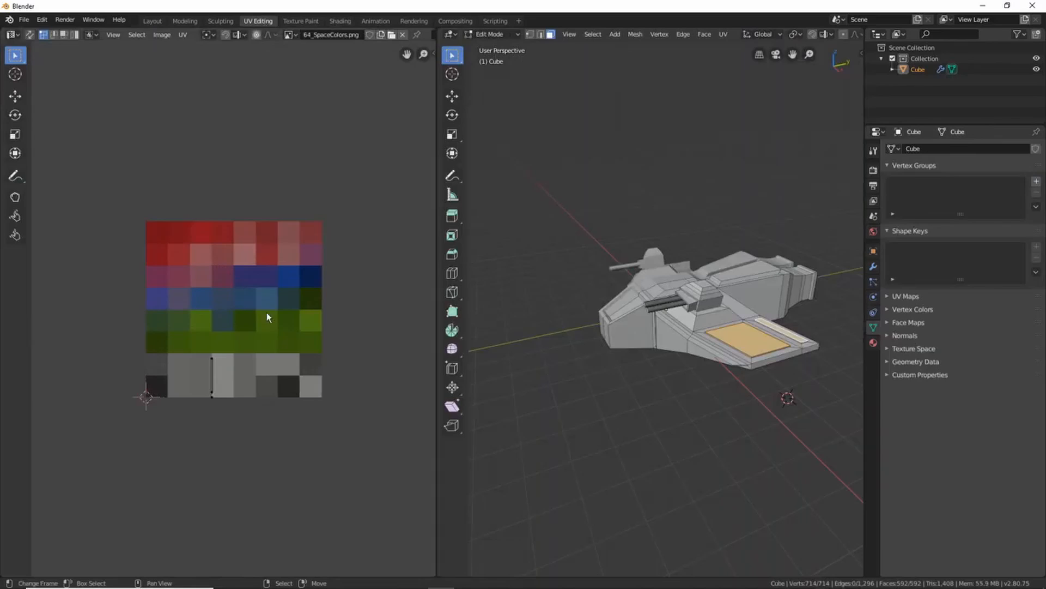
key("Tab")
middle_click_drag(672, 291, 691, 305)
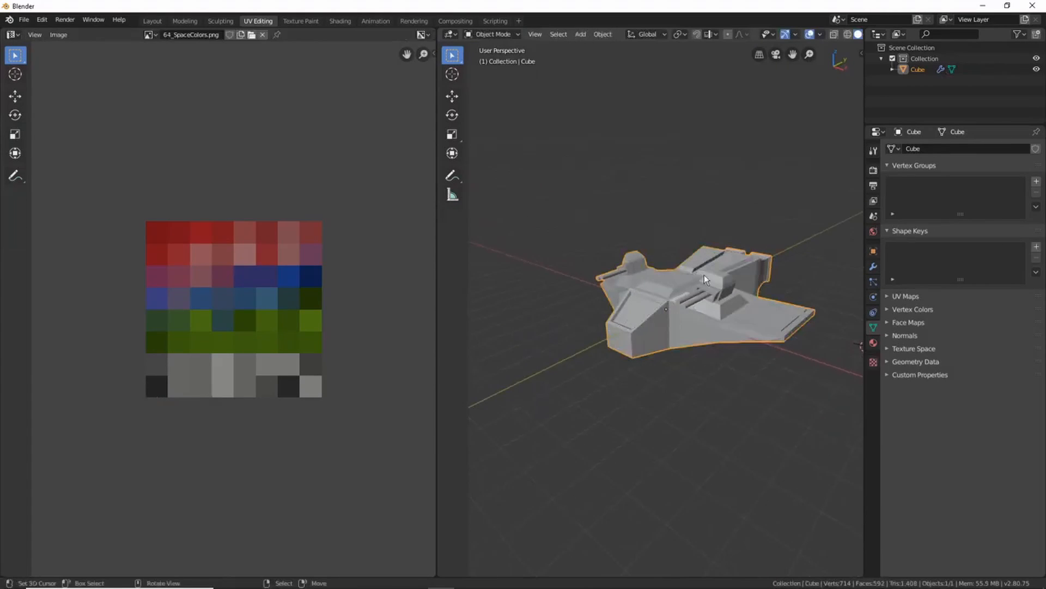
key("Tab")
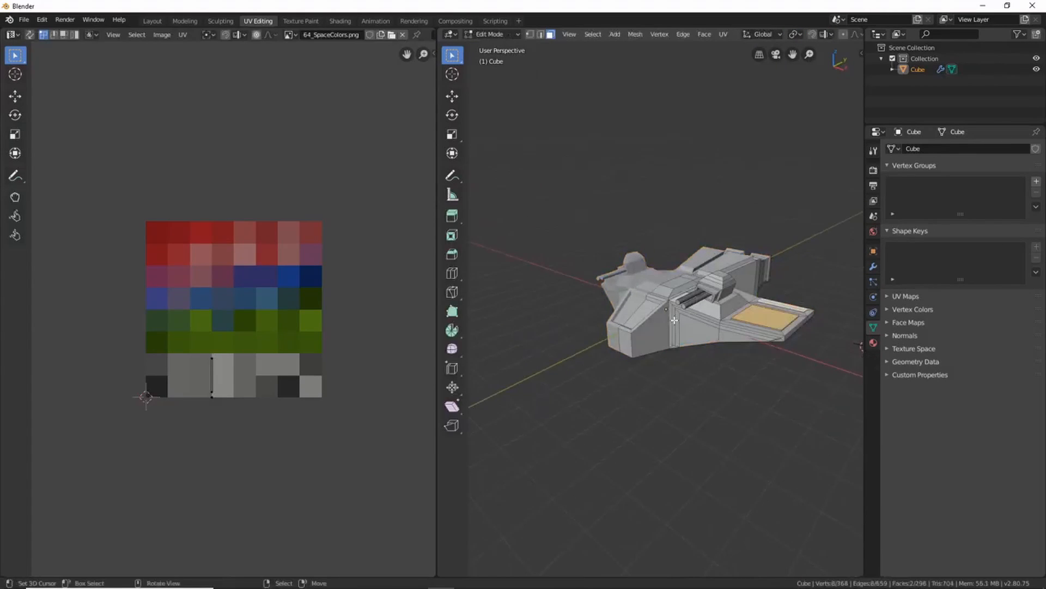
key("l")
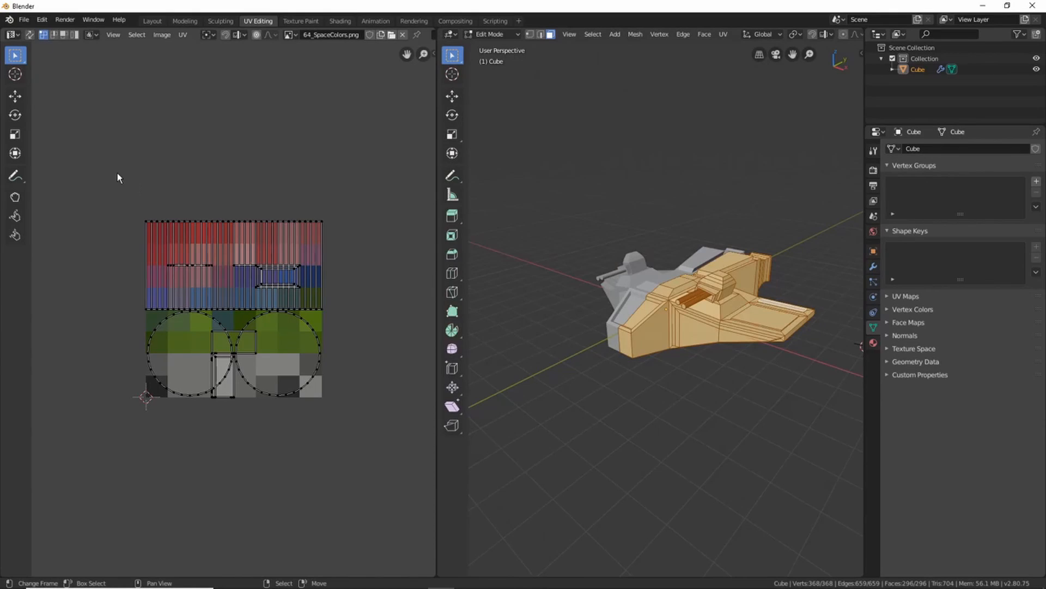
Scale all of the ship's UVs to 0 and move the resulting point onto the palette's first dark red swatch
left_click_drag(95, 156, 367, 427)
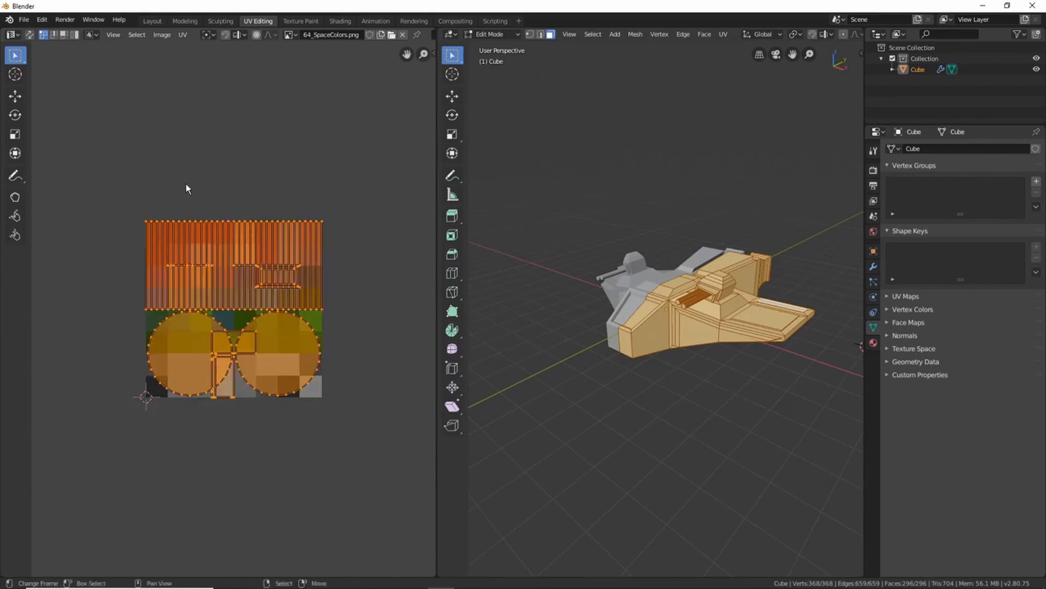
key("s")
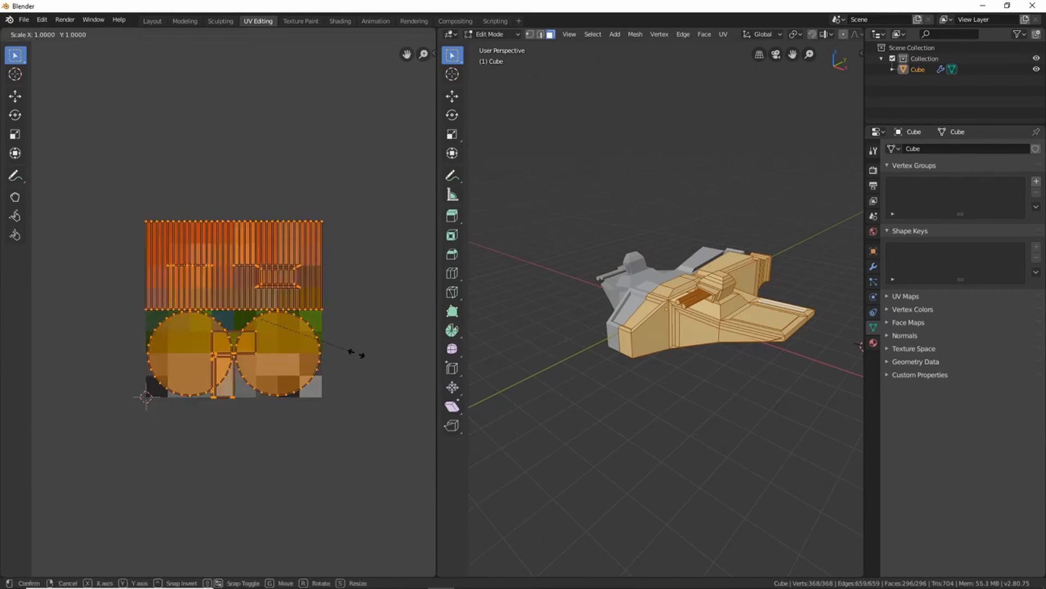
key("0")
key("Return")
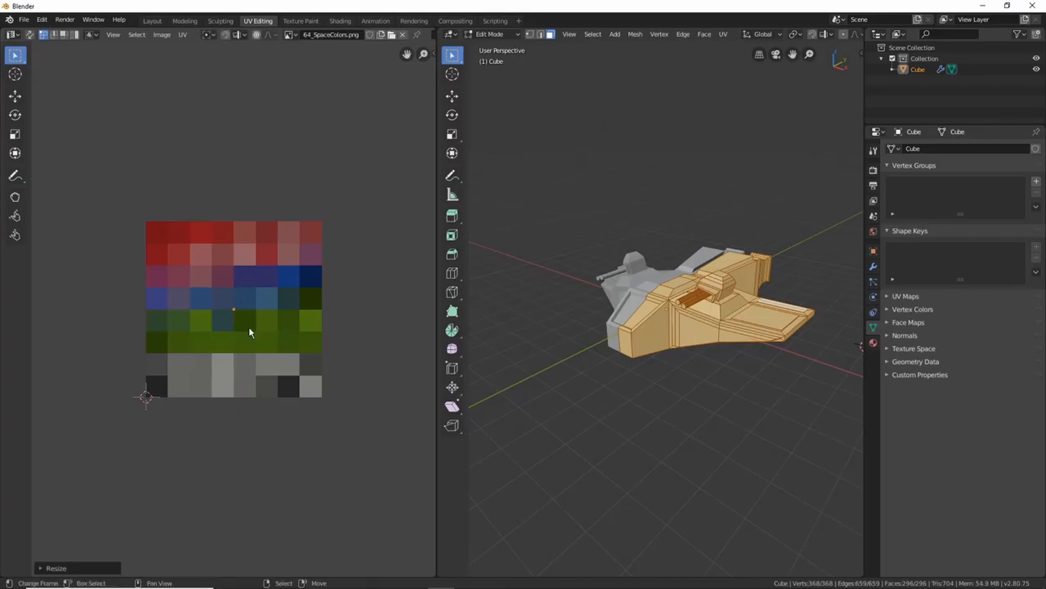
key("g")
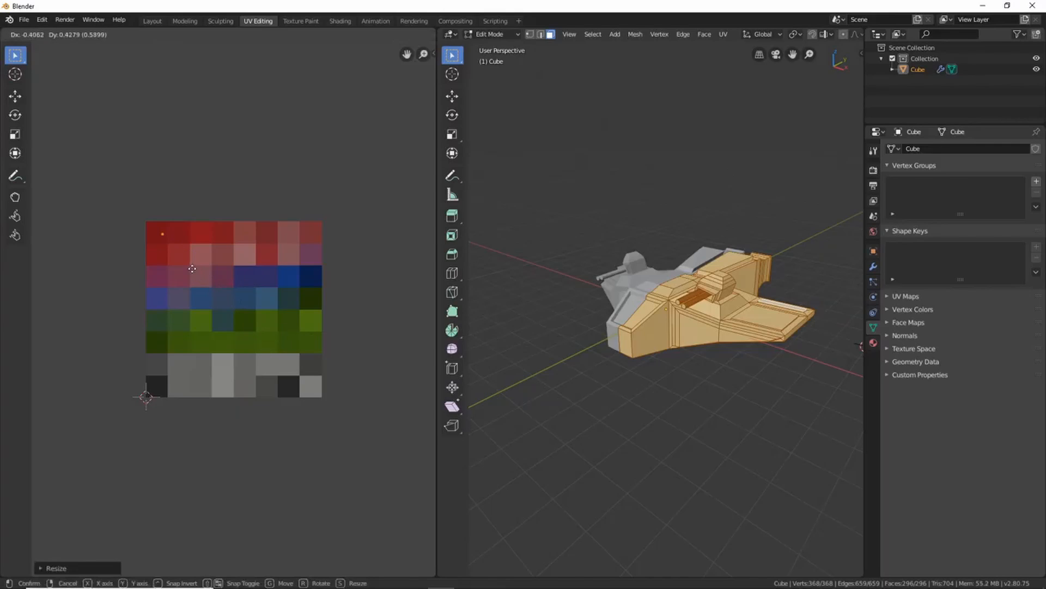
left_click(189, 267)
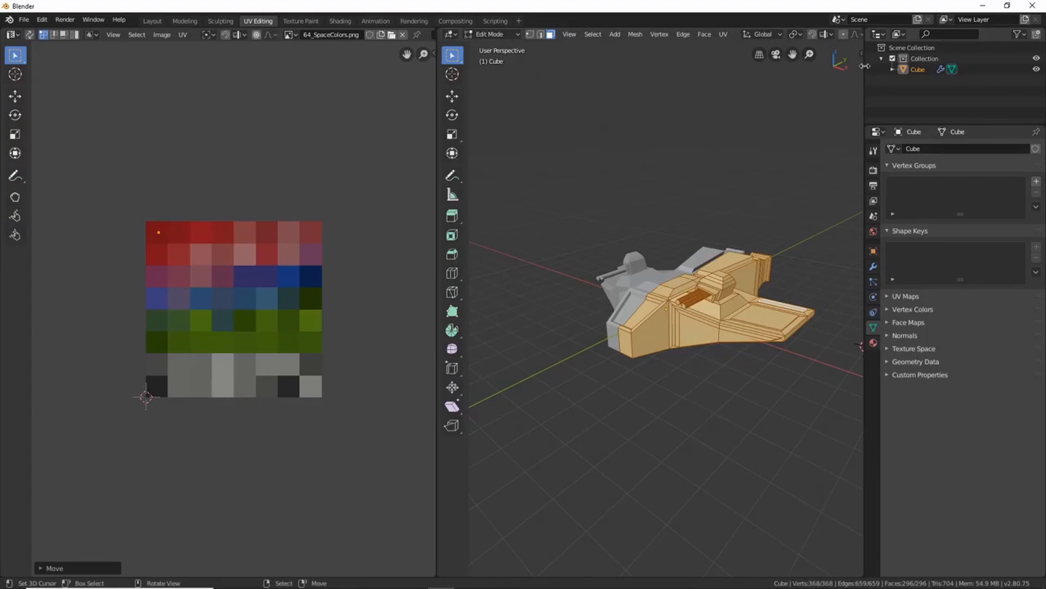
Widen the 3D viewport, set its shading to LookDev and view the red ship from the front
left_click_drag(865, 66, 1008, 73)
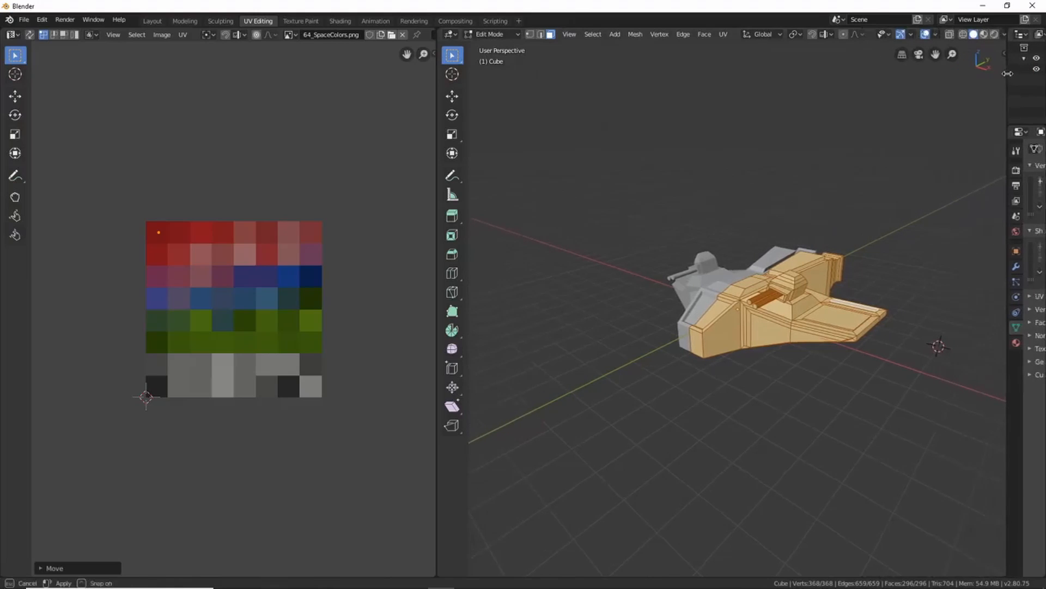
left_click(984, 34)
middle_click_drag(790, 287, 676, 258)
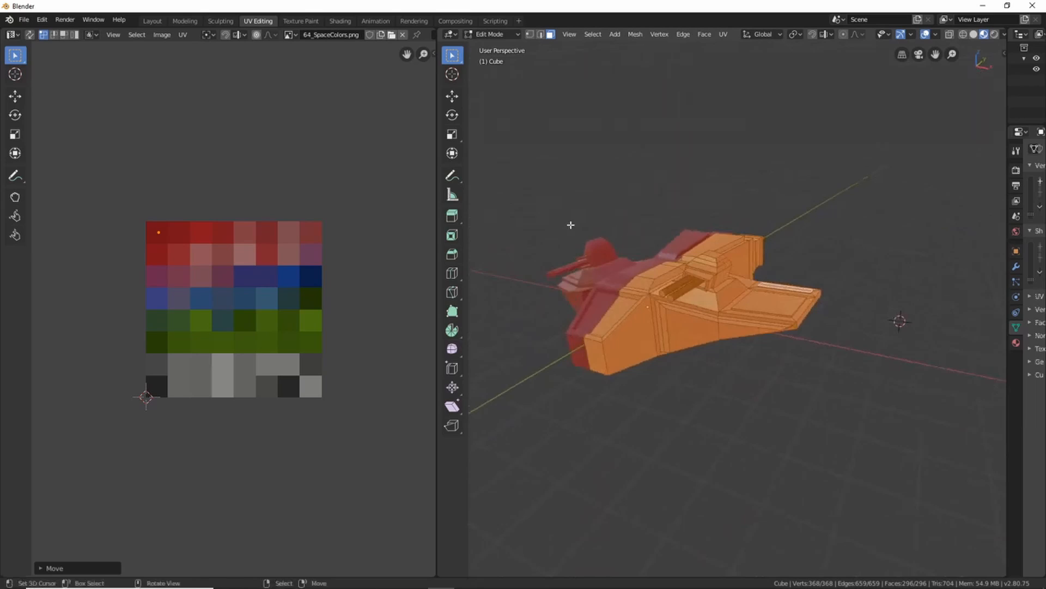
scroll(674, 315, "up", 3)
middle_click_drag(668, 342, 686, 293)
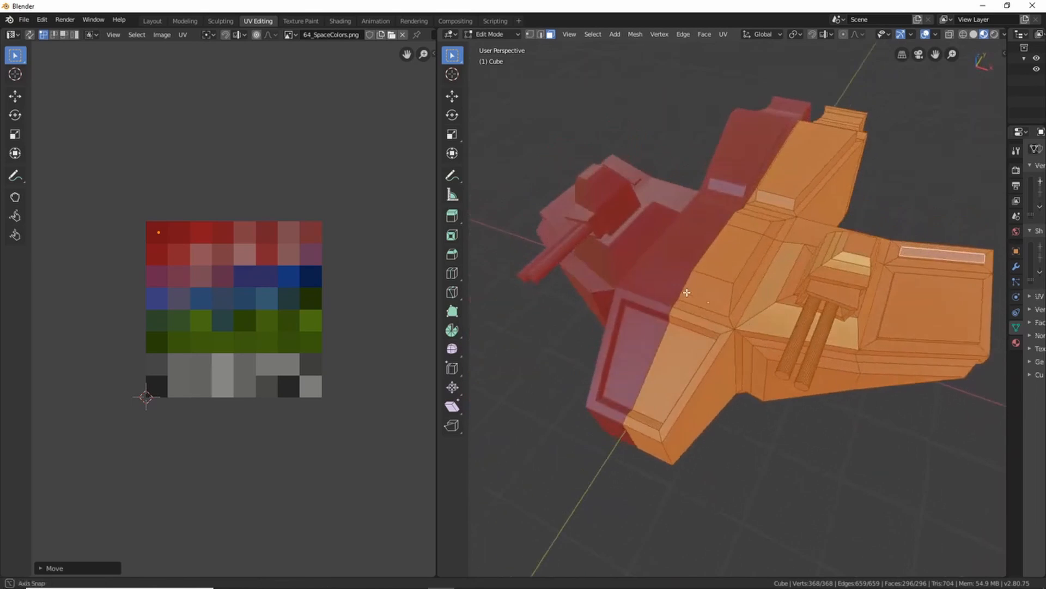
middle_click_drag(725, 322, 741, 272)
Select the ship's inset front windshield face and move its UVs onto the palette's light gray swatch
left_click(724, 272)
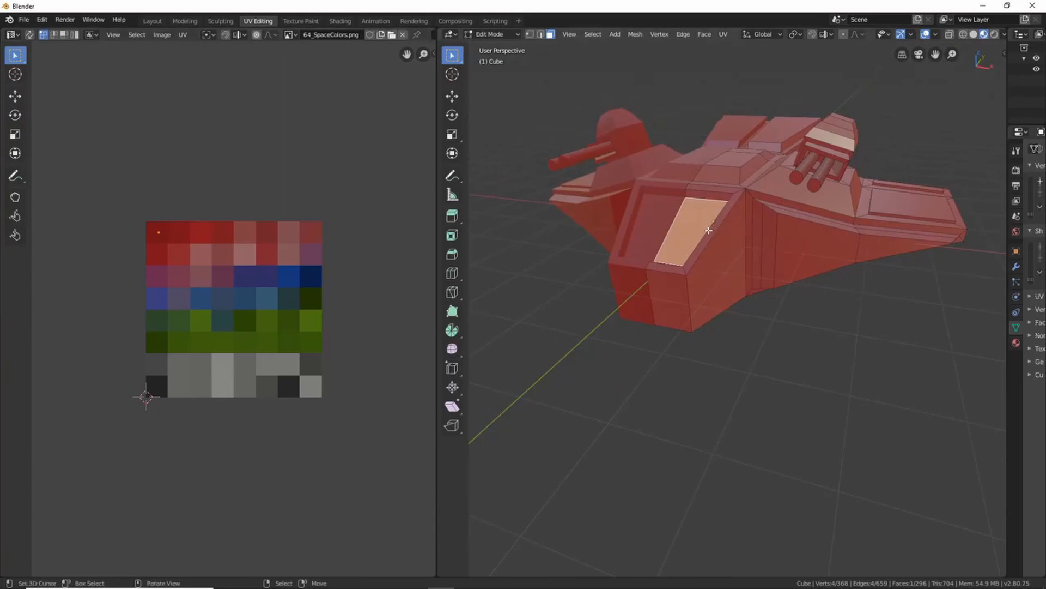
left_click_drag(127, 198, 186, 284)
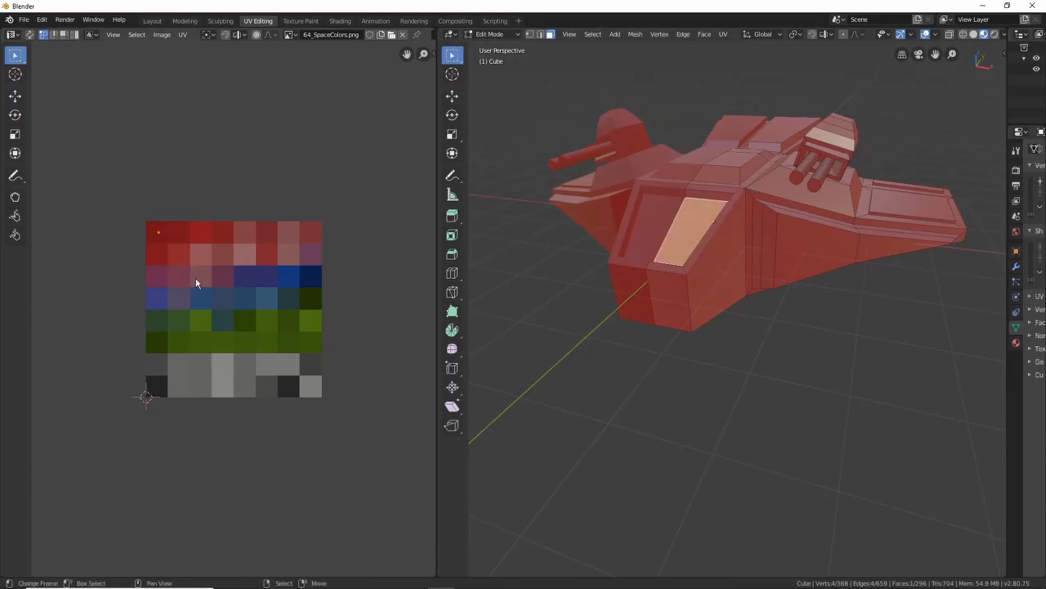
key("g")
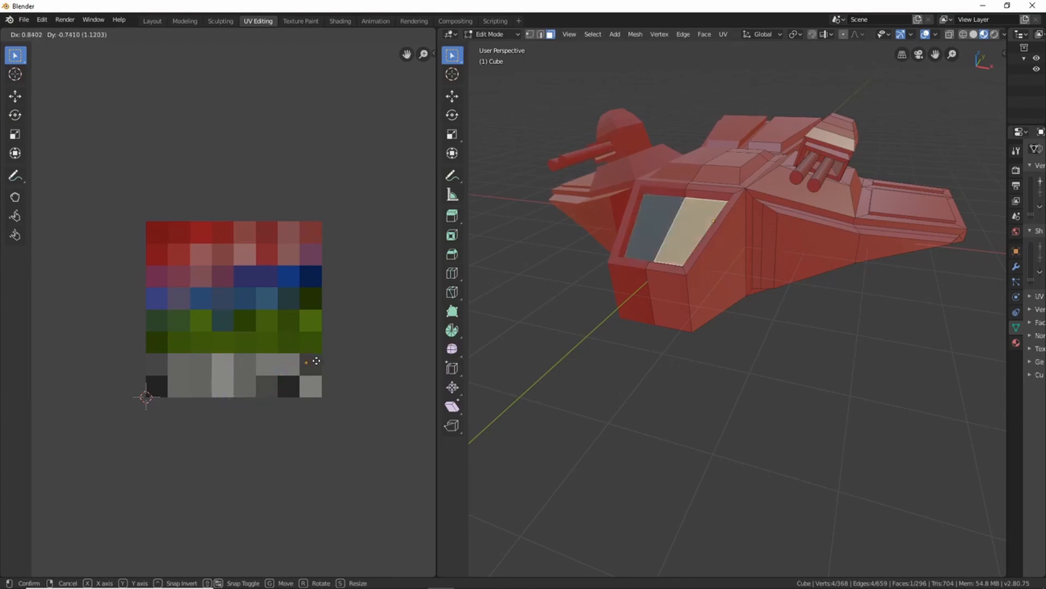
left_click(231, 361)
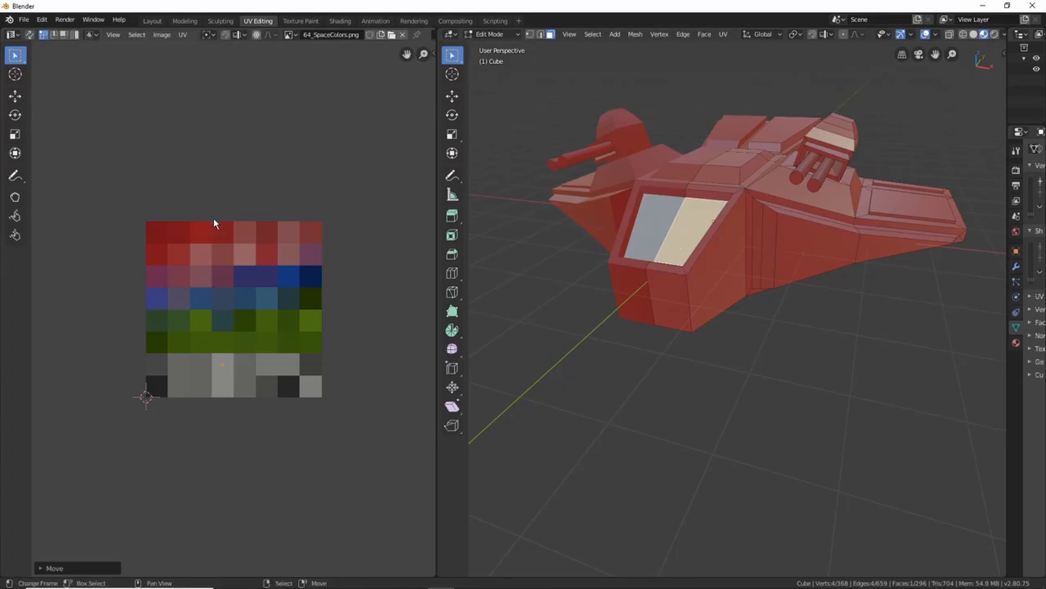
Examine the recolored windshield and the surrounding nose and cockpit from several distances and angles
middle_click_drag(691, 254, 694, 284)
scroll(673, 254, "up", 3)
middle_click_drag(622, 272, 722, 299)
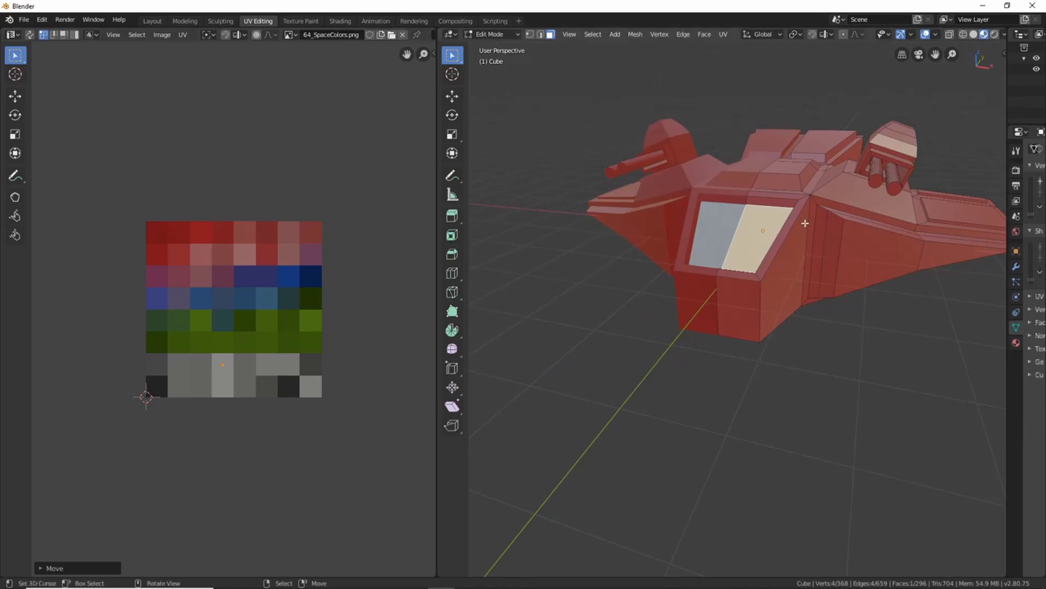
middle_click_drag(695, 241, 679, 297)
scroll(661, 284, "up", 2)
scroll(661, 284, "down", 5)
scroll(725, 256, "up", 5)
scroll(738, 257, "down", 5)
scroll(672, 290, "up", 3)
Select the raised cockpit canopy faces, move their UVs onto the dark blue swatch in the palette's third row, and check the result in Object Mode
middle_click_drag(591, 279, 678, 227)
left_click(679, 226)
left_click(725, 210, "shift")
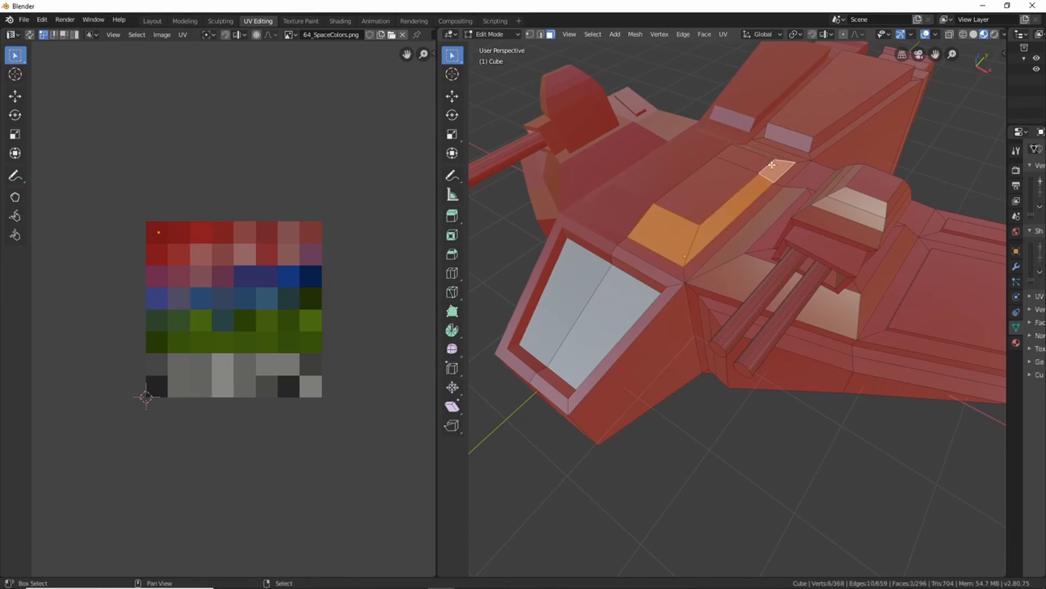
left_click(758, 163, "shift")
middle_click_drag(757, 164, 771, 173)
left_click(772, 174, "shift")
middle_click_drag(684, 226, 662, 182)
left_click_drag(123, 190, 243, 297)
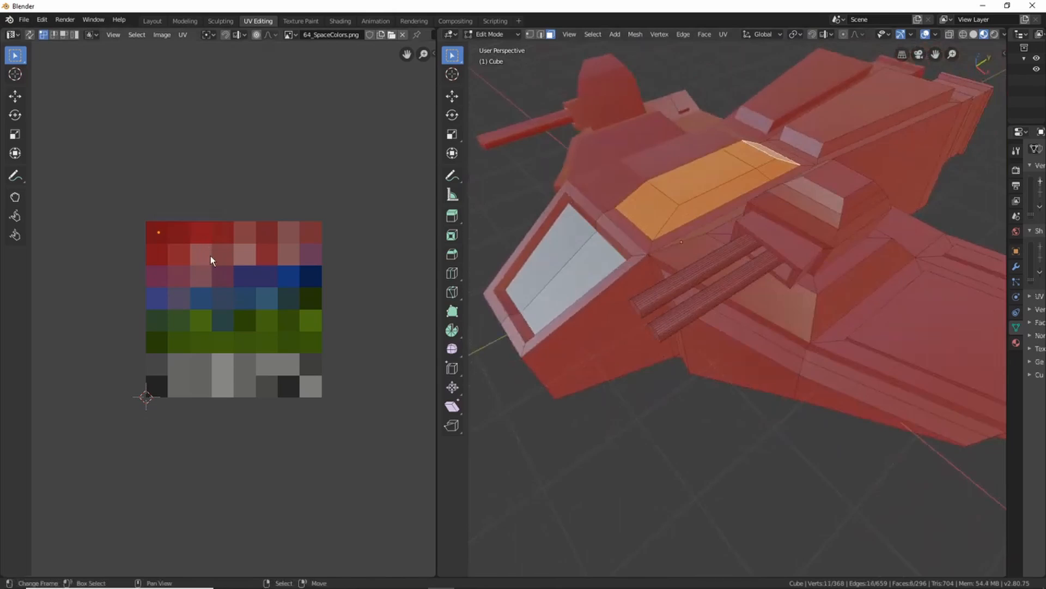
key("g")
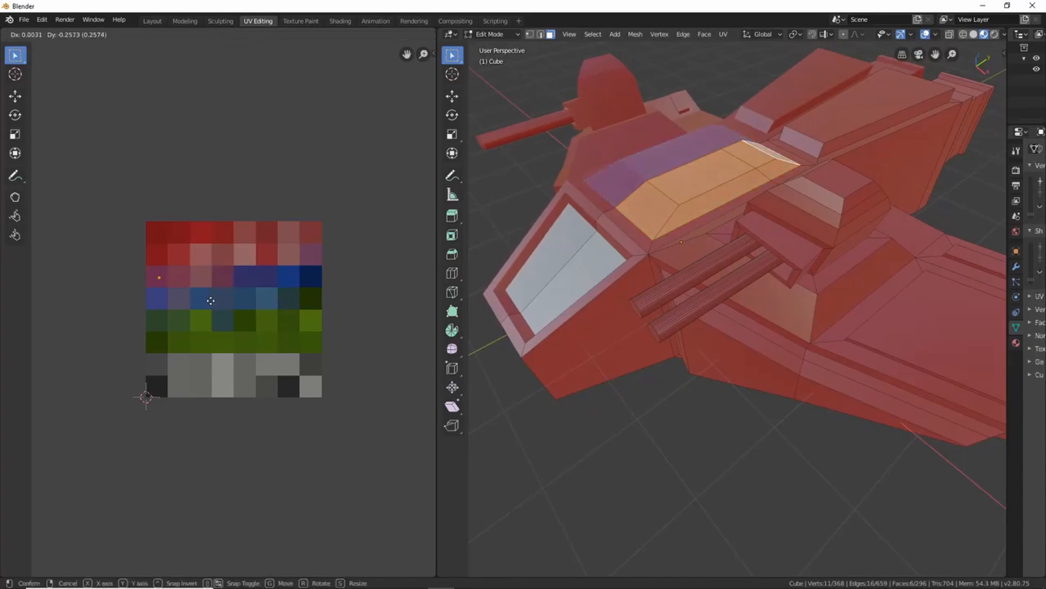
left_click(358, 299)
key("Tab")
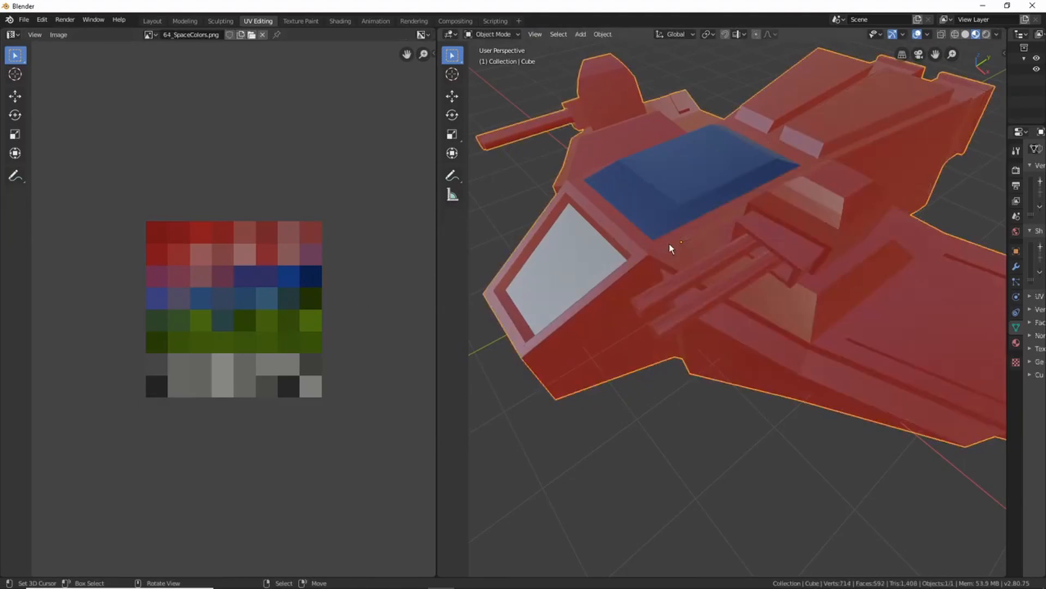
middle_click_drag(669, 243, 682, 270)
In Edit Mode, select the raised panel's top face on the ship's rear hull and grow the selection to its side faces
key("Tab")
left_click(702, 250)
scroll(709, 245, "up", 5)
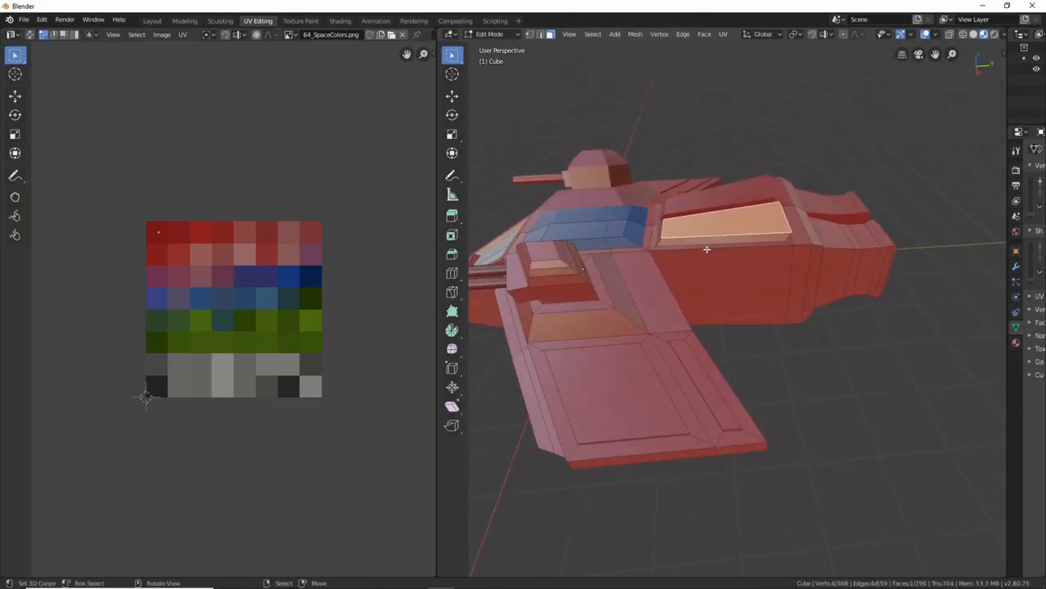
middle_click_drag(716, 238, 675, 177)
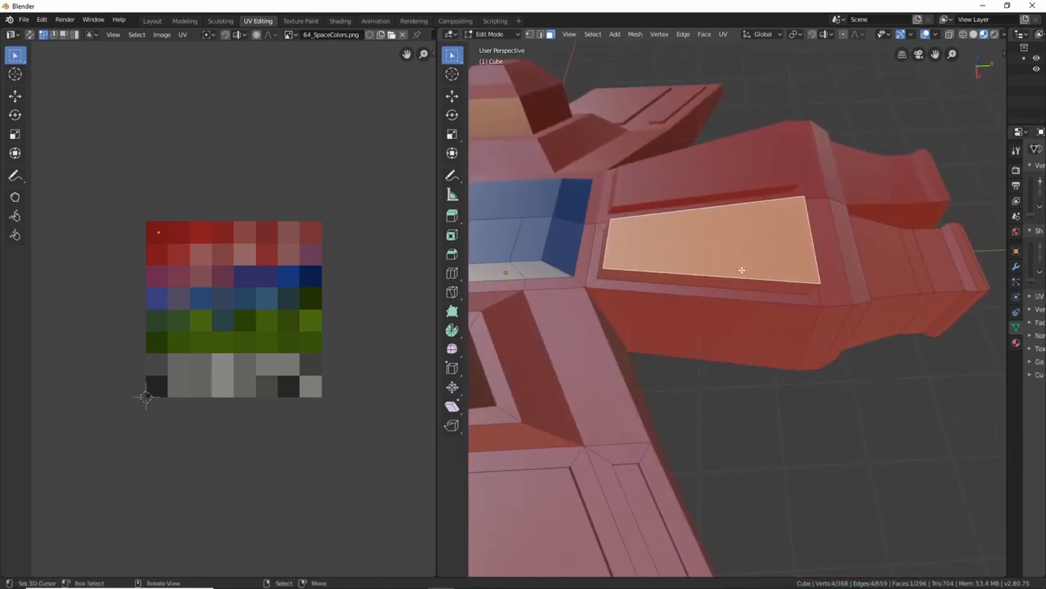
middle_click_drag(742, 269, 729, 228)
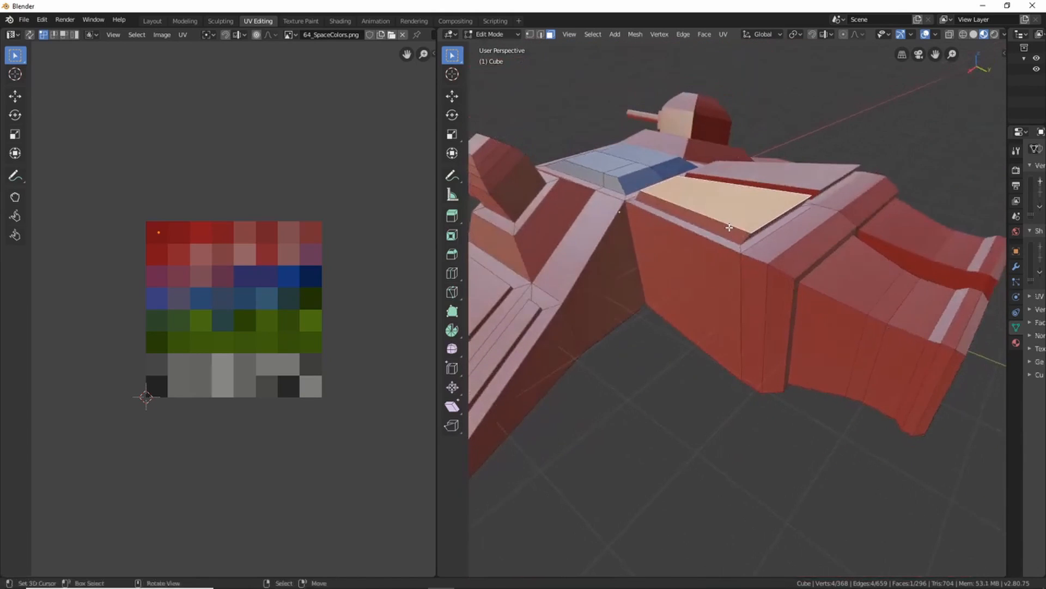
key("ctrl+KP_Add")
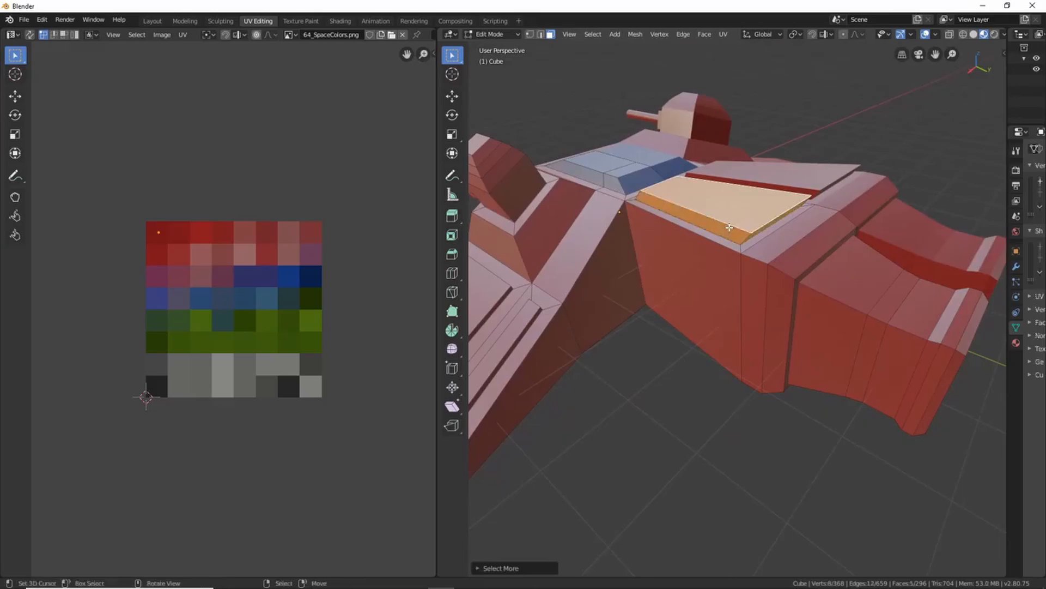
middle_click_drag(682, 235, 670, 193)
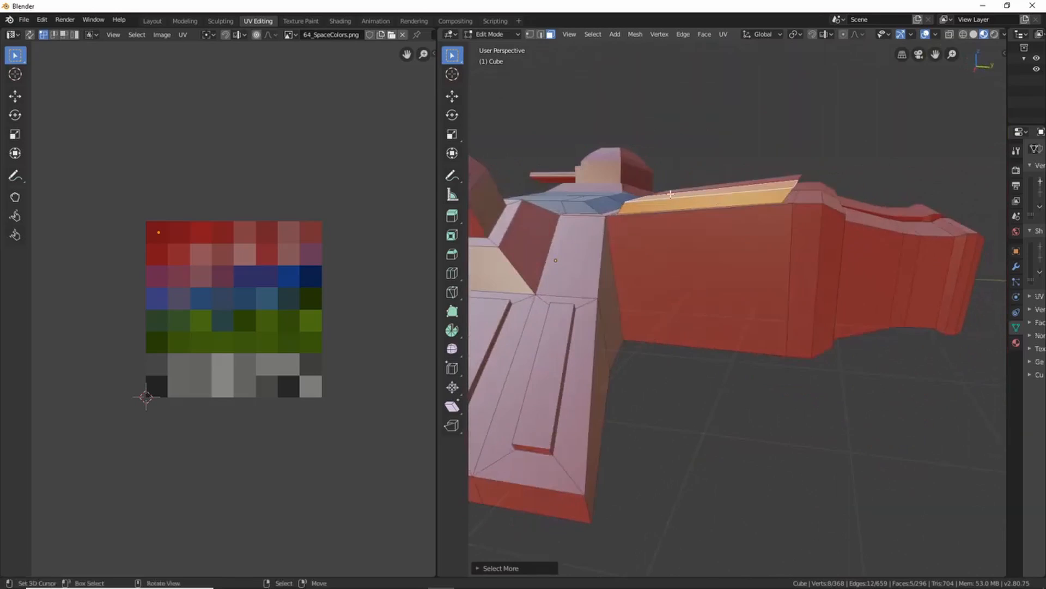
Move the rear hull panel's UVs onto the dark blue swatch at the end of the palette's third row
key("KP_Decimal")
left_click_drag(132, 187, 217, 256)
key("g")
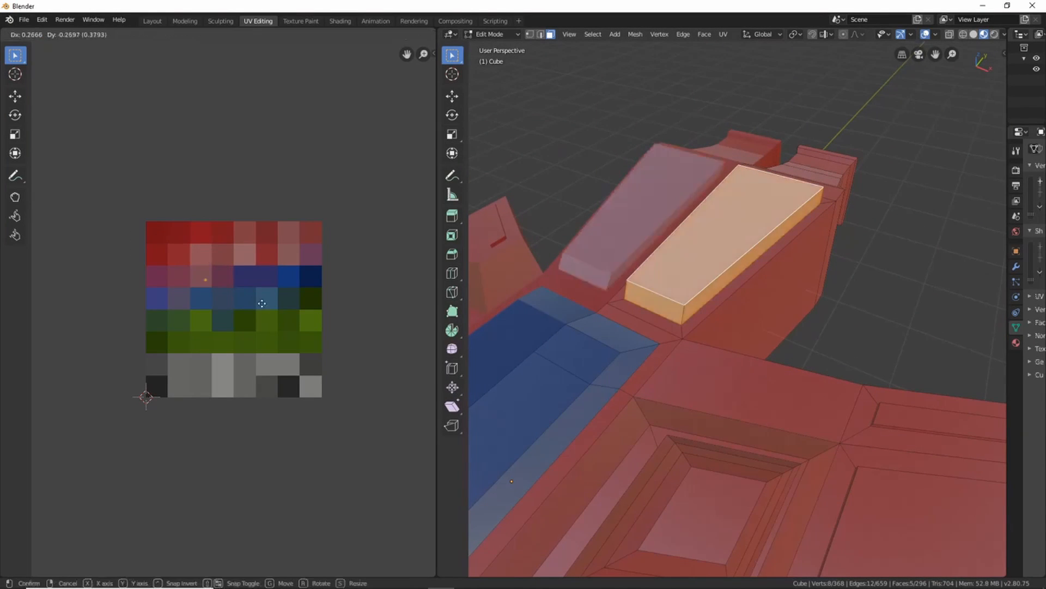
left_click(357, 296)
middle_click_drag(550, 343, 589, 350)
scroll(563, 509, "down", 5)
middle_click_drag(563, 509, 899, 485)
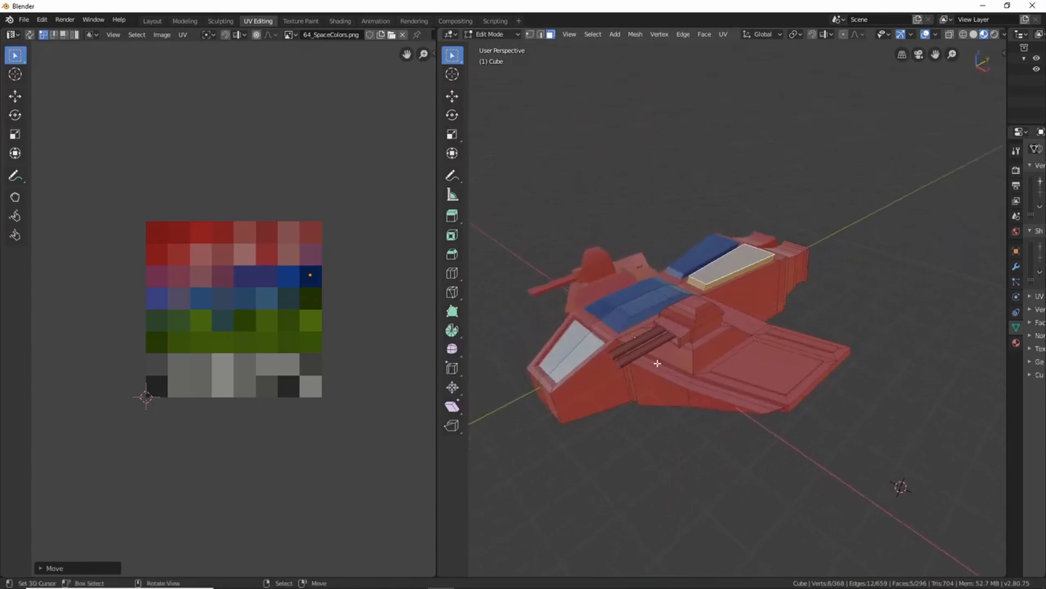
scroll(659, 355, "up", 6)
left_click(679, 325)
middle_click_drag(679, 325, 575, 257)
scroll(584, 272, "up", 4)
left_click(610, 249, "ctrl")
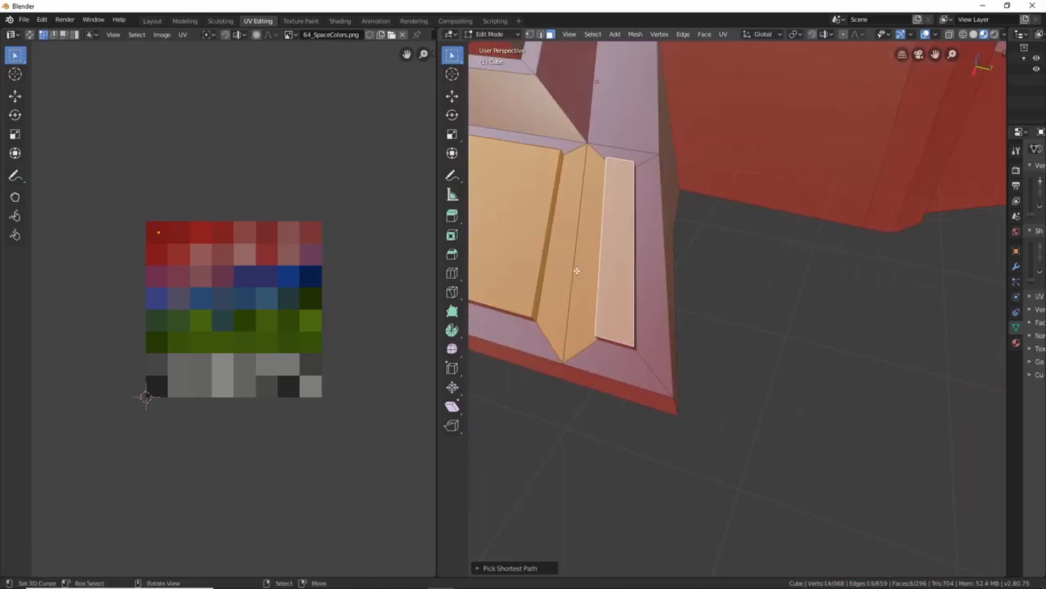
left_click(539, 242)
left_click(612, 258, "ctrl")
key("ctrl+z")
left_click(606, 260, "shift")
key("a")
Select the wing's large and narrow raised panels and grow the selection to include their side faces
middle_click_drag(585, 310, 633, 306)
scroll(632, 306, "down", 3)
right_click(623, 289)
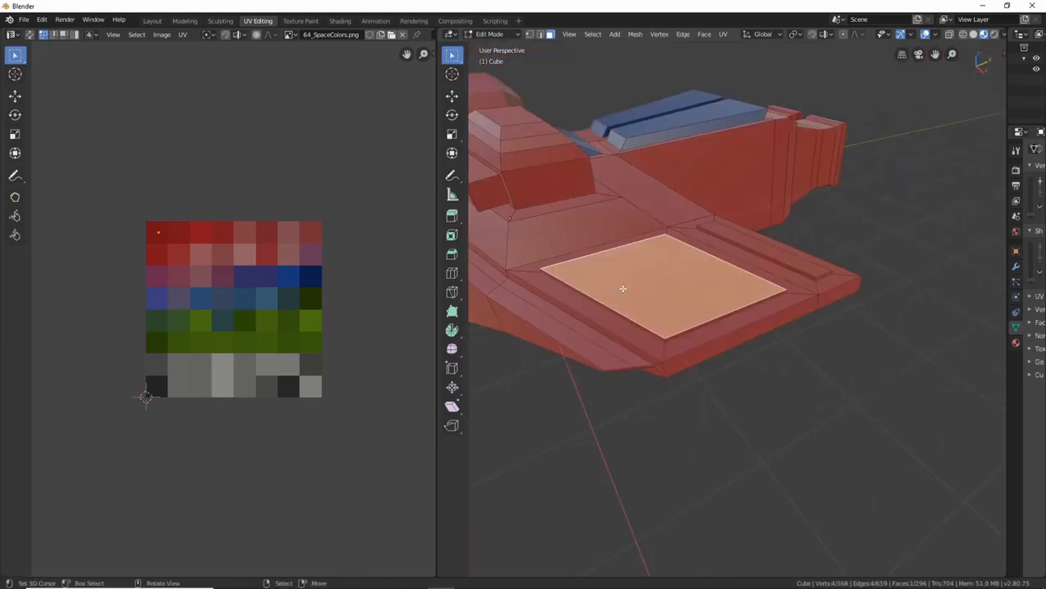
left_click(736, 242, "shift")
middle_click_drag(726, 250, 645, 285)
scroll(643, 263, "up", 2)
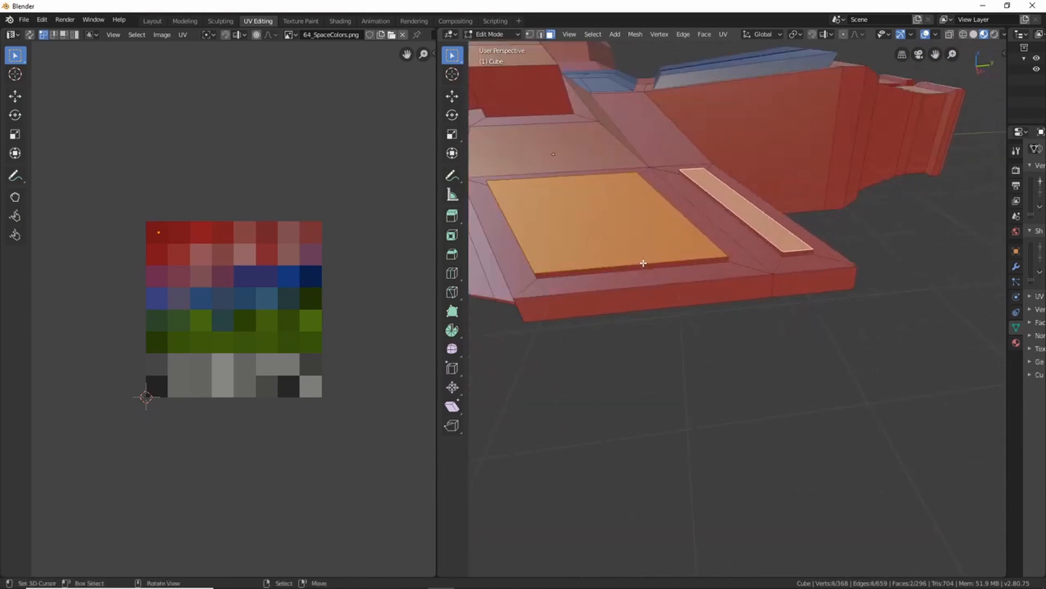
key("ctrl+KP_Add")
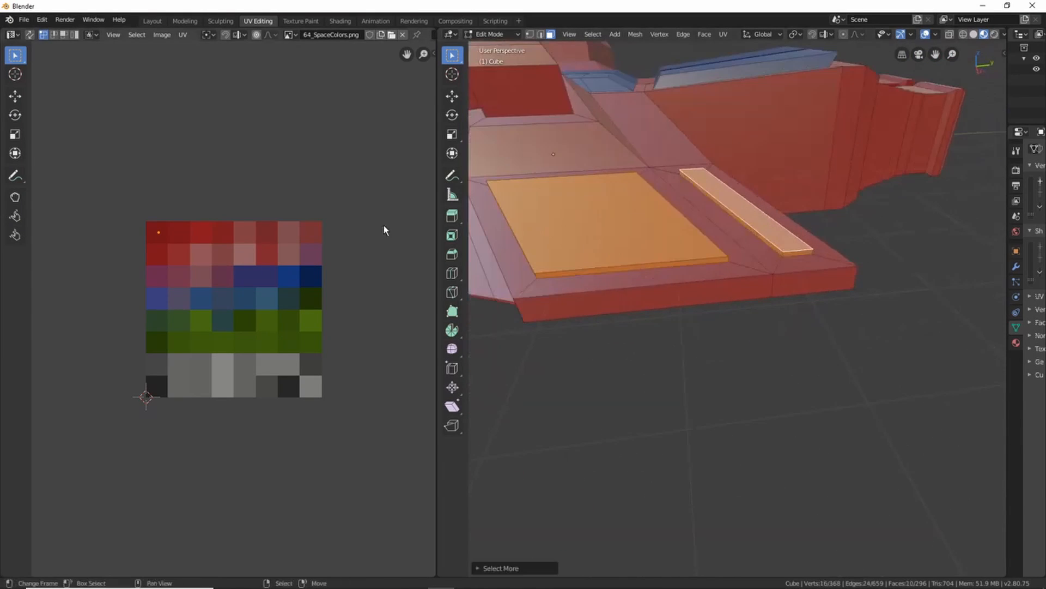
Move both wing panels' UVs onto the dark blue third-row swatch and check the ship in Object Mode
left_click_drag(154, 198, 242, 288)
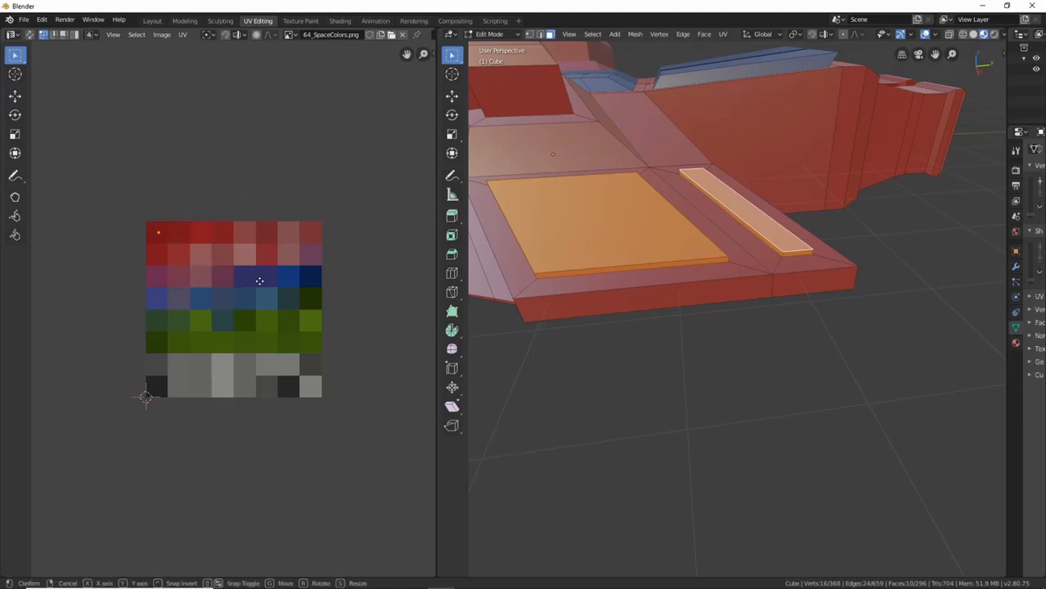
key("g")
left_click(410, 331)
scroll(619, 278, "down", 6)
middle_click_drag(586, 274, 665, 277)
key("Tab")
scroll(615, 279, "up", 4)
Back in Edit Mode, select the four sloped faces of the turret base on the wing
key("Tab")
scroll(645, 299, "up", 3)
scroll(665, 276, "down", 3)
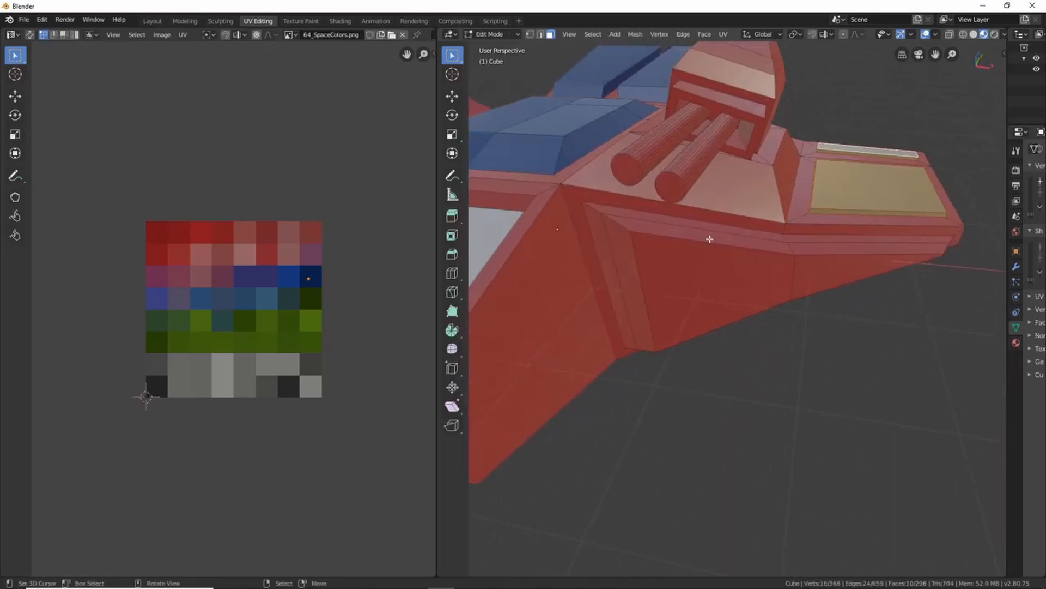
left_click(737, 206)
middle_click_drag(739, 220, 588, 220)
left_click(681, 167, "shift")
left_click(681, 127, "shift")
middle_click_drag(701, 141, 600, 277, "shift")
left_click(637, 187, "shift")
middle_click_drag(609, 320, 722, 278)
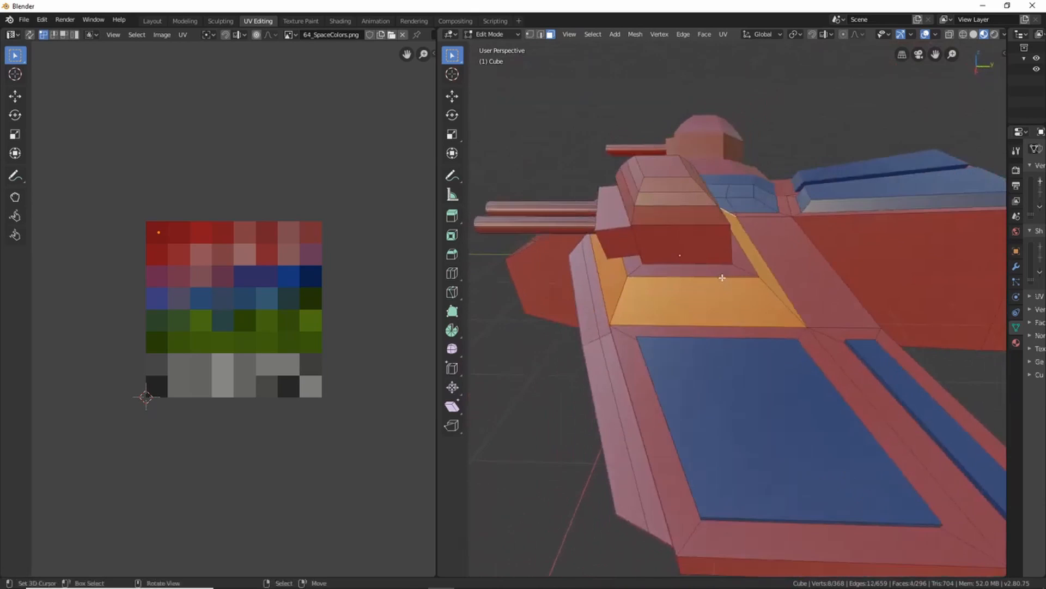
Add the narrow rim faces around the foot of the turret to the selected turret base faces
middle_click_drag(676, 303, 710, 323)
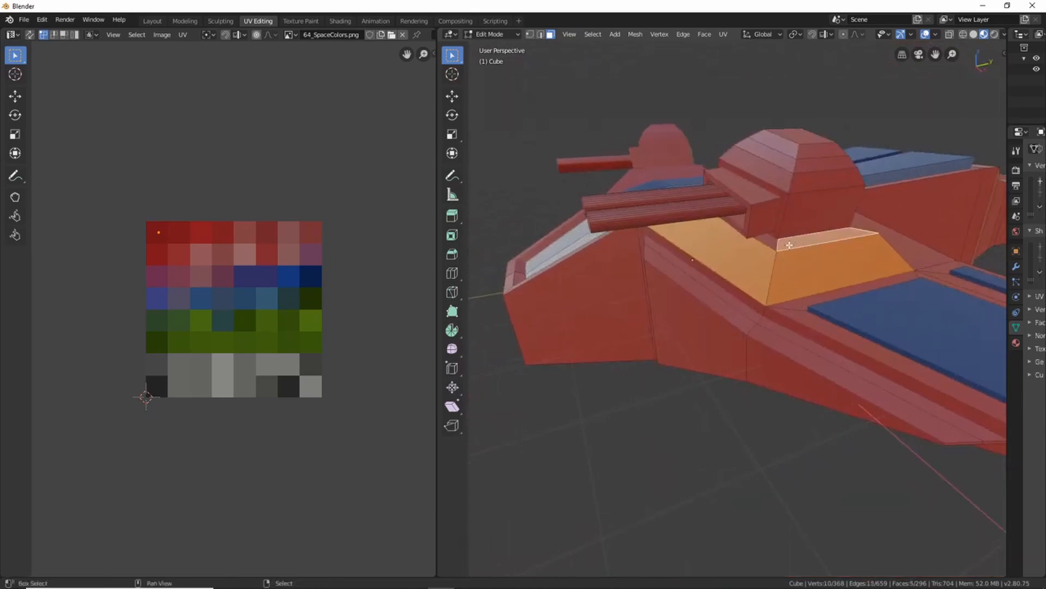
left_click(770, 245, "shift")
middle_click_drag(770, 242, 678, 314)
left_click(636, 298, "shift")
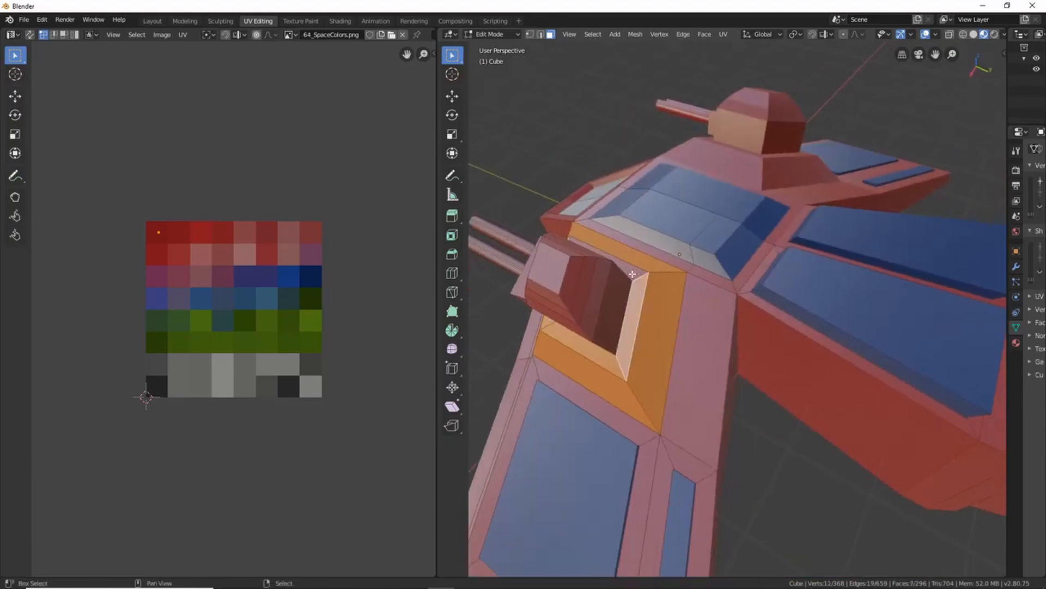
left_click(632, 274, "shift")
Move the turret base's UVs onto the dark blue third-row swatch and check the recolored base in Object Mode
middle_click_drag(632, 275, 570, 351)
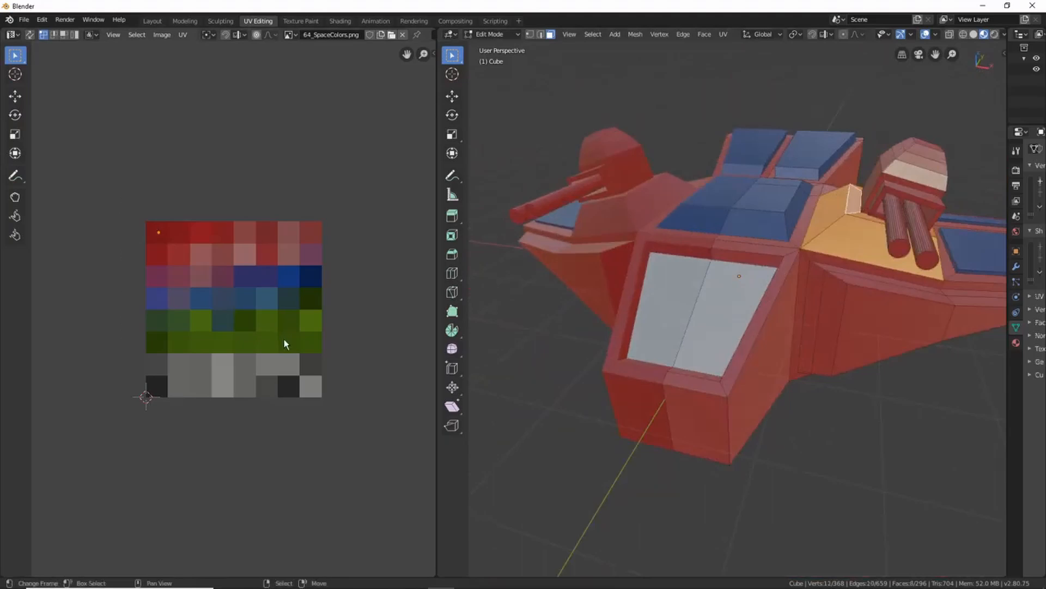
key("g")
left_click(358, 337)
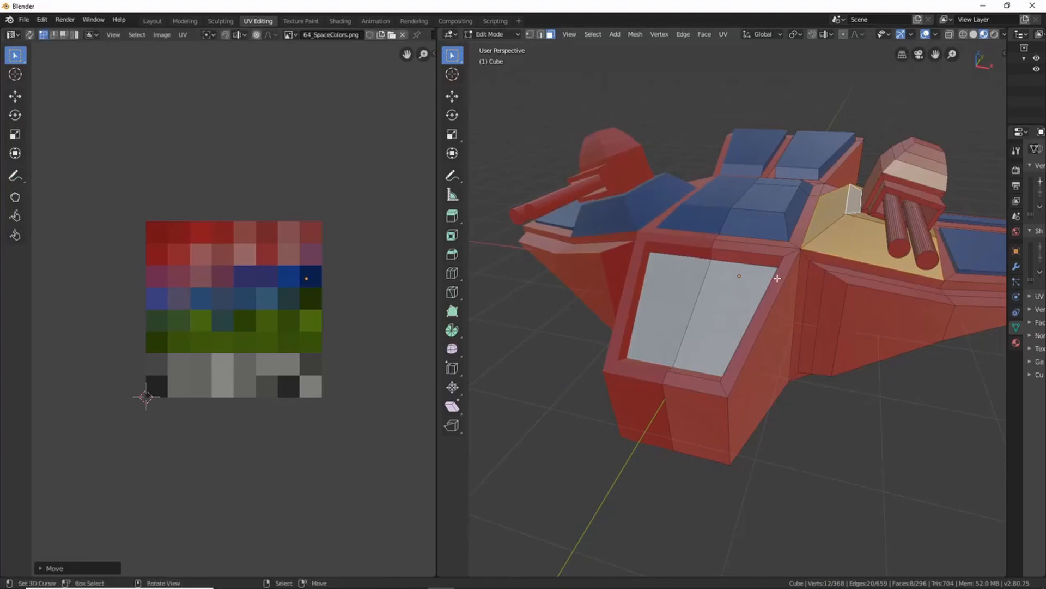
scroll(612, 283, "down", 3)
middle_click_drag(678, 279, 593, 293, "shift")
scroll(659, 335, "up", 3)
scroll(660, 334, "down", 5)
middle_click_drag(701, 305, 633, 311)
key("Tab")
middle_click_drag(744, 337, 701, 283)
scroll(737, 287, "up", 3)
scroll(648, 280, "up", 4)
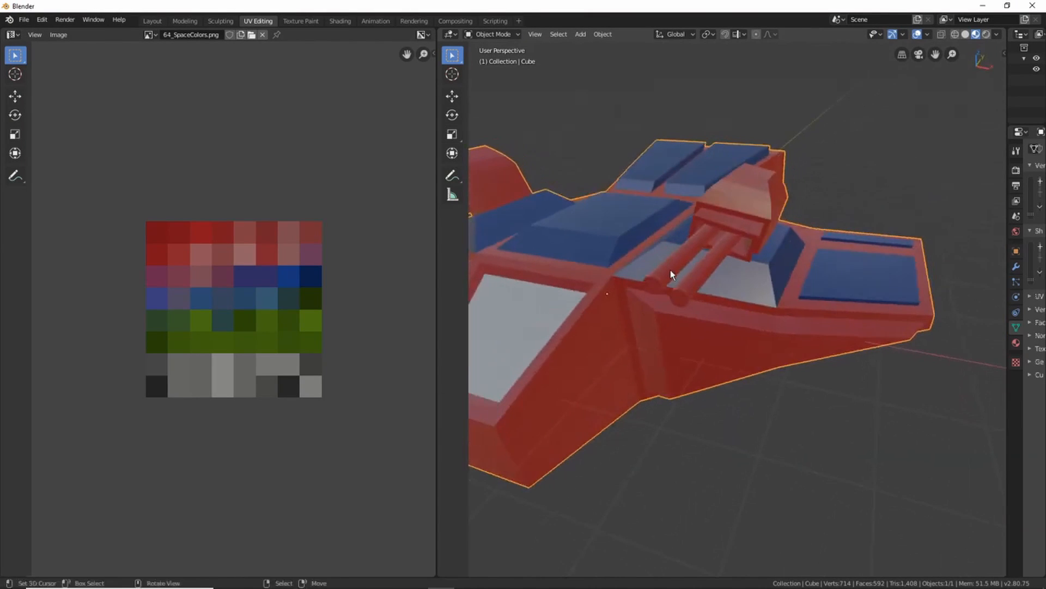
Return to Edit Mode and select all linked faces of the turret's two gun barrels
key("Tab")
scroll(669, 270, "up", 2)
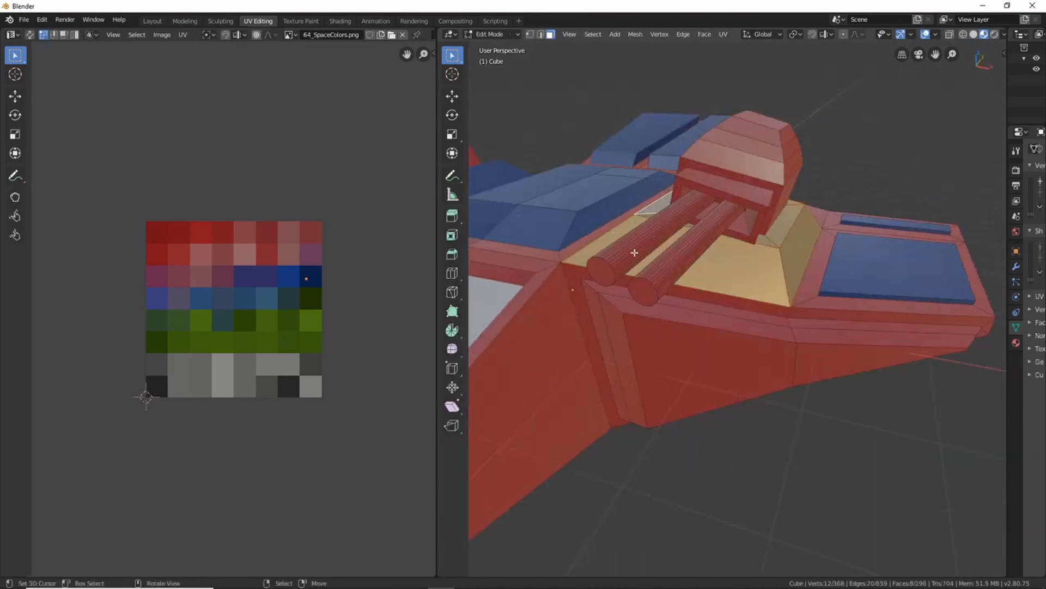
key("l")
left_click(720, 284)
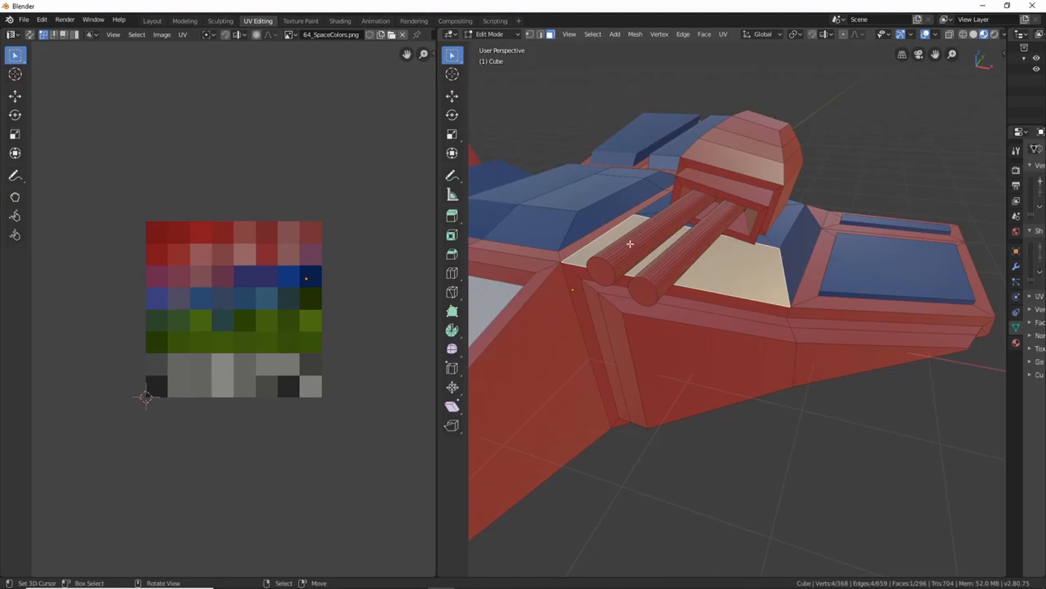
left_click(629, 250)
key("l")
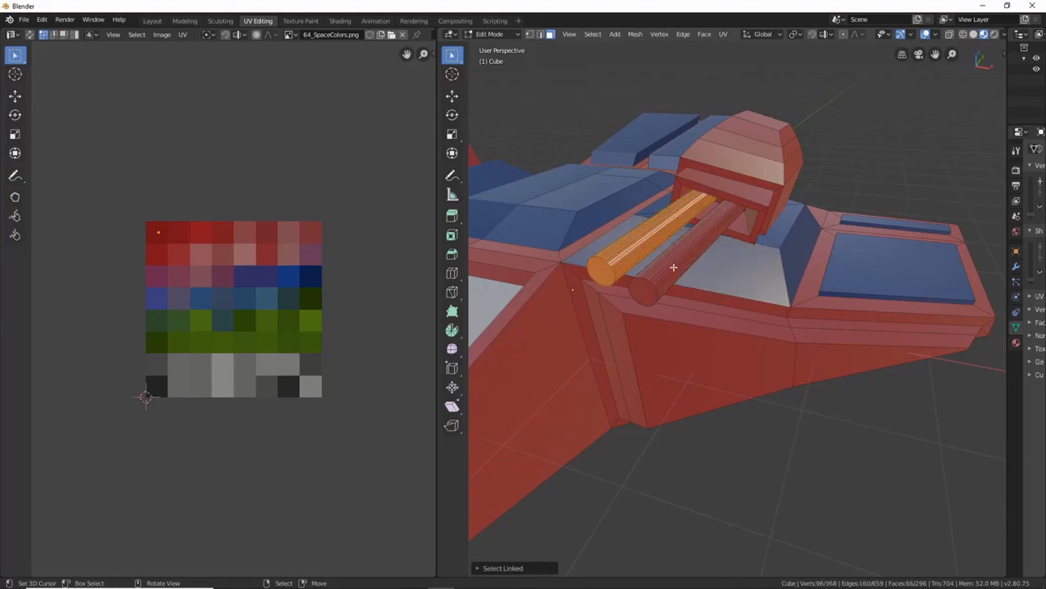
key("l")
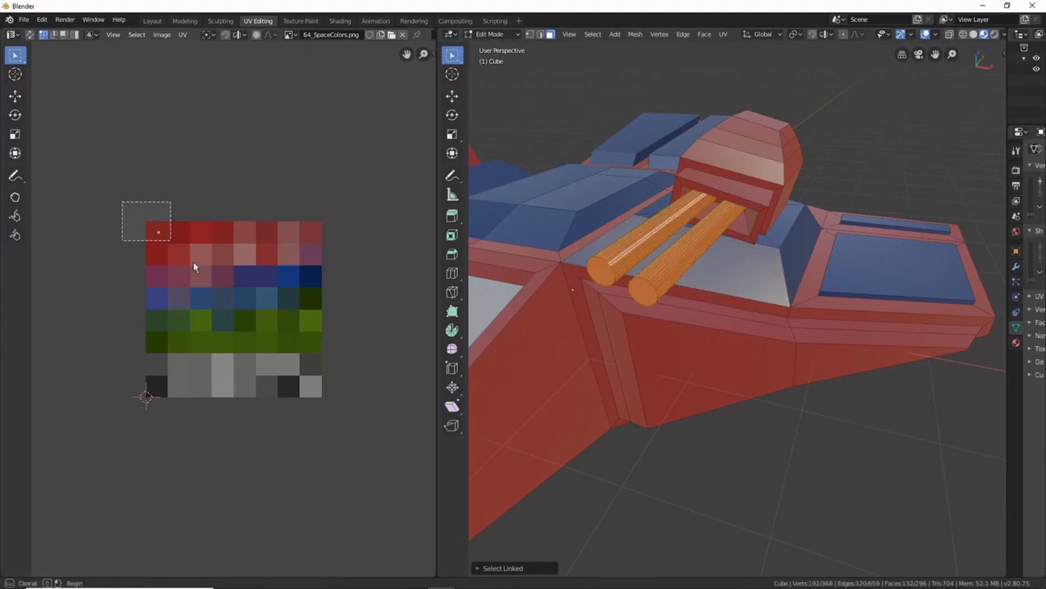
Move the gun barrels' UVs onto the first near-black swatch in the palette's bottom row and check them in Object Mode
key("g")
left_click(218, 445)
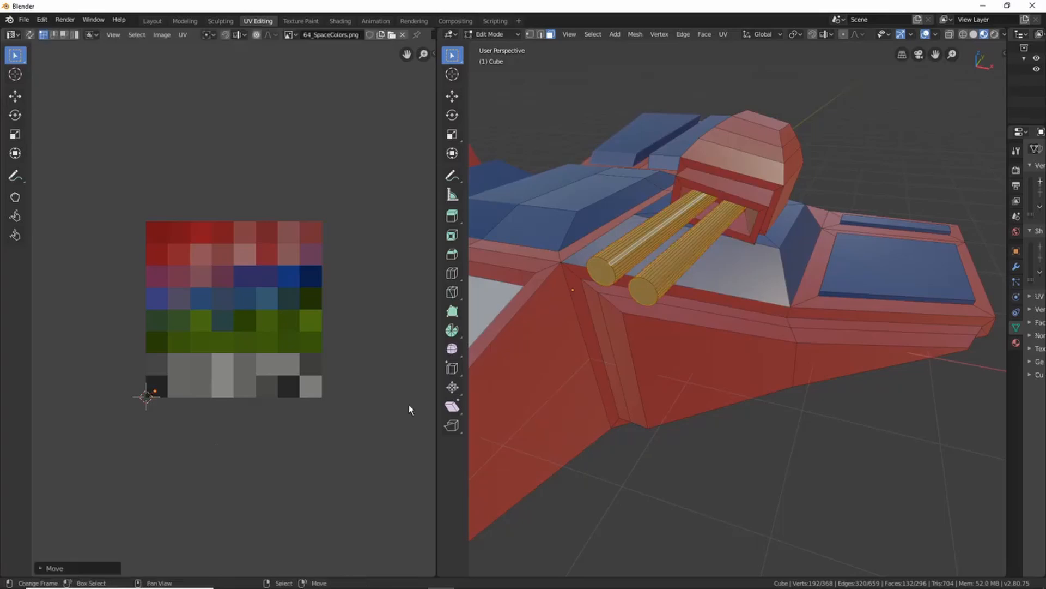
key("Tab")
middle_click_drag(691, 357, 663, 323)
scroll(591, 349, "down", 5)
scroll(673, 353, "up", 5)
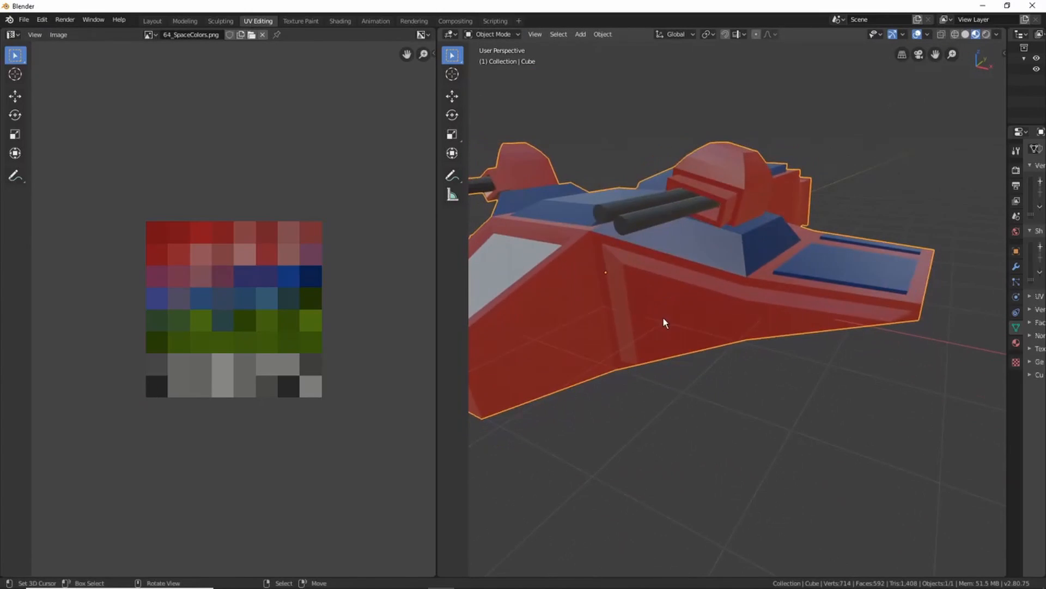
In Edit Mode, select the two large inset faces on the front side of the wing below the turret
key("Tab")
left_click(663, 317)
left_click(767, 319, "shift")
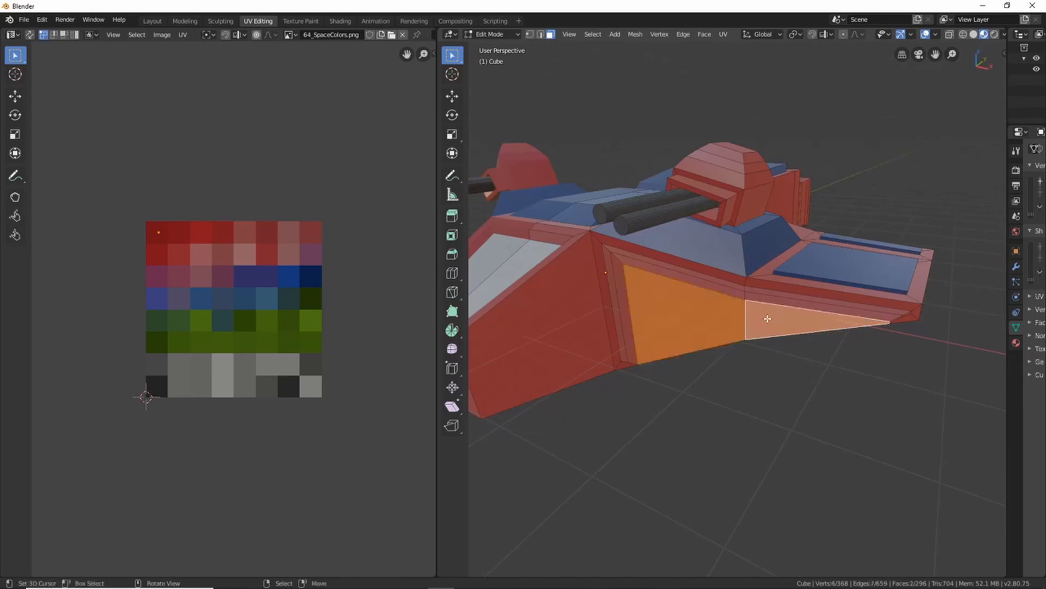
Grow the face selection to cover the wing's whole recessed side panel and its inner border
key("ctrl+KP_Add")
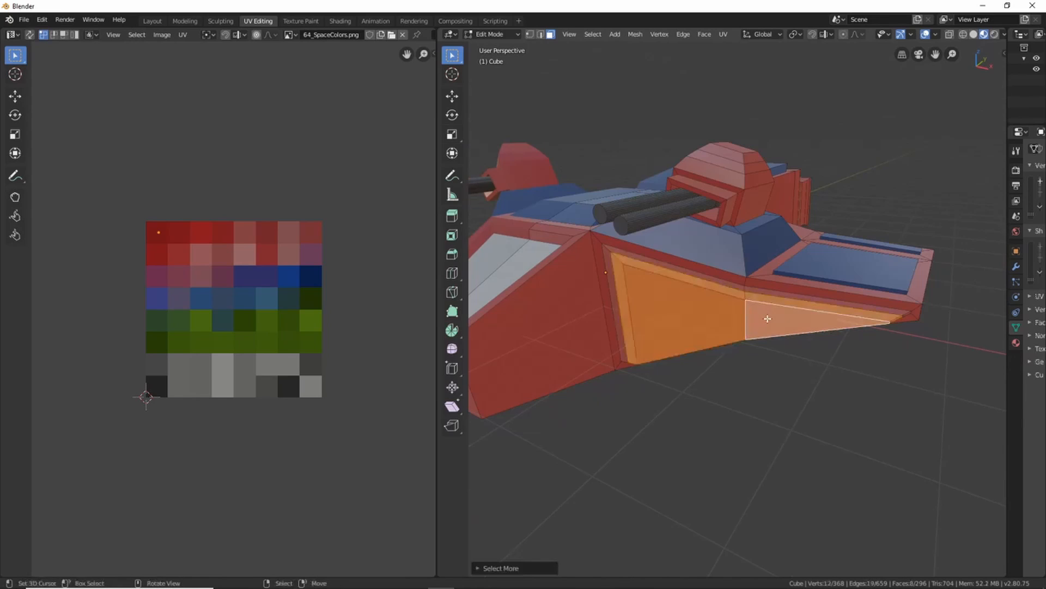
key("ctrl+KP_Add")
middle_click_drag(765, 318, 705, 315)
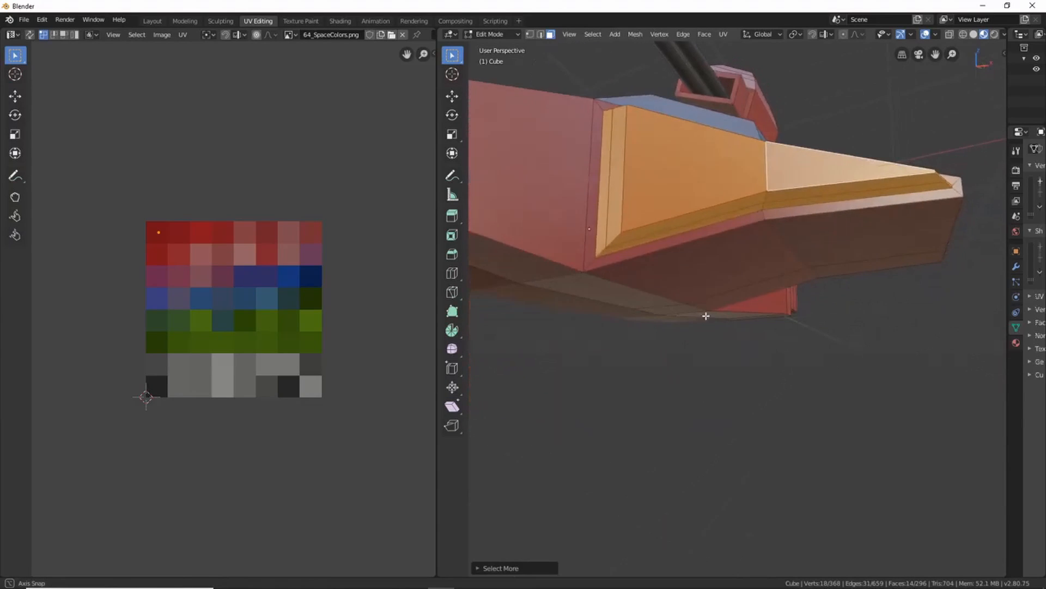
middle_click_drag(674, 248, 573, 303)
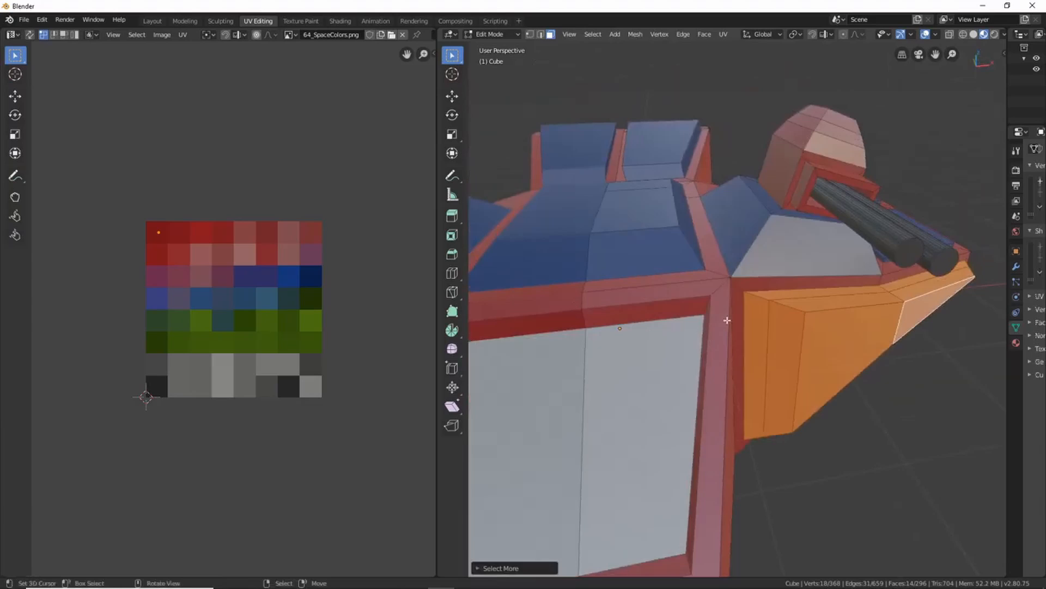
middle_click_drag(727, 321, 649, 349)
Try the plum swatch, first in the third palette row, on the wing's side panel by moving its UVs there
left_click_drag(143, 200, 198, 265)
key("g")
left_click(225, 338)
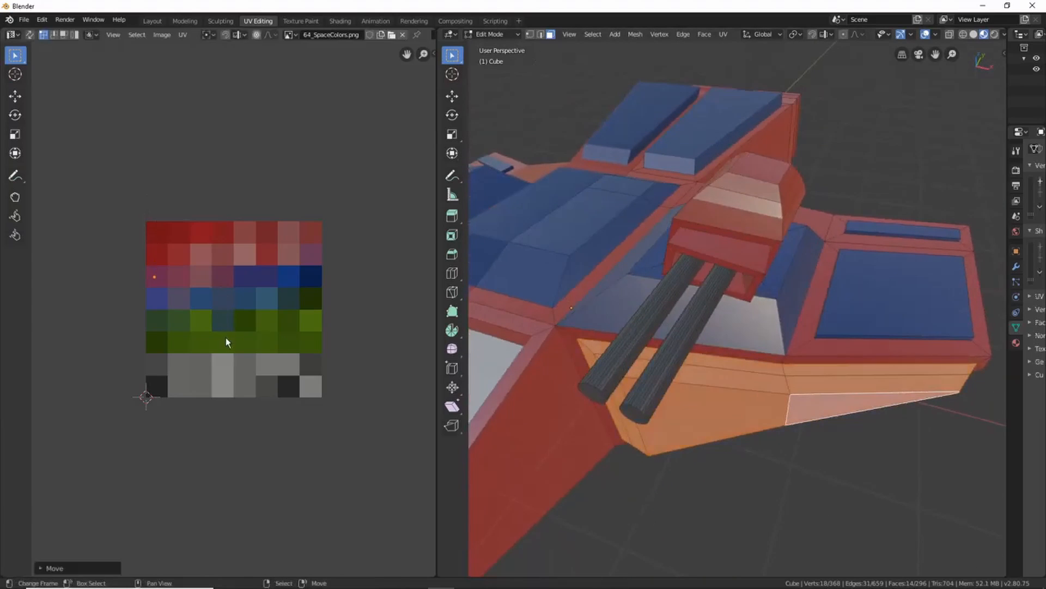
key("Tab")
scroll(714, 382, "down", 5)
middle_click_drag(715, 355, 759, 343)
scroll(757, 338, "up", 5)
middle_click_drag(729, 289, 605, 301)
Recolor the wing's side panel by moving its UVs to the fourth, muted red swatch in the second palette row
key("Tab")
key("g")
left_click(234, 340)
key("Tab")
key("Tab")
left_click_drag(130, 262, 170, 314)
key("g")
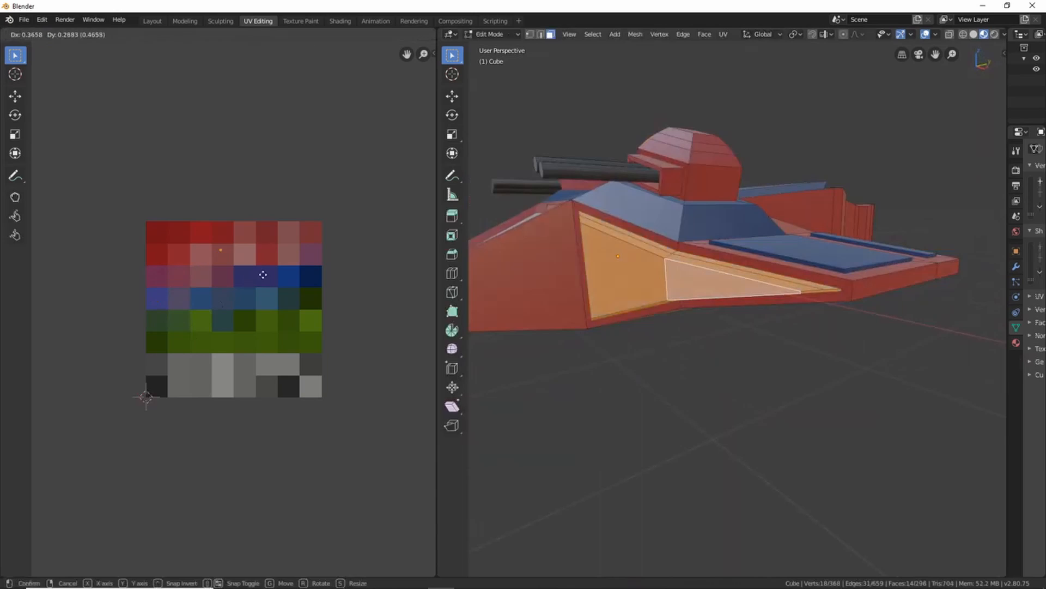
left_click(264, 275)
Select the innermost face inside one rear engine and grow the selection outward along the engine's inner walls
key("Tab")
middle_click_drag(522, 290, 753, 235)
key("Tab")
left_click(753, 250)
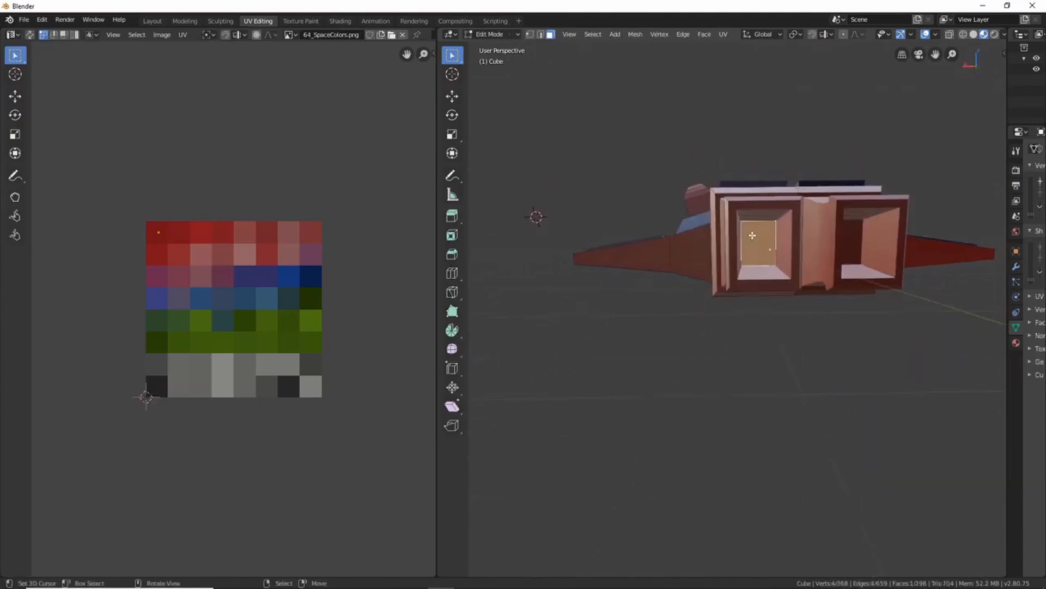
scroll(772, 257, "up", 3)
key("ctrl+KP_Add")
key("ctrl+KP_Add")
key("ctrl+KP_Add")
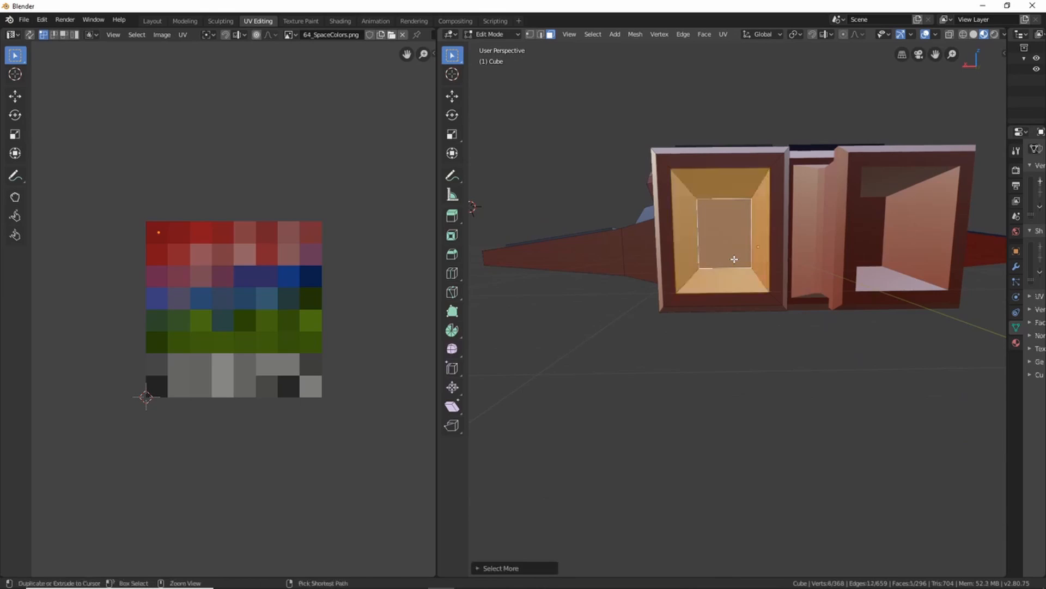
Extend the selection over the engine housing and rear hull rim, and move its UVs to the seventh, dark swatch in the bottom palette row
middle_click_drag(666, 293, 734, 337)
key("ctrl+KP_Add")
key("ctrl+KP_Add")
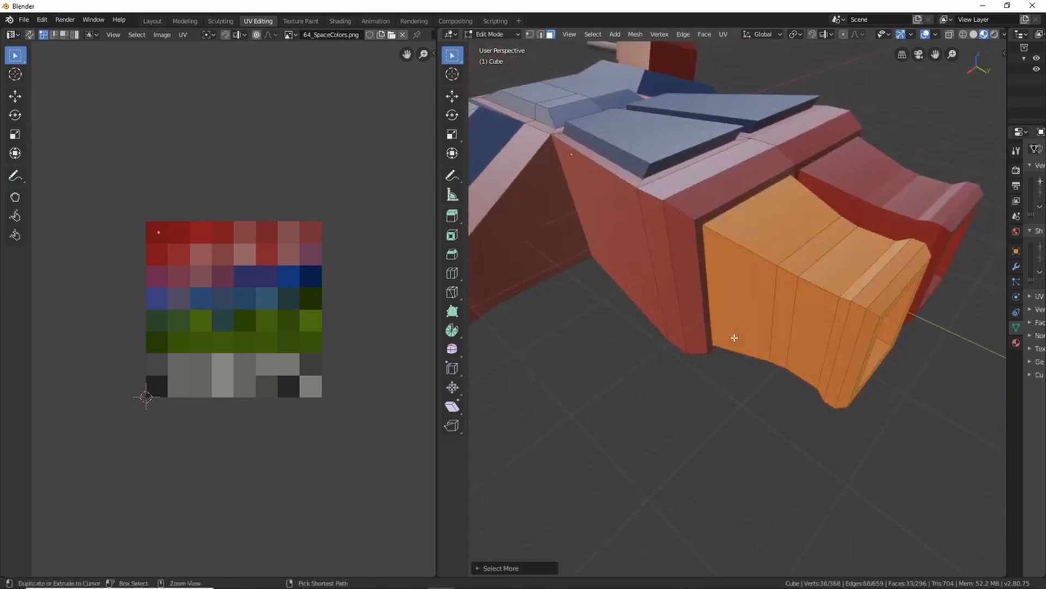
middle_click_drag(750, 376, 703, 355)
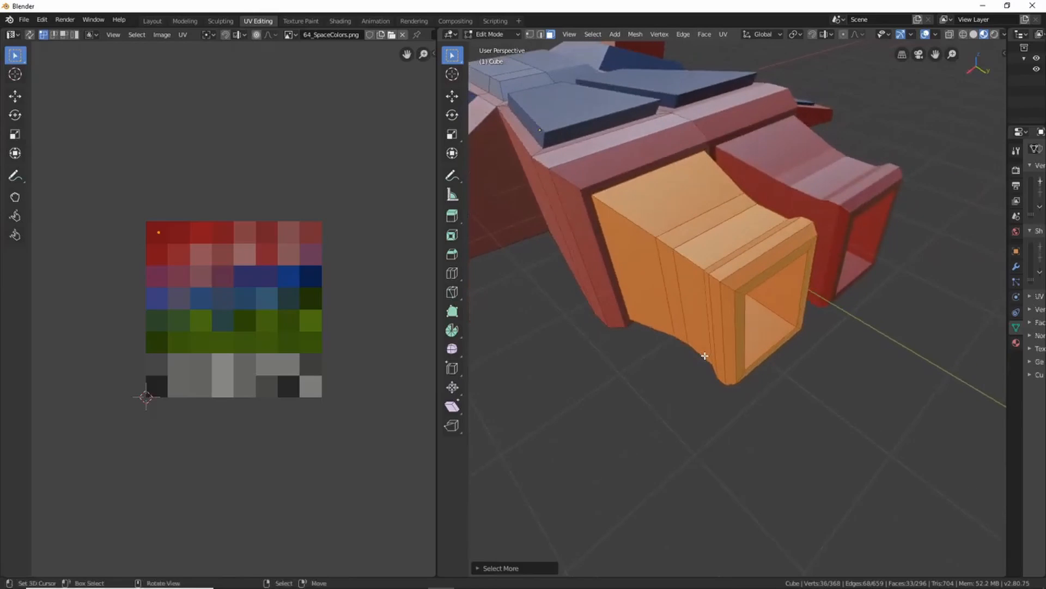
key("ctrl+KP_Add")
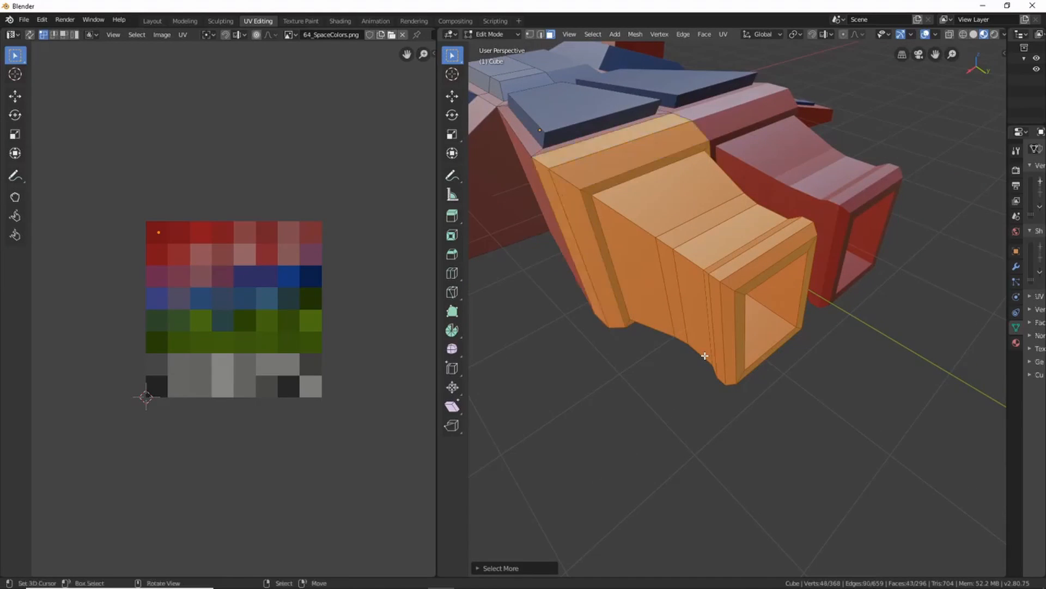
middle_click_drag(686, 313, 719, 318)
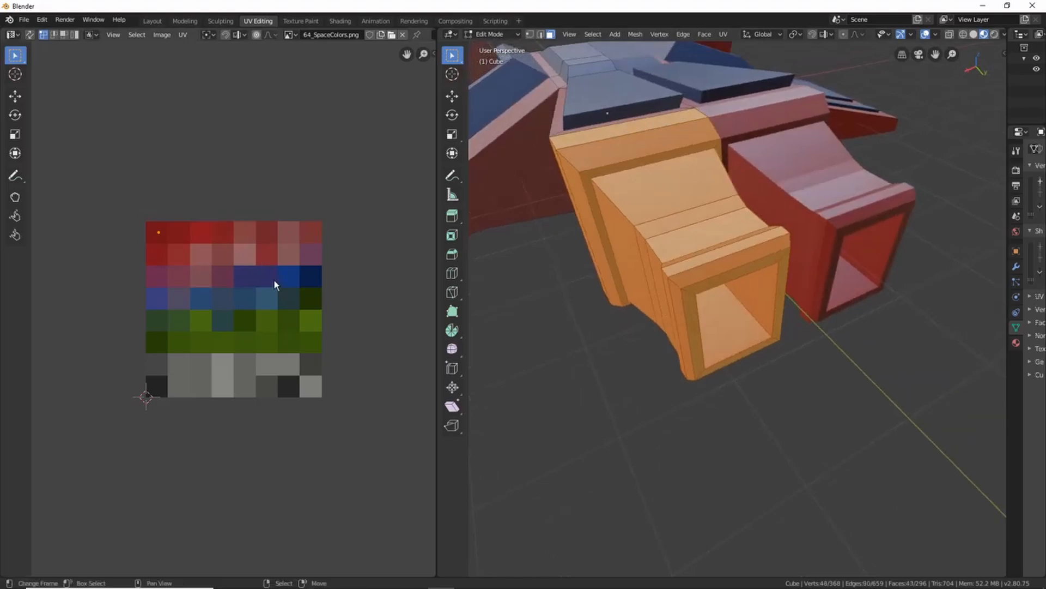
key("g")
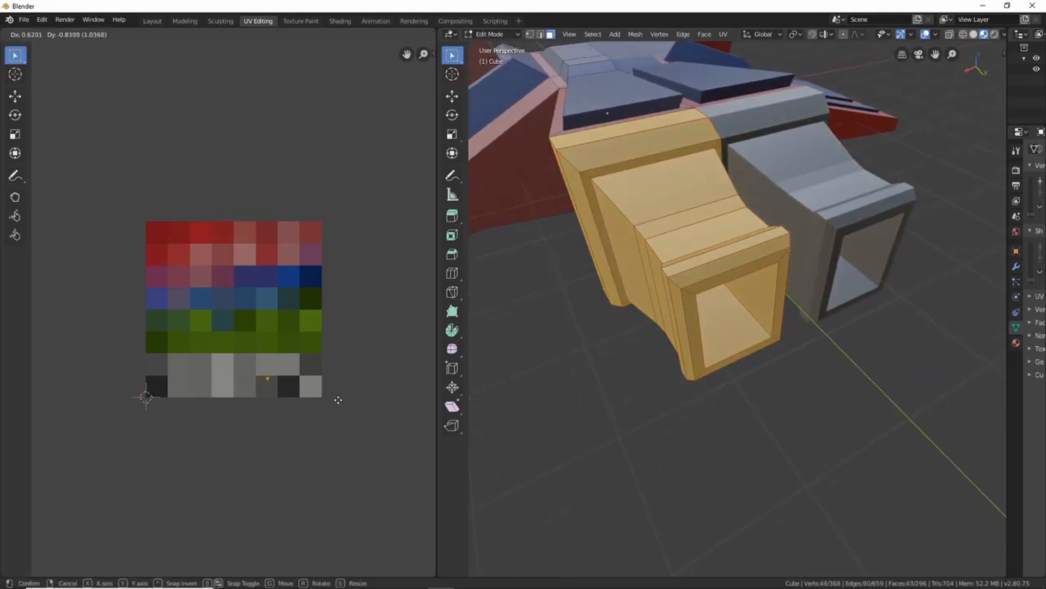
left_click(351, 409)
Shrink the selection to the engine's nozzle end and move its UVs to the first, dark swatch in the bottom palette row
middle_click_drag(647, 355, 703, 307)
key("Tab")
key("Tab")
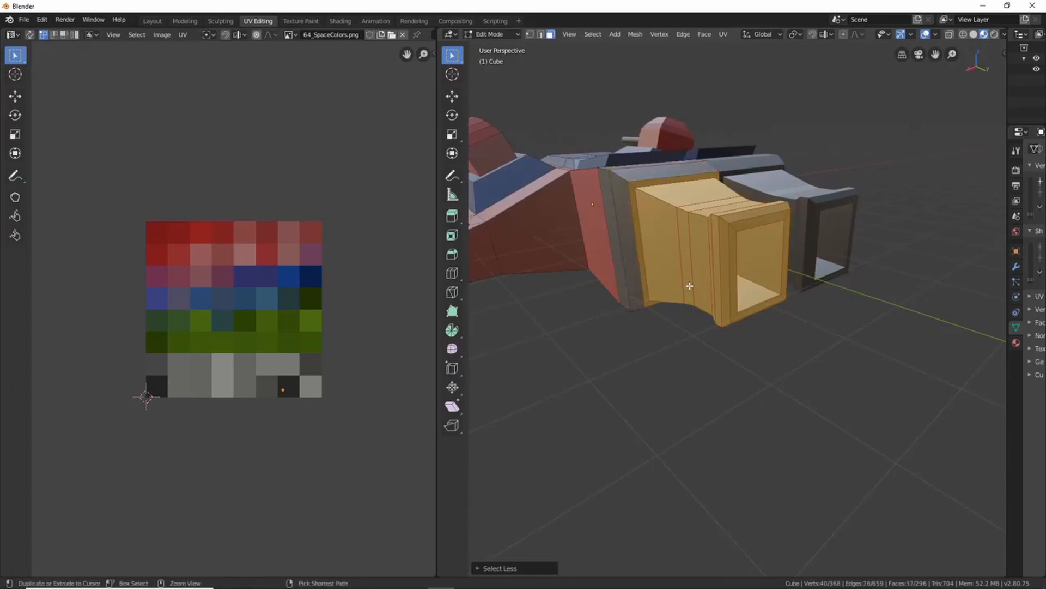
key("ctrl+KP_Subtract")
key("ctrl+KP_Subtract")
key("ctrl+KP_Subtract")
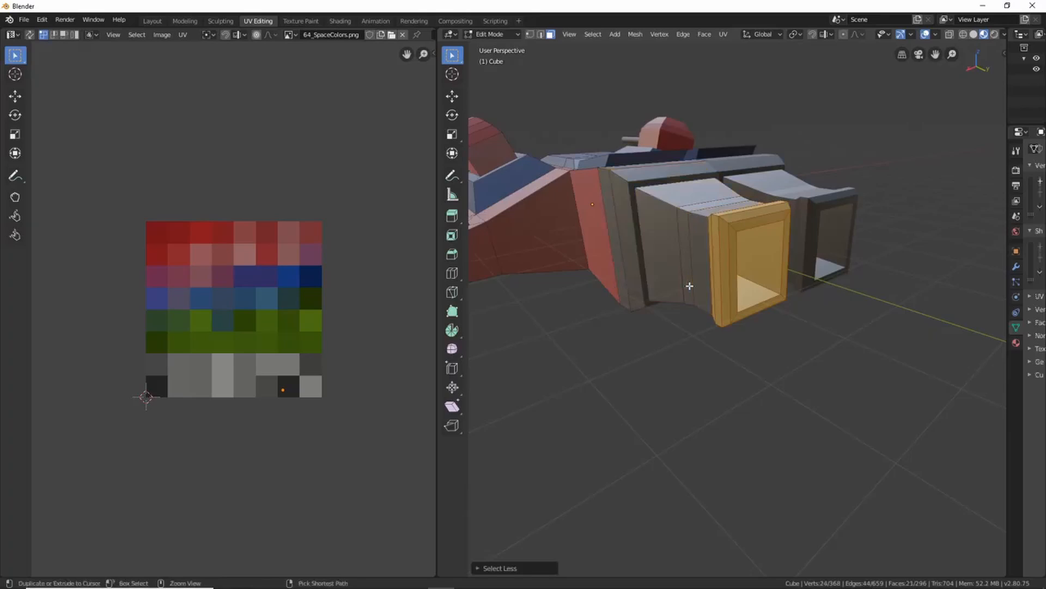
key("g")
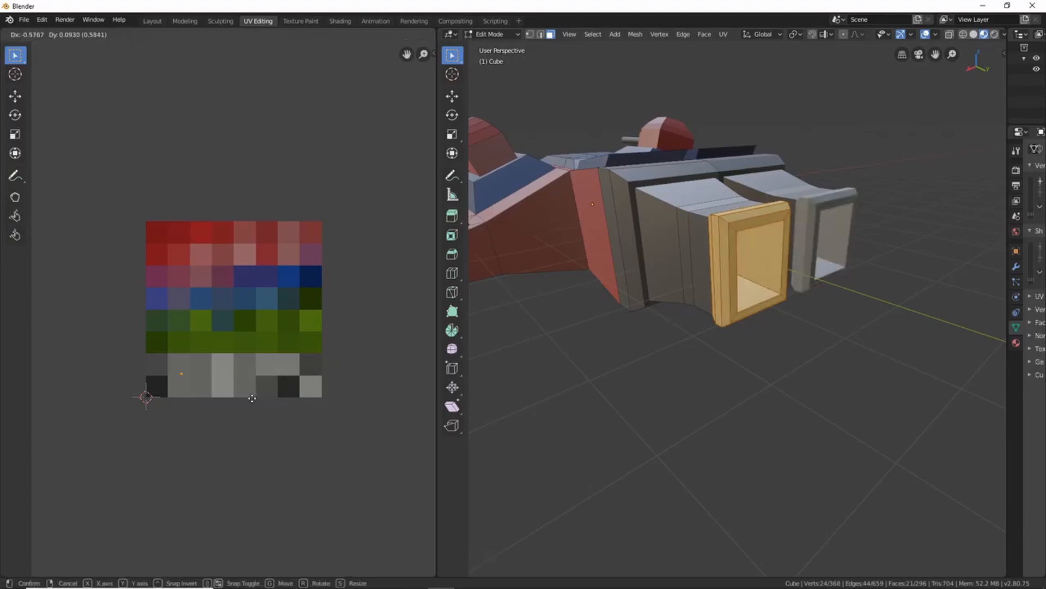
left_click(234, 411)
Examine the recolored engines and the underside of the ship from several angles
key("Tab")
middle_click_drag(698, 334, 694, 260)
scroll(707, 332, "down", 4)
scroll(661, 349, "up", 4)
scroll(638, 283, "down", 4)
scroll(687, 266, "up", 4)
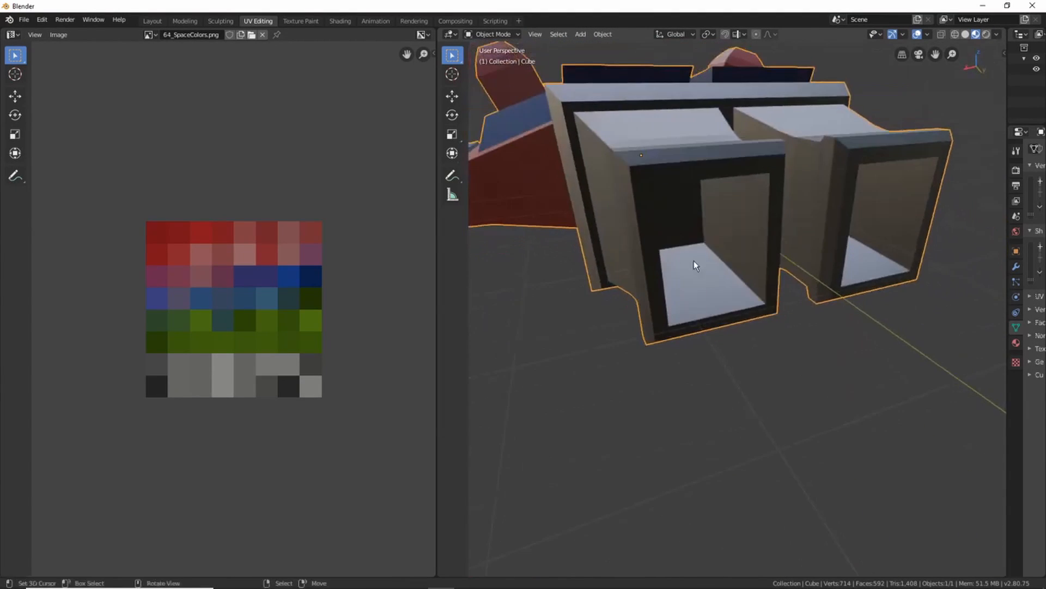
key("Tab")
scroll(633, 278, "down", 4)
middle_click_drag(633, 278, 679, 311)
scroll(661, 322, "up", 4)
scroll(661, 322, "down", 4)
scroll(661, 306, "up", 3)
Select the three adjoining faces along the hull's underside and inset them about 0.13 with Boundary off
left_click(725, 305)
left_click(691, 285)
left_click(745, 287)
left_click(703, 271, "shift")
left_click(638, 276, "shift")
key("i")
key("i")
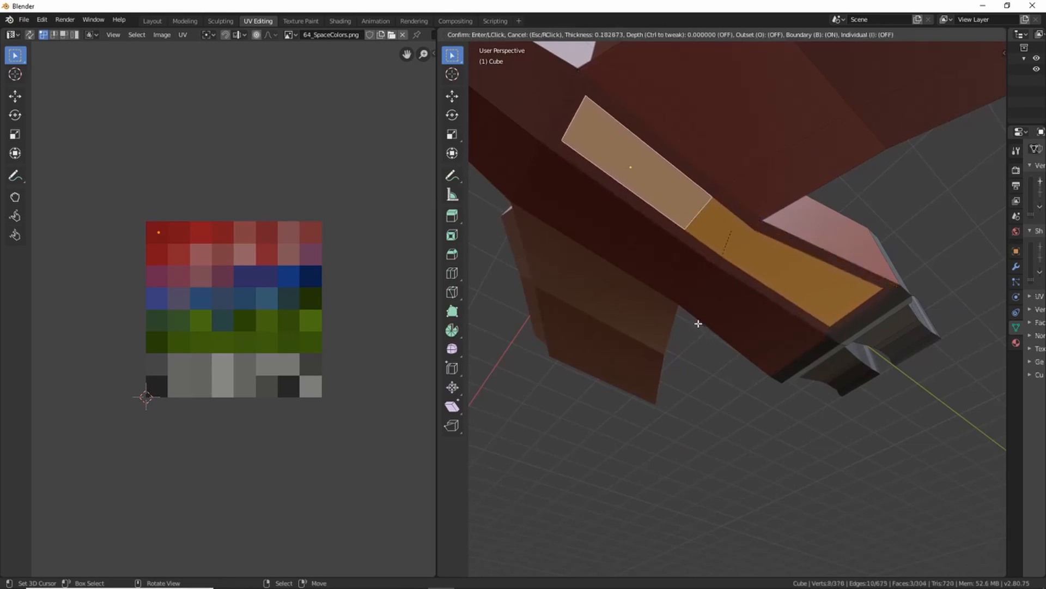
key("b")
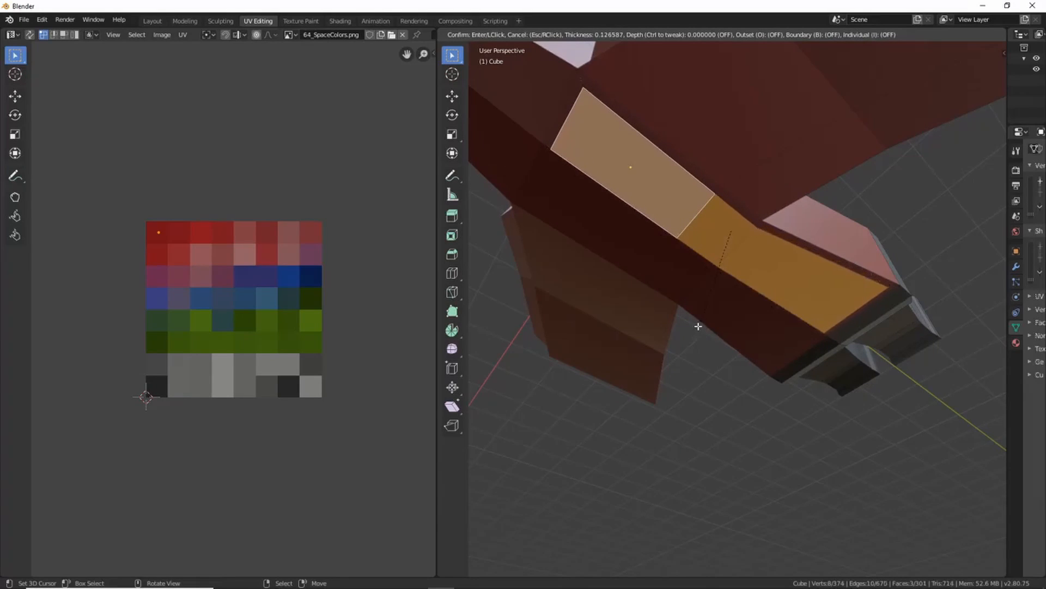
left_click(694, 324)
Extrude the inset underside strip outward from the hull and scale its end faces down to about 0.96
middle_click_drag(694, 325, 741, 381)
key("e")
left_click(774, 357)
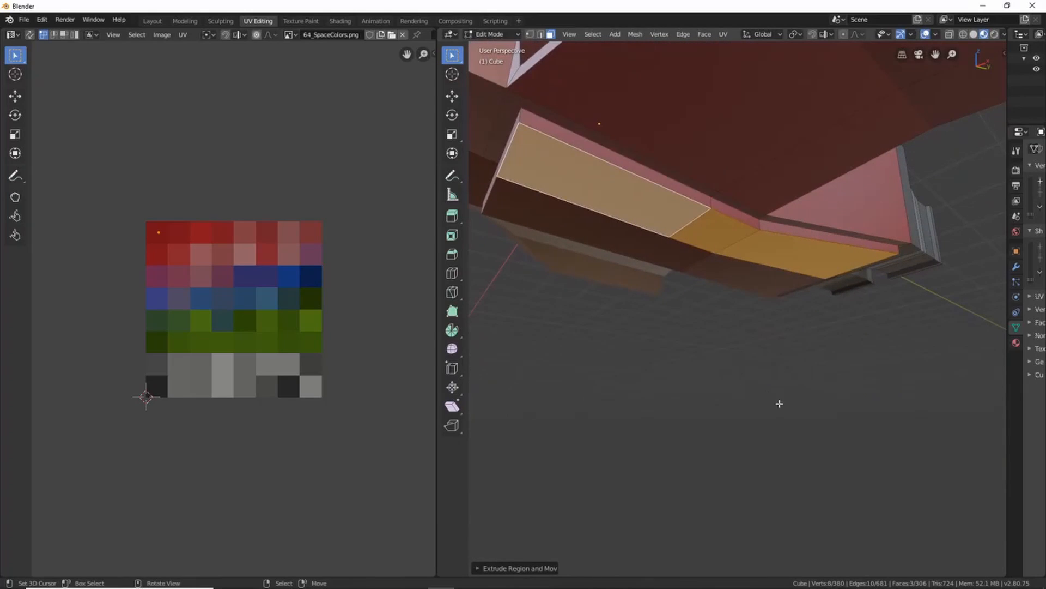
key("i")
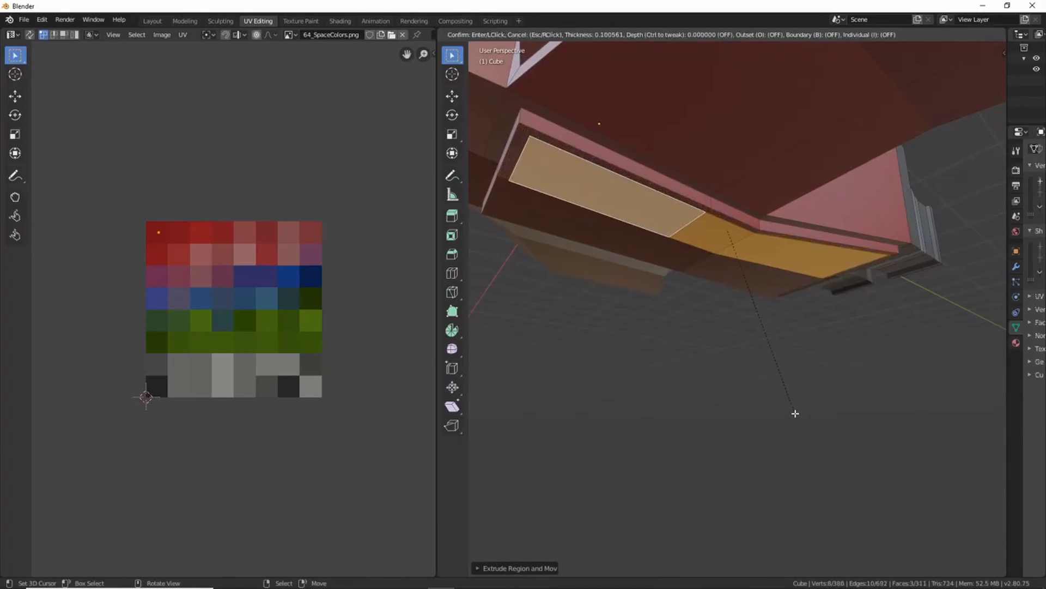
key("Escape")
key("s")
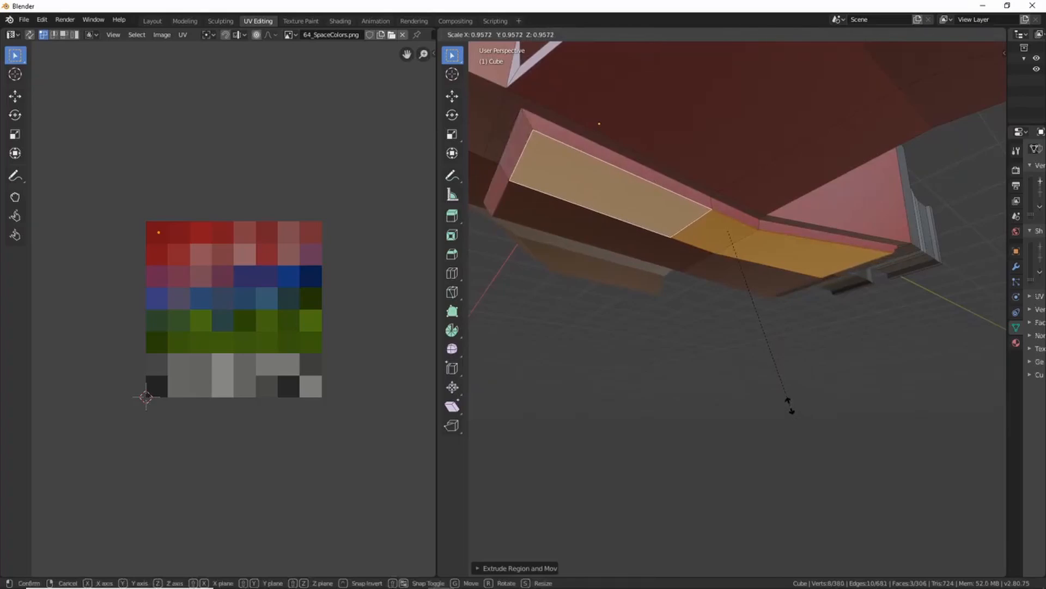
key("Escape")
Inset the extruded underside strip again, then extrude its inner faces inward as a recess and scale them
key("i")
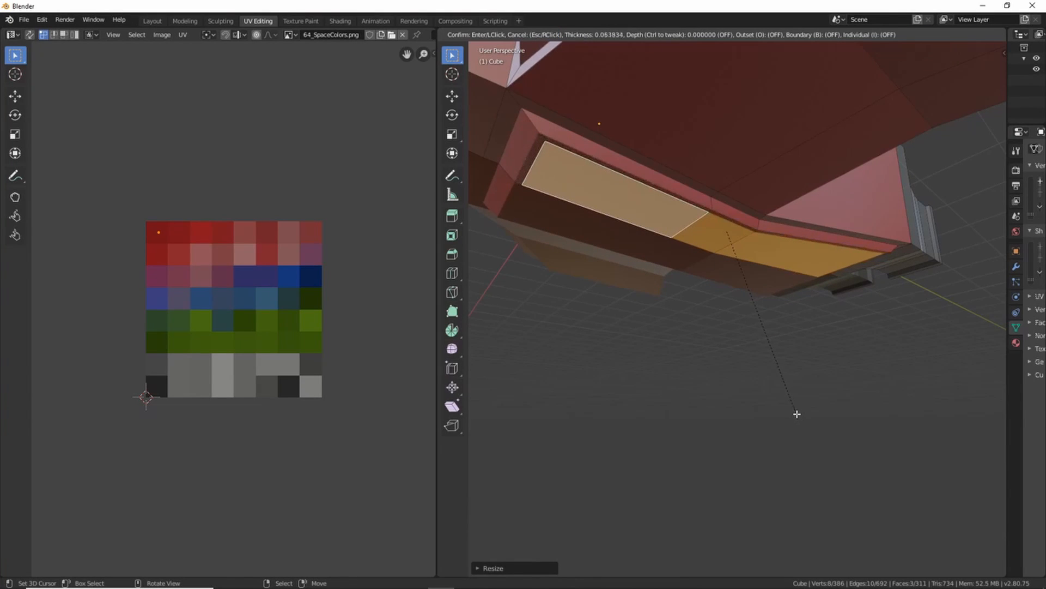
left_click(807, 426)
key("e")
key("s")
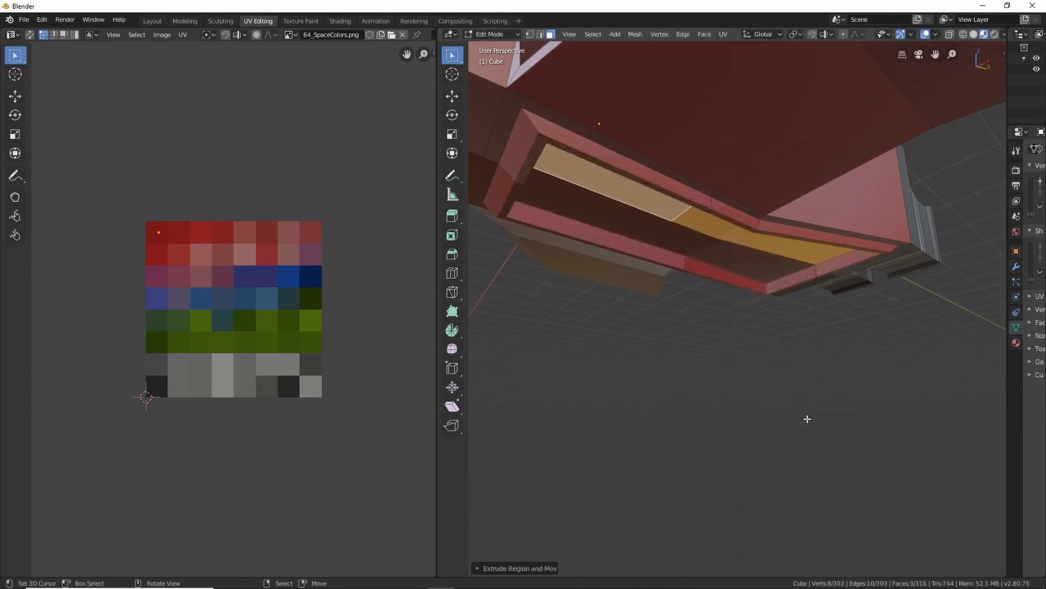
left_click(790, 404)
Examine the finished spacecraft in Object Mode from near and far and from several sides
middle_click_drag(767, 396, 599, 260)
scroll(692, 322, "up", 3)
key("Tab")
scroll(672, 243, "down", 4)
scroll(731, 273, "up", 4)
scroll(766, 245, "down", 6)
scroll(750, 309, "up", 4)
scroll(661, 299, "down", 3)
scroll(682, 303, "up", 3)
scroll(607, 306, "down", 3)
scroll(701, 267, "up", 3)
scroll(689, 311, "up", 5)
scroll(705, 285, "down", 4)
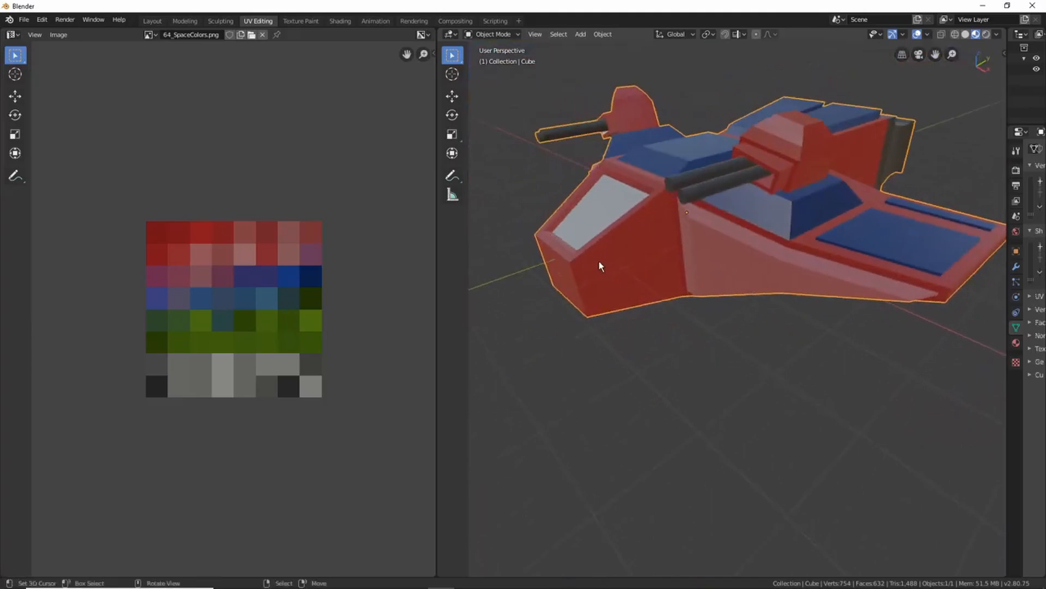
scroll(659, 245, "down", 3)
middle_click_drag(659, 244, 724, 253)
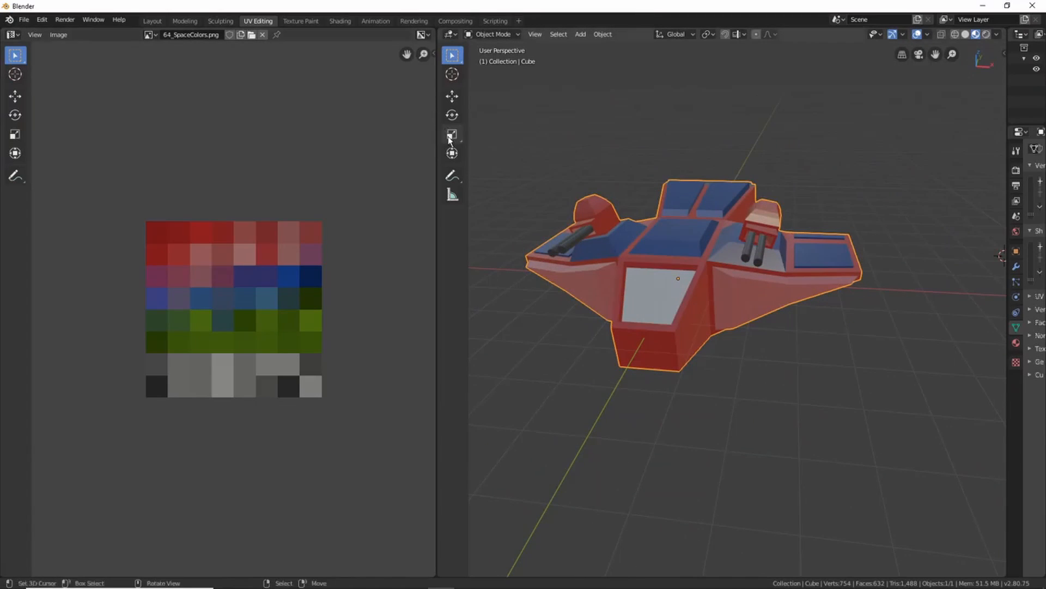
Widen the 3D viewport and save the project as Spacecraft_1.blend in the Blender Stuff folder
left_click_drag(438, 155, 260, 157)
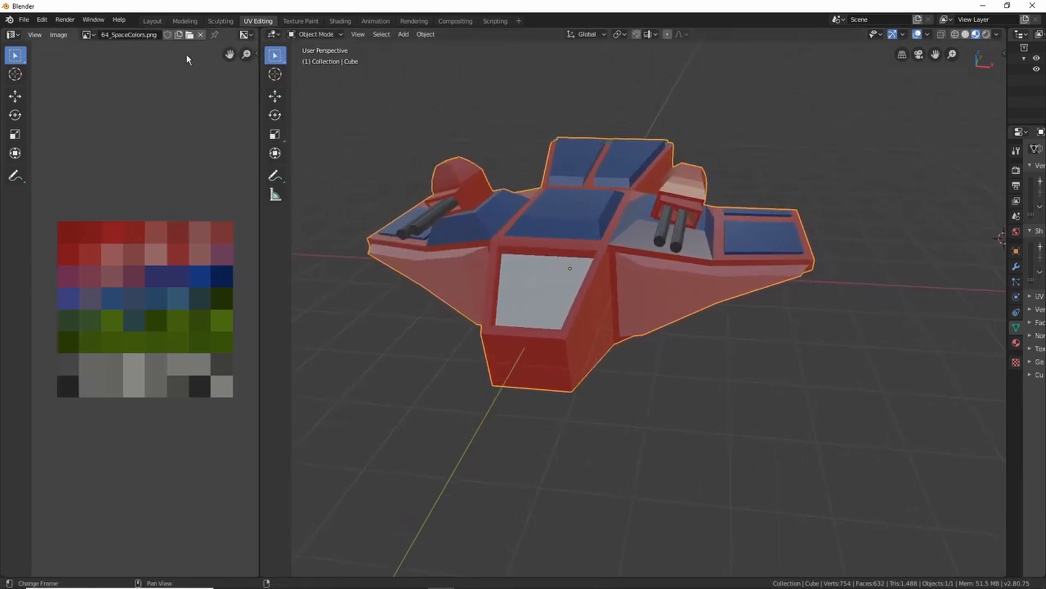
left_click(24, 19)
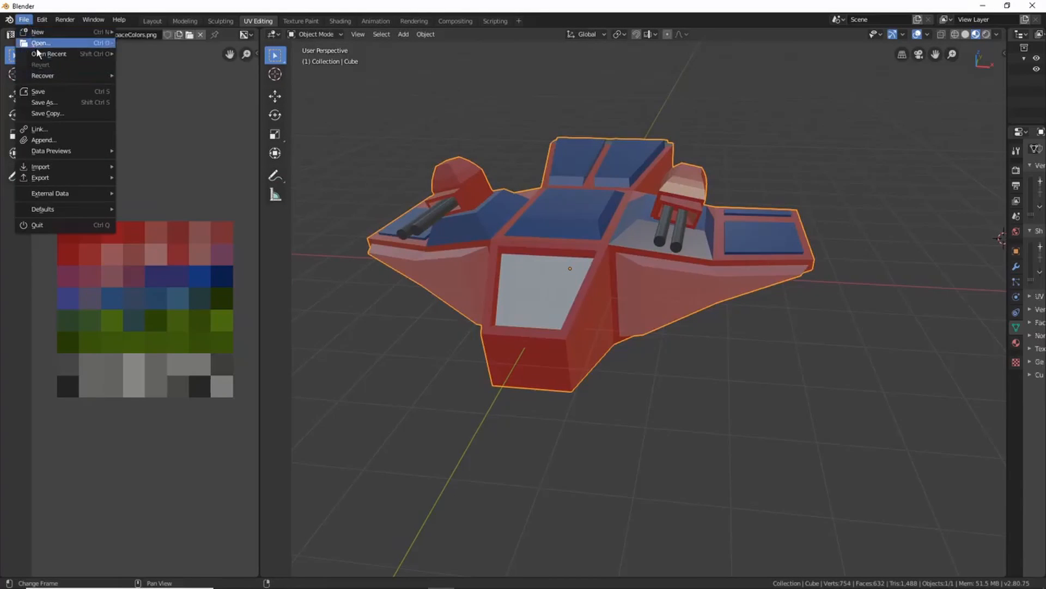
left_click(52, 96)
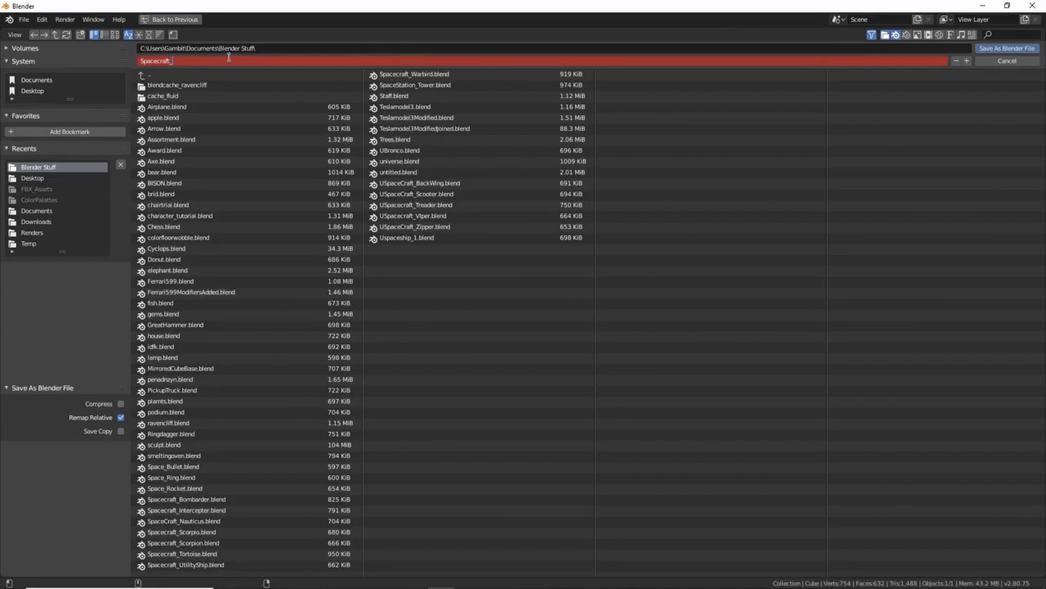
left_click(1001, 50)
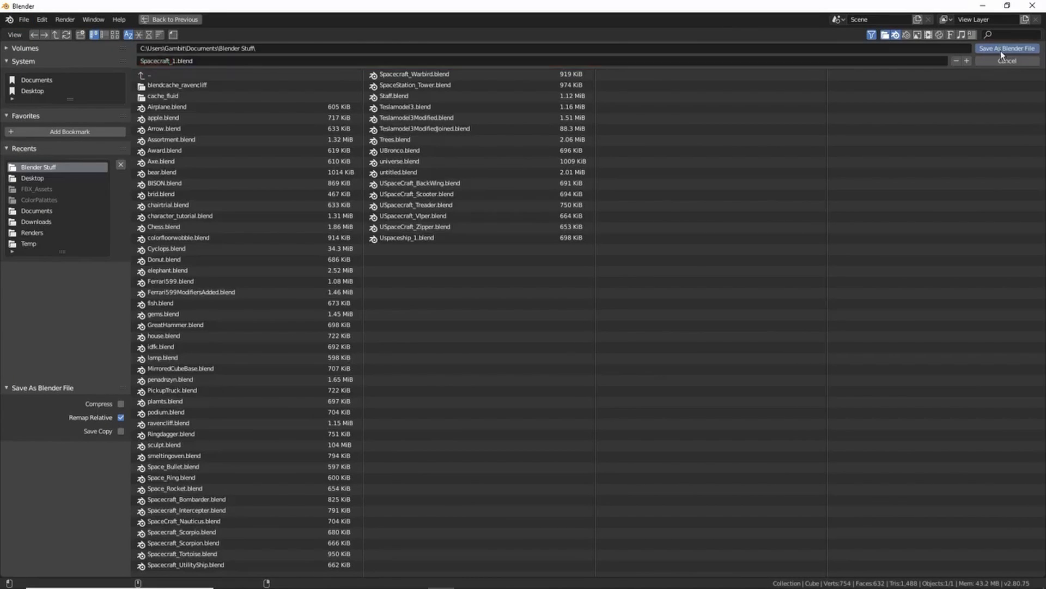
middle_click_drag(539, 296, 382, 286)
scroll(381, 286, "down", 5)
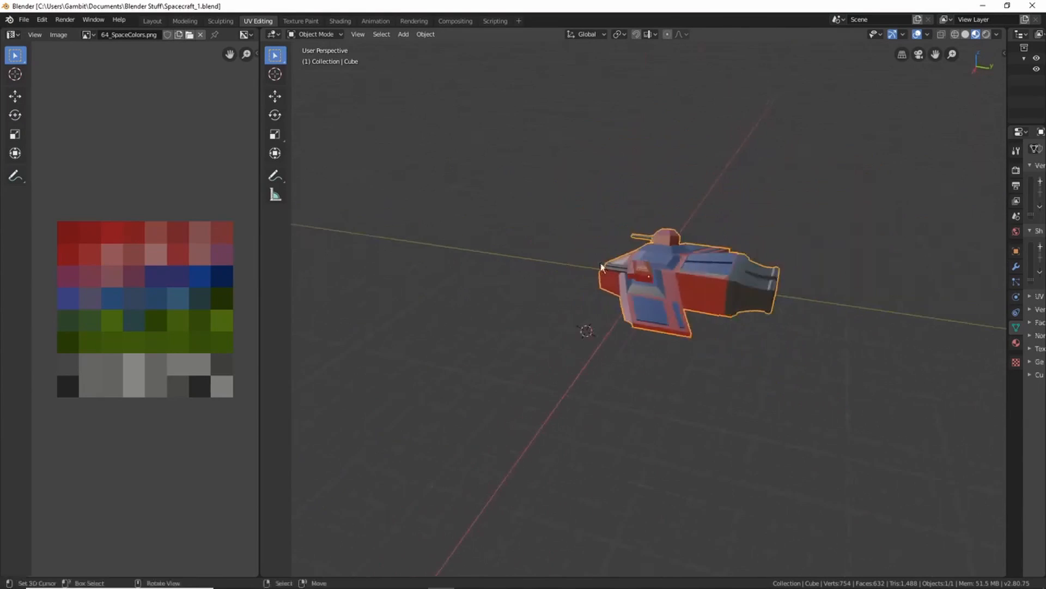
middle_click_drag(657, 300, 654, 322)
scroll(594, 278, "up", 5)
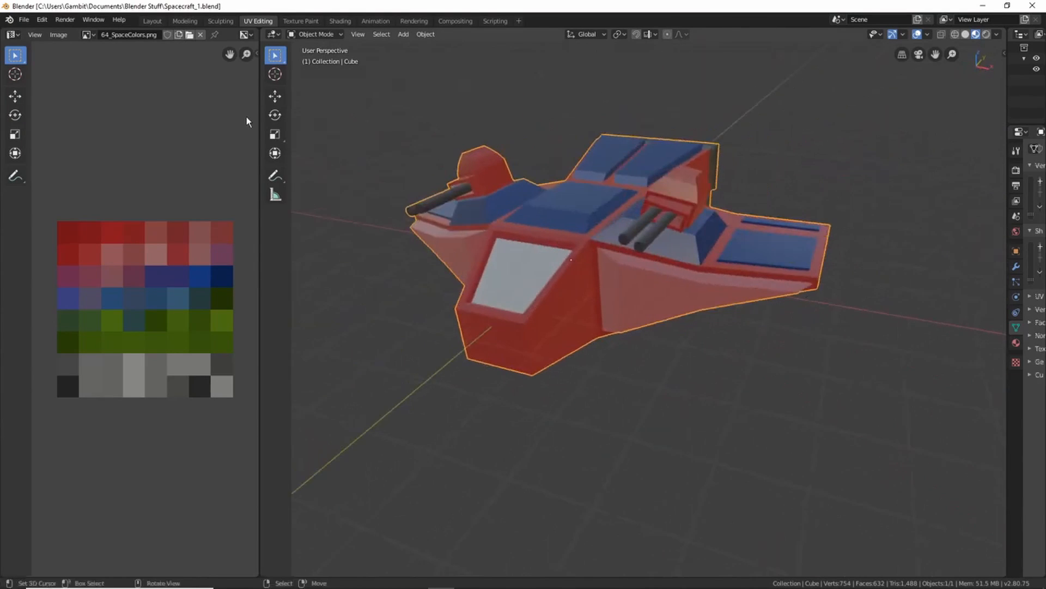
left_click(24, 19)
mouse_move(62, 176)
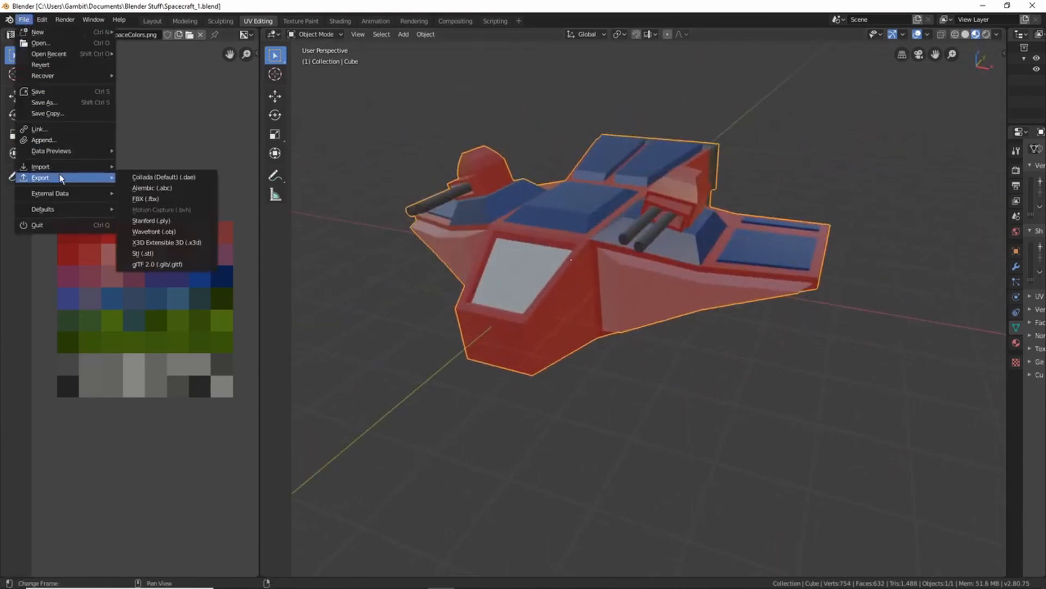
left_click(148, 198)
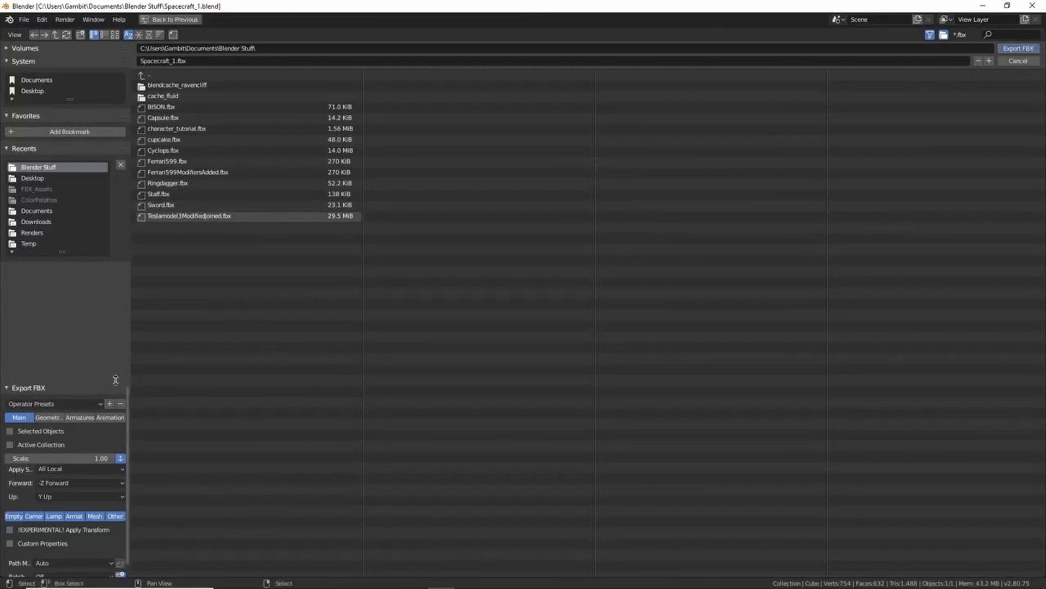
scroll(44, 408, "down", 1)
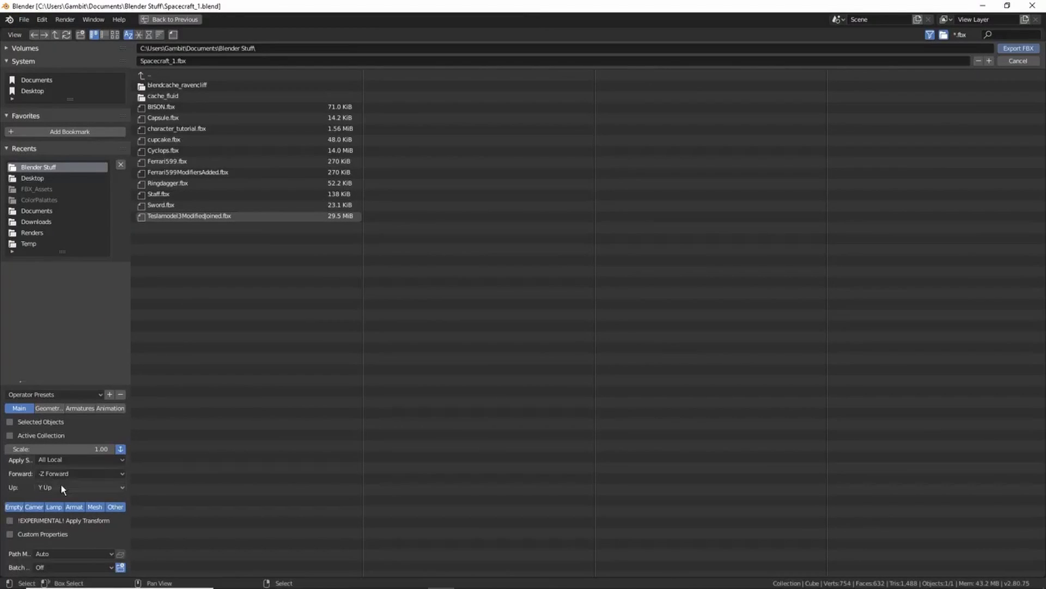
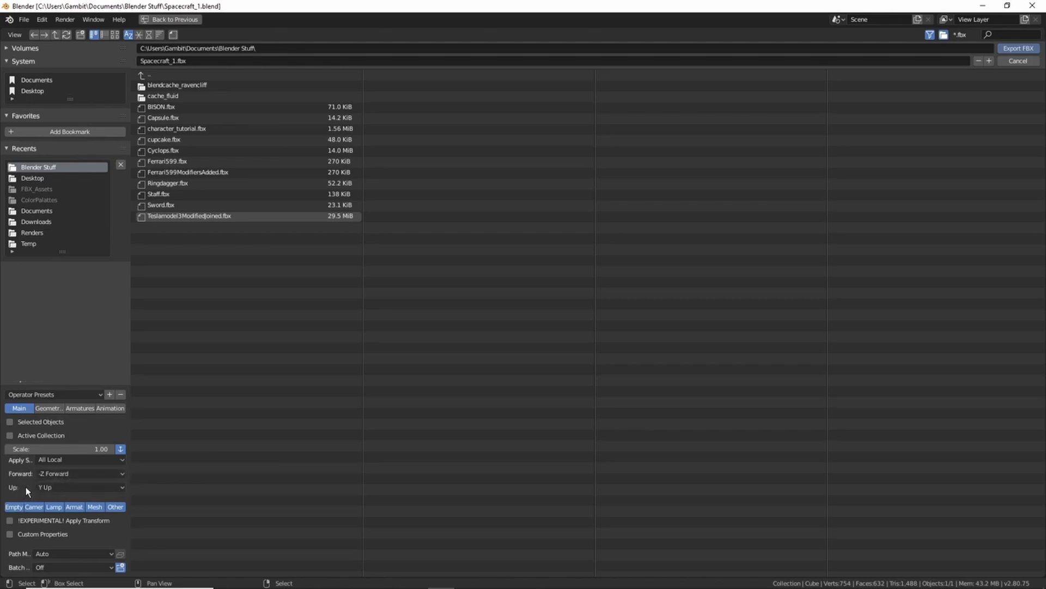
left_click(1021, 62)
Export the spacecraft as Spacecraft_1.fbx to the Blender Stuff folder with -Y Forward and Z Up
middle_click_drag(528, 184, 959, 72)
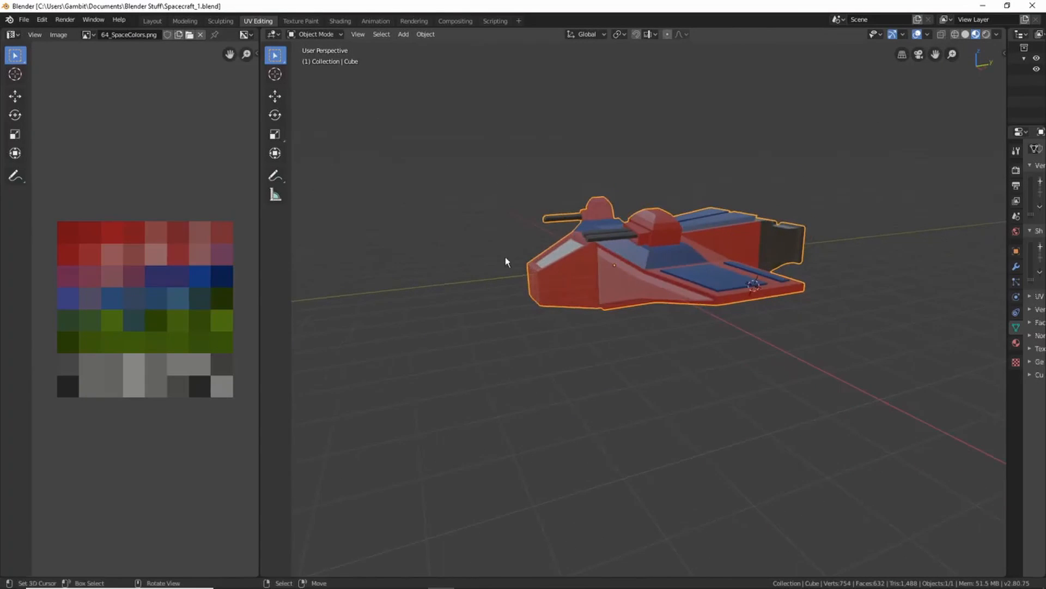
middle_click_drag(612, 288, 544, 230)
middle_click_drag(471, 263, 469, 264)
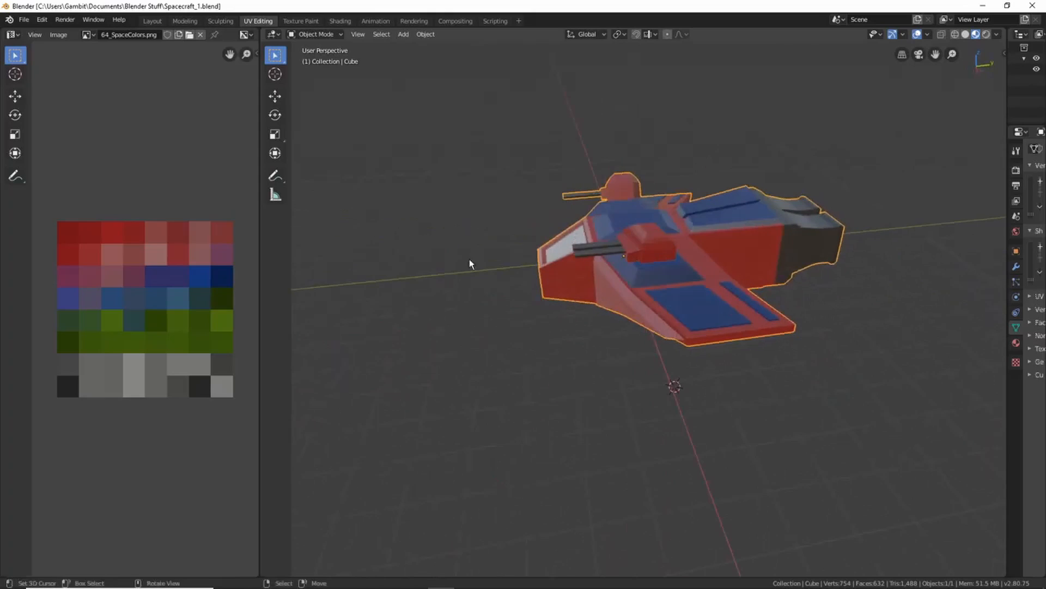
middle_click_drag(552, 291, 654, 278)
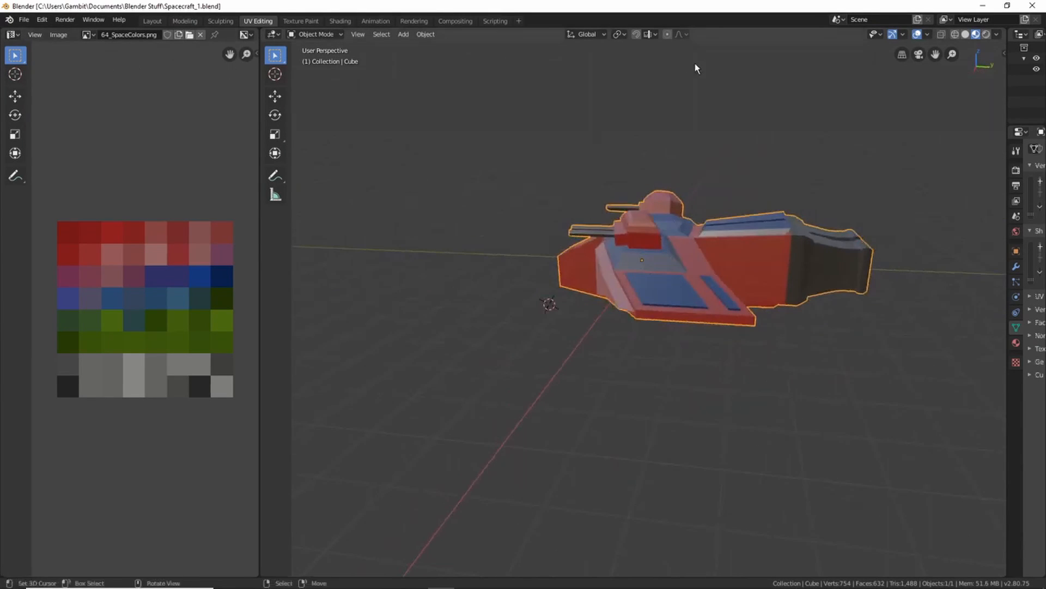
left_click(25, 20)
mouse_move(47, 180)
left_click(165, 198)
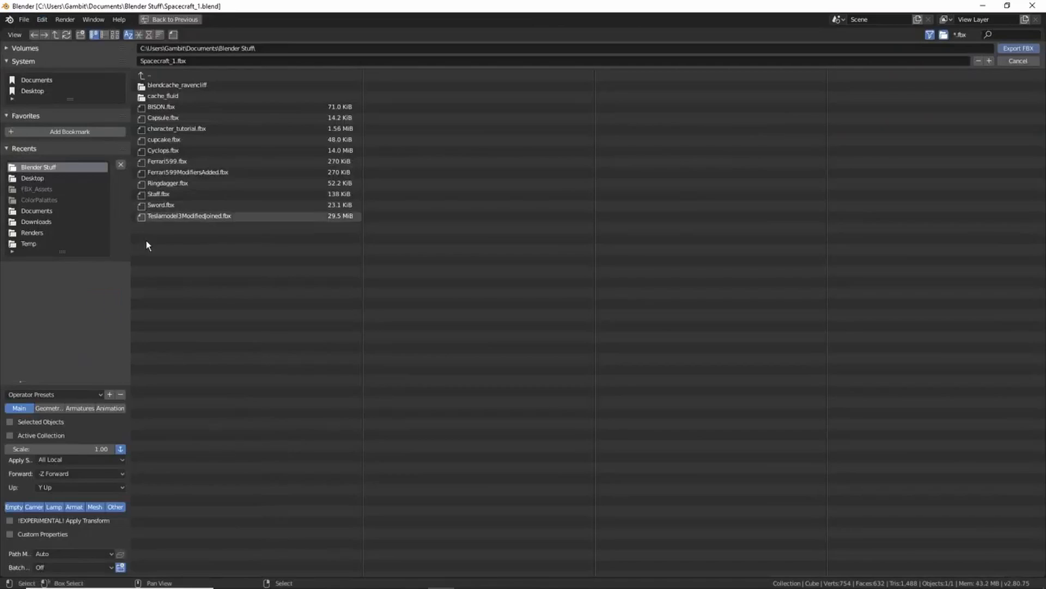
left_click(70, 473)
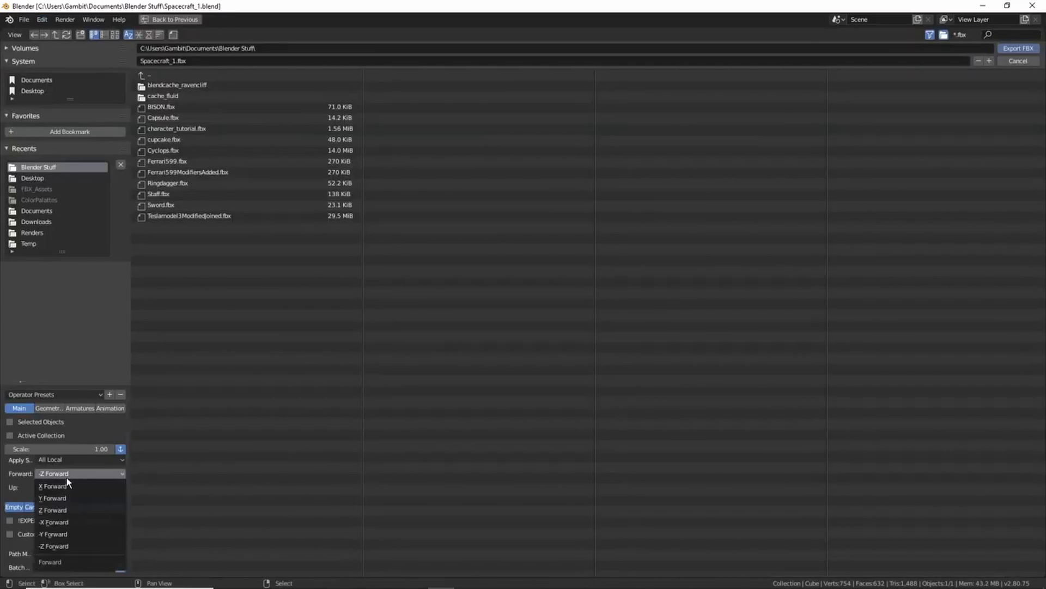
left_click(59, 534)
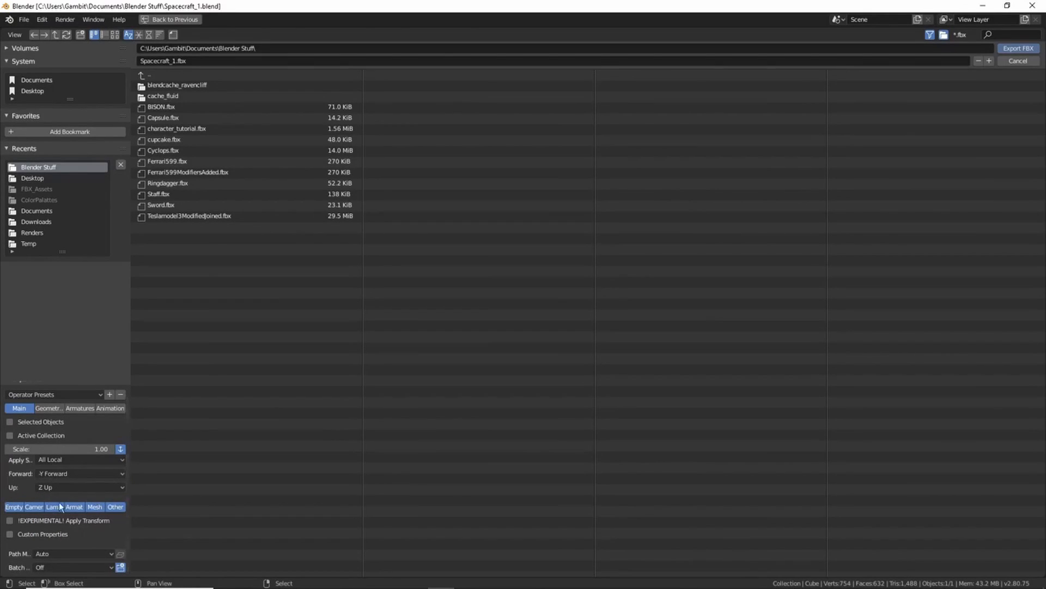
scroll(69, 519, "up", 1)
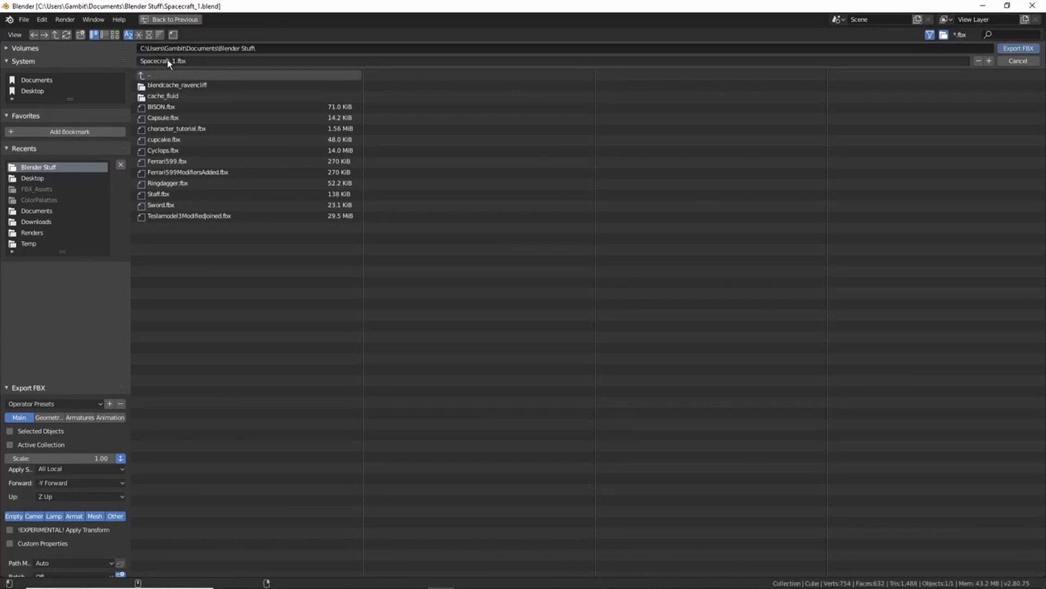
left_click(1013, 49)
Turn on the Face Orientation overlay for the deselected spacecraft
middle_click_drag(481, 205, 631, 216)
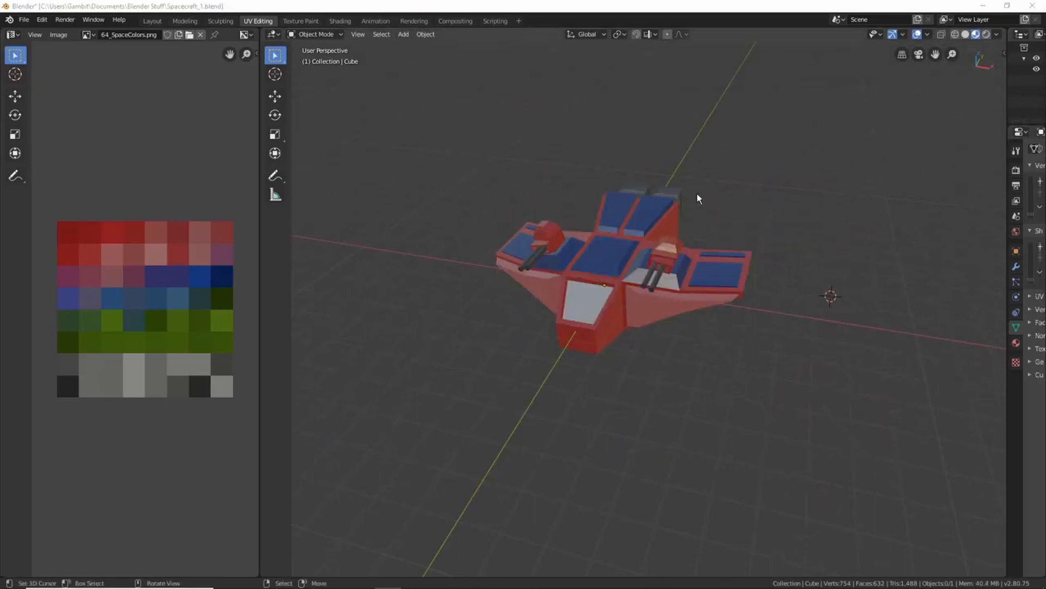
left_click(734, 222)
middle_click_drag(764, 278, 763, 230)
scroll(696, 227, "up", 3)
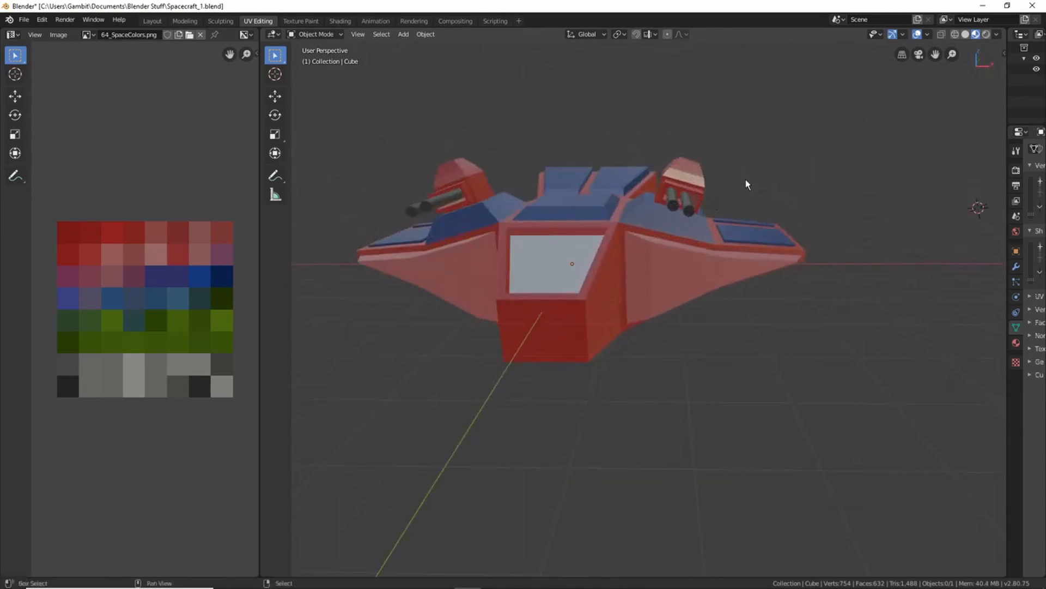
middle_click_drag(747, 184, 654, 276)
middle_click_drag(563, 248, 626, 240)
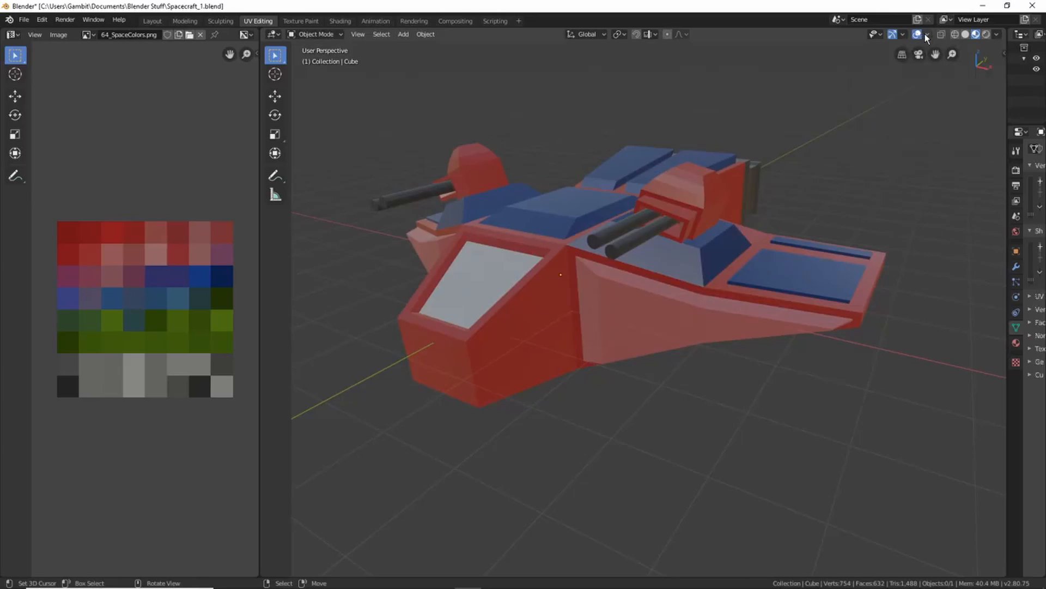
left_click(927, 35)
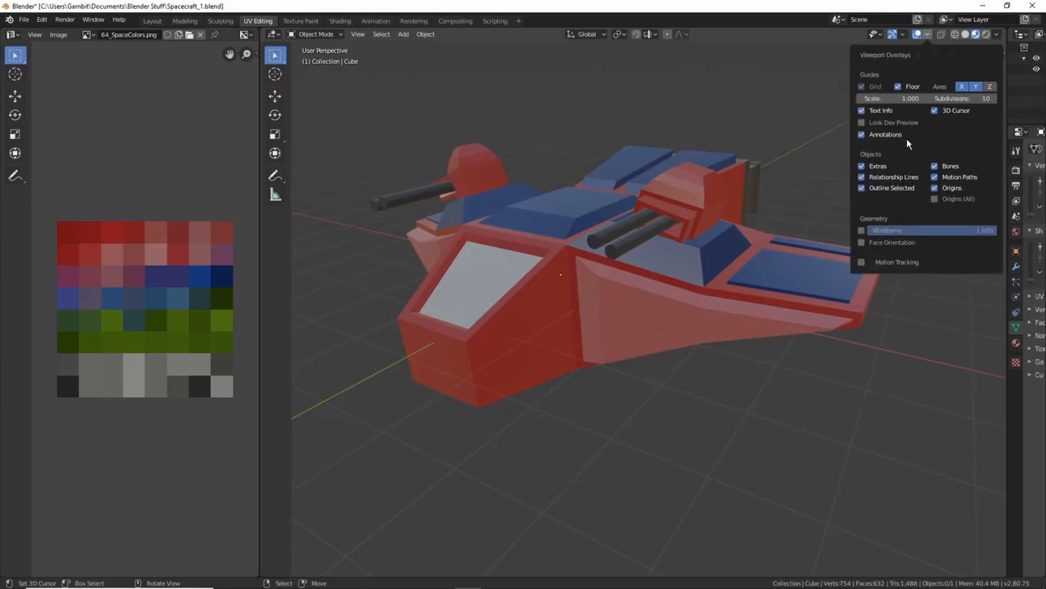
left_click(862, 243)
Examine the face orientation of the hull and the turret gun barrels from above, below and the front
middle_click_drag(680, 284, 618, 250)
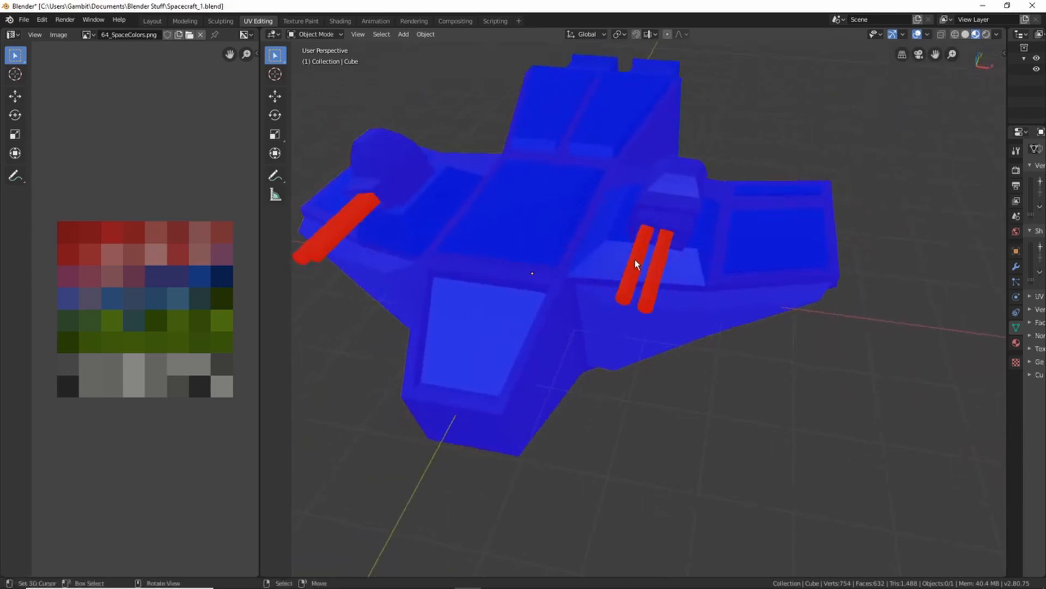
scroll(636, 264, "up", 2)
middle_click_drag(573, 286, 582, 257)
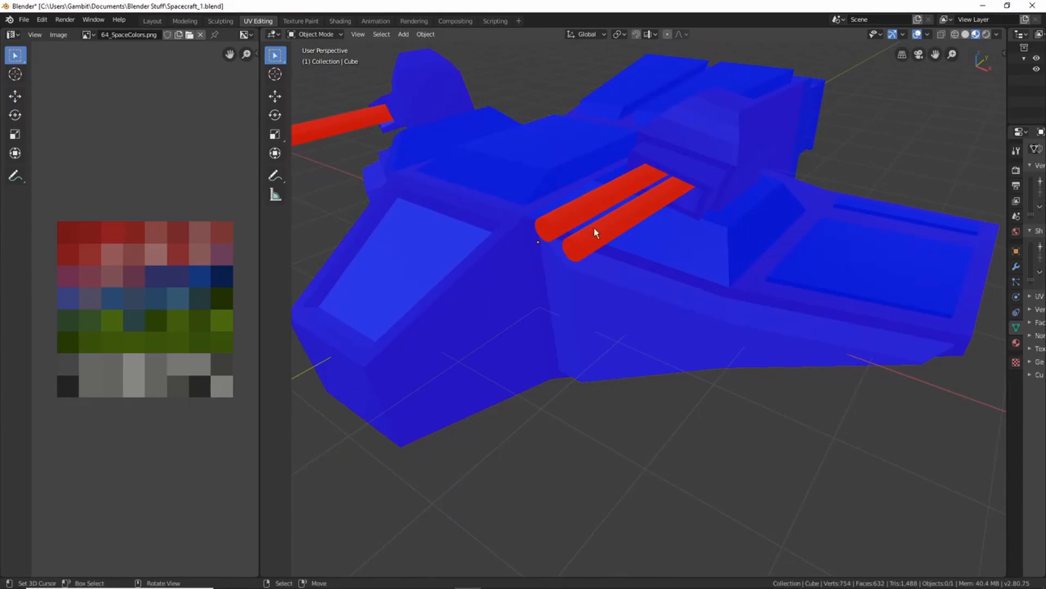
middle_click_drag(639, 298, 664, 259)
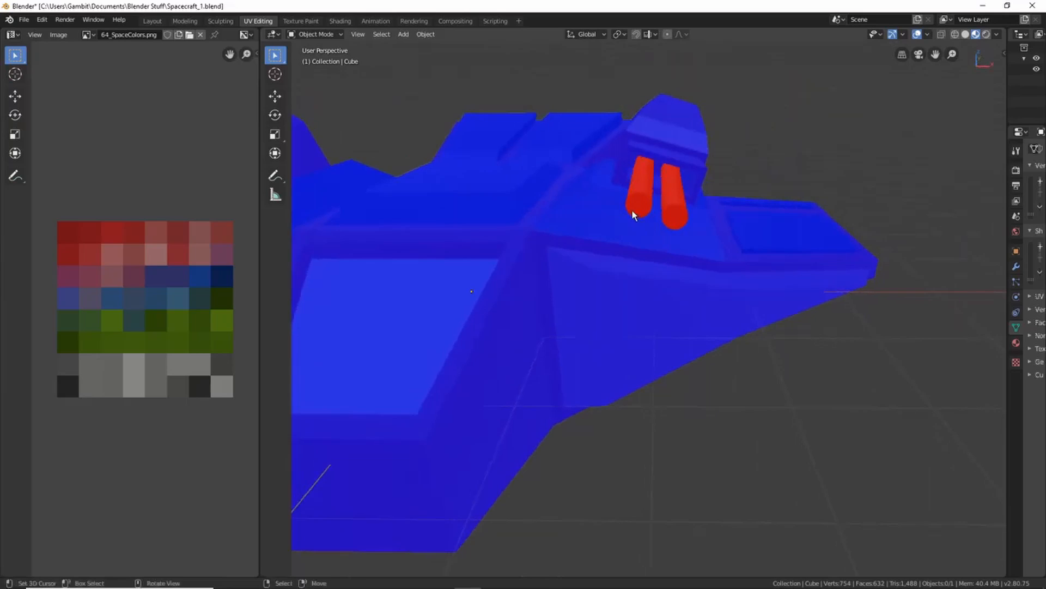
middle_click_drag(672, 204, 648, 199)
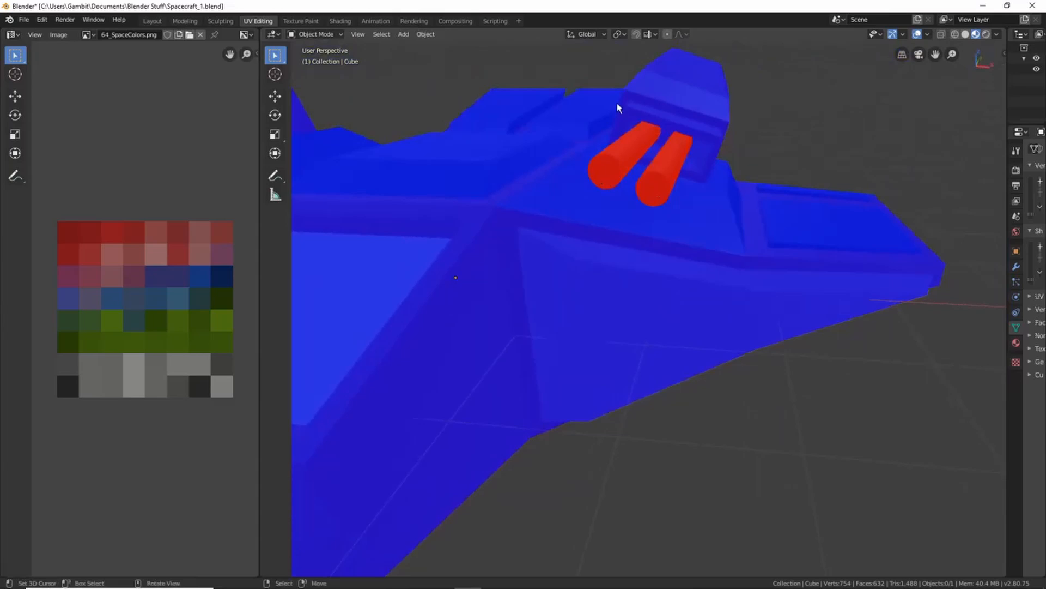
middle_click_drag(616, 102, 593, 152)
middle_click_drag(543, 198, 622, 247)
scroll(619, 242, "down", 3)
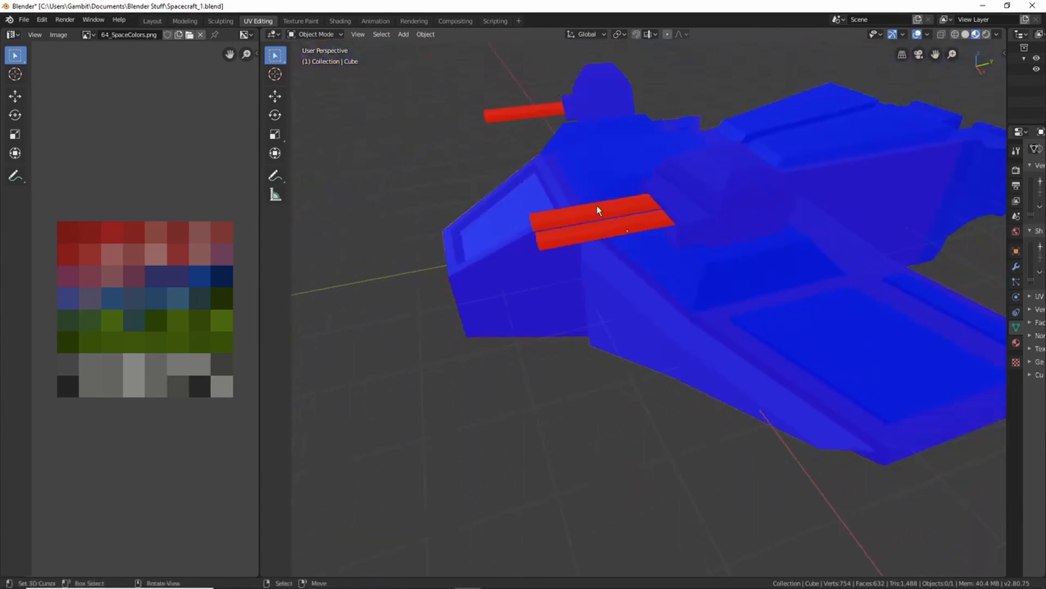
middle_click_drag(598, 210, 619, 229)
middle_click_drag(499, 224, 615, 167)
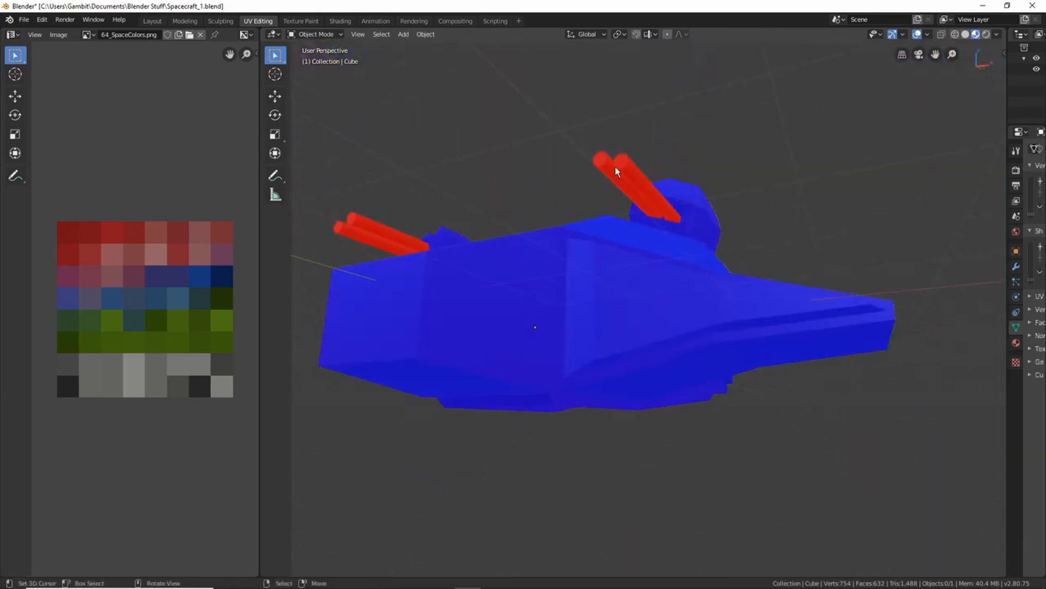
middle_click_drag(634, 264, 644, 320)
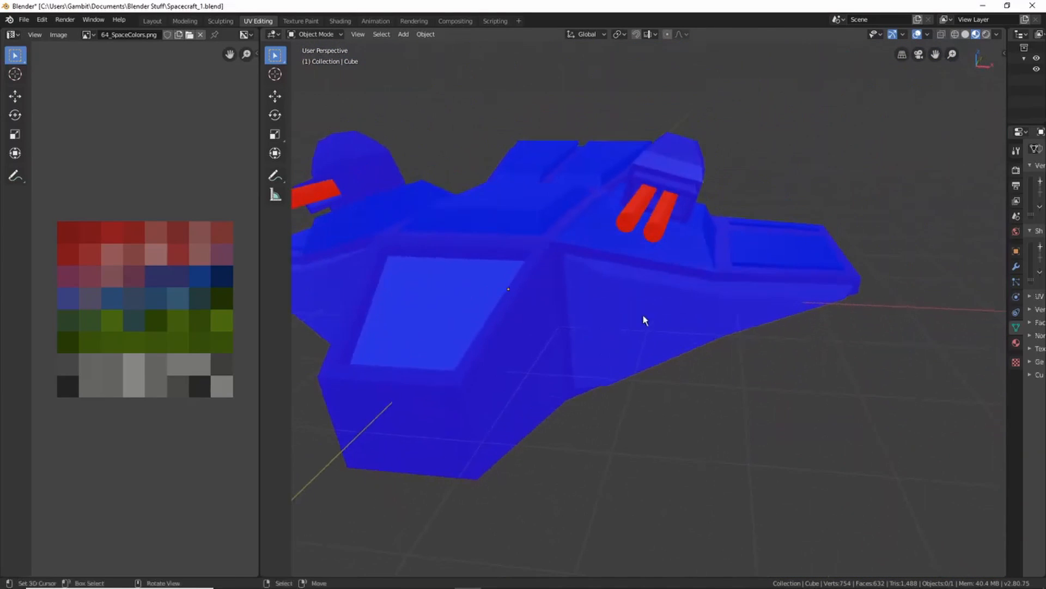
middle_click_drag(649, 209, 614, 249)
Select both linked gun barrels of the turret in Edit Mode and flip their normals
key("Tab")
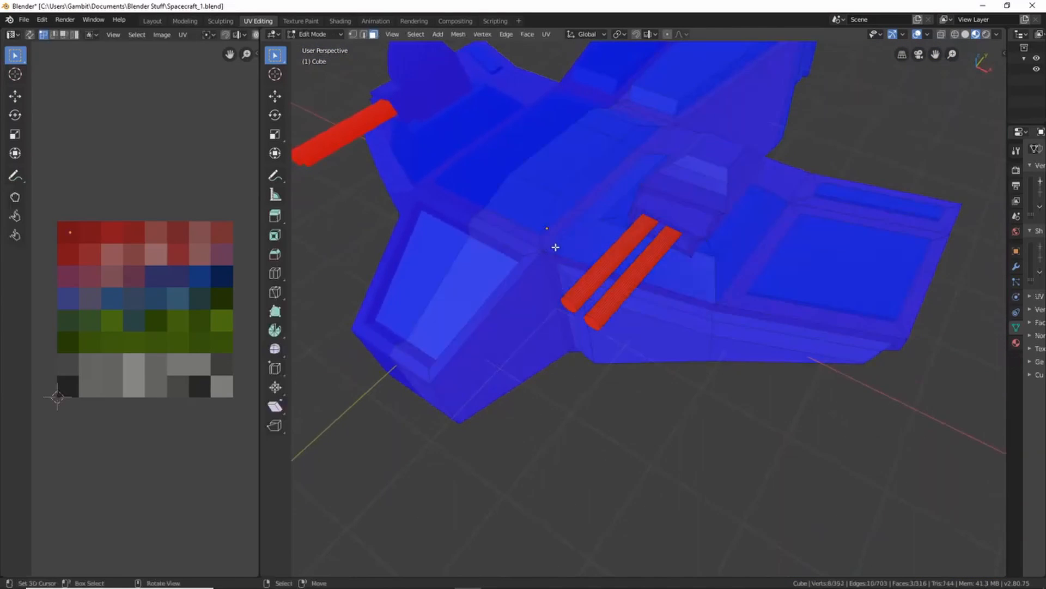
scroll(571, 257, "up", 3)
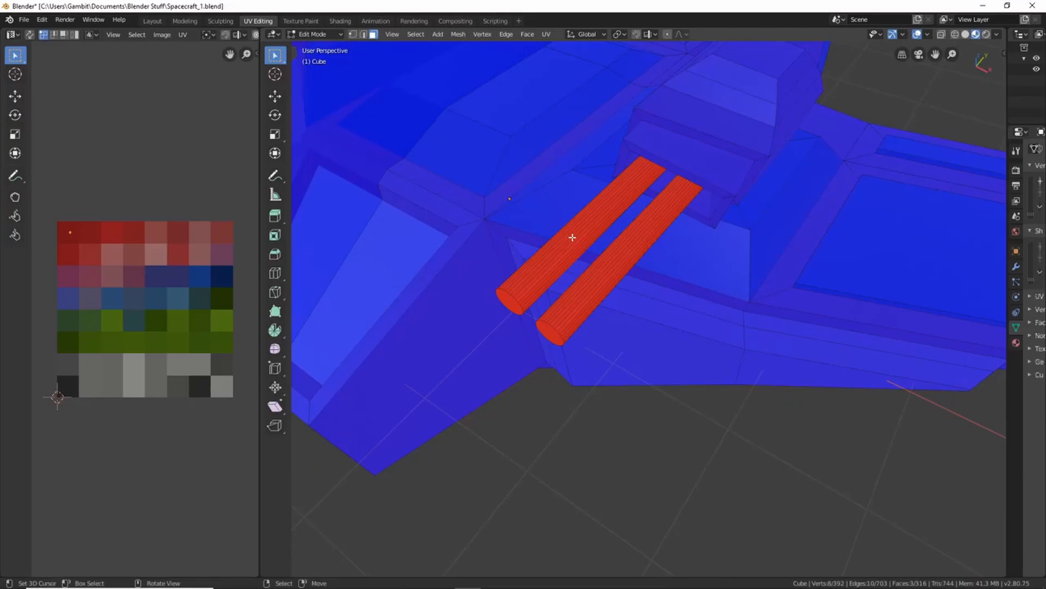
key("l")
key("l")
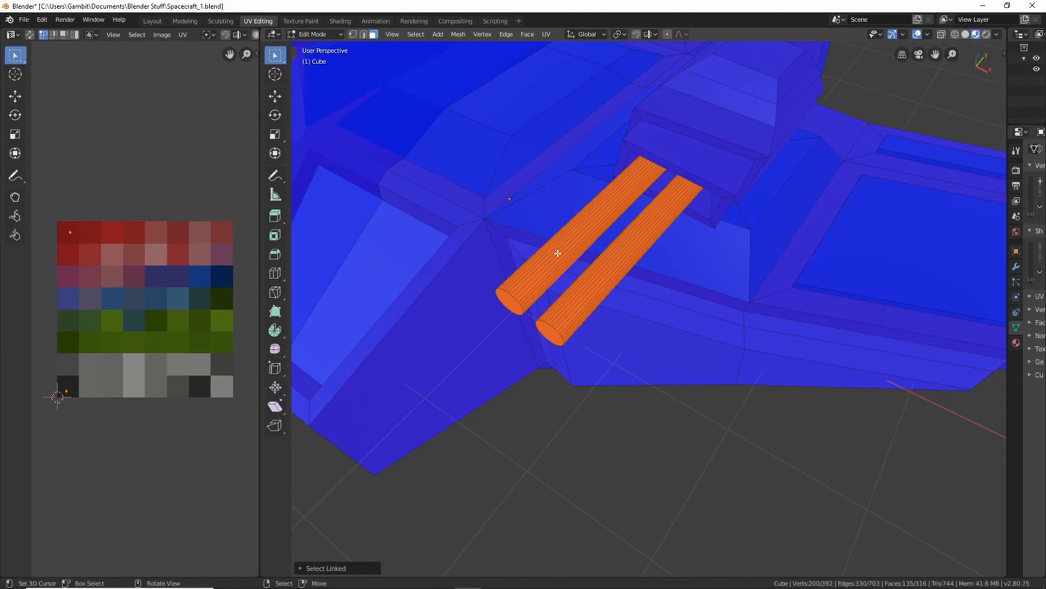
key("alt+n")
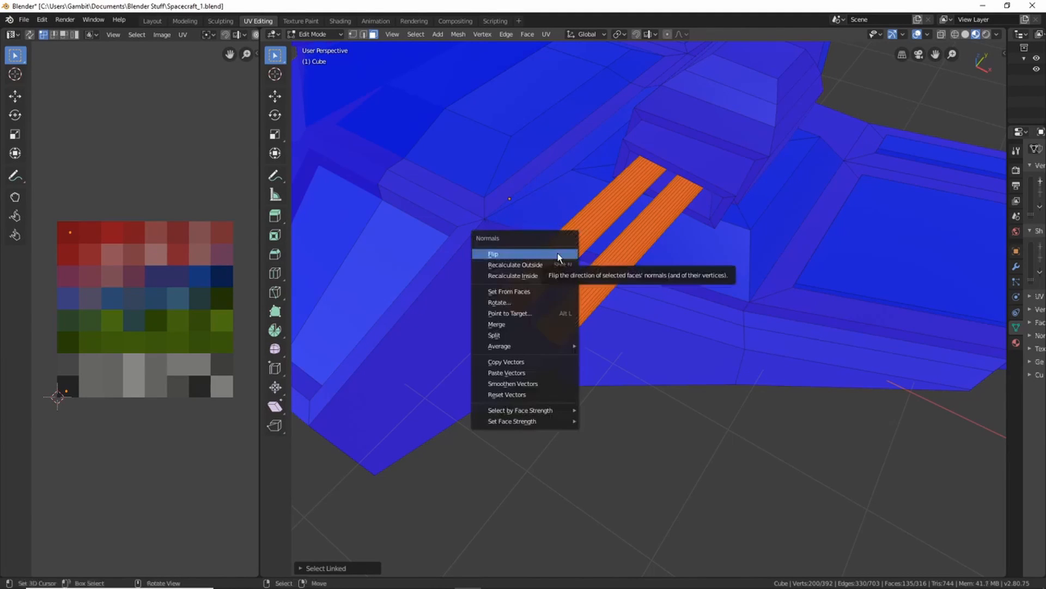
left_click(511, 254)
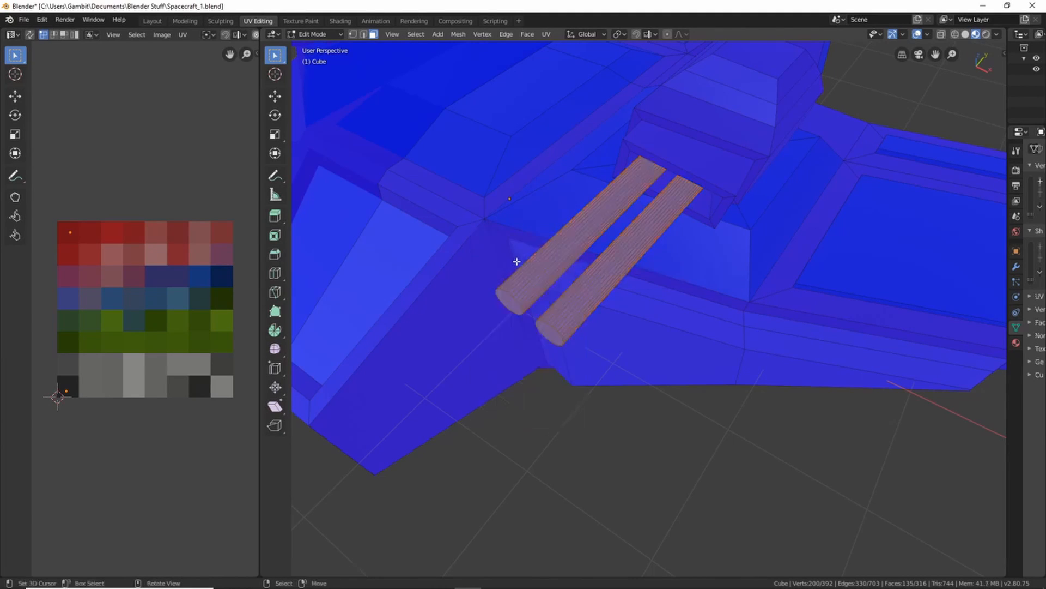
left_click(599, 364)
Inspect the whole spacecraft from several sides for any remaining reversed faces
scroll(545, 295, "down", 5)
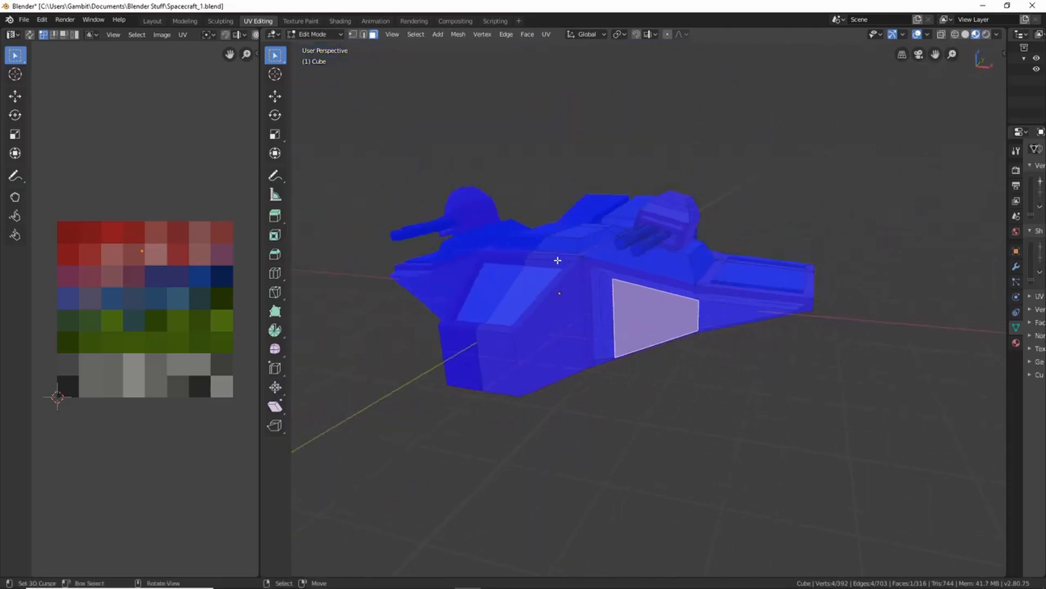
middle_click_drag(555, 262, 702, 268)
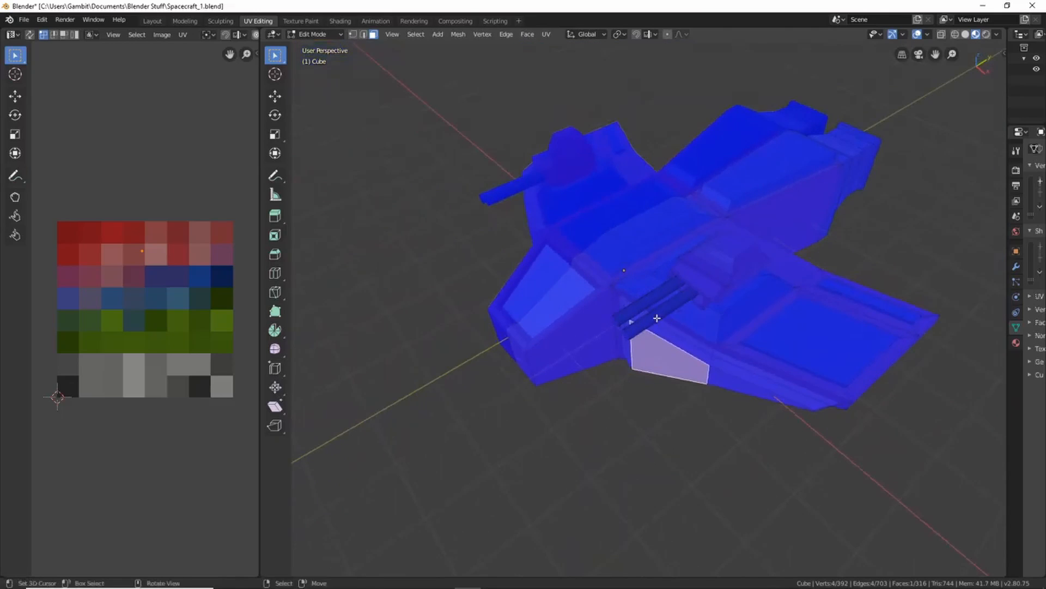
middle_click_drag(656, 318, 633, 236)
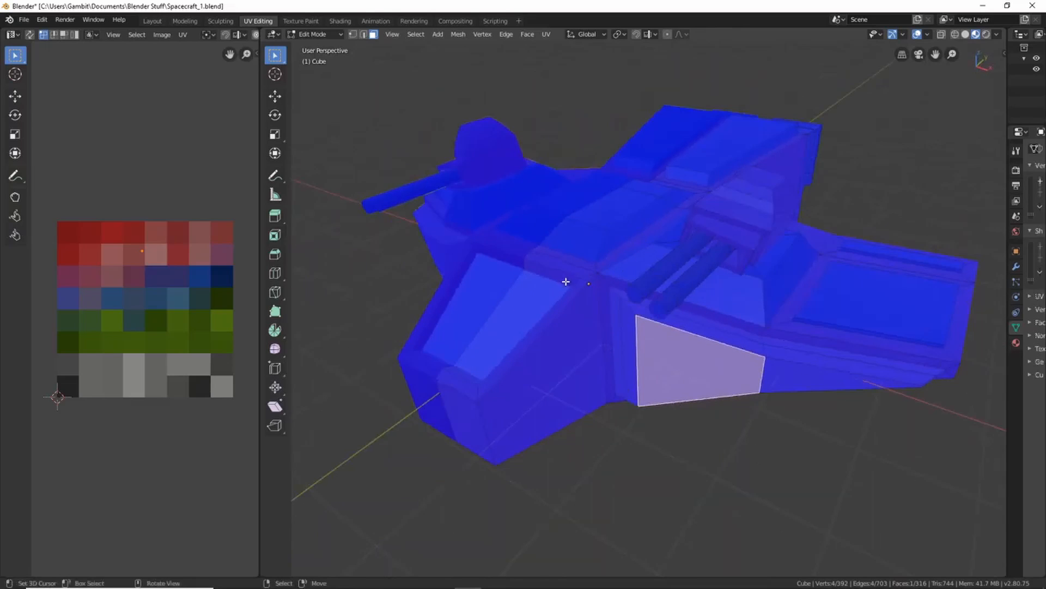
middle_click_drag(550, 304, 621, 311)
scroll(584, 307, "up", 3)
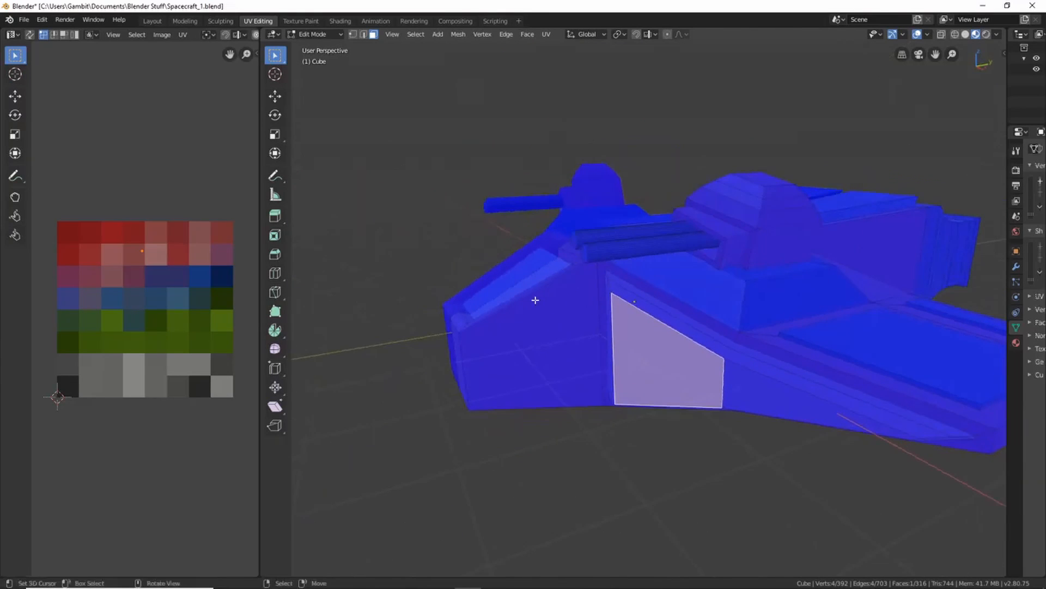
middle_click_drag(535, 300, 512, 319)
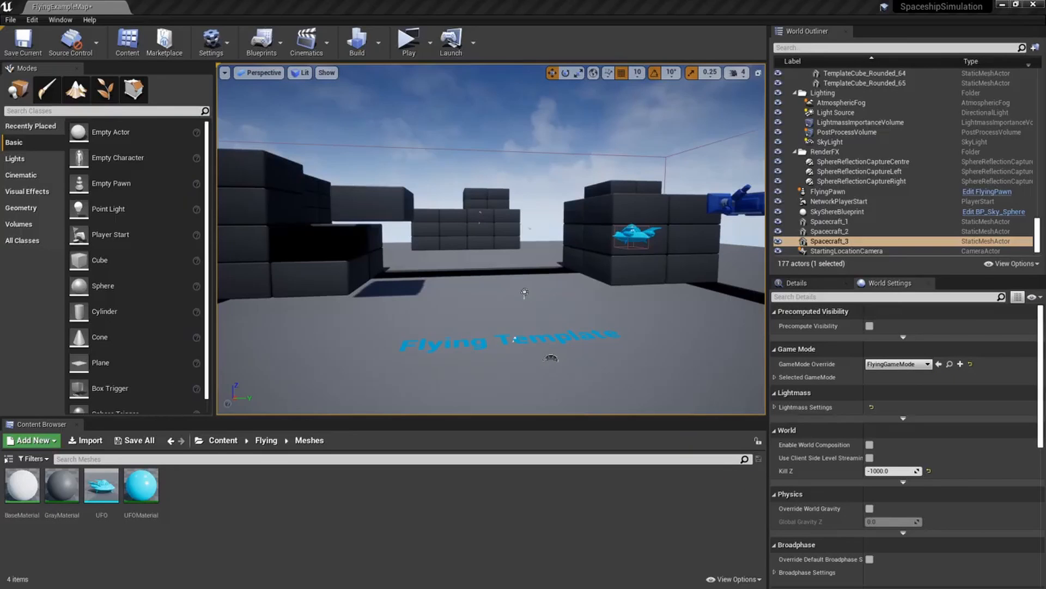
Choose Spacecraft_1 from the Blender Stuff folder as the file to import into the Flying > Meshes content folder
right_click_drag(452, 243, 284, 253)
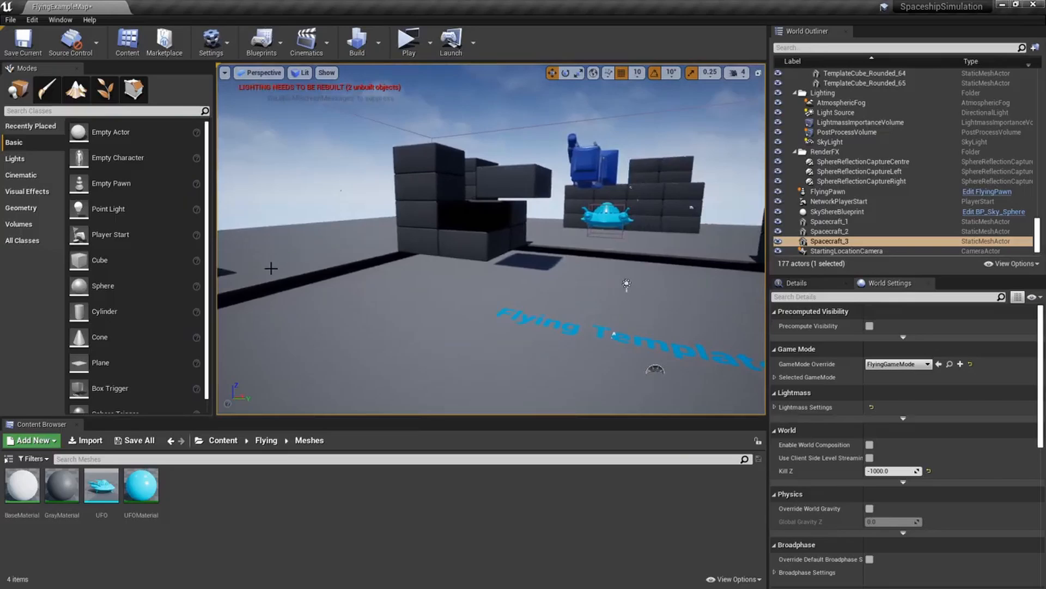
left_click(217, 443)
double_click(33, 489)
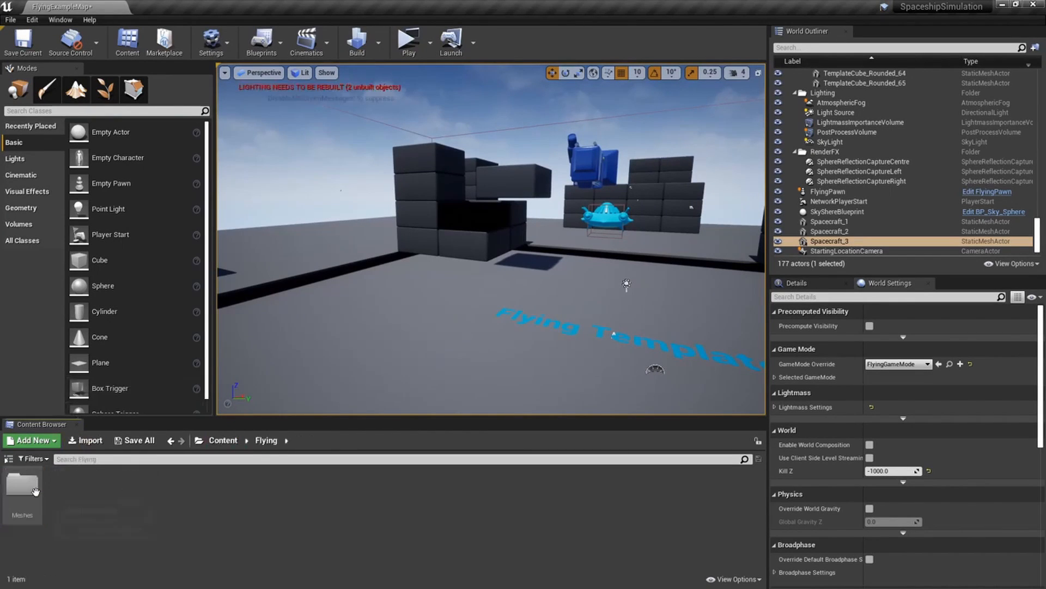
double_click(34, 490)
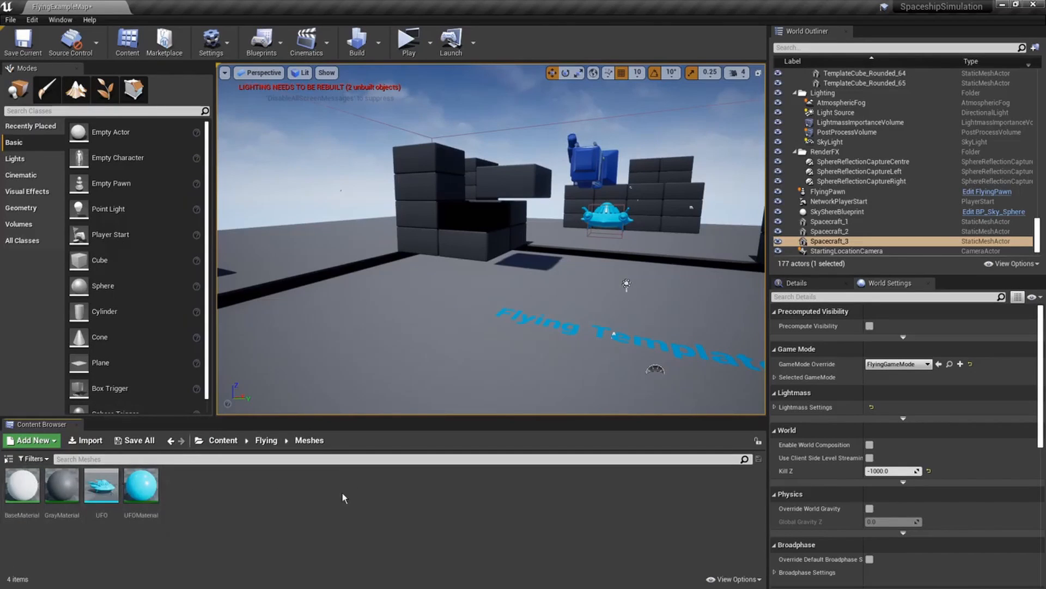
left_click(87, 442)
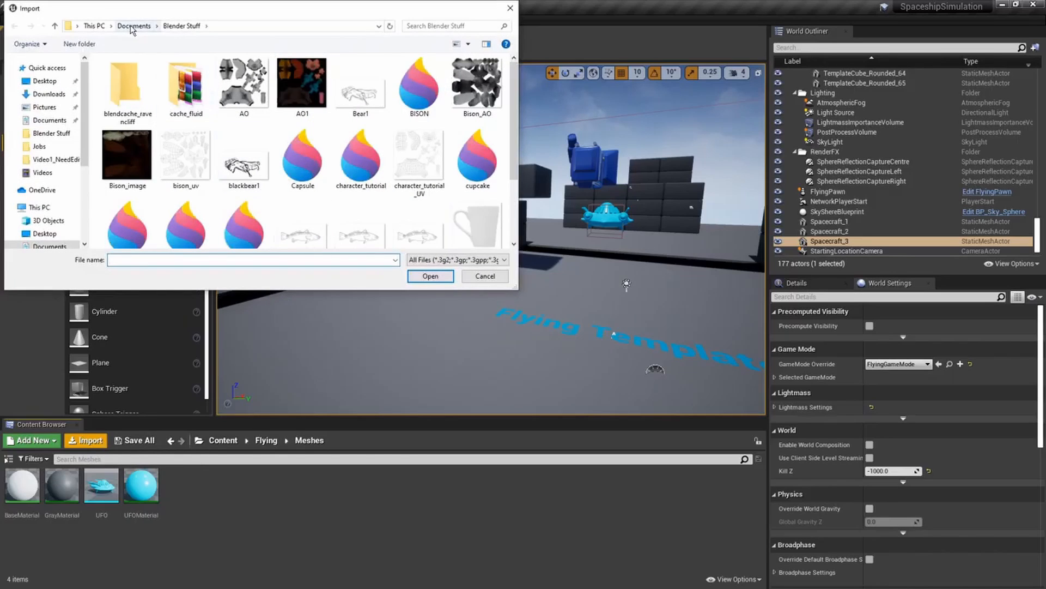
left_click(131, 26)
double_click(143, 93)
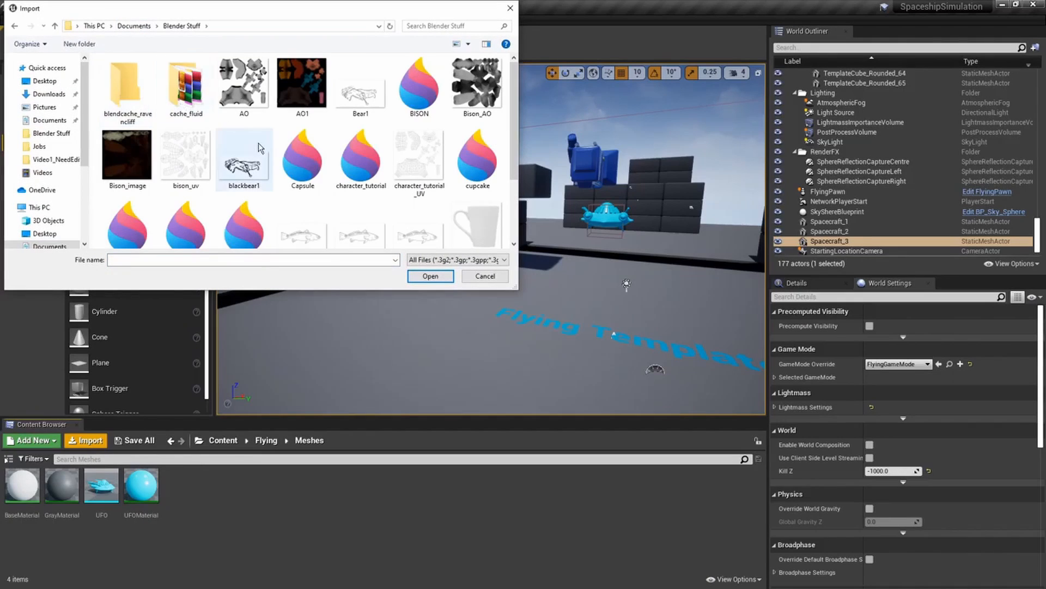
scroll(188, 98, "down", 2)
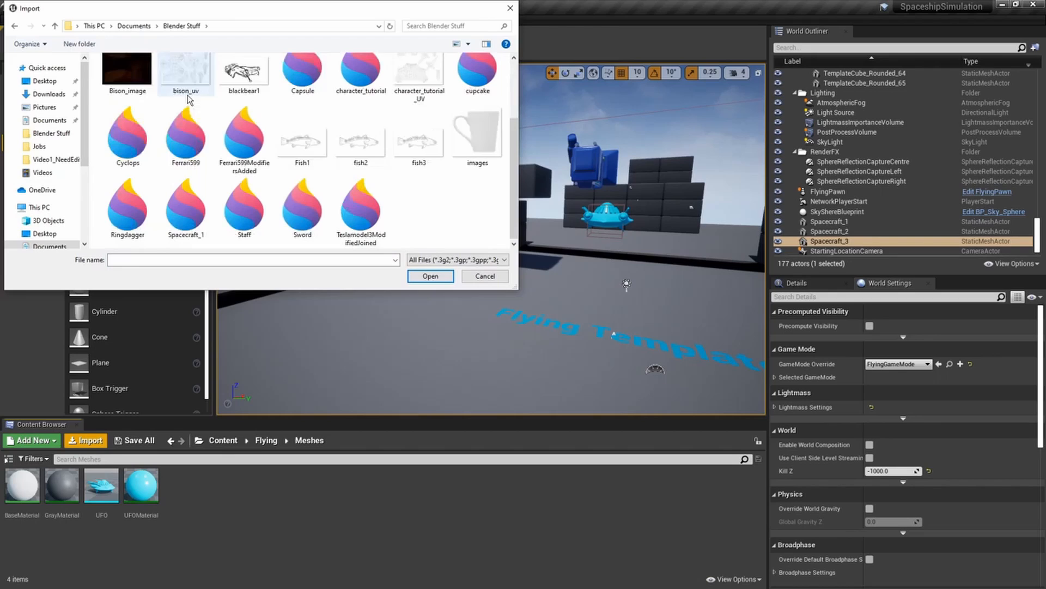
double_click(185, 207)
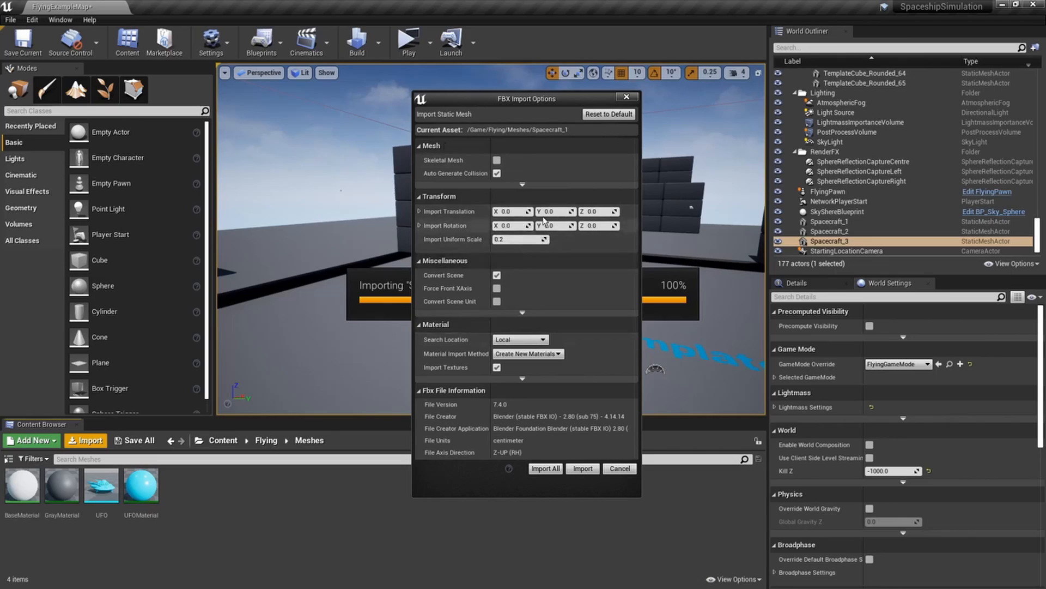
Import Spacecraft_1 as a static mesh with Convert Scene enabled and new materials created, and dismiss the message log
left_click(497, 274)
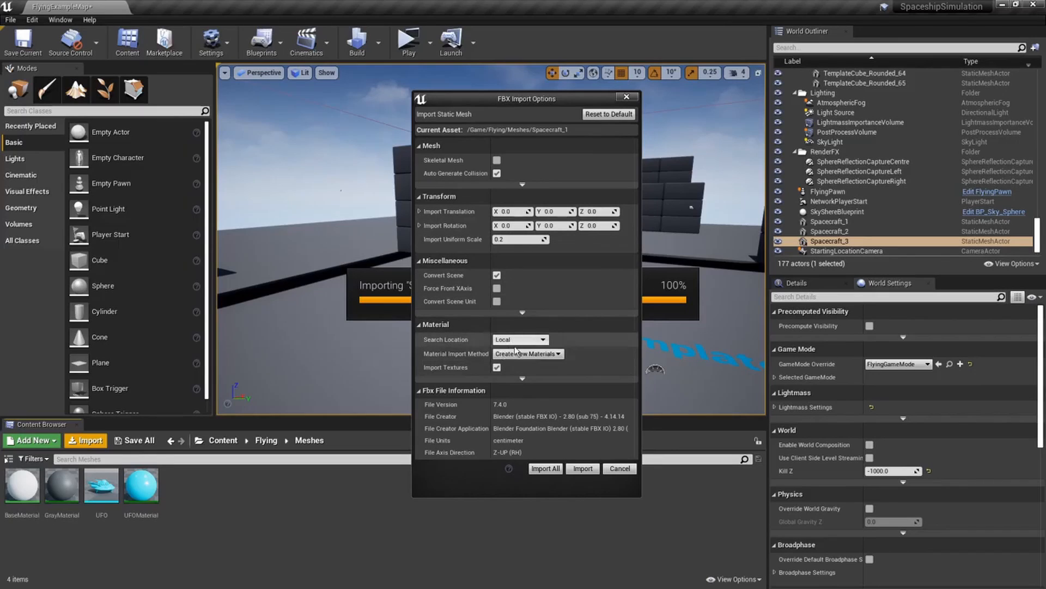
left_click(582, 468)
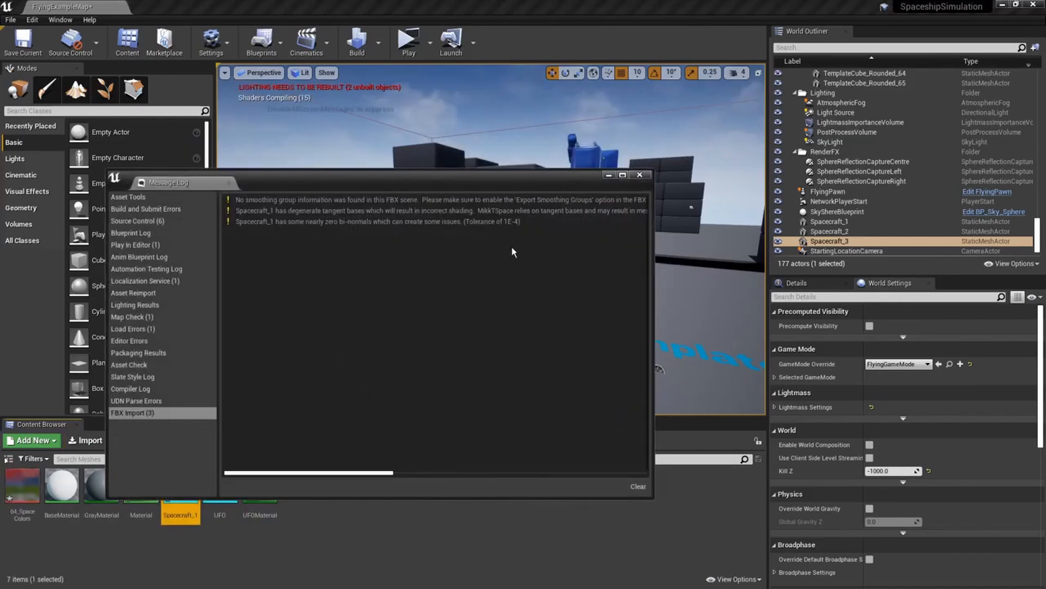
left_click(639, 176)
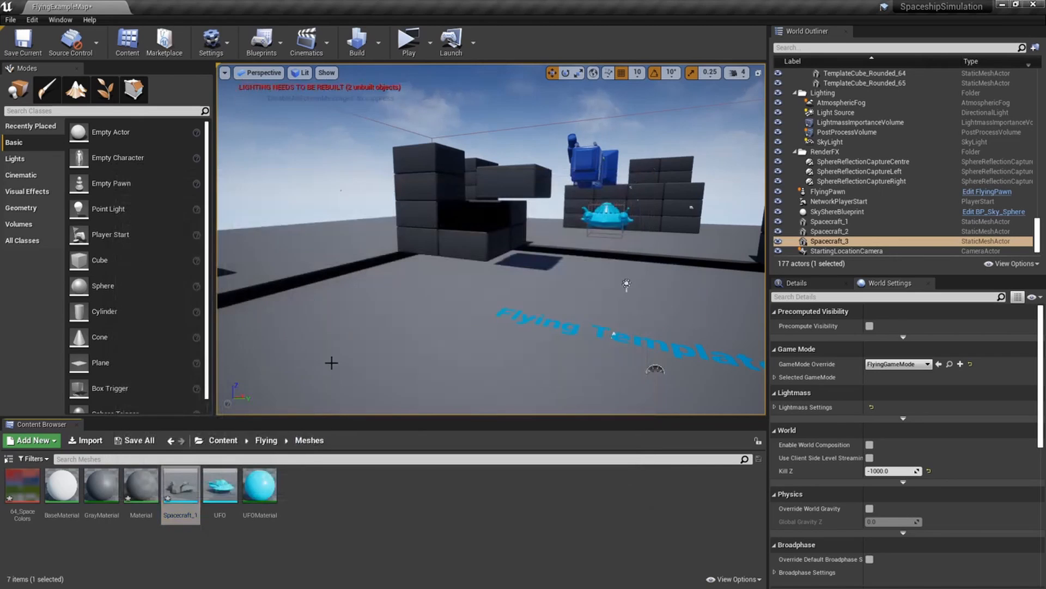
Place the imported Spacecraft_1 mesh in the level's open area and inspect it up close
right_click_drag(404, 332, 246, 371)
left_click_drag(181, 489, 379, 170)
right_click_drag(381, 172, 553, 207)
key("w")
key("a")
key("w")
key("a")
key("d")
key("w")
key("w")
key("s")
key("w")
key("s")
key("a")
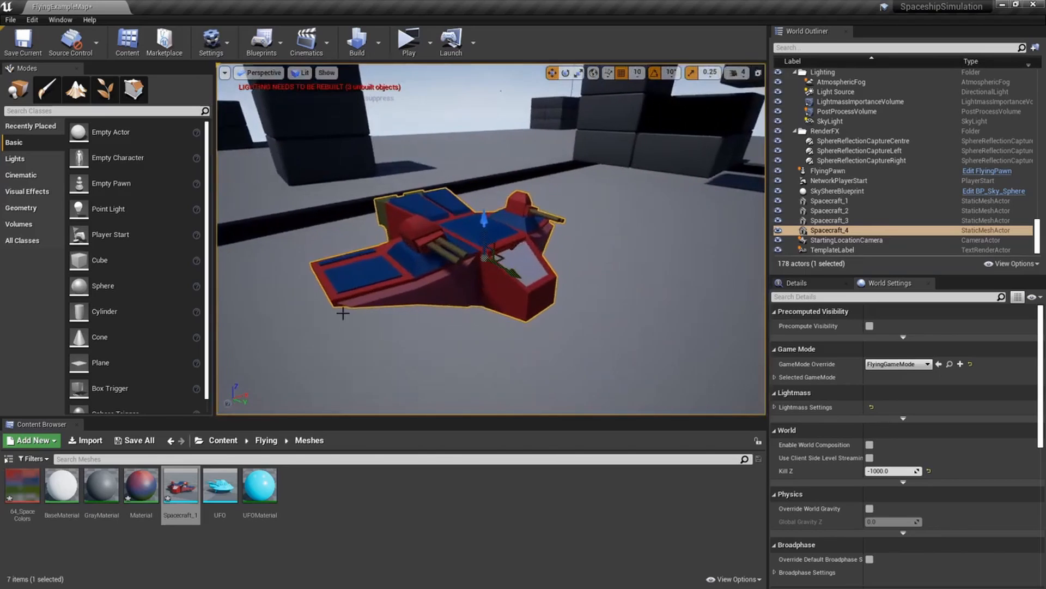
Open the 64_SpaceColors texture and set its Texture Group to 2D Pixels (unfiltered)
double_click(23, 485)
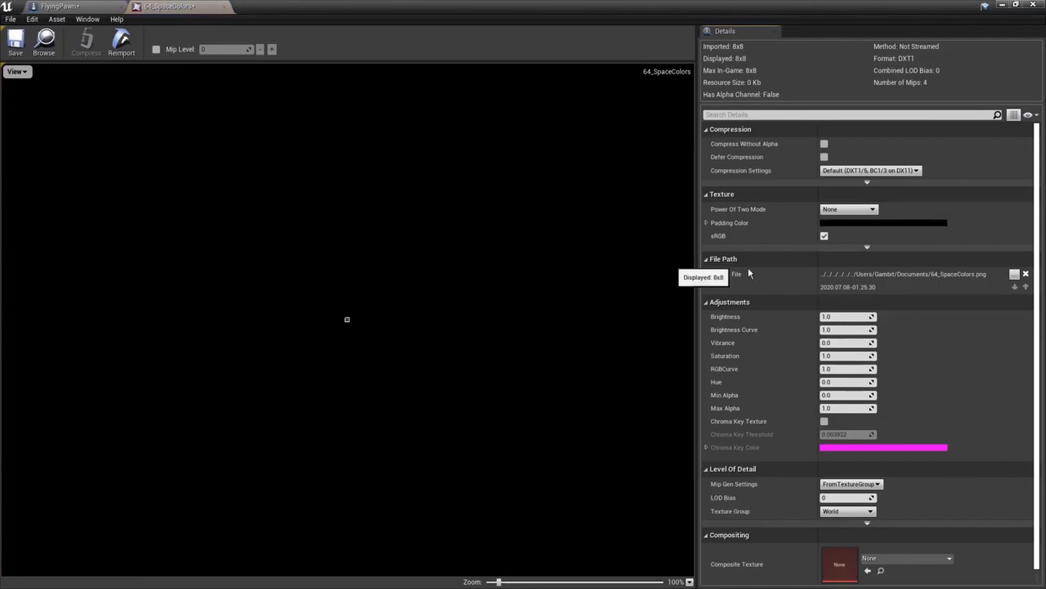
scroll(776, 212, "down", 1)
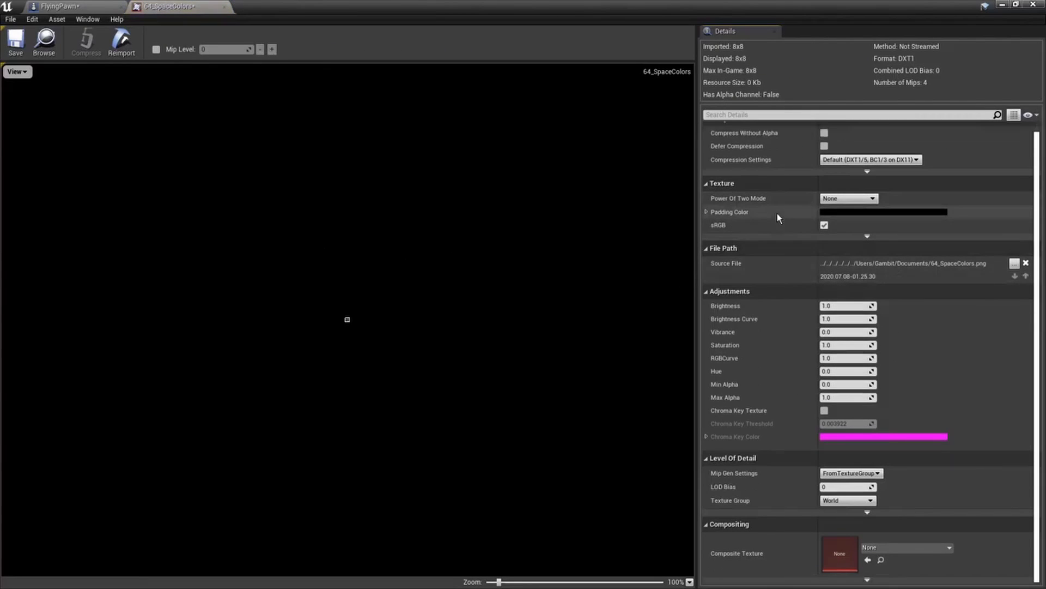
left_click(833, 500)
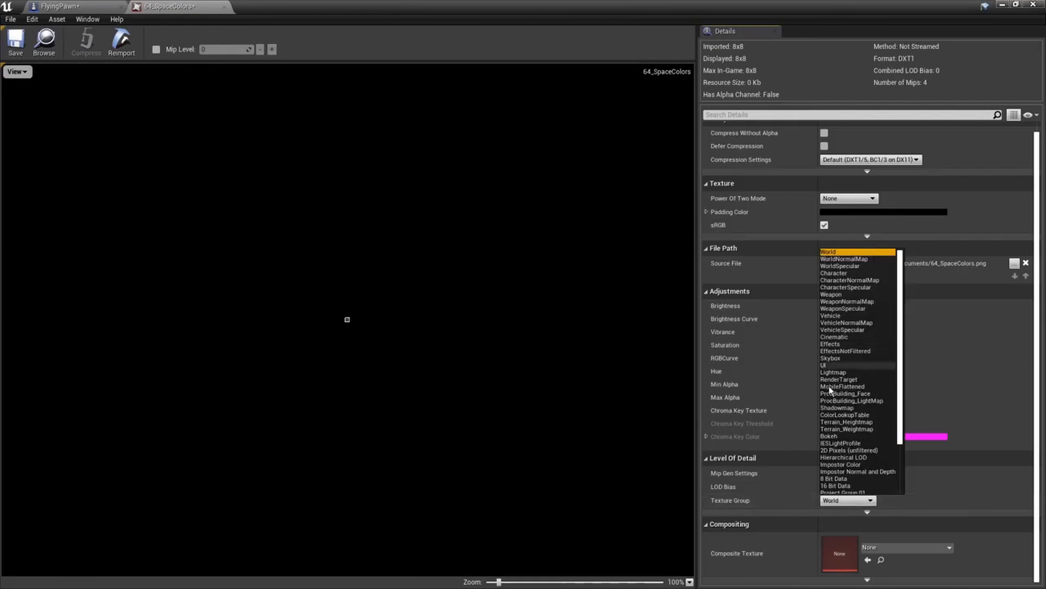
left_click(841, 449)
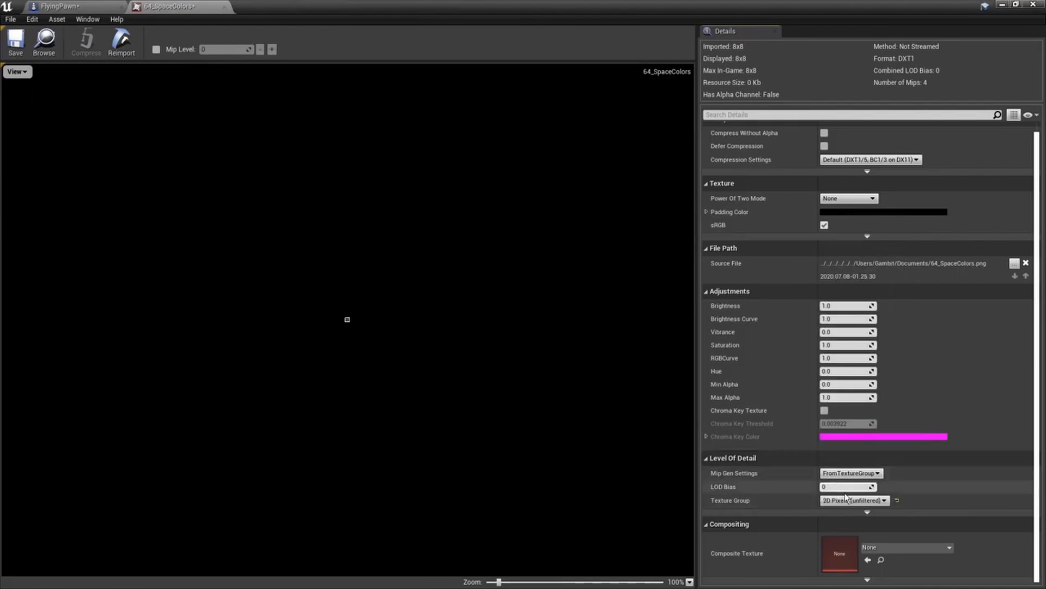
Set the texture's compression to VectorDisplacementmap (RGBA8), check its enlarged preview, and save and close the texture
scroll(801, 463, "up", 1)
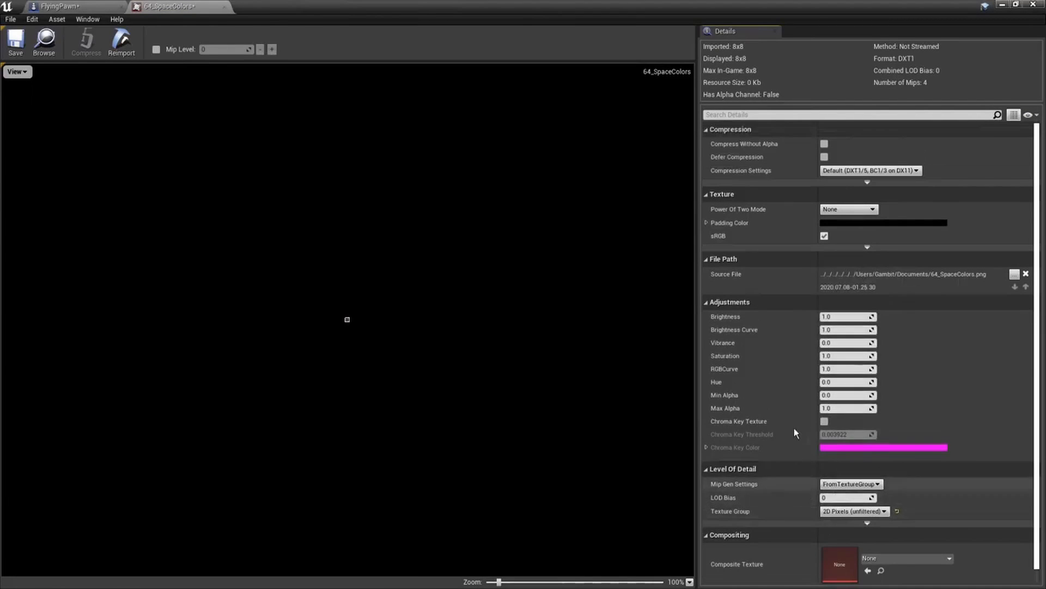
left_click(836, 172)
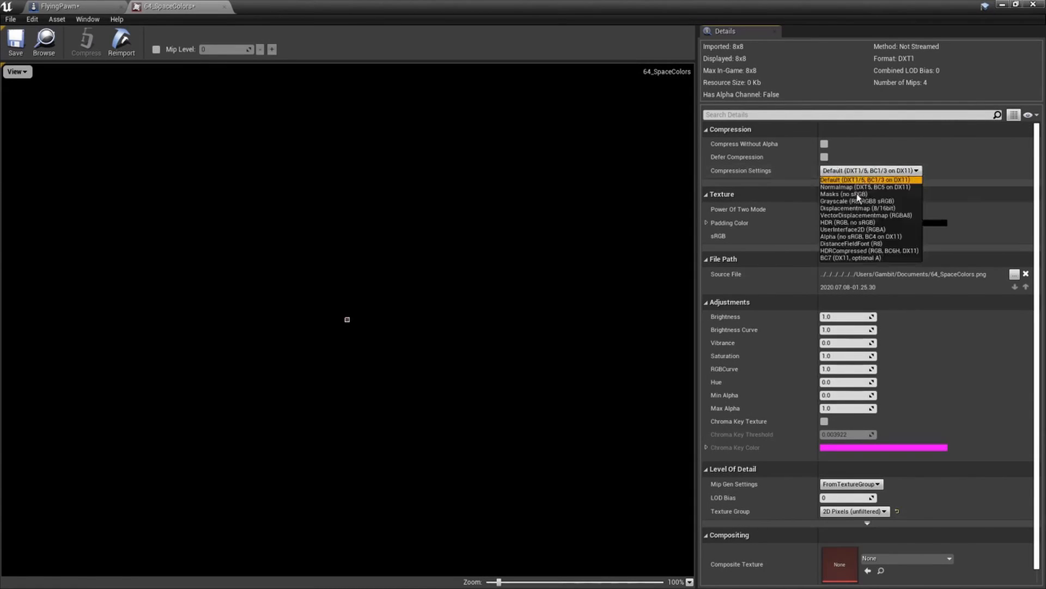
left_click(849, 215)
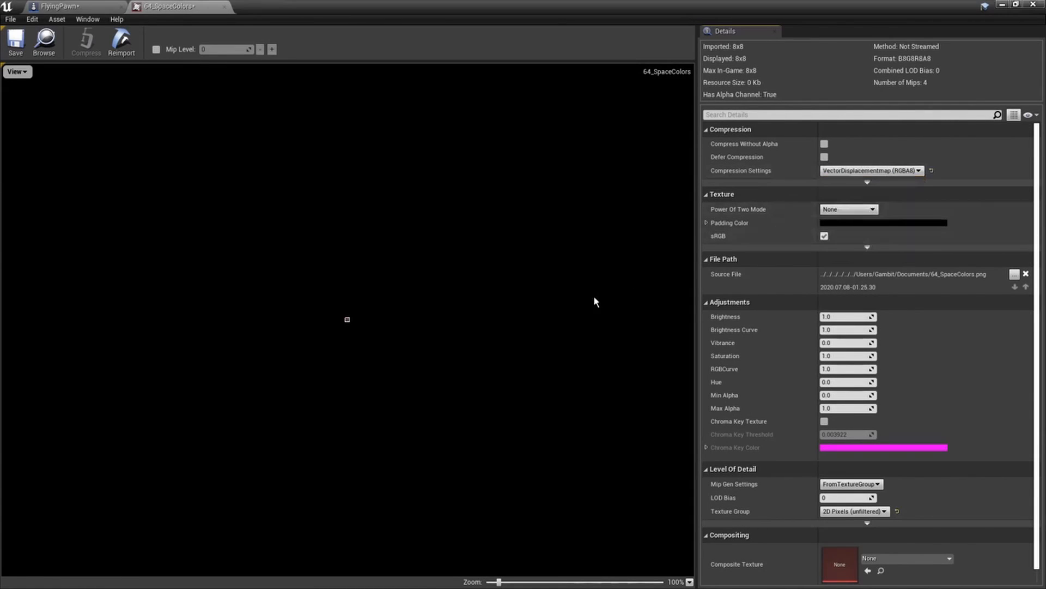
left_click_drag(499, 583, 656, 581)
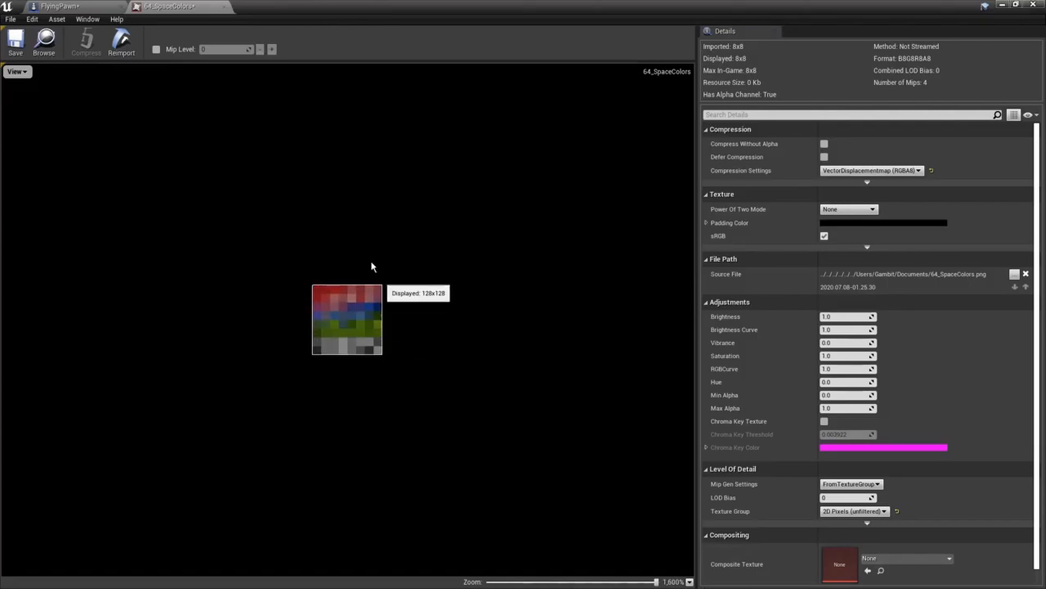
left_click(12, 49)
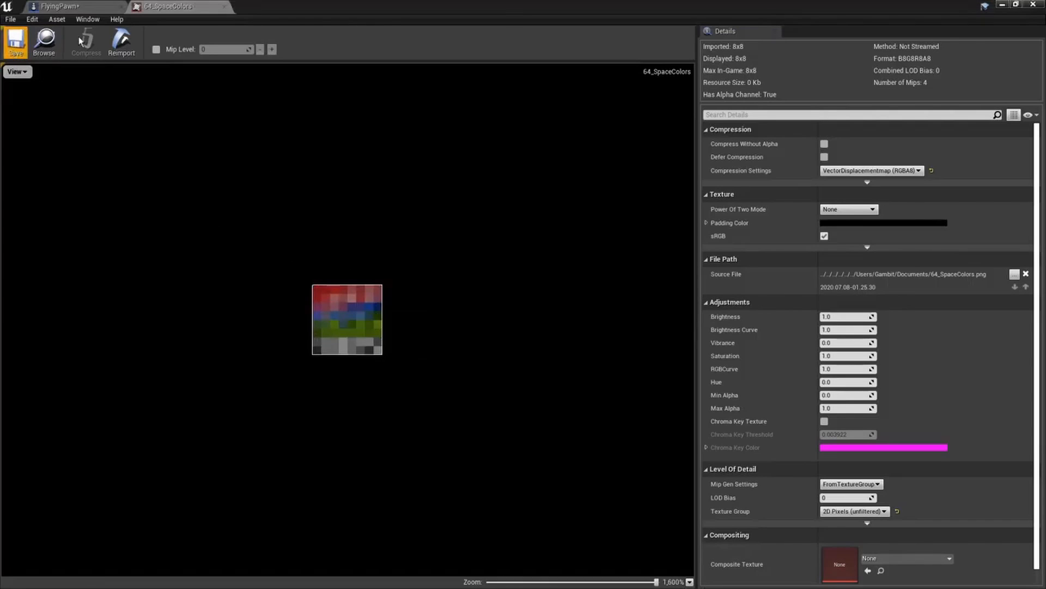
left_click(225, 7)
left_click(1003, 4)
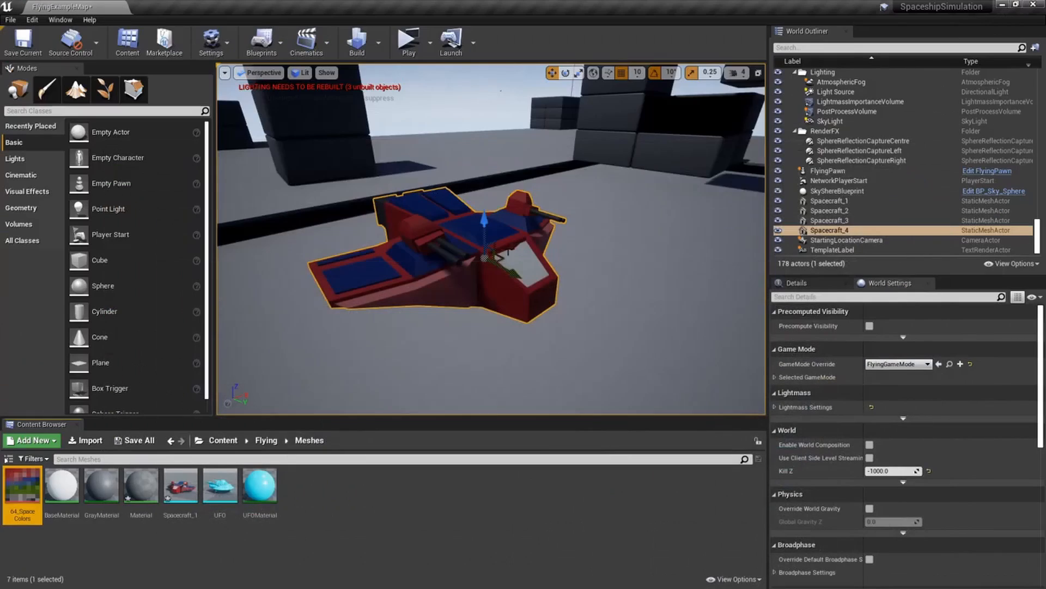
Open the imported Material and move its Texture Sample node to the left of the main Material node
double_click(142, 485)
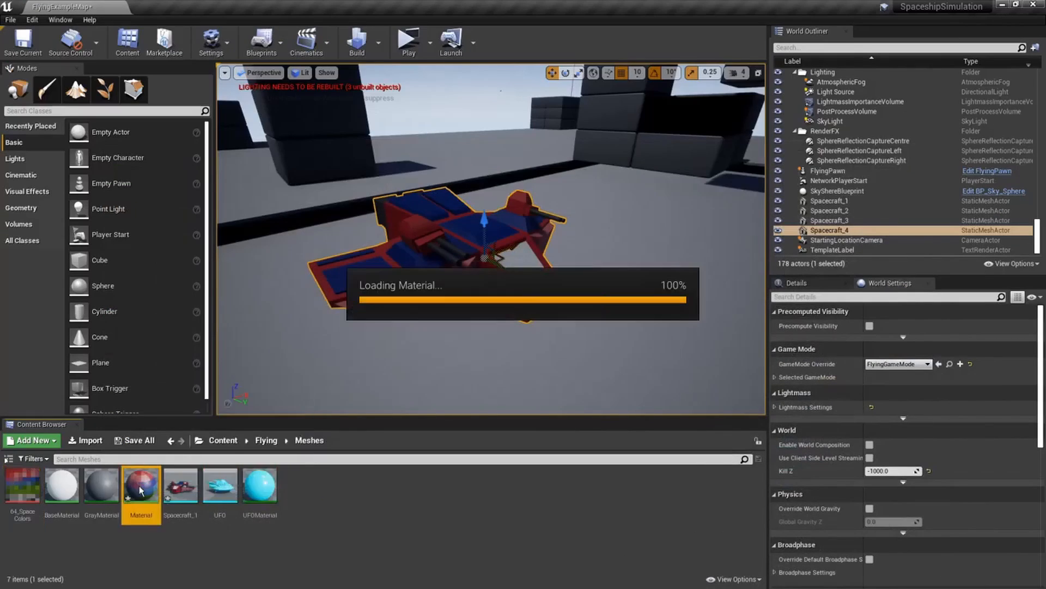
right_click_drag(364, 304, 407, 326)
right_click_drag(442, 225, 497, 324)
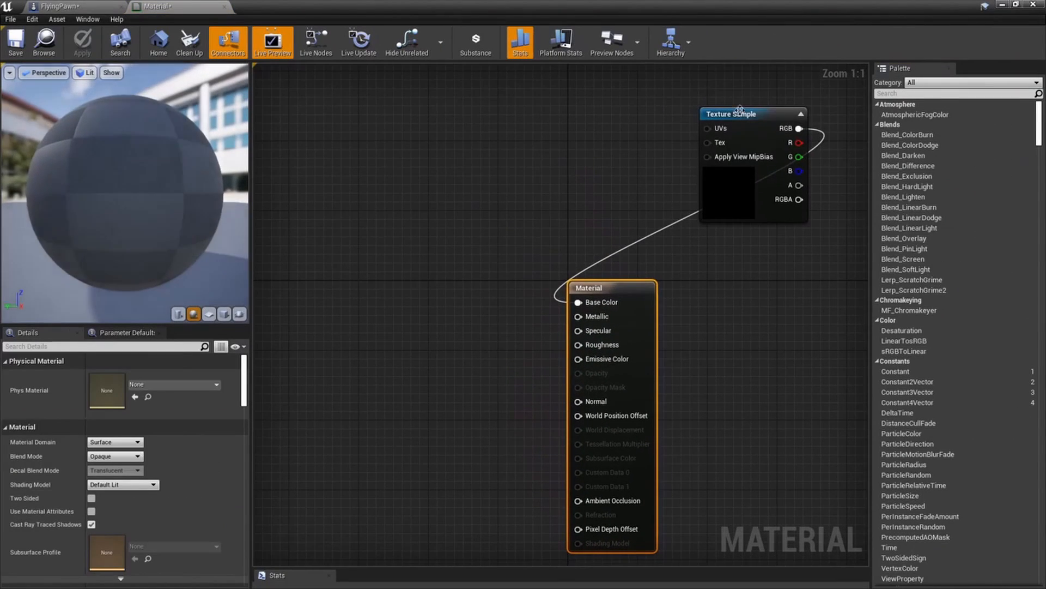
left_click_drag(740, 110, 487, 154)
left_click_drag(513, 216, 365, 216)
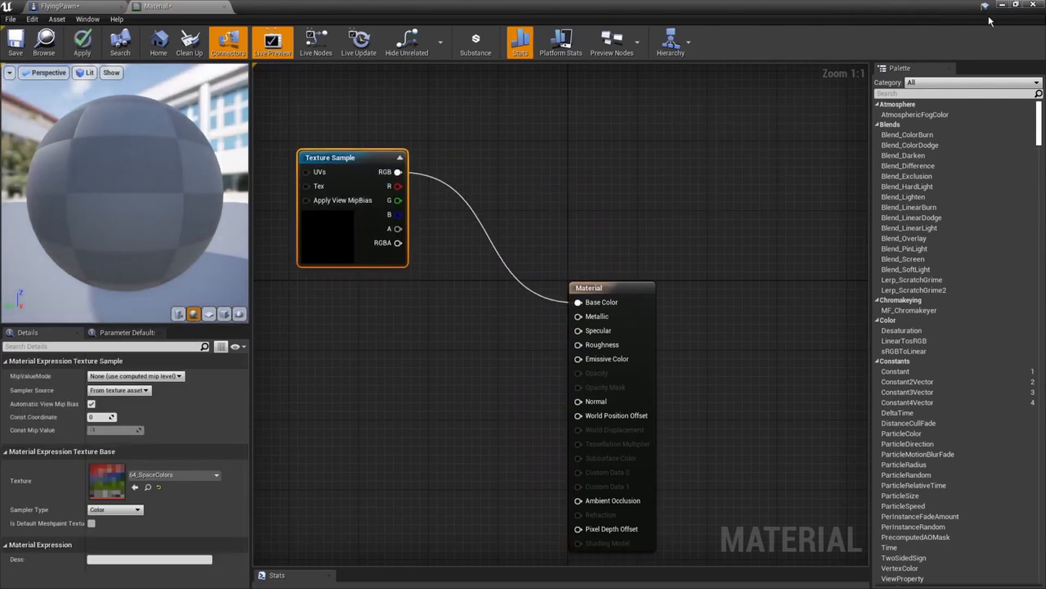
Shrink the material editor window, add a second 64_SpaceColors texture sample to the graph and connect its RGB output to Base Color
left_click(1015, 5)
left_click_drag(482, 41, 597, 15)
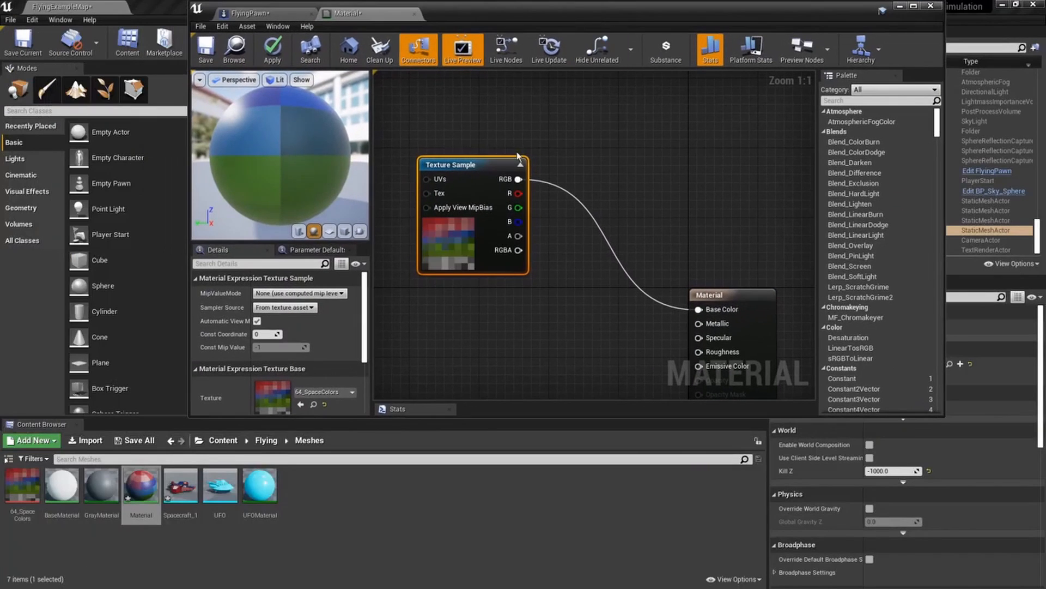
right_click_drag(530, 315, 536, 271)
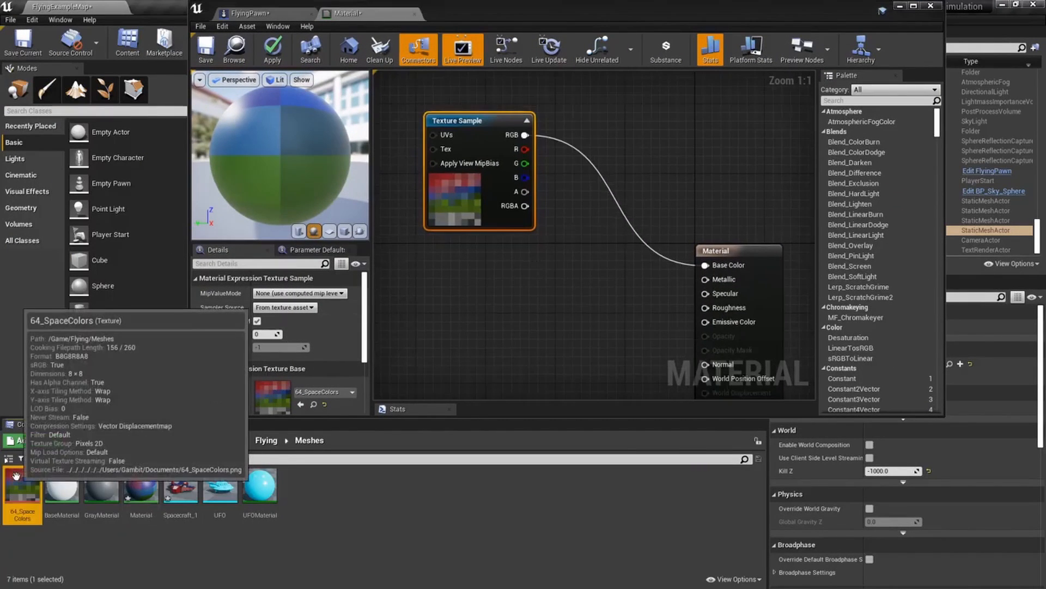
left_click_drag(16, 486, 492, 297)
left_click_drag(587, 321, 705, 265)
Delete the old Texture Sample node, align the new one beside the Material node, and save and close the material
left_click(477, 126)
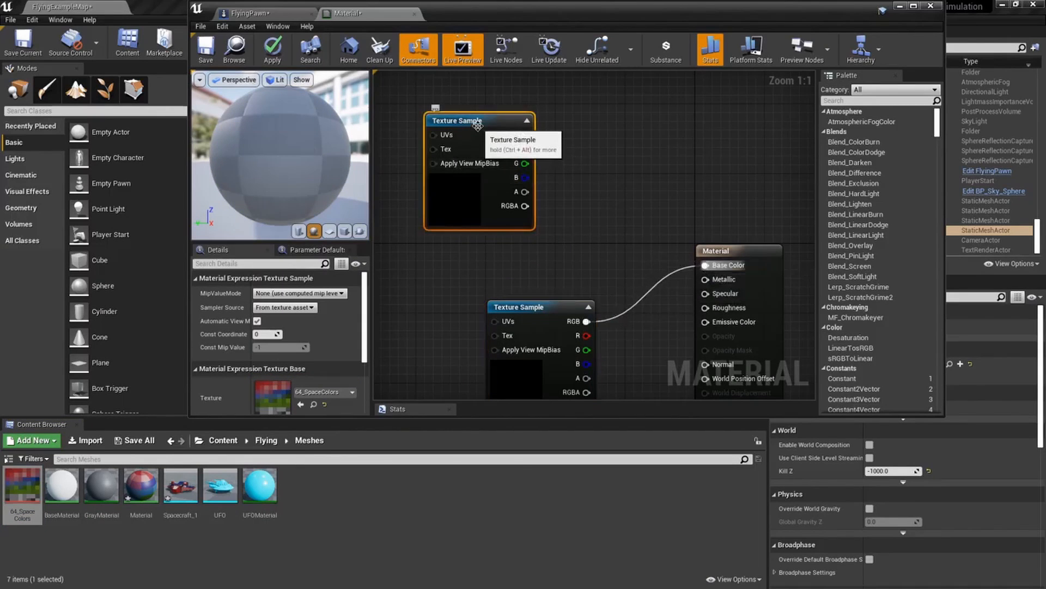
key("Delete")
left_click_drag(527, 307, 492, 234)
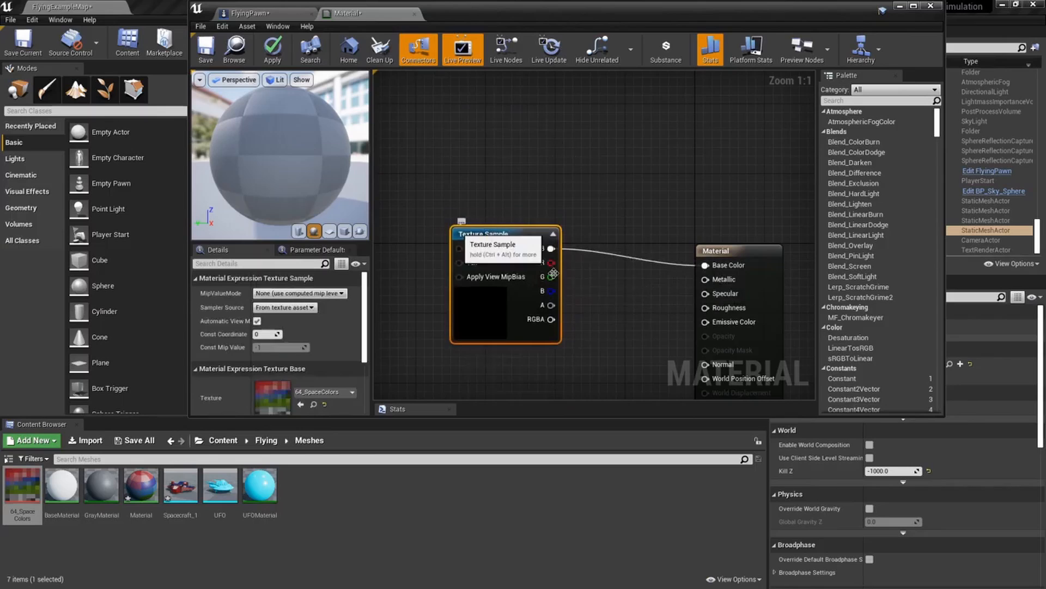
right_click_drag(587, 286, 551, 241)
scroll(550, 240, "down", 1)
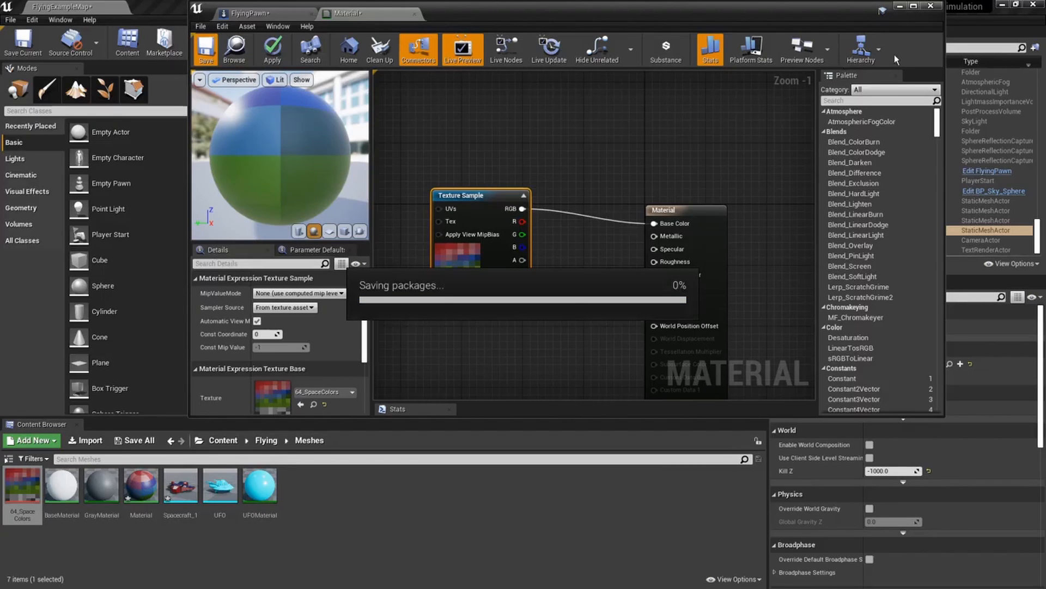
left_click(931, 6)
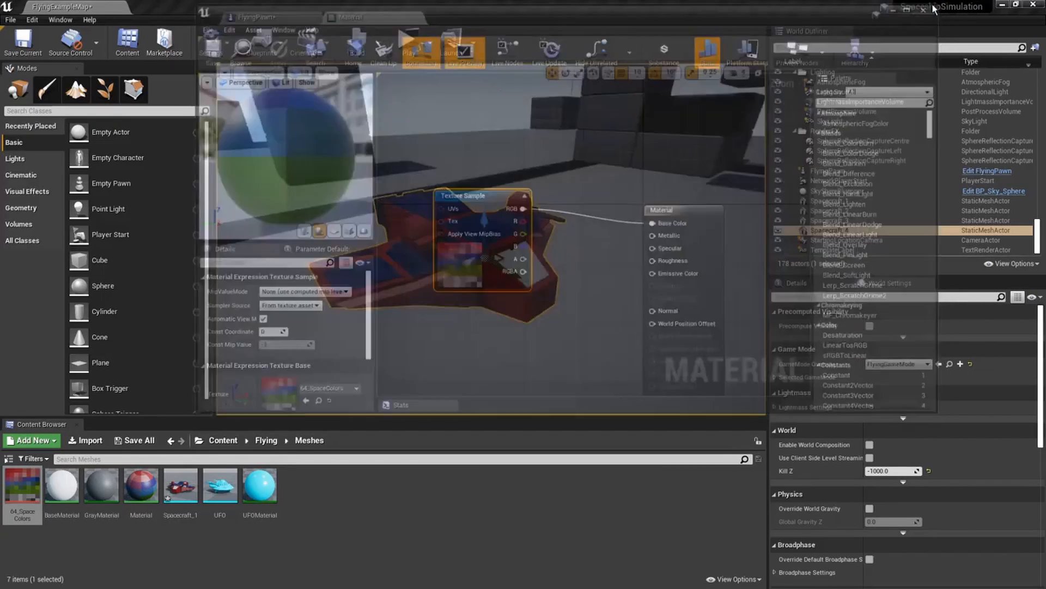
Check the spacecraft's colors in the level, and open the FlyingPawn blueprint from the FlyingBP > Blueprints folder
right_click_drag(491, 290, 564, 288)
key("w")
key("d")
left_click(266, 440)
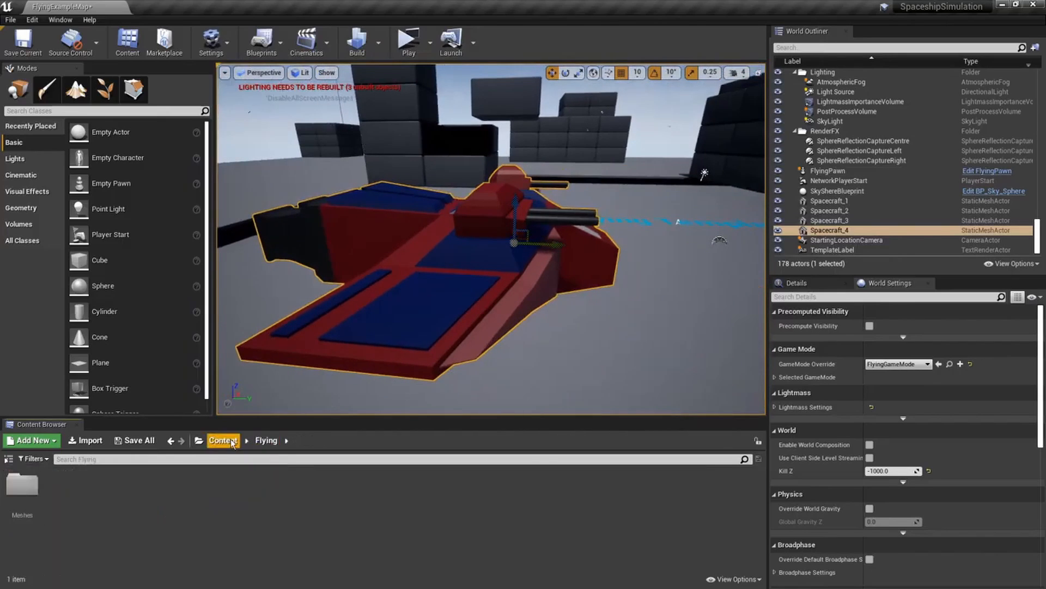
left_click(223, 440)
double_click(62, 485)
double_click(22, 488)
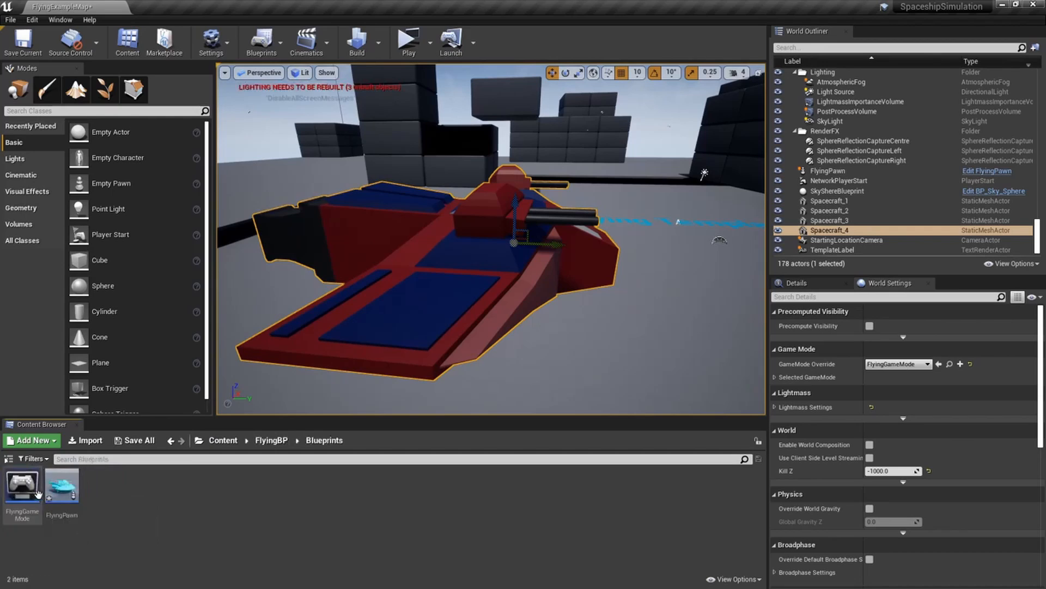
double_click(62, 491)
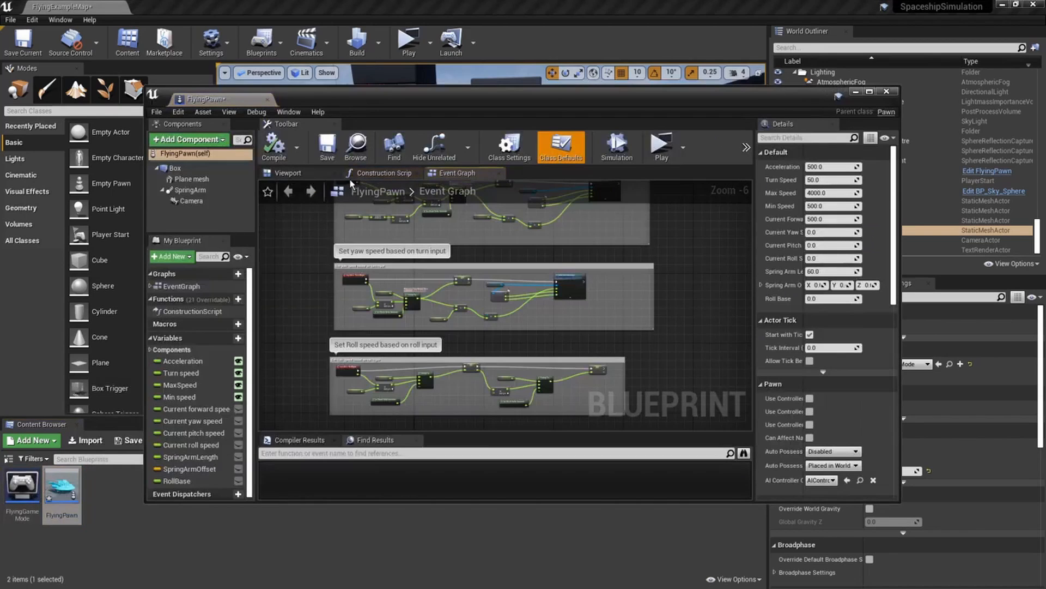
Show the FlyingPawn's components in the 3D viewport and maximize the blueprint editor
left_click(294, 173)
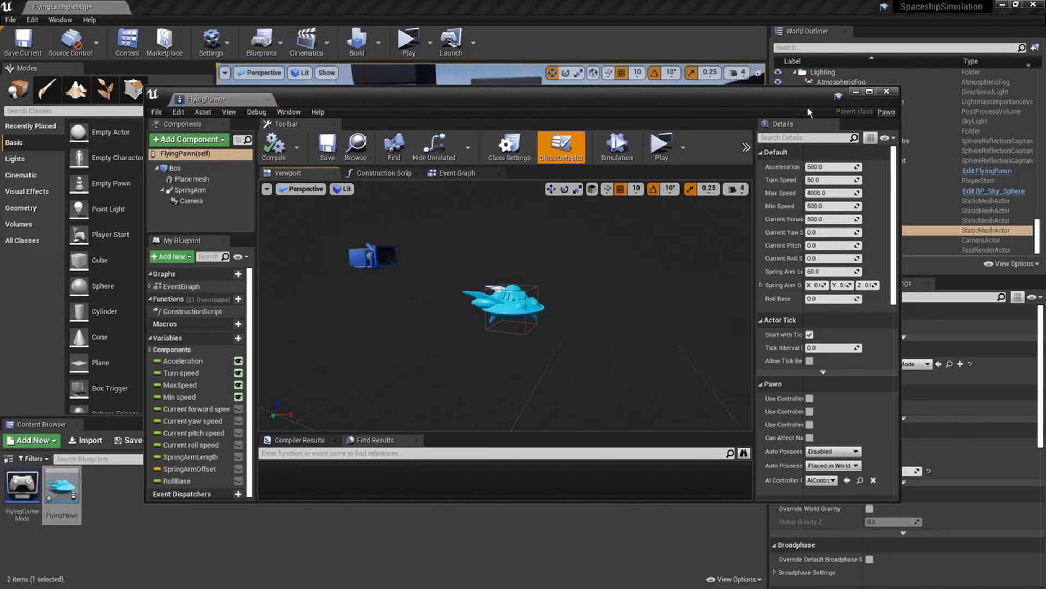
left_click(870, 91)
left_click_drag(498, 255, 459, 286)
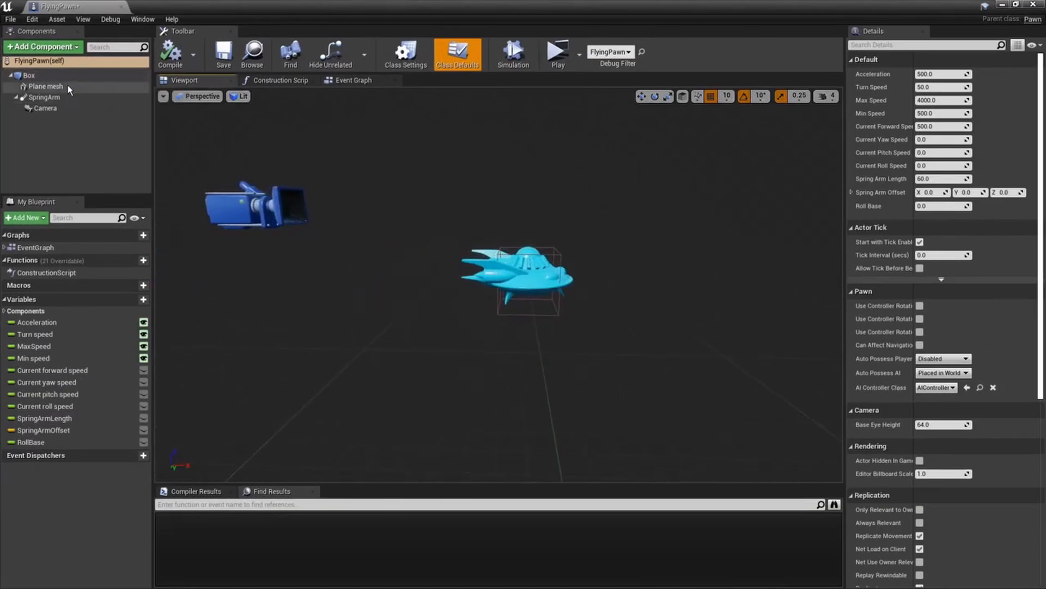
Assign the Spacecraft_1 static mesh to the FlyingPawn's Plane mesh component in place of the UFO, and compile the blueprint
left_click(68, 85)
left_click(969, 276)
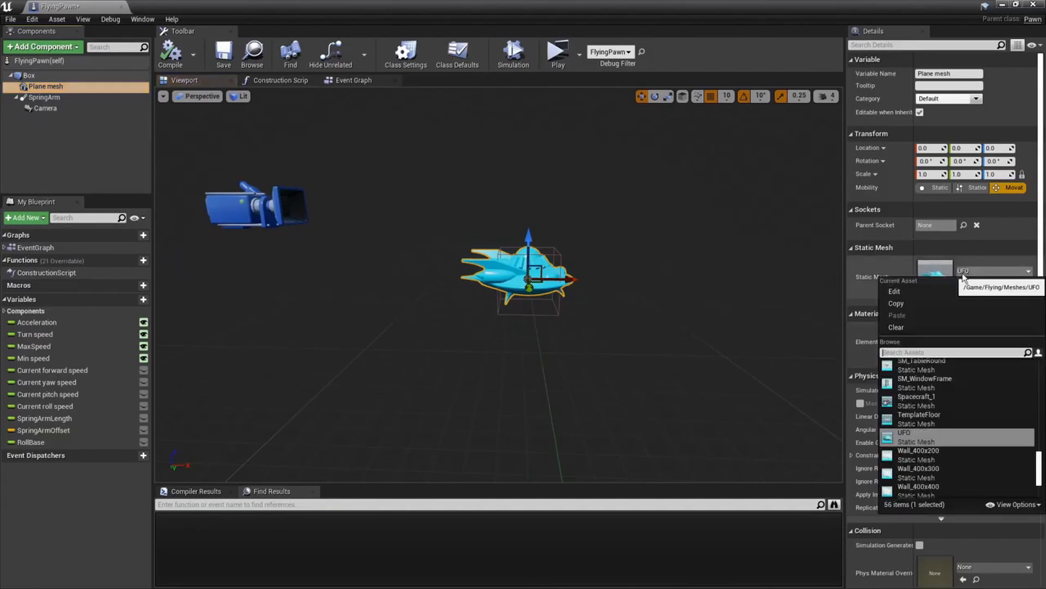
left_click(918, 404)
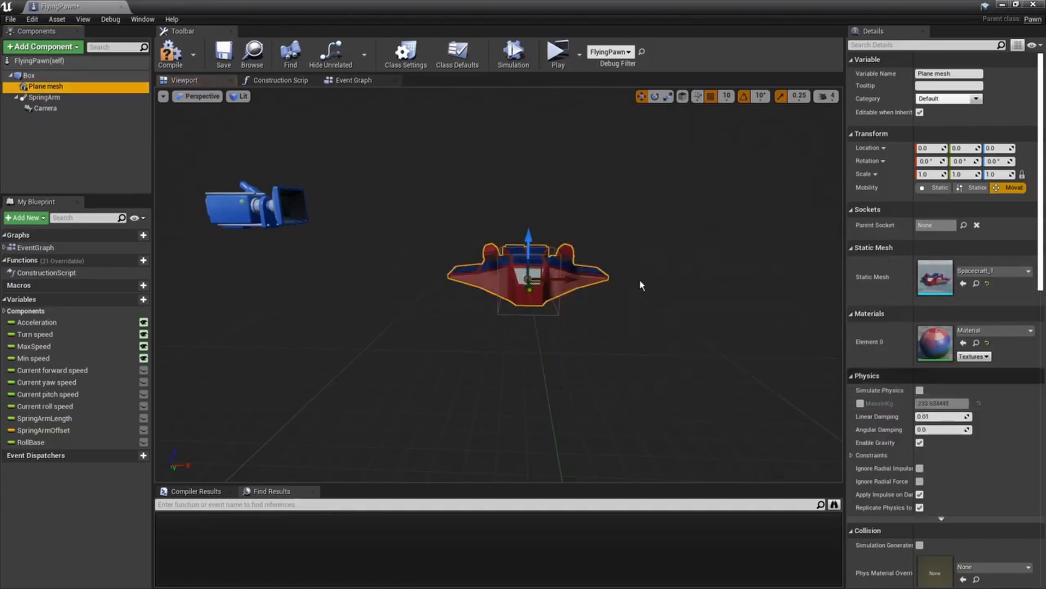
scroll(637, 287, "up", 5)
mouse_move(594, 322)
right_mouse_down()
mouse_move(507, 349)
mouse_move(594, 322)
right_mouse_up()
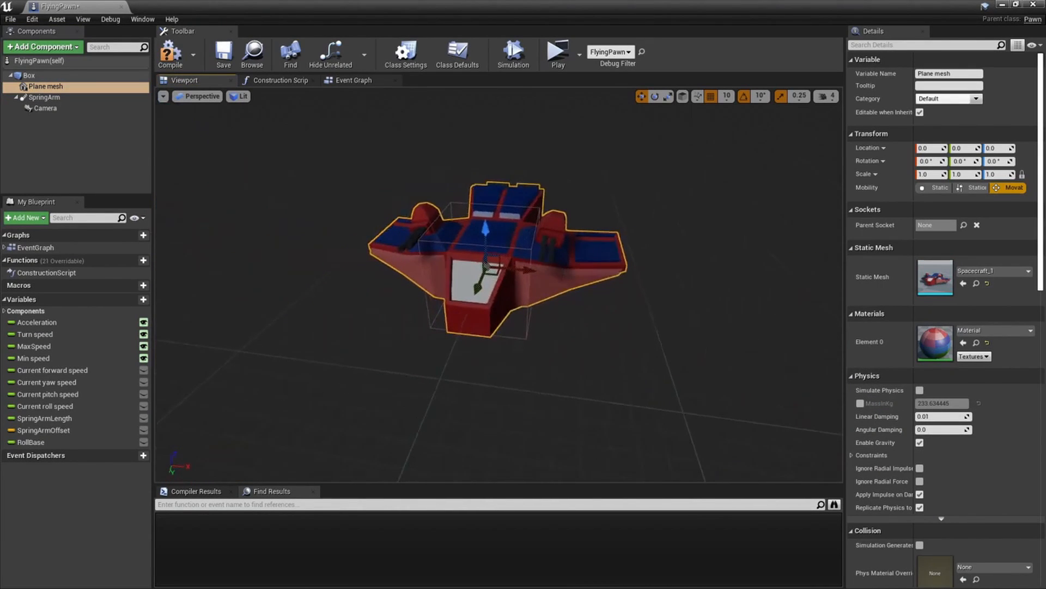
right_click_drag(553, 271, 485, 271)
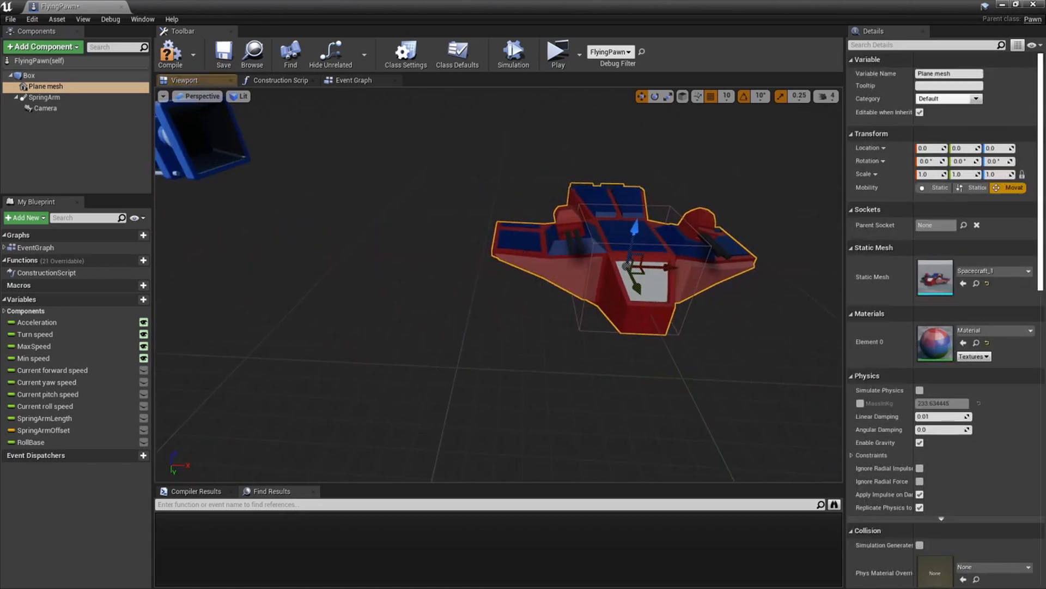
right_click_drag(548, 314, 545, 311)
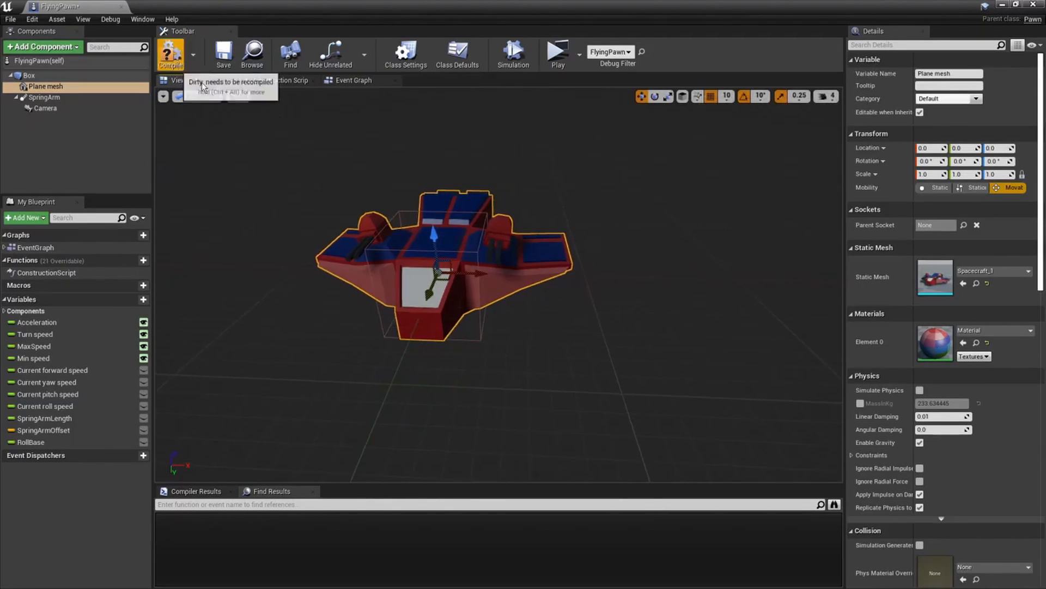
left_click(170, 54)
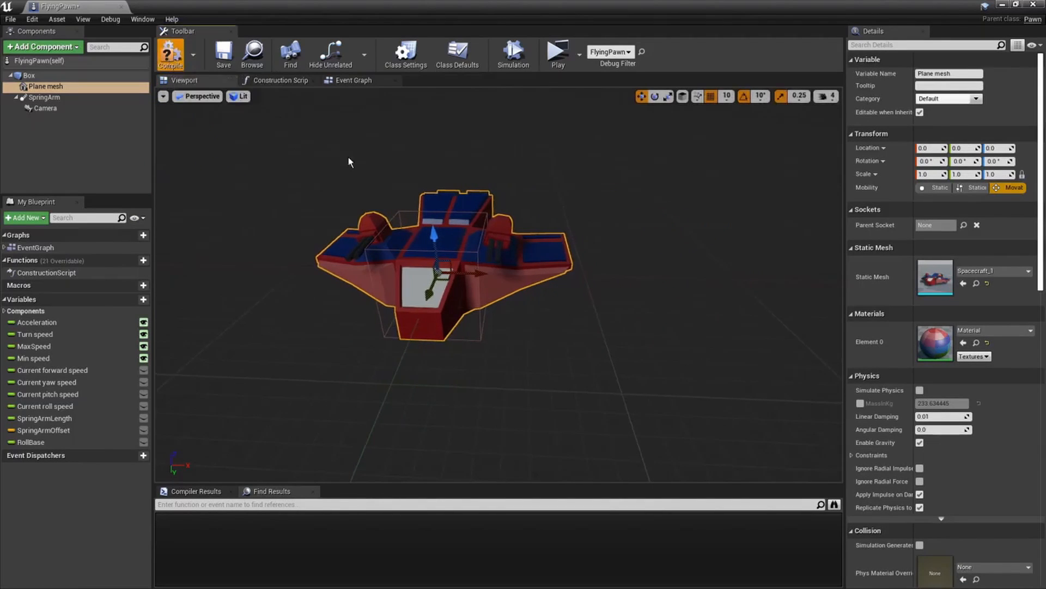
Open the Spacecraft_1 static mesh from the Flying > Meshes folder and bring up its import transform settings
left_click(1002, 6)
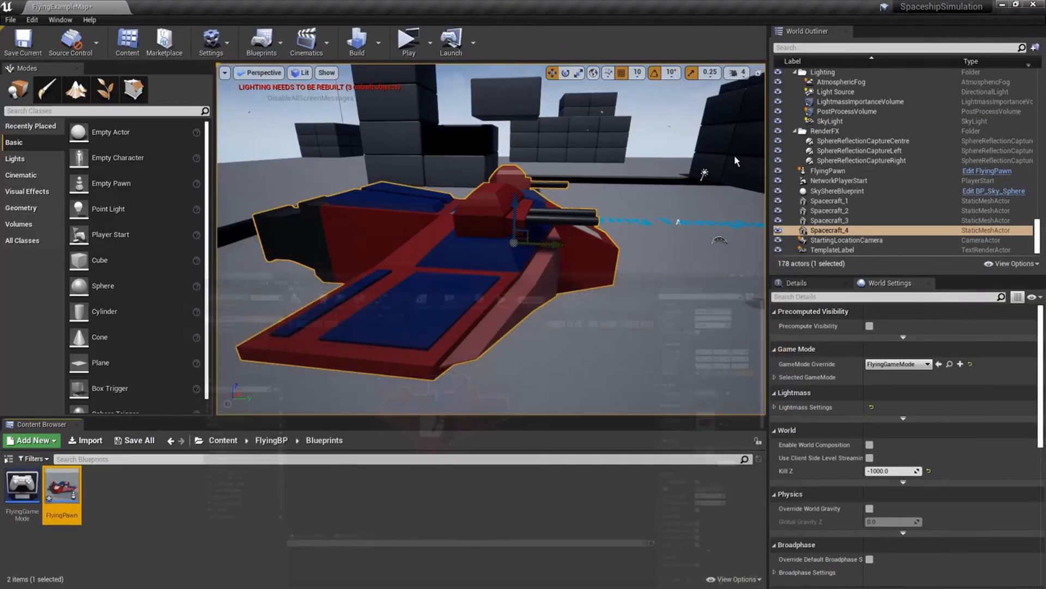
left_click(271, 440)
left_click(223, 440)
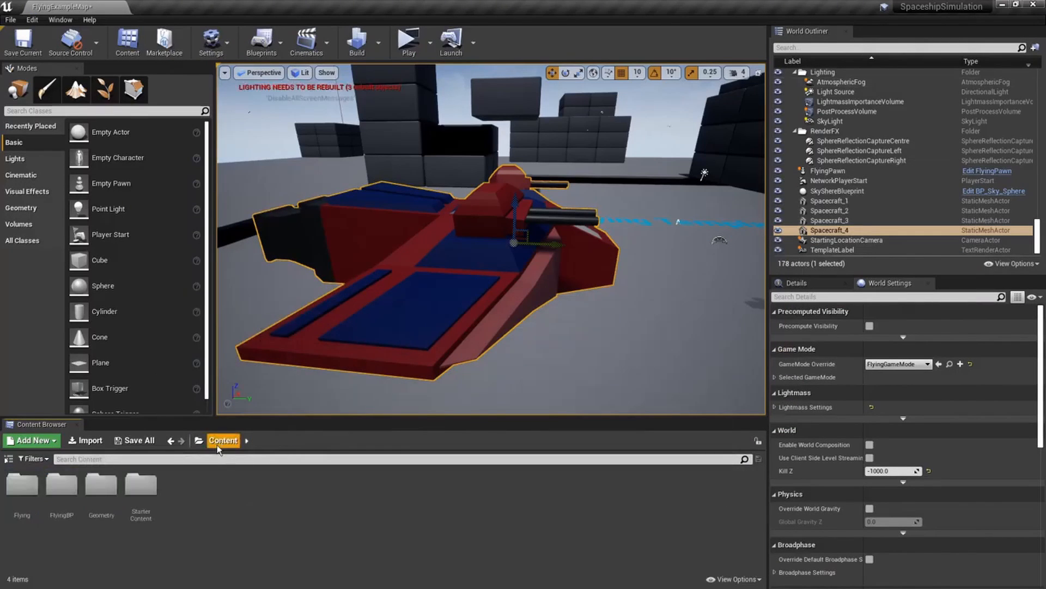
double_click(99, 485)
double_click(23, 486)
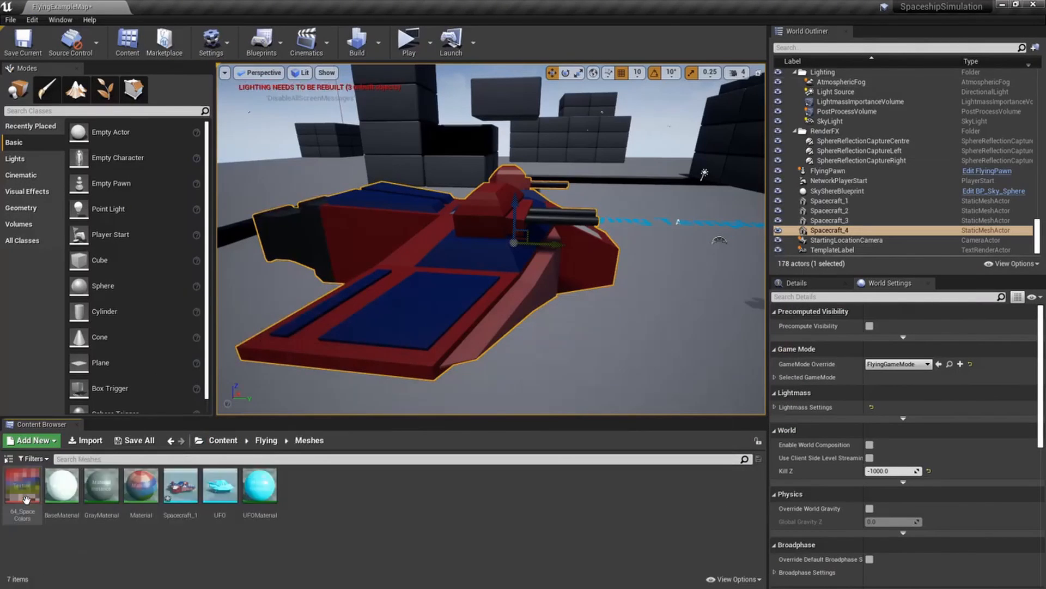
double_click(180, 486)
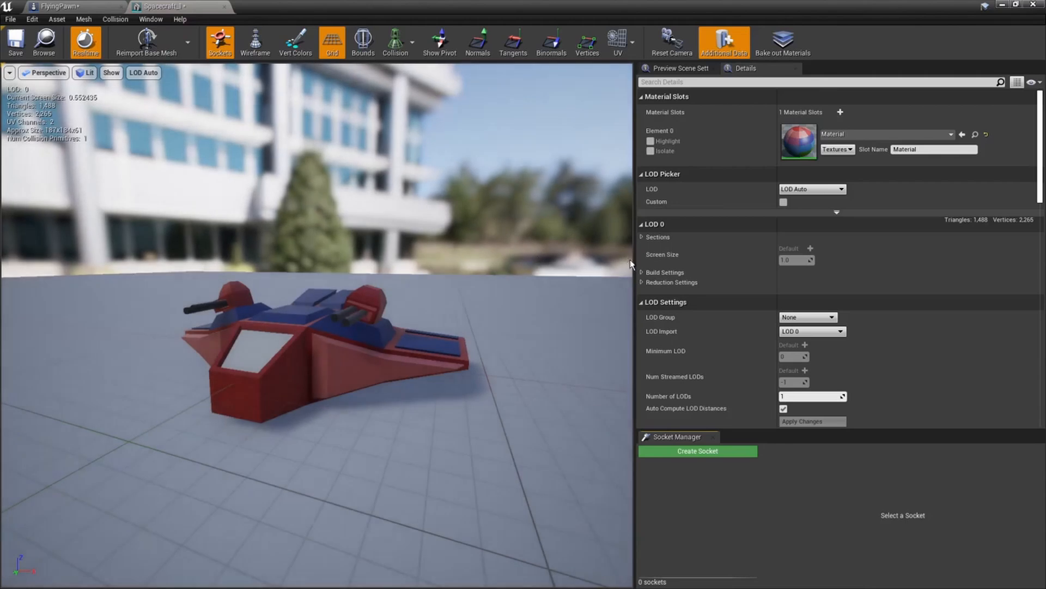
scroll(675, 241, "down", 5)
scroll(666, 282, "down", 10)
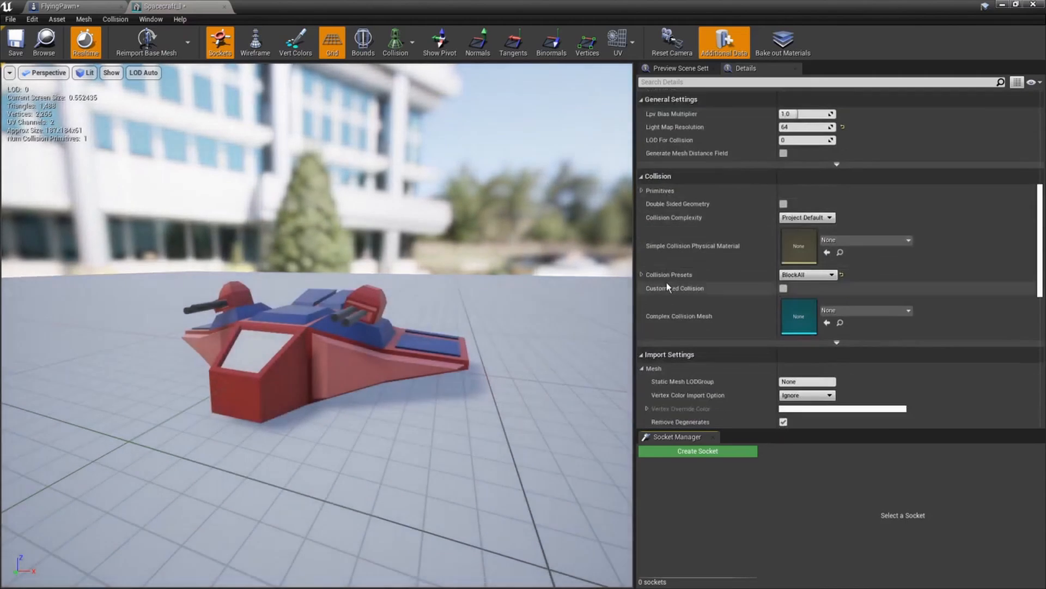
scroll(662, 289, "down", 2)
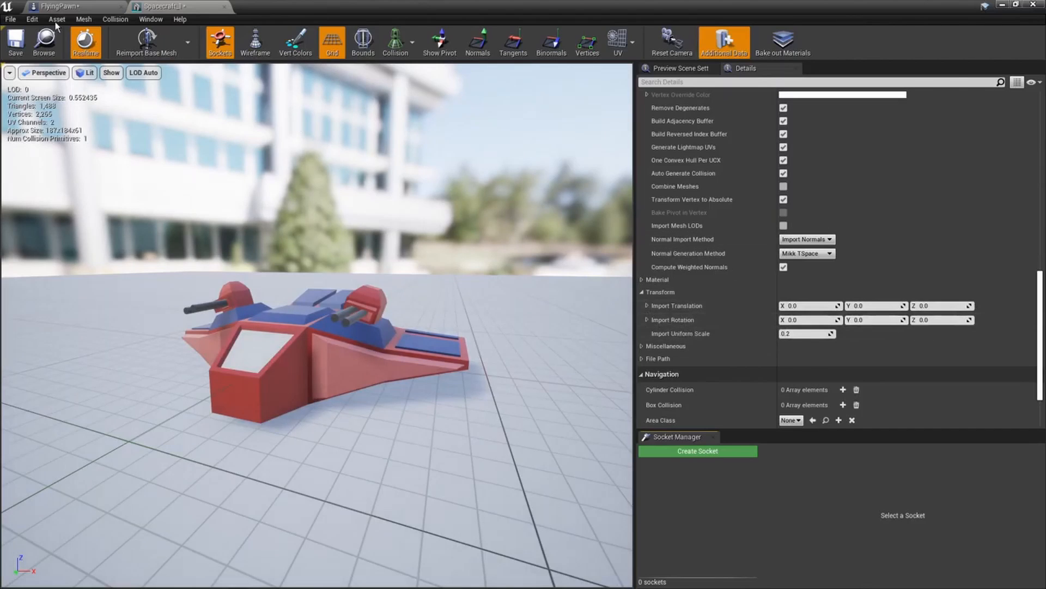
Try rotating the Plane mesh by -90° yaw in the FlyingPawn blueprint, and reset its rotation to 0
left_click(67, 7)
left_click(655, 97)
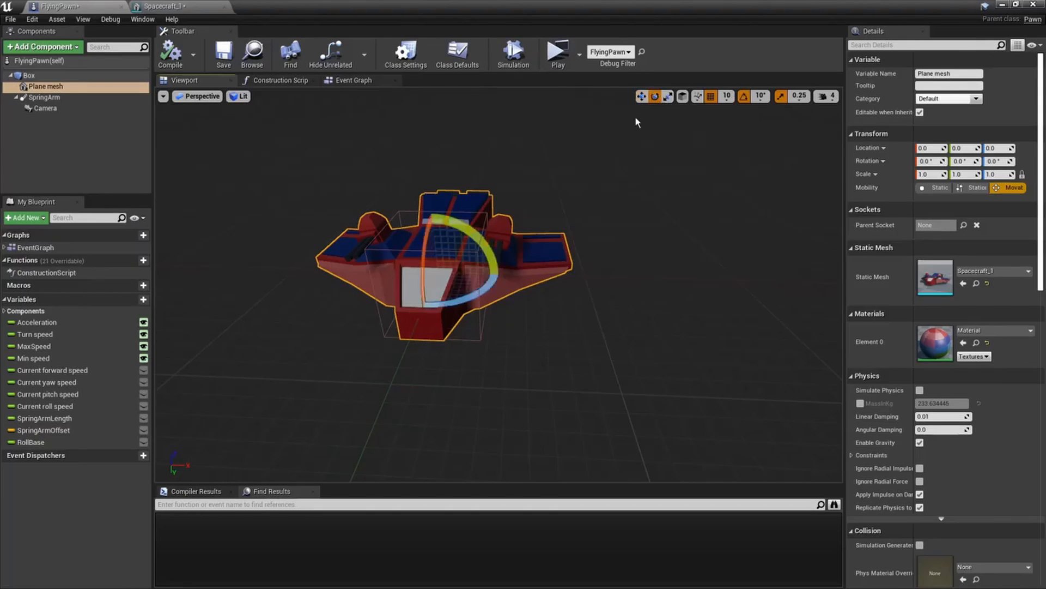
right_click_drag(440, 281, 439, 281)
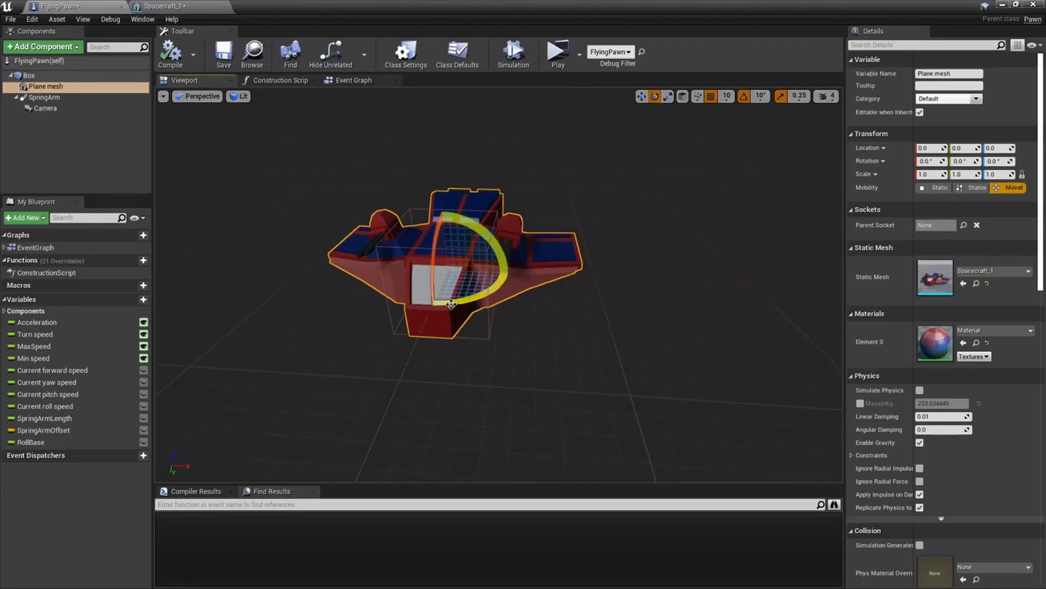
left_click_drag(450, 304, 360, 310)
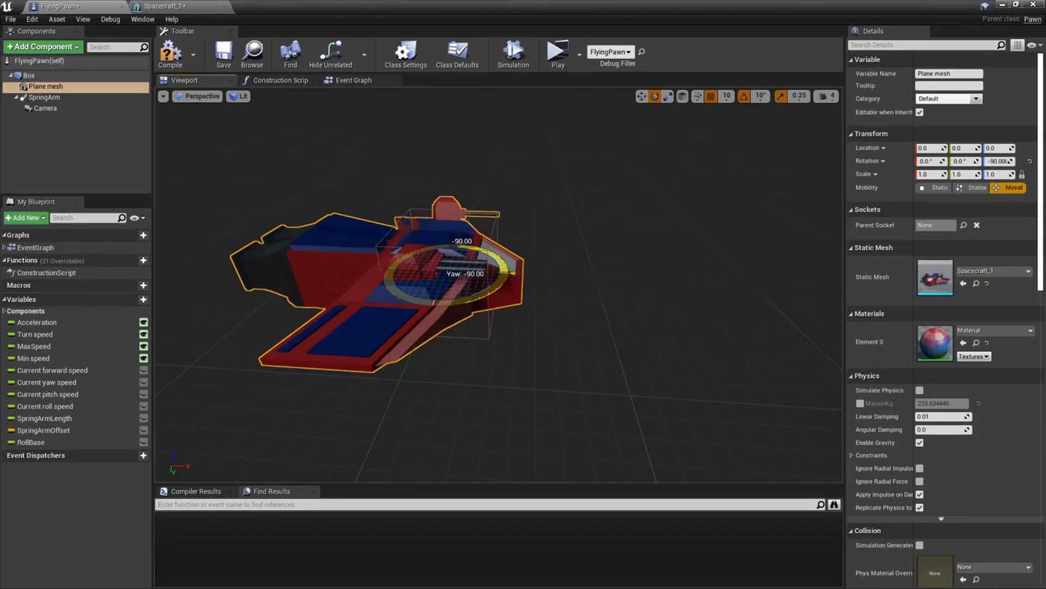
left_click_drag(459, 246, 512, 273)
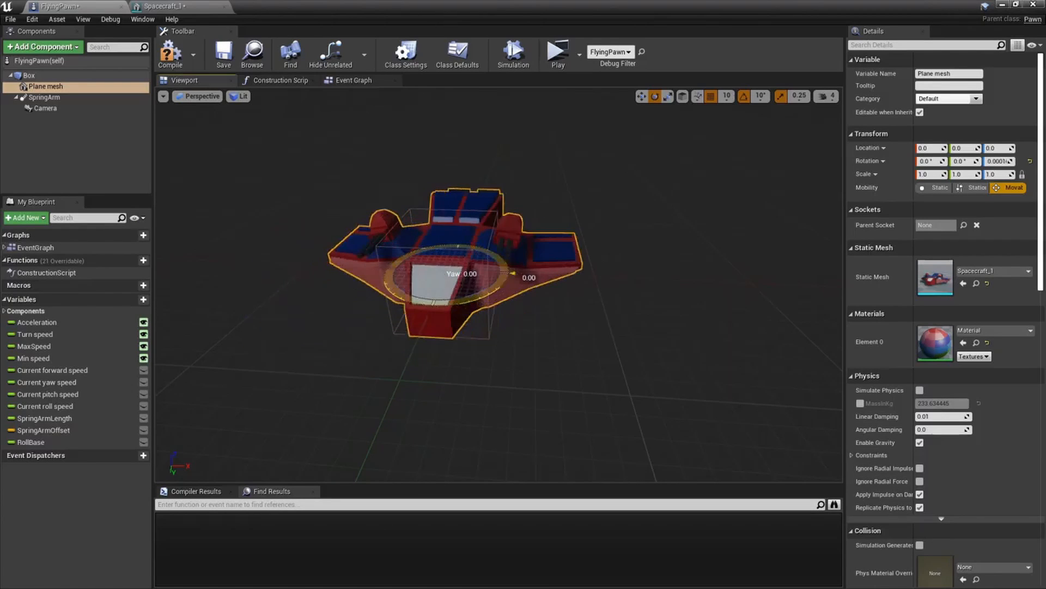
left_click_drag(437, 234, 459, 228)
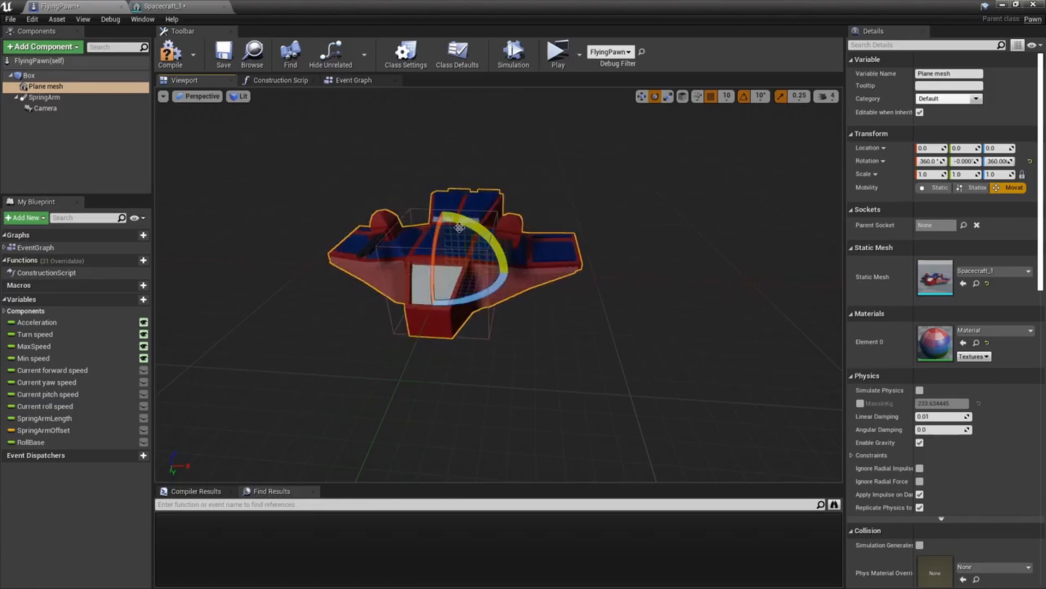
left_click_drag(468, 300, 517, 298)
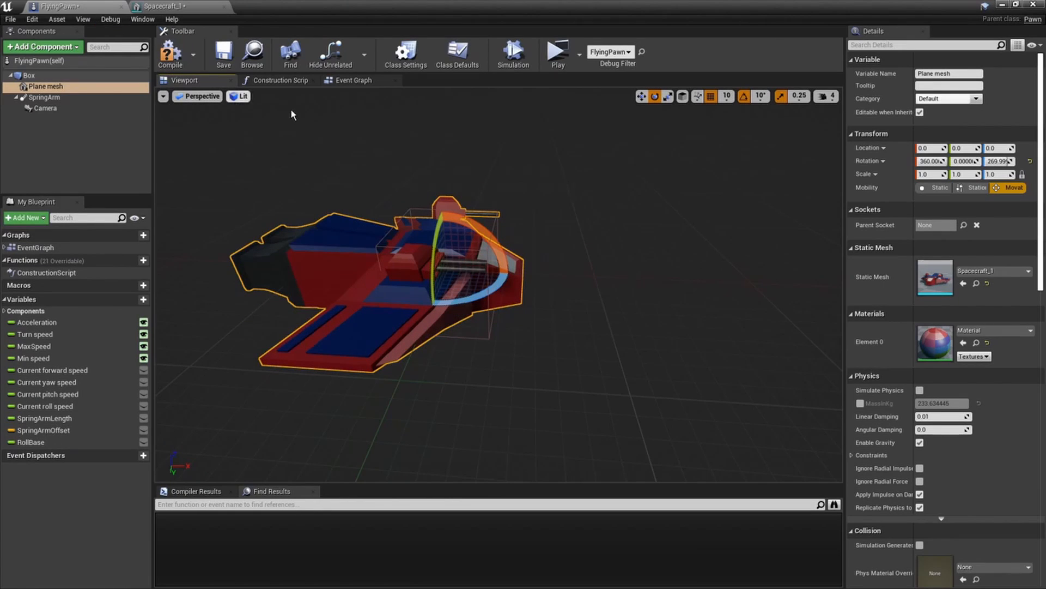
left_click(927, 161)
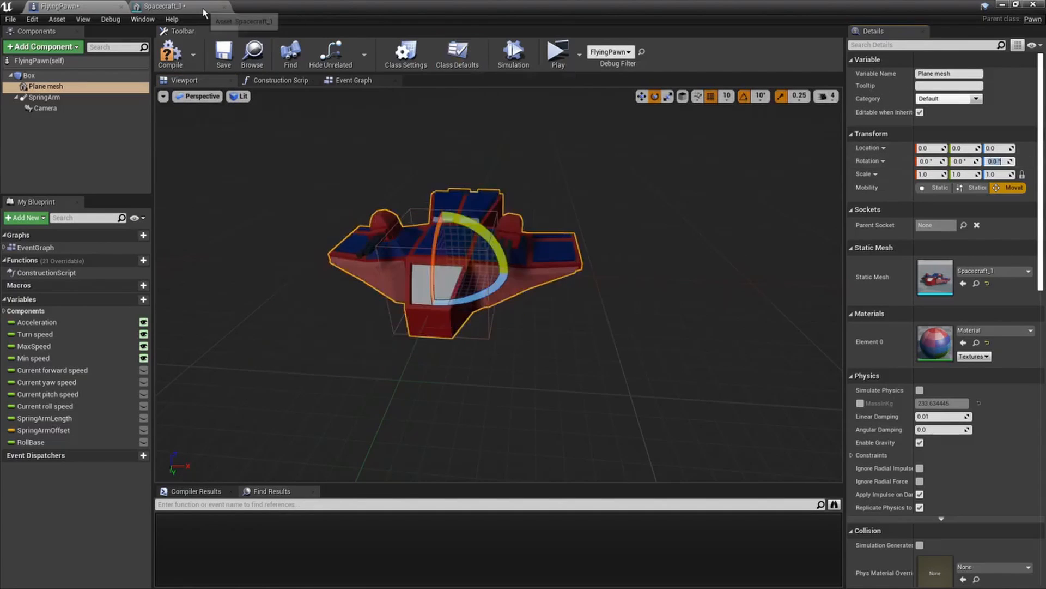
Set the Z import rotation of the Spacecraft_1 static mesh to -90 and save the mesh
left_click(175, 7)
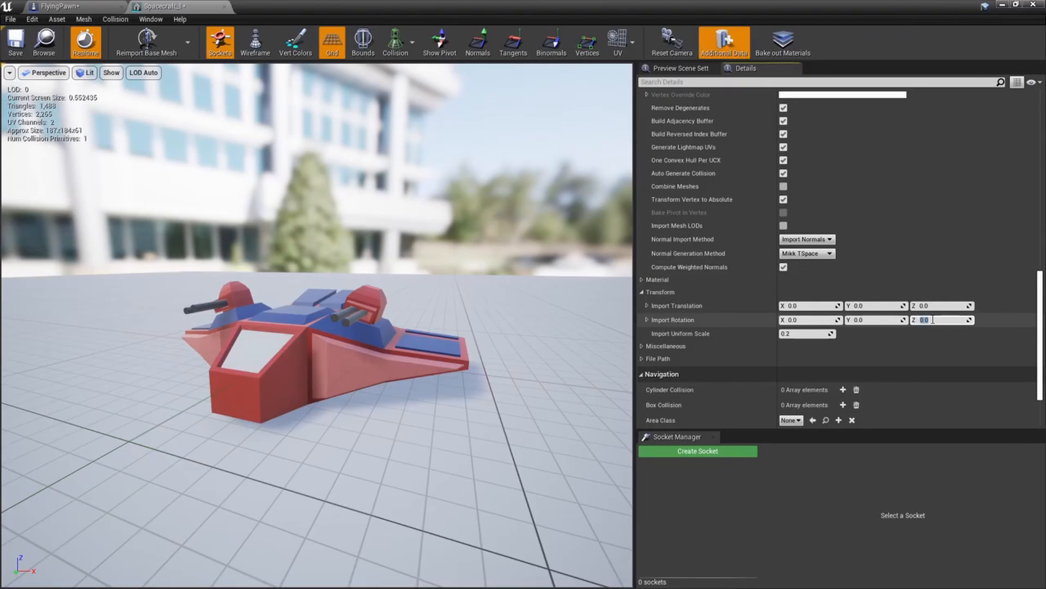
key("Return")
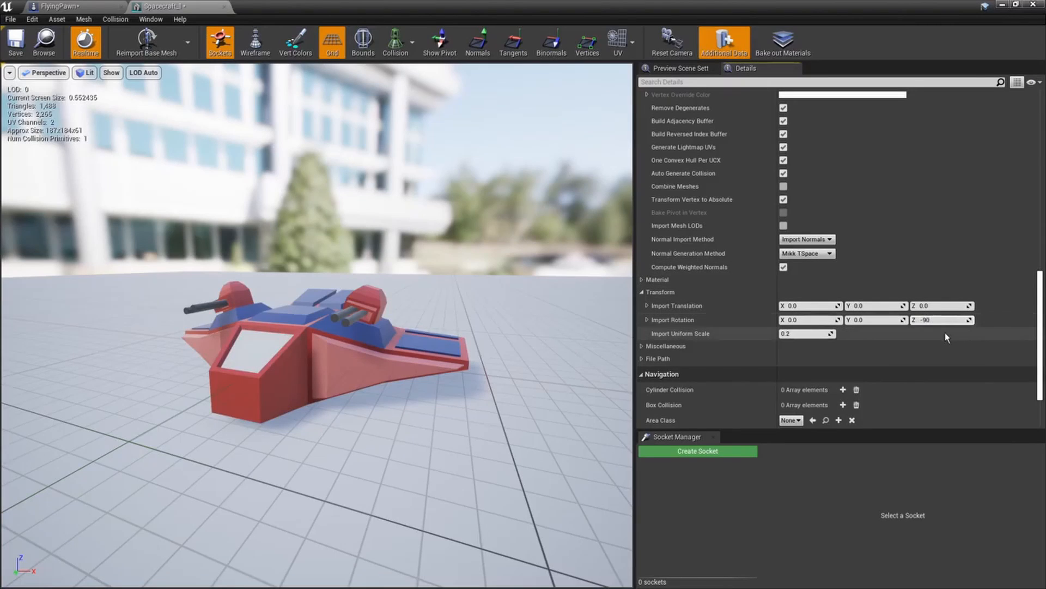
left_click(18, 46)
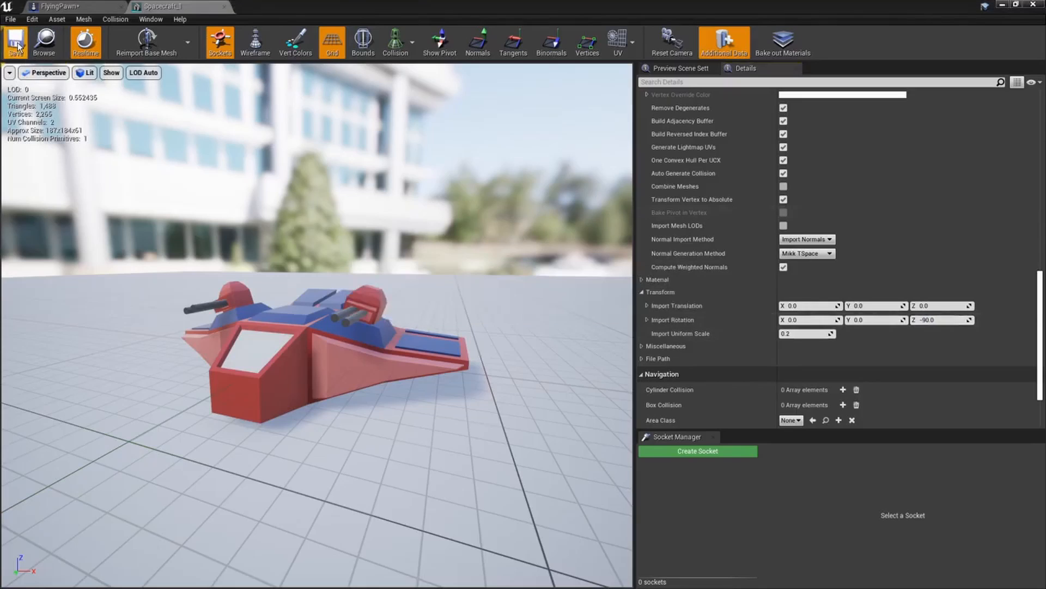
Reimport the Spacecraft_1 static mesh from its source file in the Flying > Meshes folder
left_click(1004, 4)
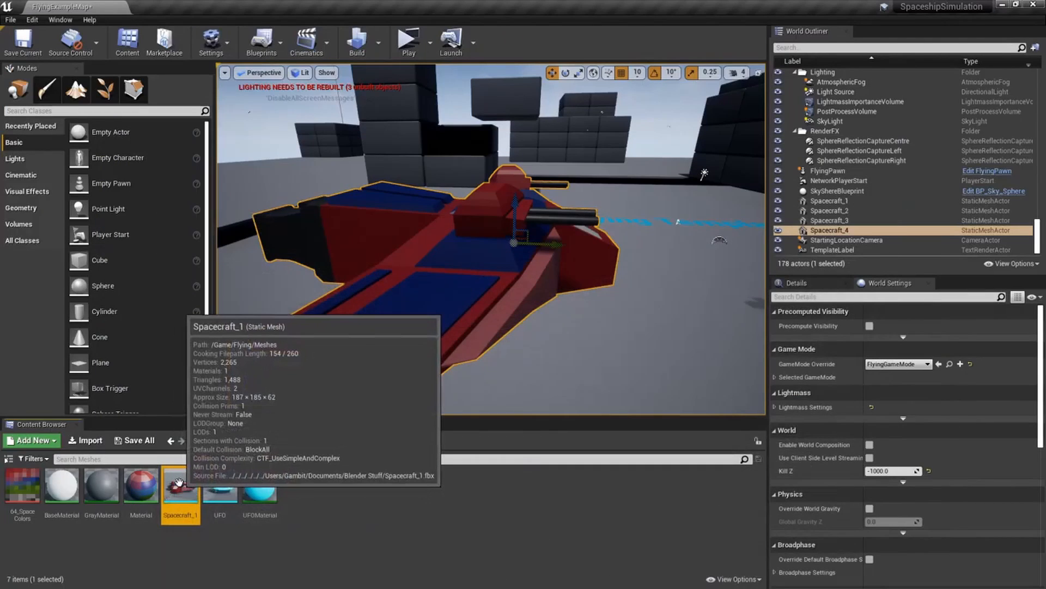
right_click(179, 482)
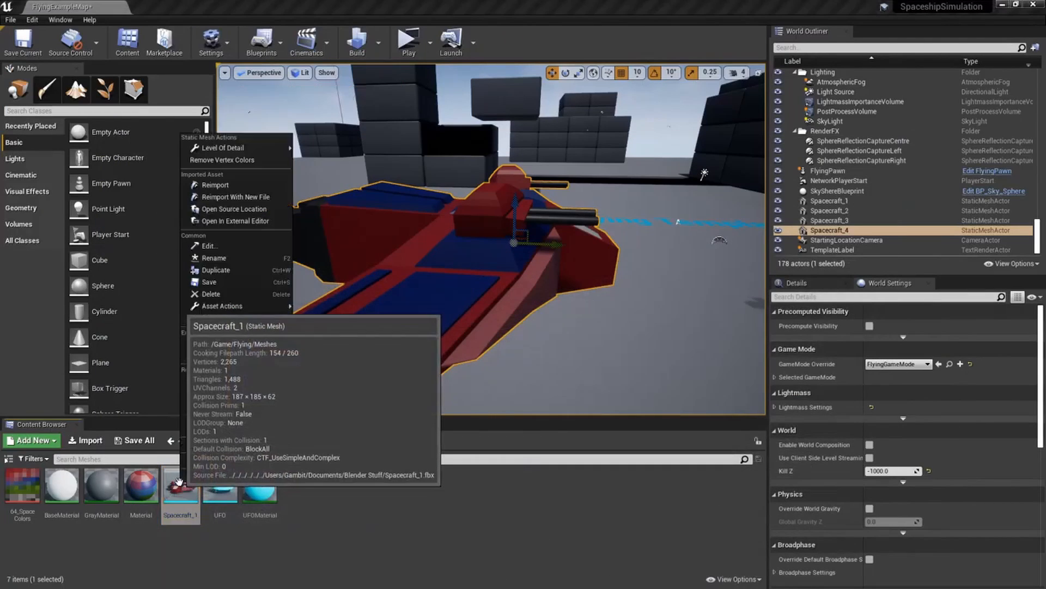
left_click(236, 188)
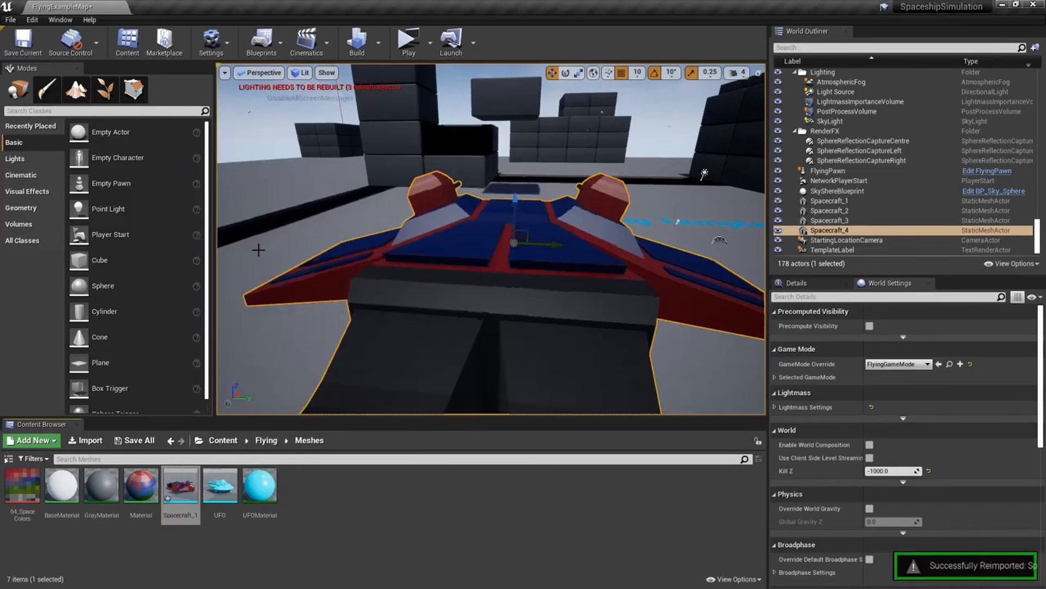
Focus on the Spacecraft_4 actor in the level and delete it
key("f")
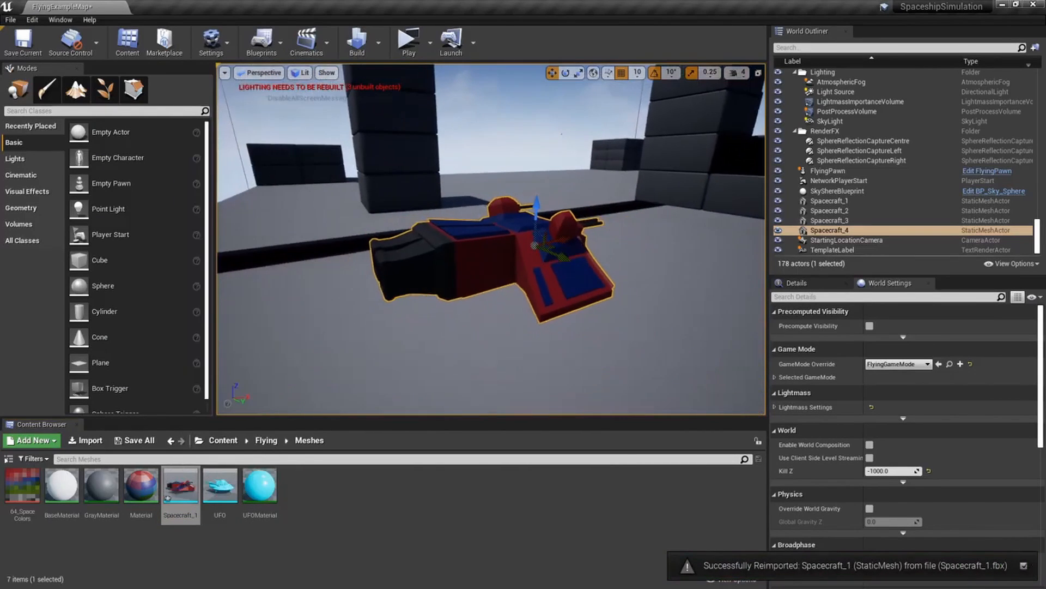
key("Delete")
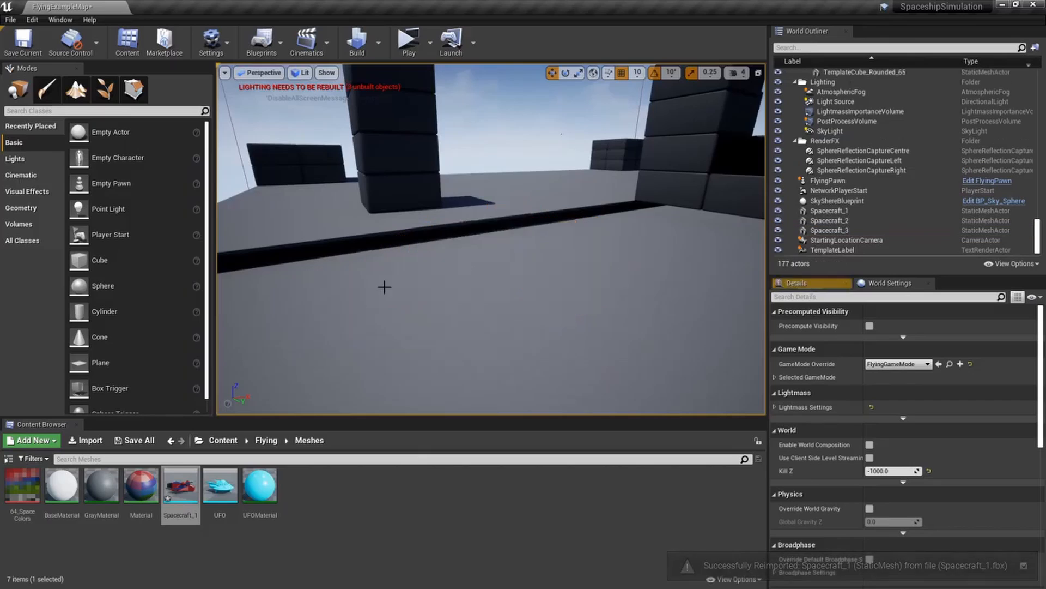
right_click_drag(384, 287, 430, 292)
key("w")
key("s")
Open the UFO mesh to bring back the asset editors, and close the UFO and Spacecraft_1 editors to return to FlyingPawn
double_click(219, 485)
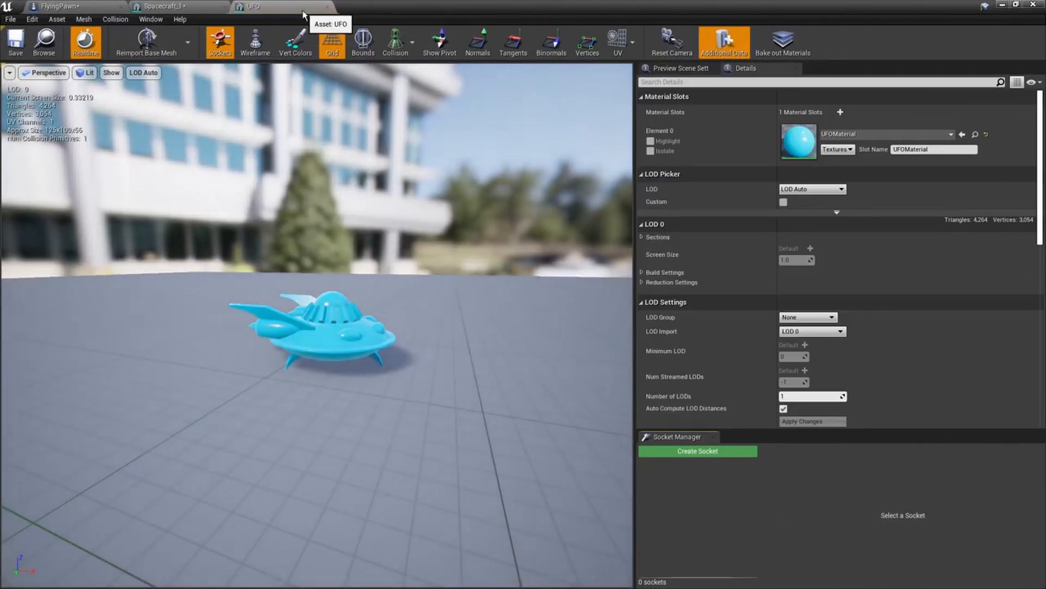
left_click(327, 7)
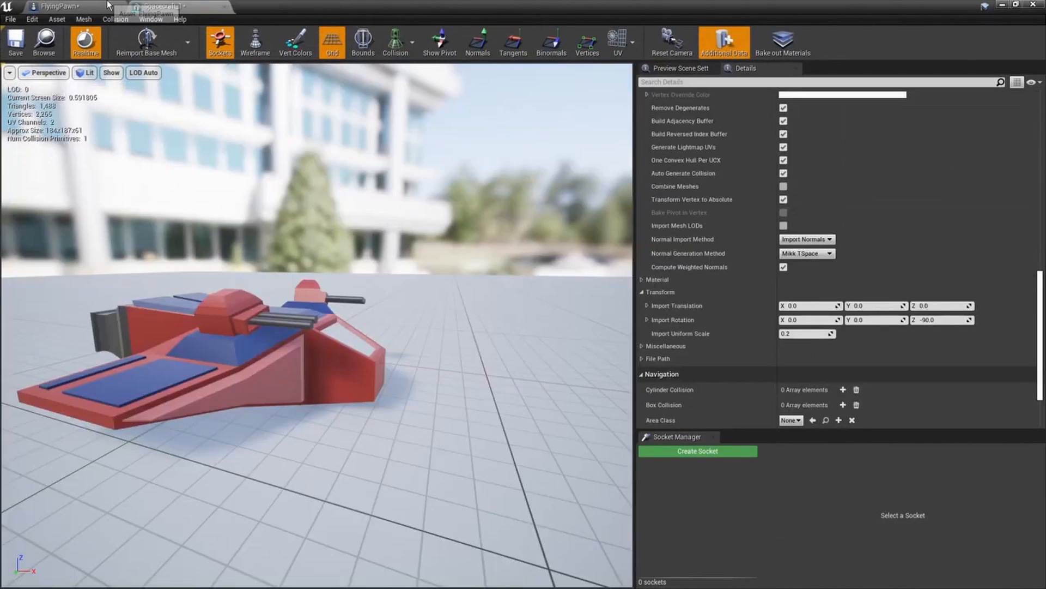
left_click(224, 7)
Scale the FlyingPawn's Plane mesh uniformly to 0.8
right_click_drag(491, 270, 480, 285)
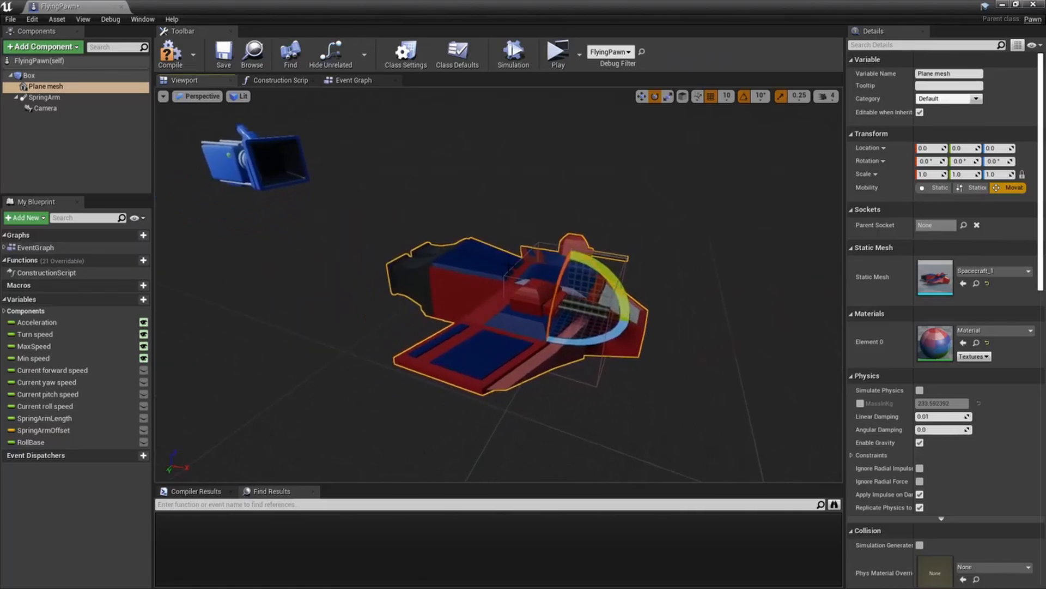
scroll(491, 270, "up", 4)
scroll(473, 285, "down", 6)
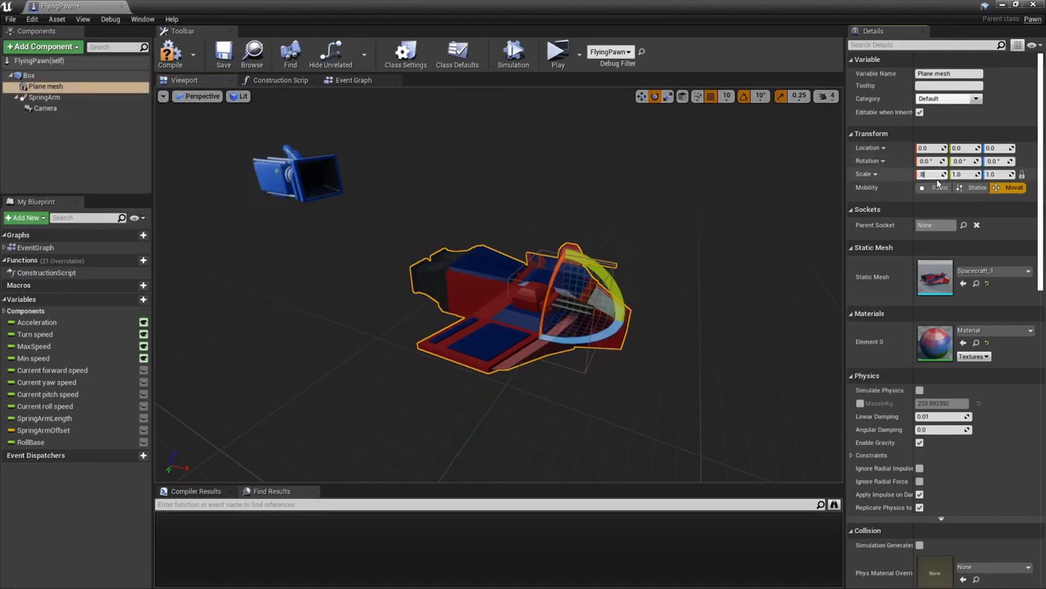
key("Return")
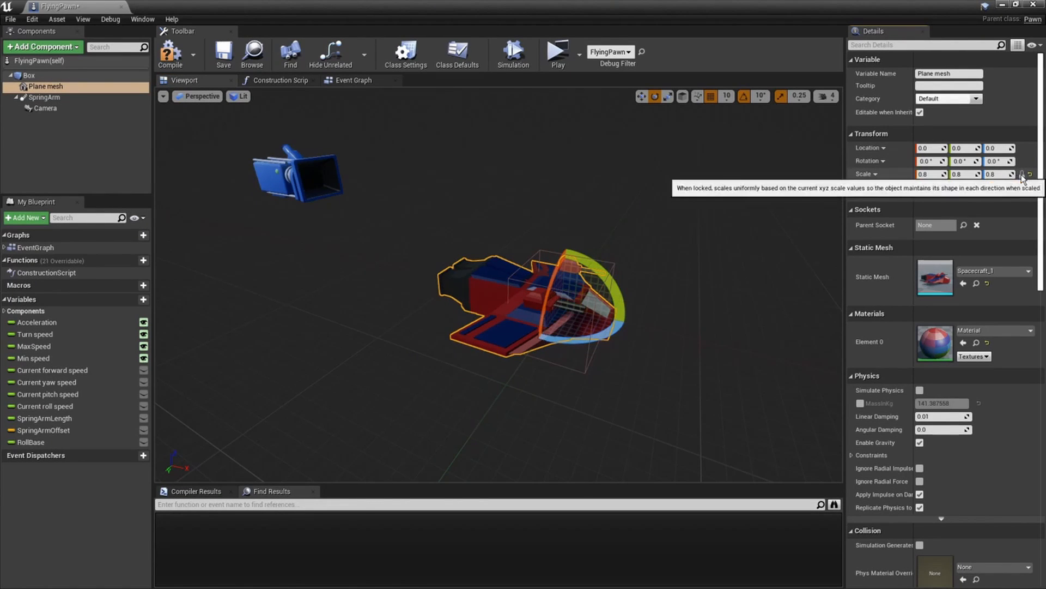
Try a Y scale of 2.0 on the Plane mesh, return it to 0.8 and lock uniform scaling
left_click(968, 174)
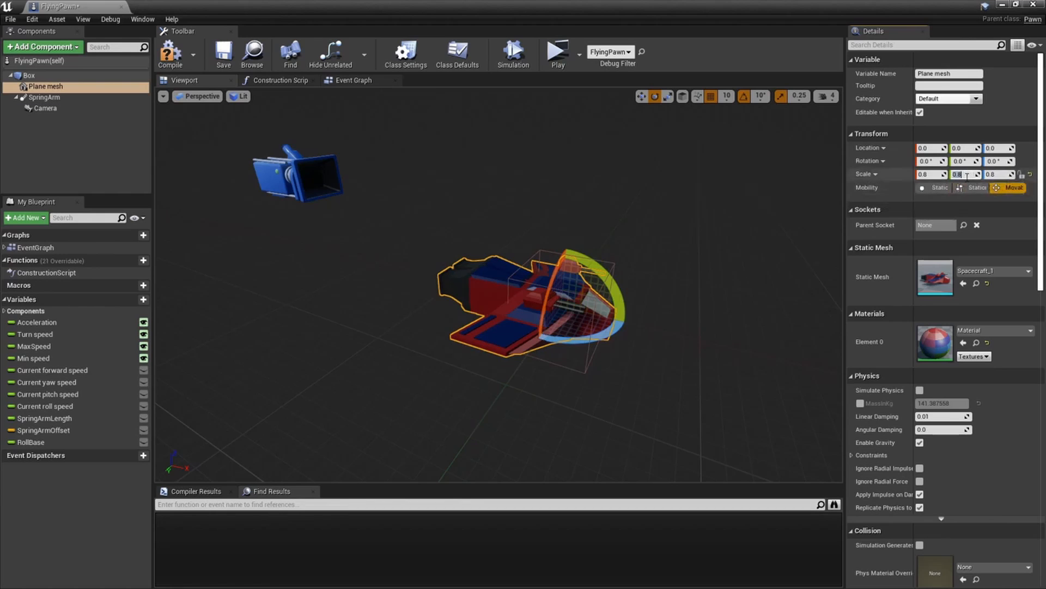
type("2")
key("Return")
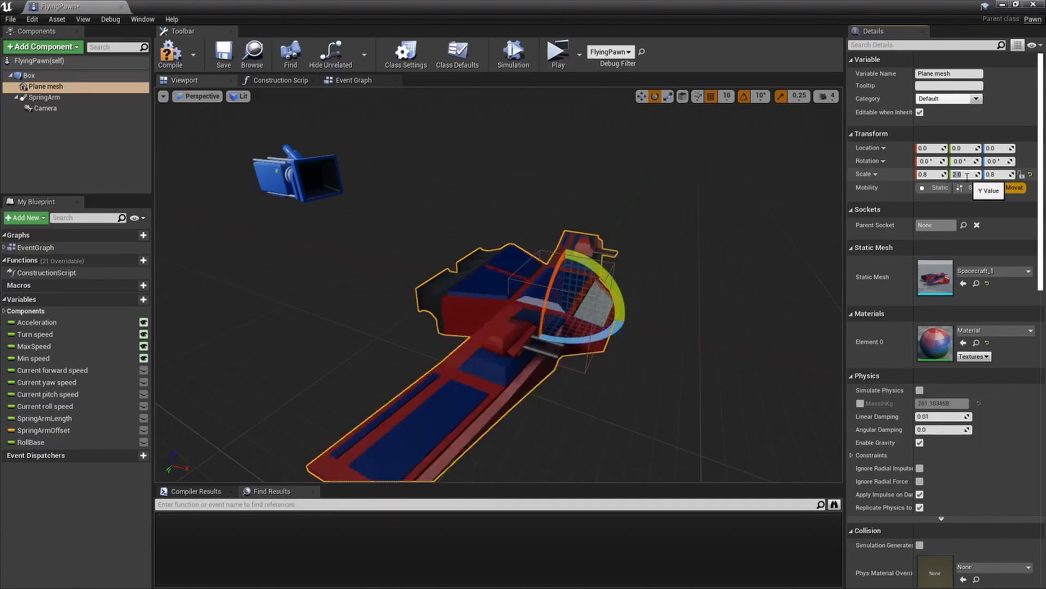
right_click_drag(730, 234, 523, 230)
left_click(958, 175)
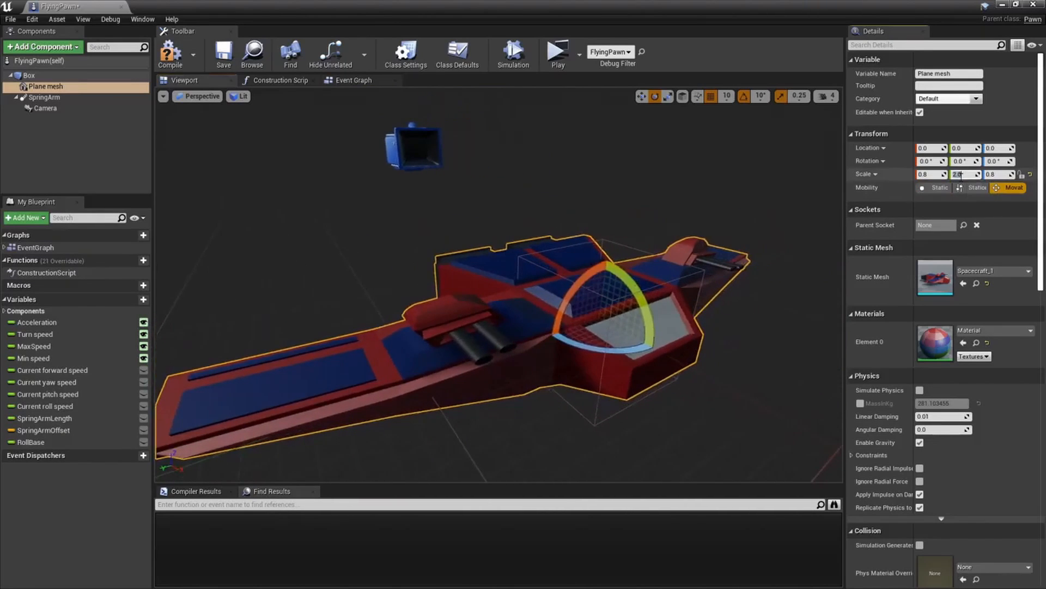
key("Return")
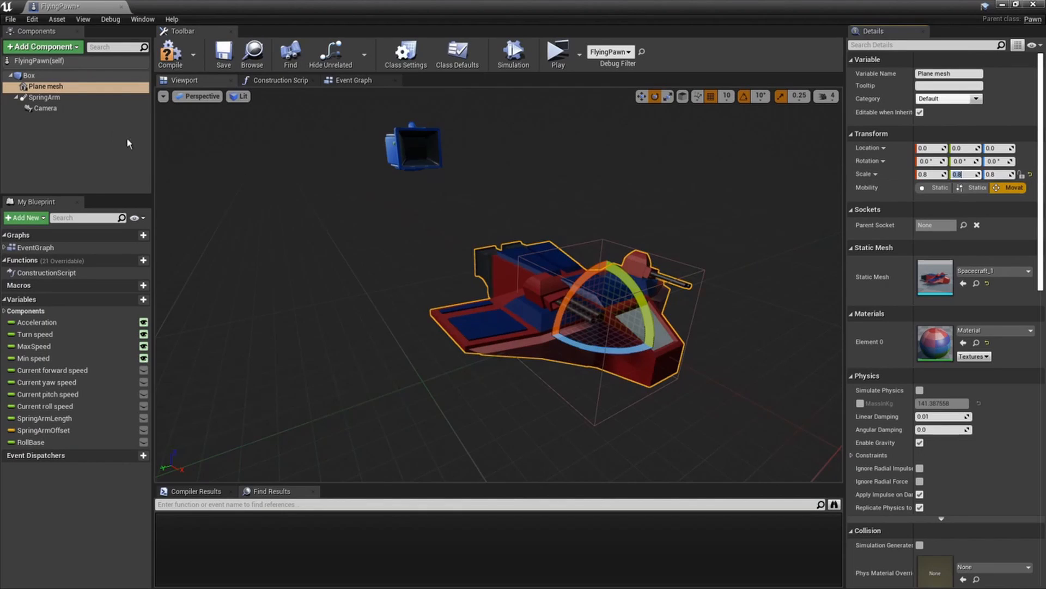
left_click(1021, 175)
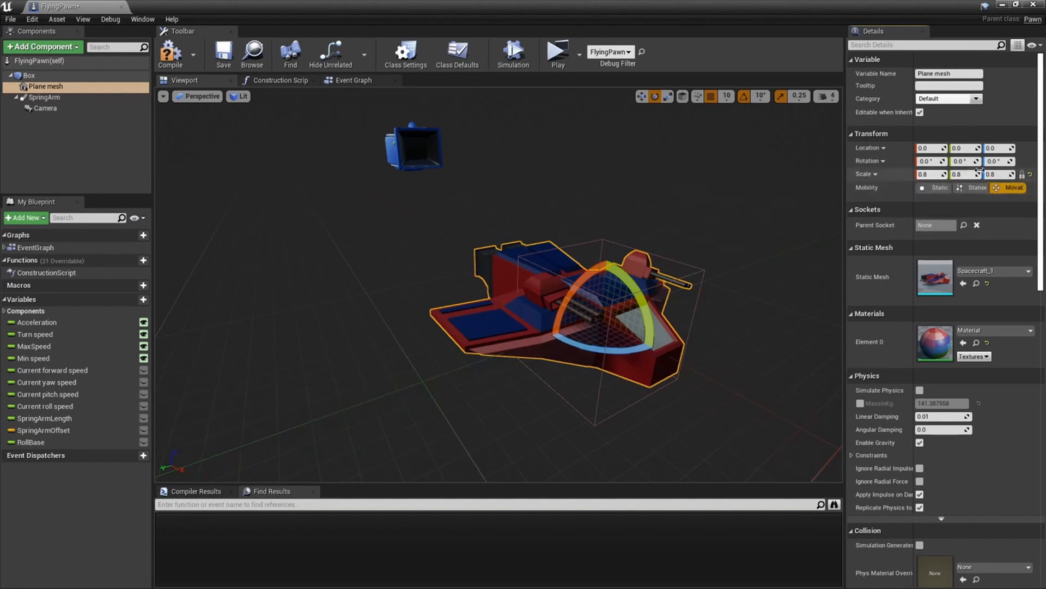
Compile the FlyingPawn blueprint, test-fly the spacecraft in a standalone game preview, and end the preview
left_click(168, 64)
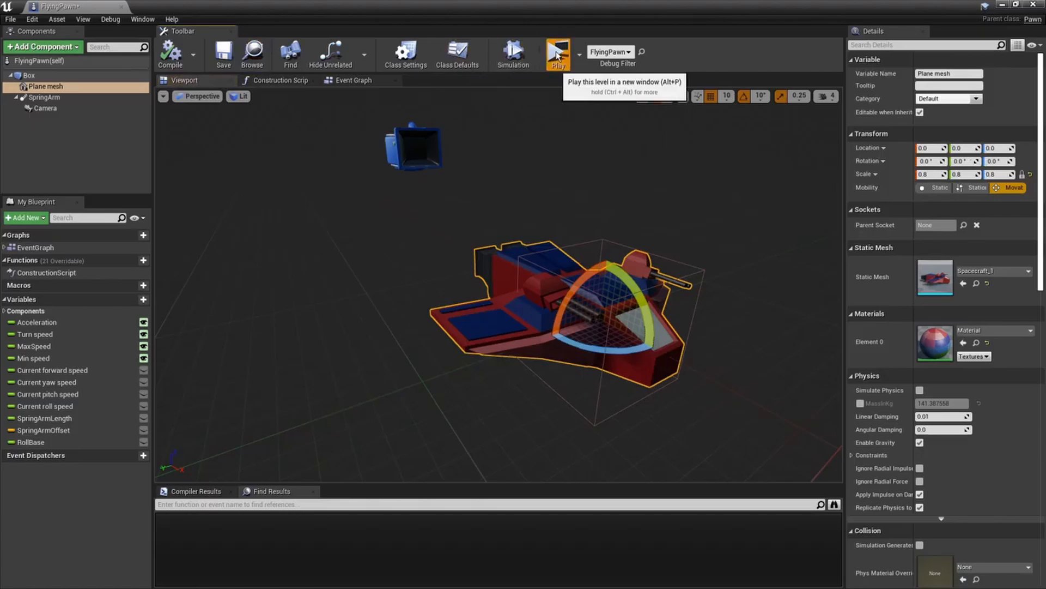
left_click(557, 55)
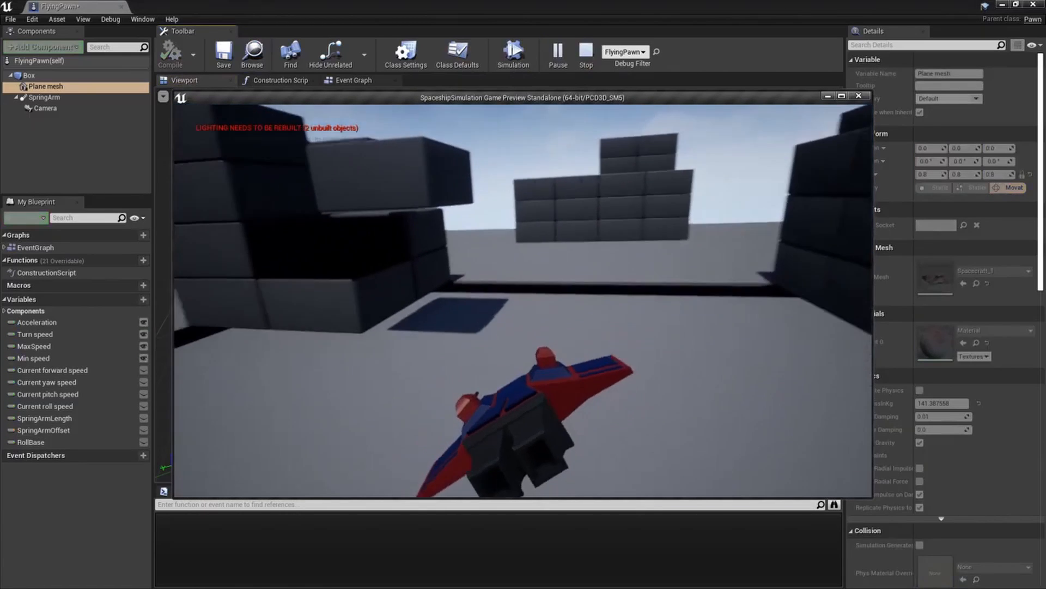
key("d")
key("w")
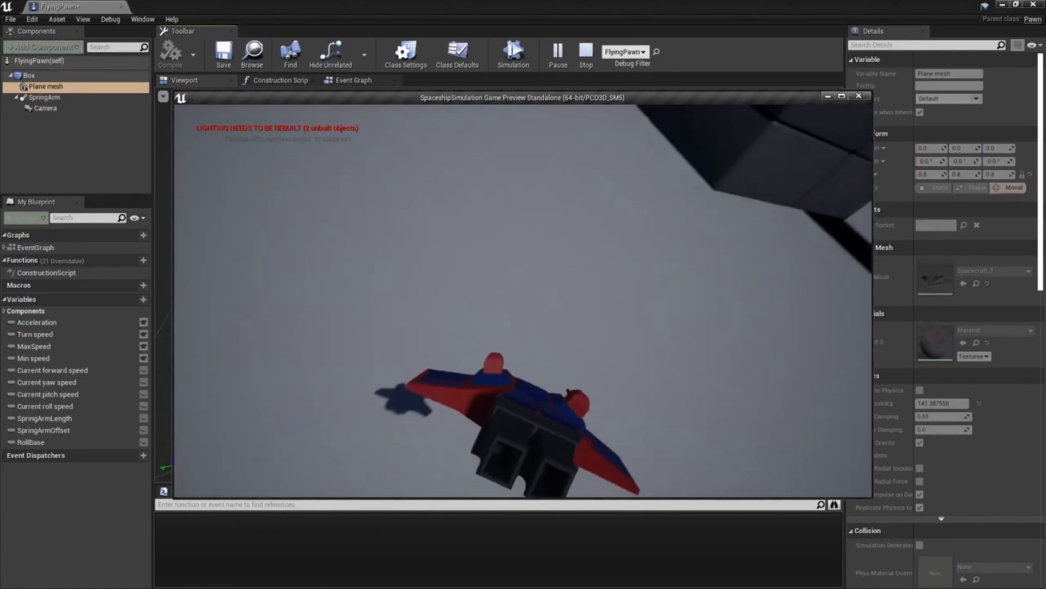
key("s")
key("a")
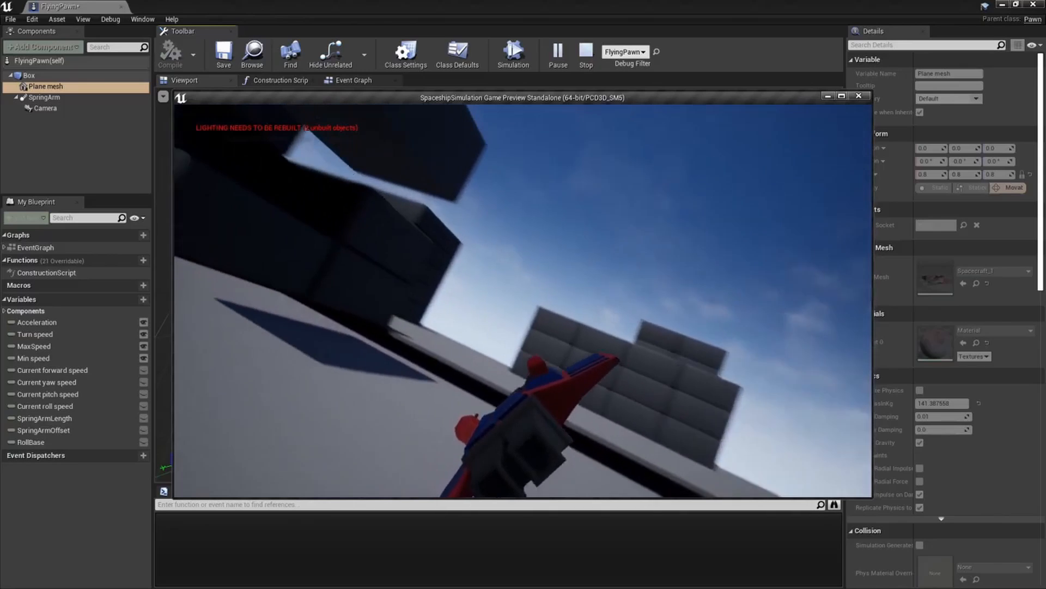
key("Escape")
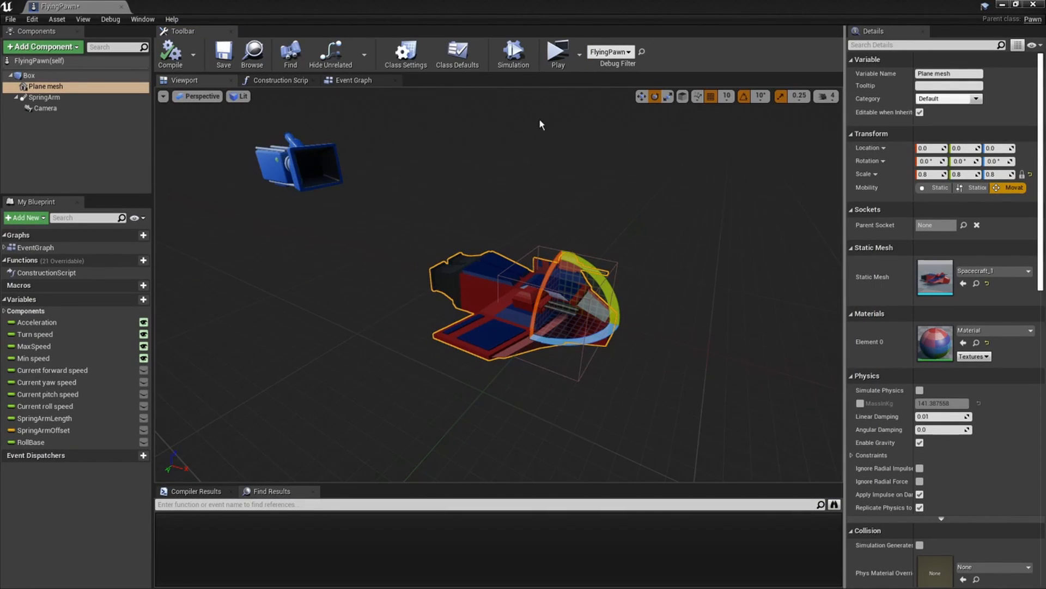
Open the Spacecraft_1 static mesh from the Flying > Meshes folder and inspect its two rear engines
right_click_drag(469, 338, 662, 350)
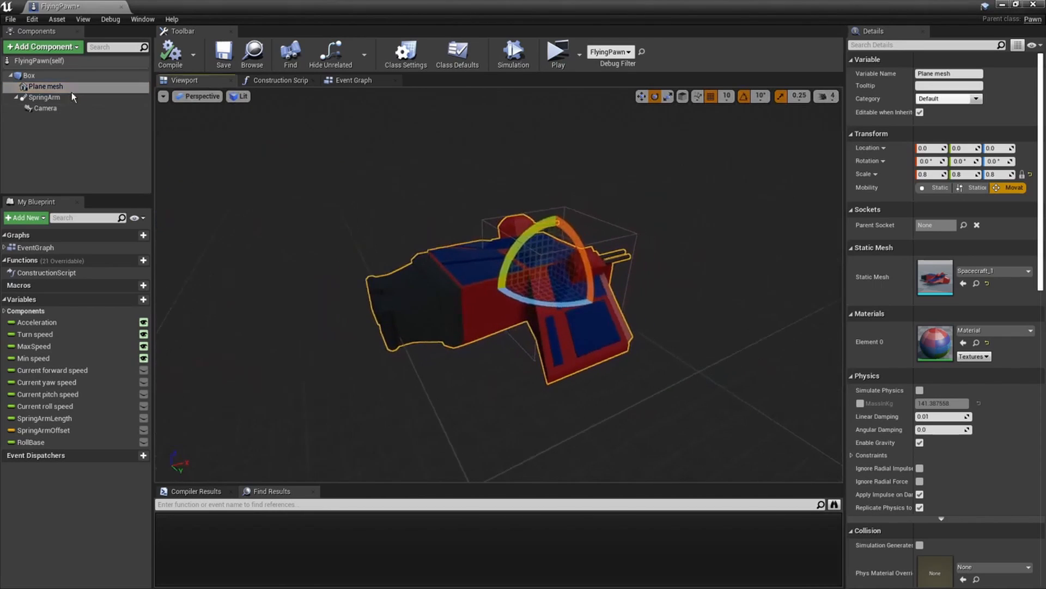
left_click(1008, 7)
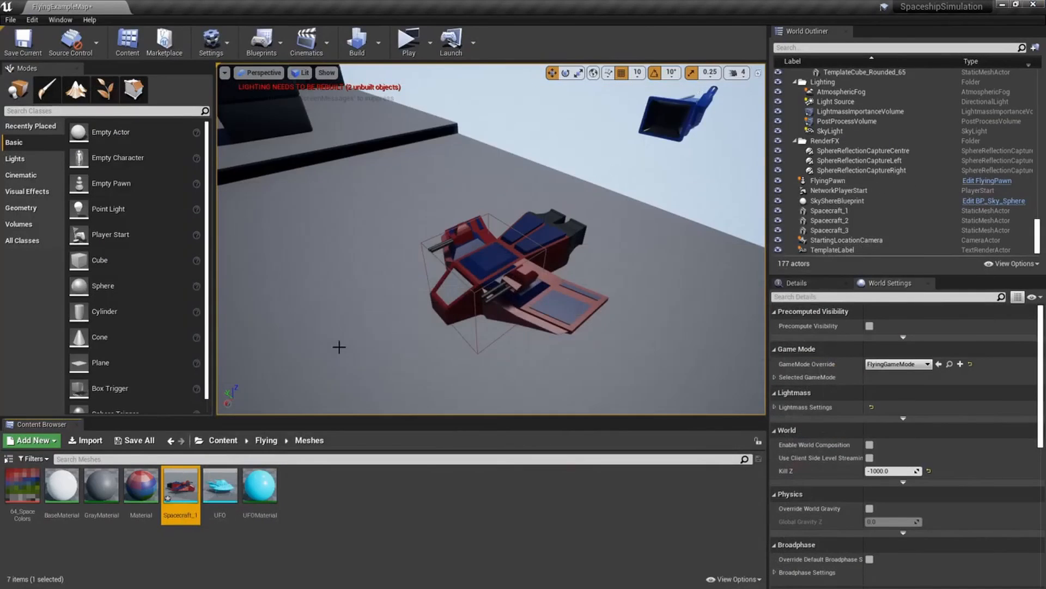
double_click(181, 493)
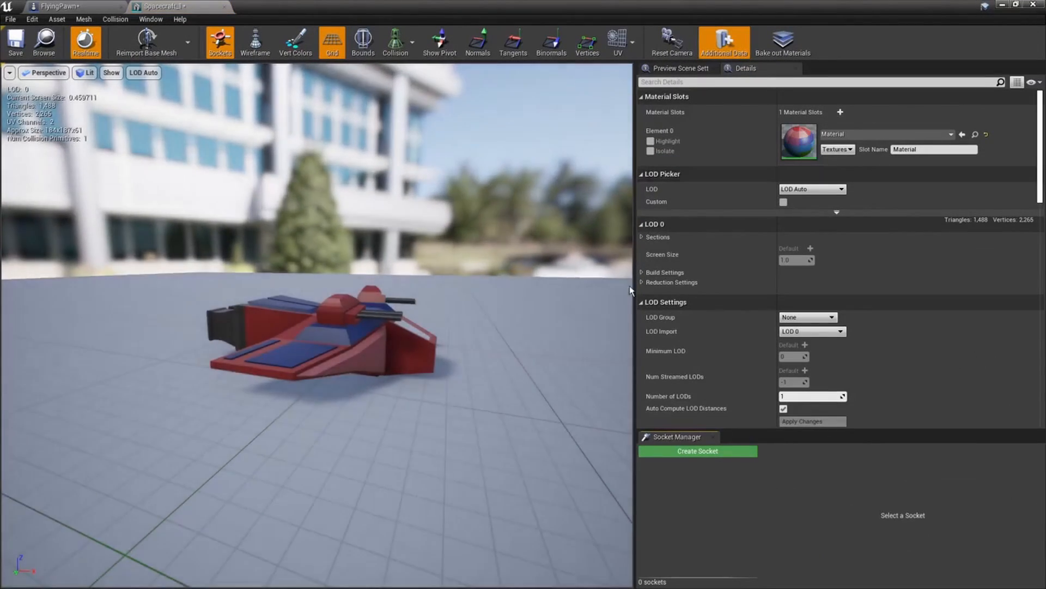
right_click_drag(490, 371, 535, 348)
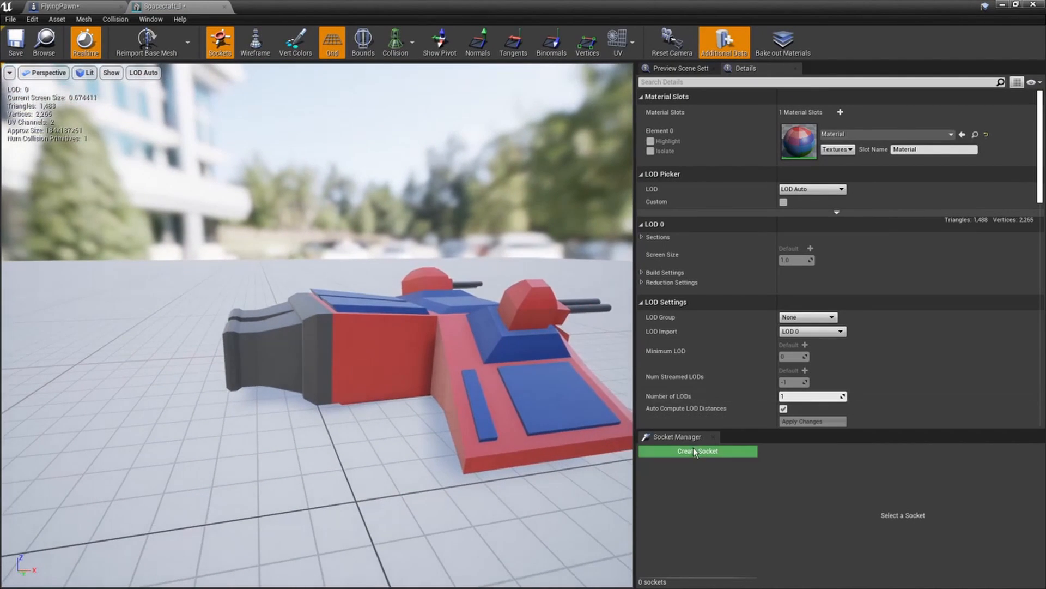
right_click_drag(245, 338, 218, 338)
left_click_drag(327, 349, 328, 330)
right_click_drag(329, 330, 218, 343)
right_click_drag(368, 295, 286, 280)
right_click_drag(334, 307, 518, 382)
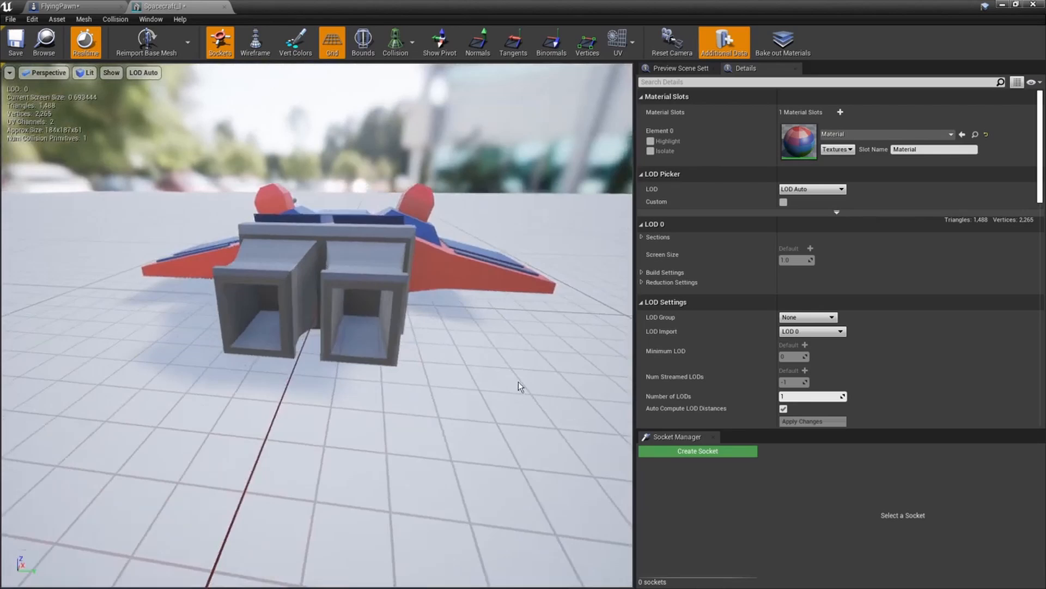
Create two sockets on the Spacecraft_1 mesh named Engine.L and Engine.R
left_click(688, 455)
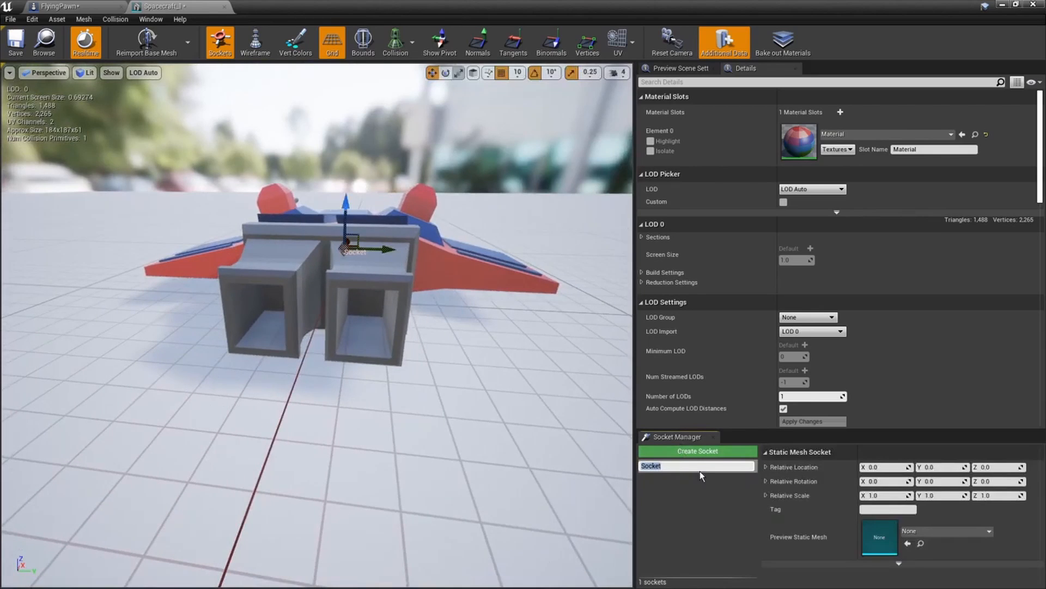
type("Engine.L")
key("Return")
left_click(689, 451)
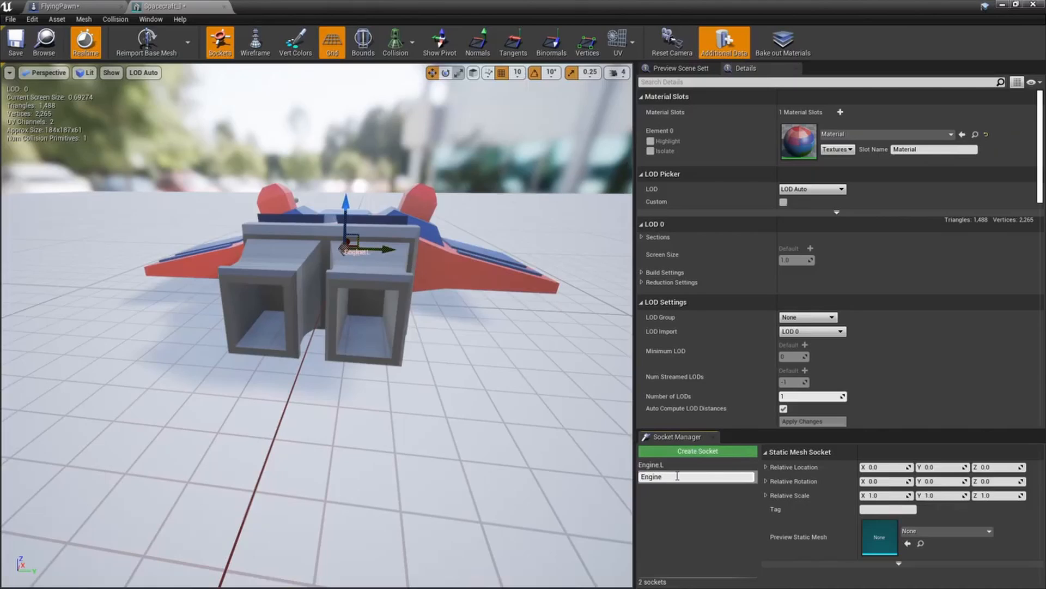
type("Engine.R")
key("Return")
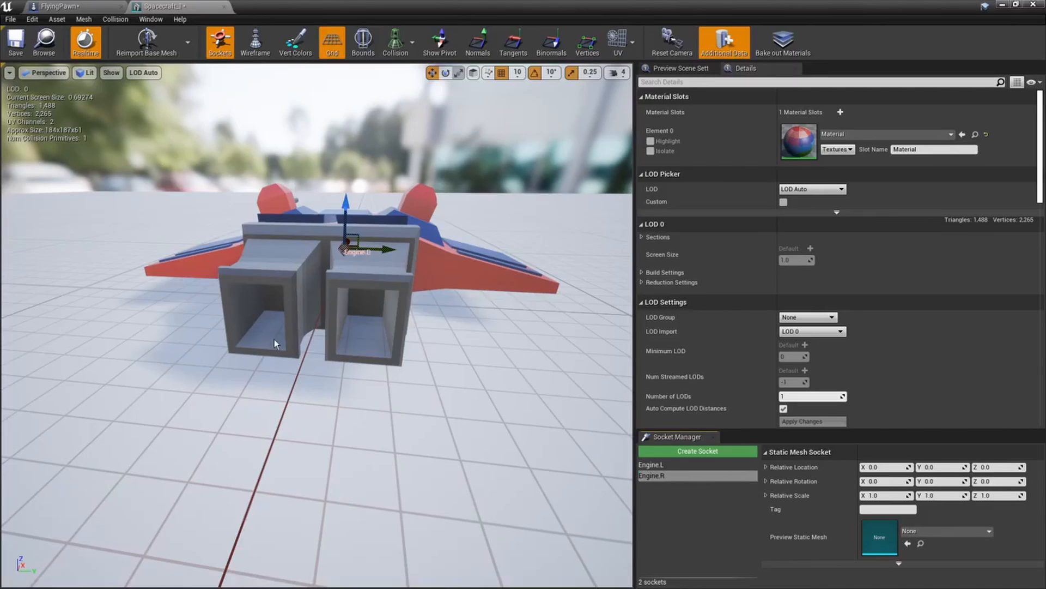
Move the Engine.R socket back to one of the rear engines, at about X -110, Y 10
left_click_drag(274, 339, 286, 272)
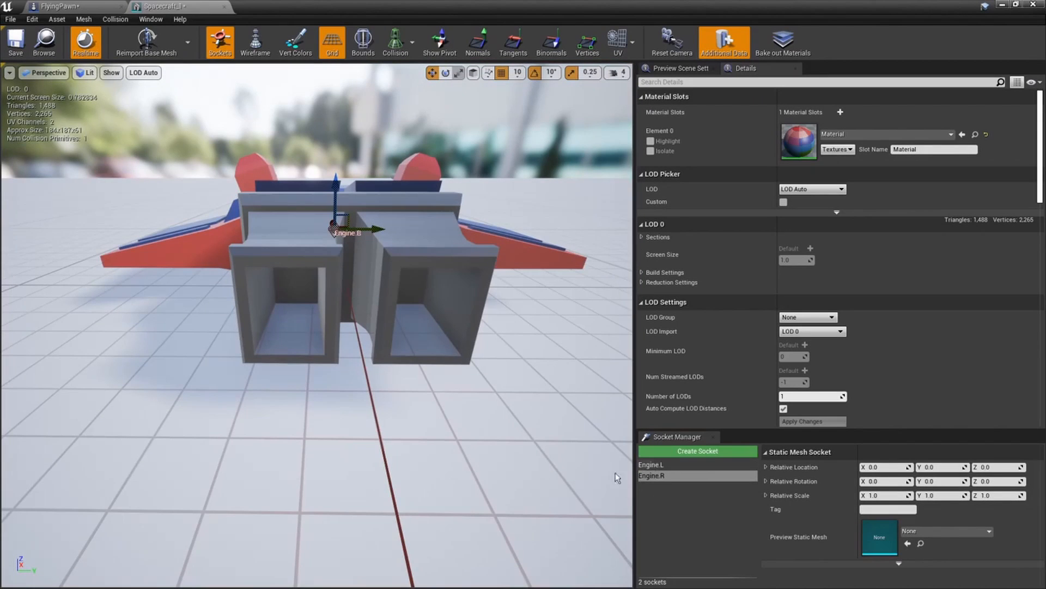
right_click_drag(515, 339, 364, 280)
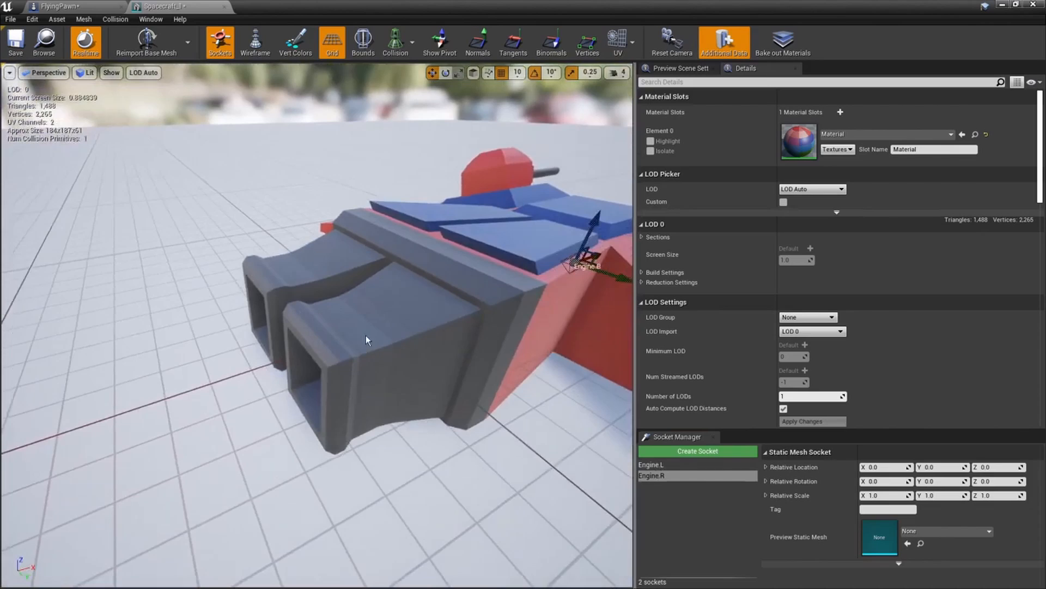
right_click_drag(365, 340, 463, 323)
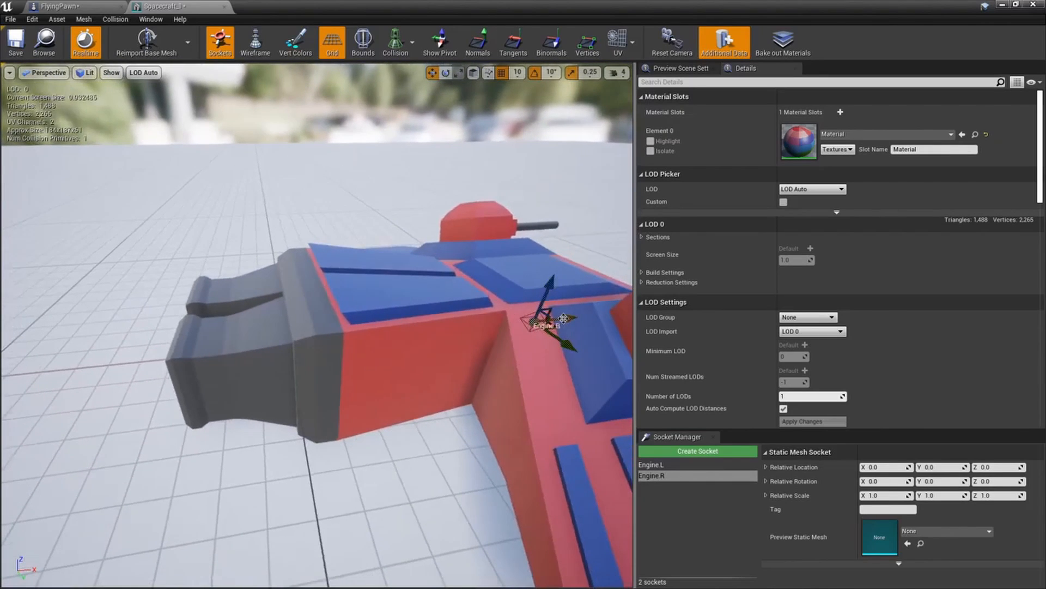
left_click_drag(564, 318, 283, 354)
right_click_drag(284, 353, 378, 343)
left_click_drag(390, 329, 431, 346)
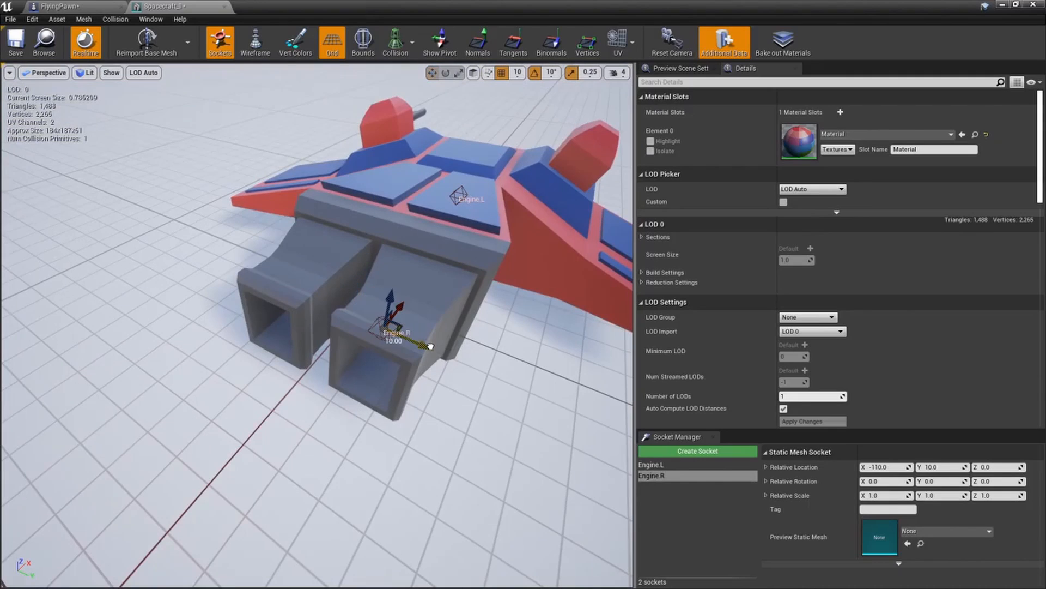
Move the Engine.L socket to the other rear engine, at X -110, Y -20
left_click(462, 195)
right_click_drag(490, 205, 460, 206)
left_click_drag(504, 229, 216, 297)
right_click_drag(215, 298, 296, 227)
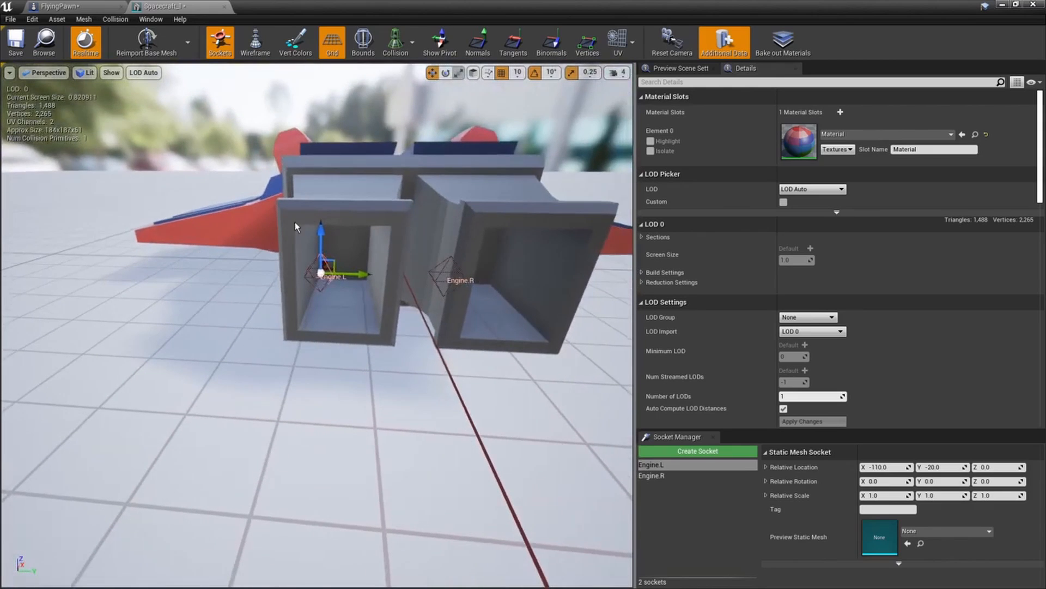
Set the position snap size to 1 and move the Engine.L socket to Y -15, Z 4
left_click_drag(320, 238, 320, 212)
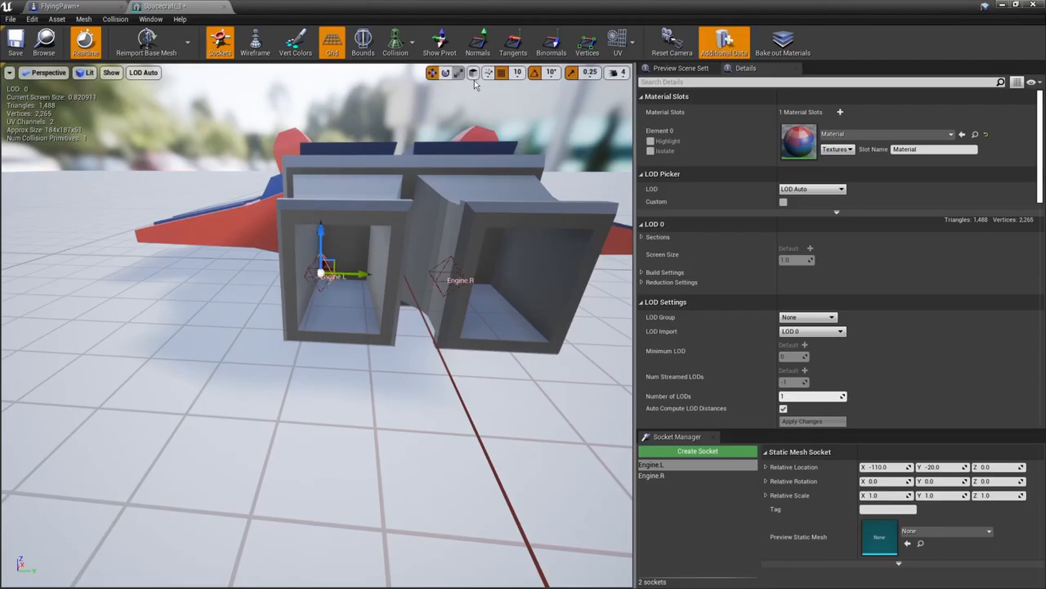
left_click(518, 75)
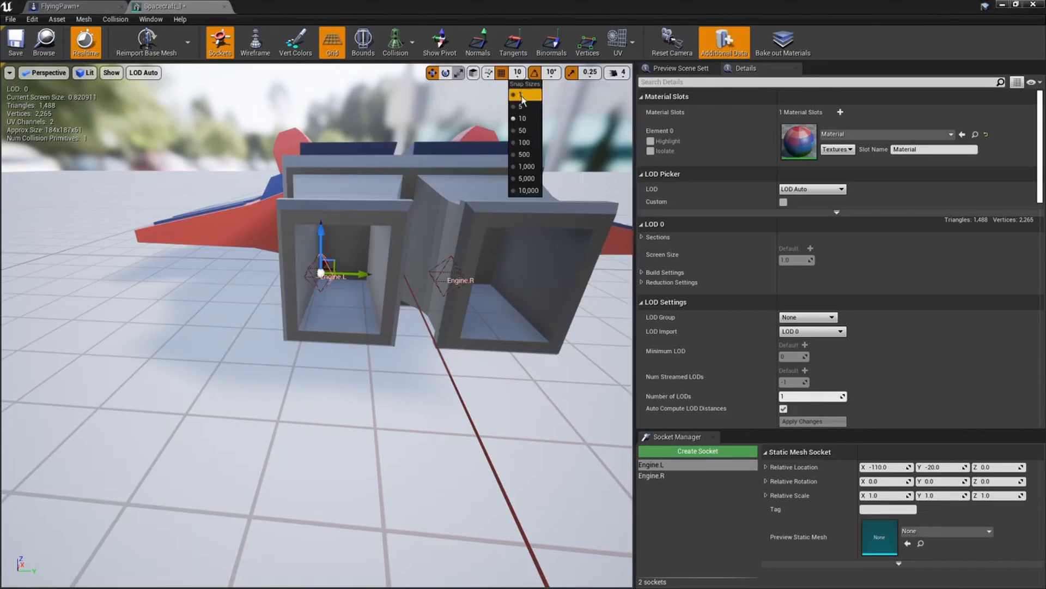
left_click(519, 96)
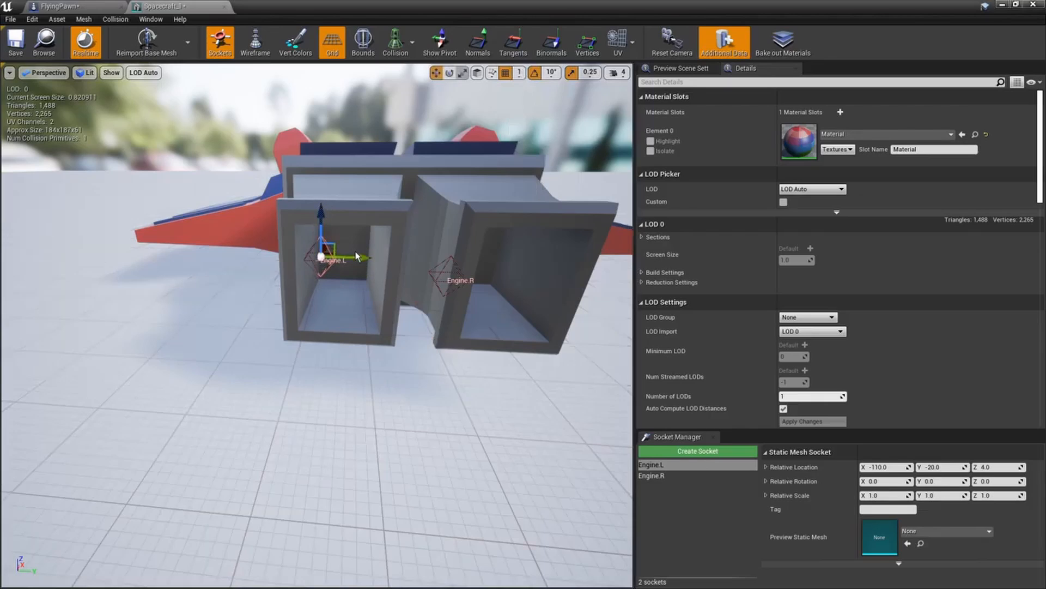
key("d")
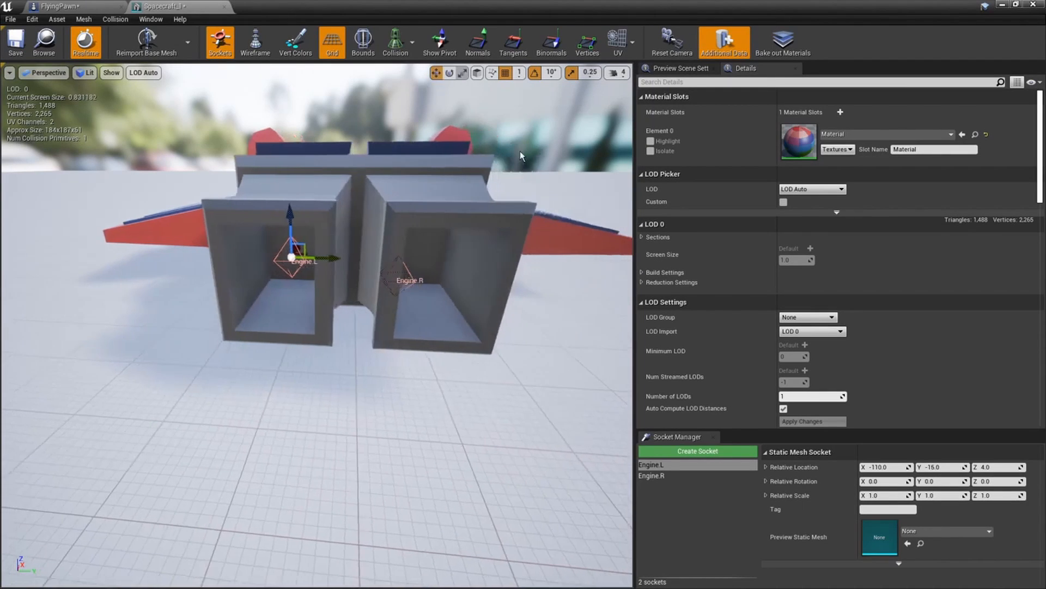
left_click(545, 76)
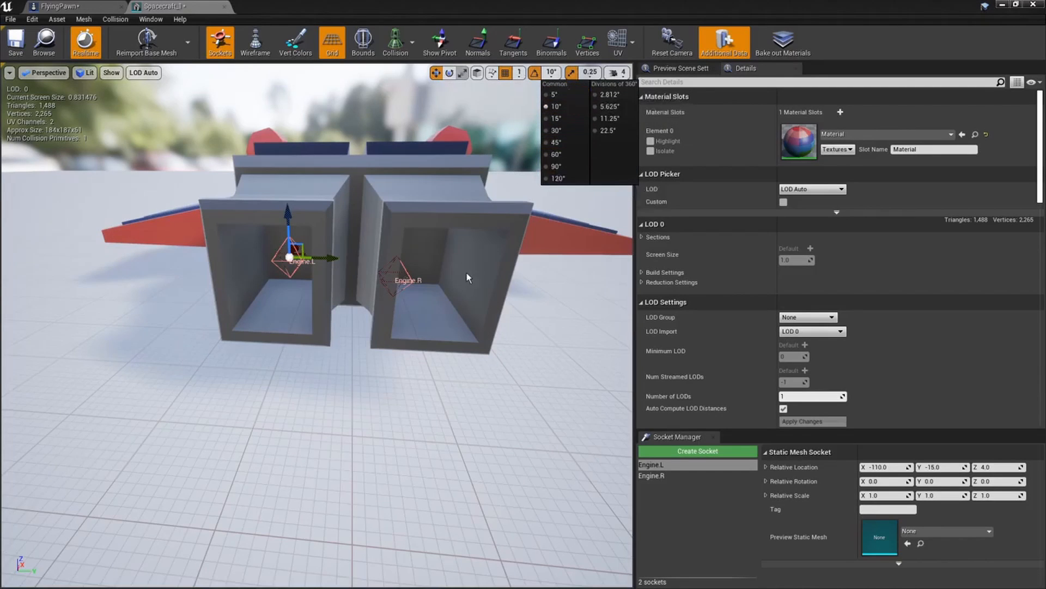
left_click(452, 254)
Move the Engine.R socket to Y 15, Z 4 so it mirrors Engine.L
left_click(400, 277)
left_click_drag(410, 293, 393, 292, "alt")
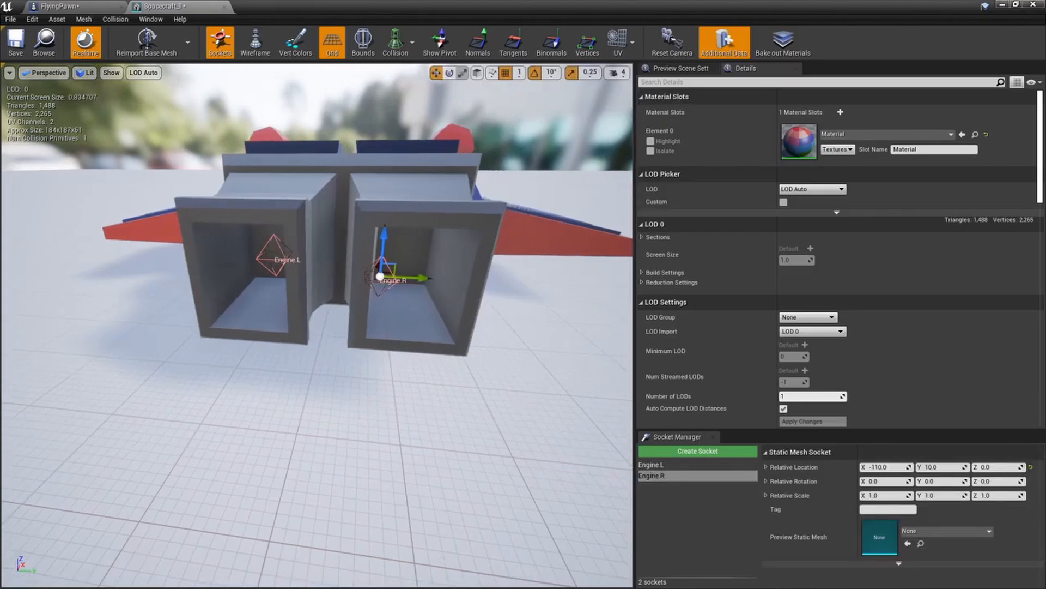
left_click_drag(405, 248, 408, 231)
left_click_drag(407, 231, 369, 270, "alt")
Move the Engine.L and Engine.R sockets back to X -125, at the openings of the engine exhausts
left_click(303, 242)
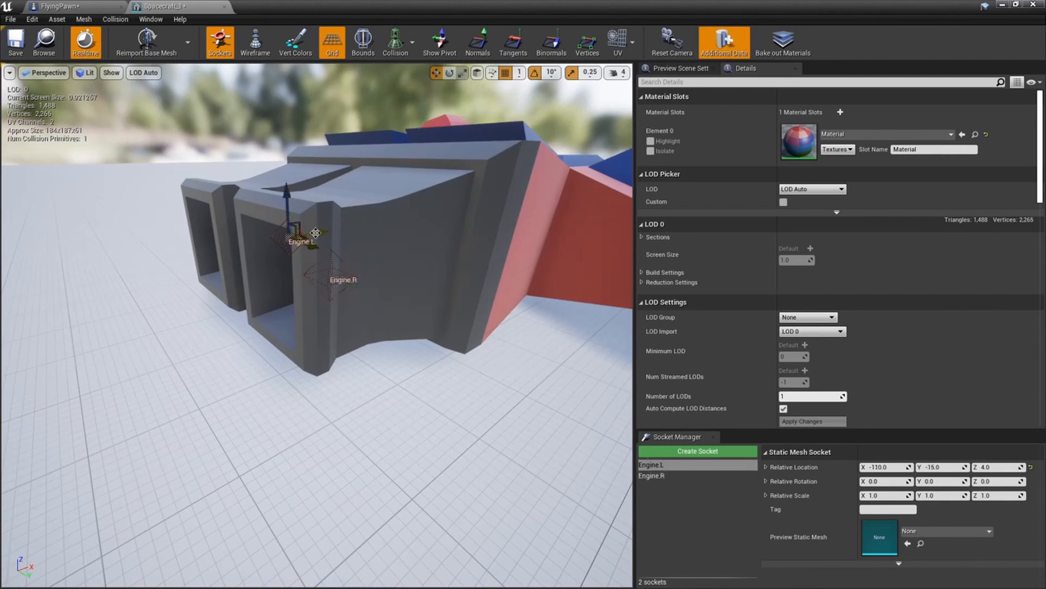
left_click_drag(316, 234, 284, 241)
left_click(358, 268)
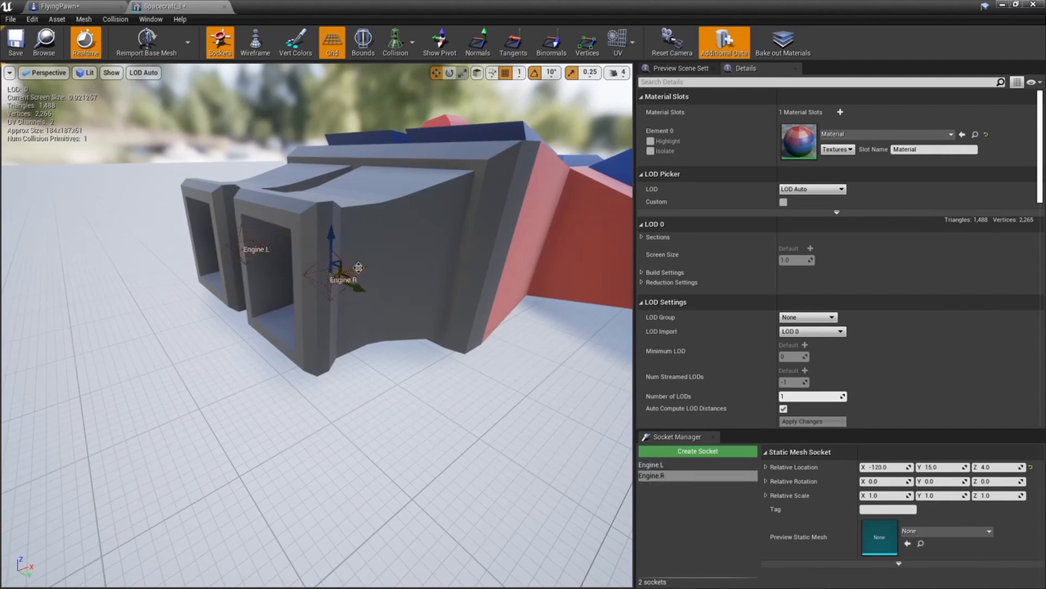
left_click_drag(349, 278, 338, 280)
right_click_drag(274, 318, 349, 305)
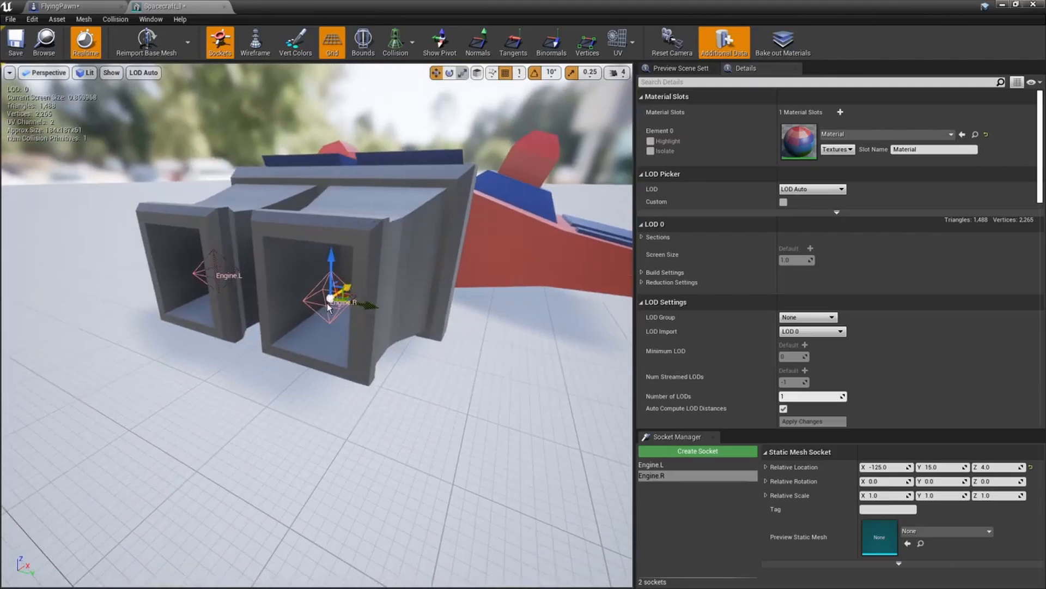
left_click(234, 276)
right_click_drag(234, 276, 349, 282)
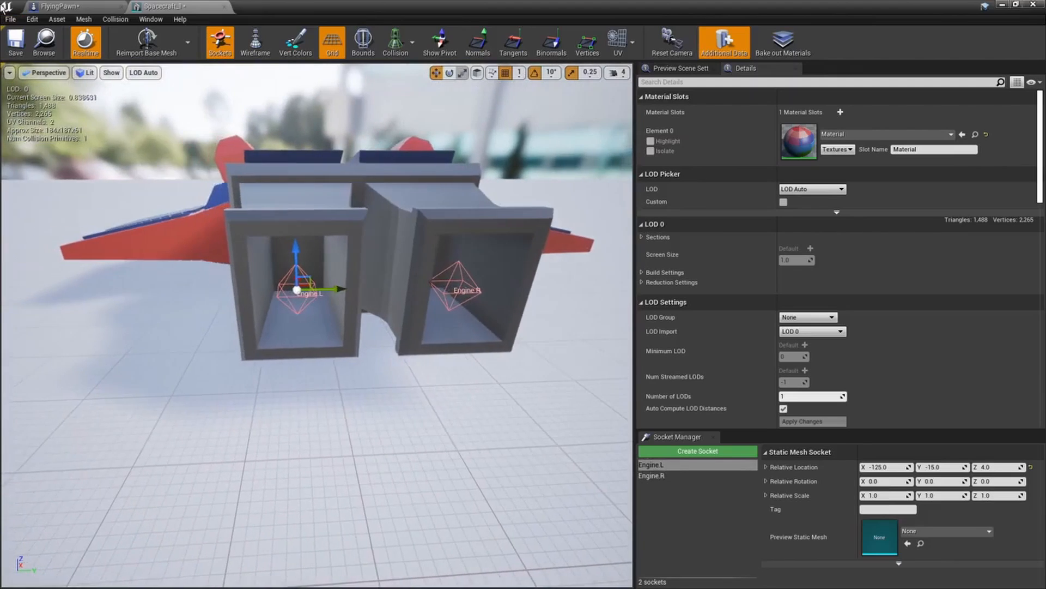
Save the Spacecraft_1 mesh and return to the FlyingPawn blueprint's rear view of the ship
left_click(21, 54)
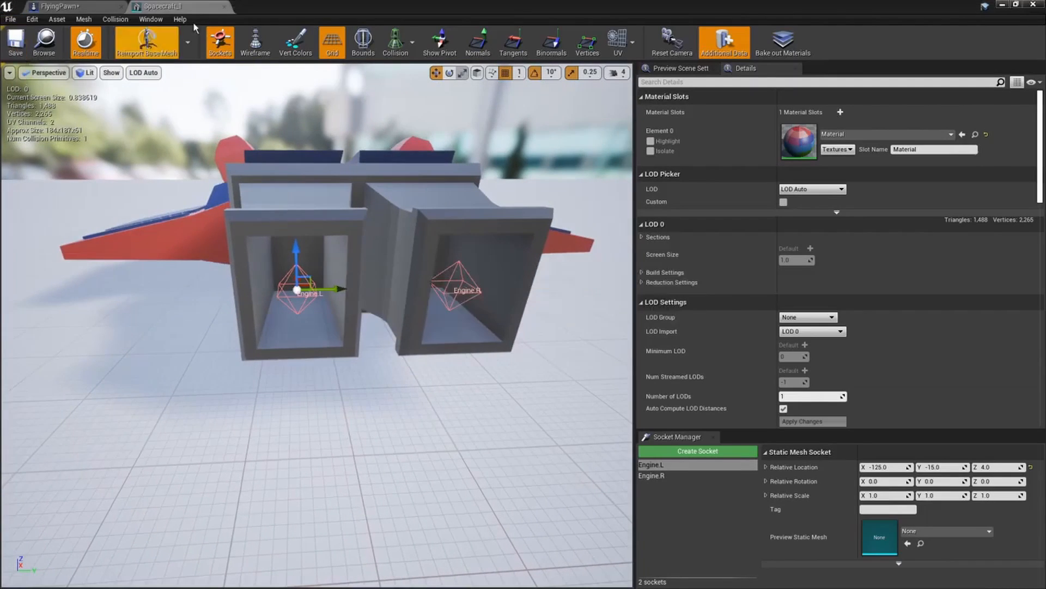
left_click(67, 6)
right_click_drag(398, 249, 496, 280)
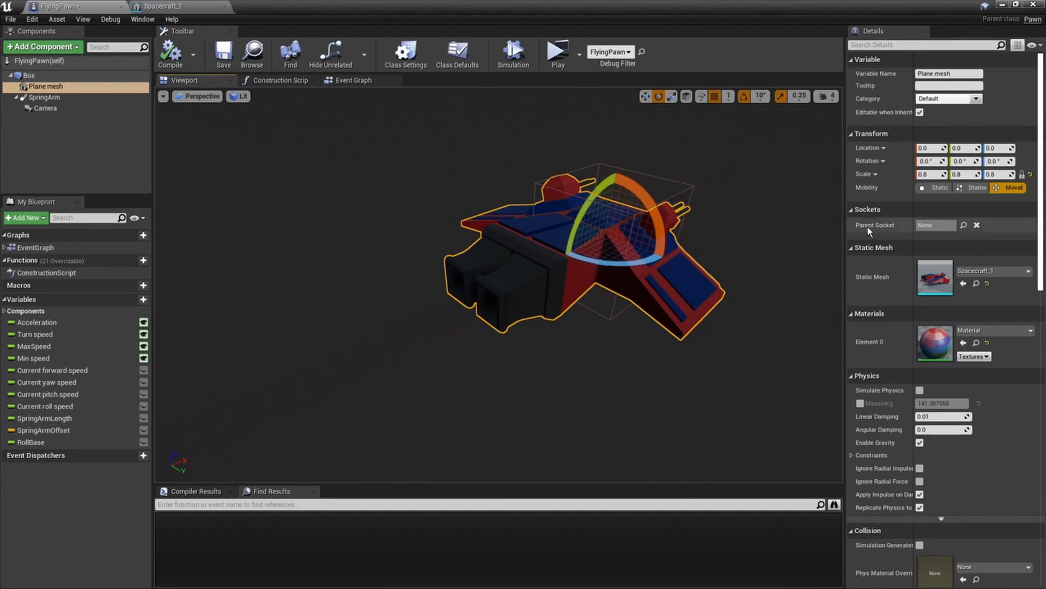
right_click_drag(487, 267, 372, 123)
left_click(354, 81)
scroll(357, 210, "up", 3)
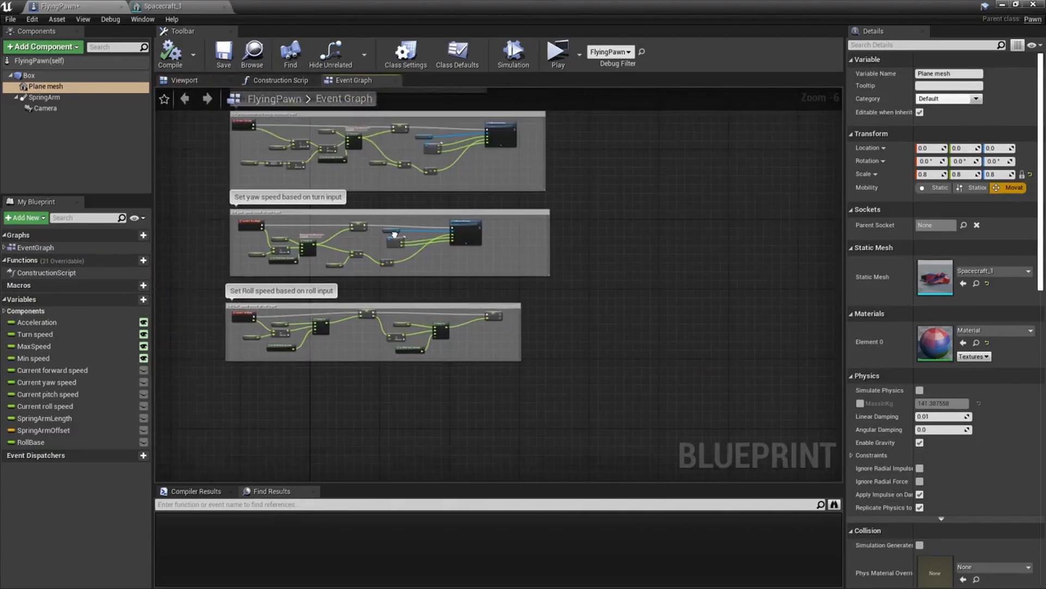
left_click(186, 80)
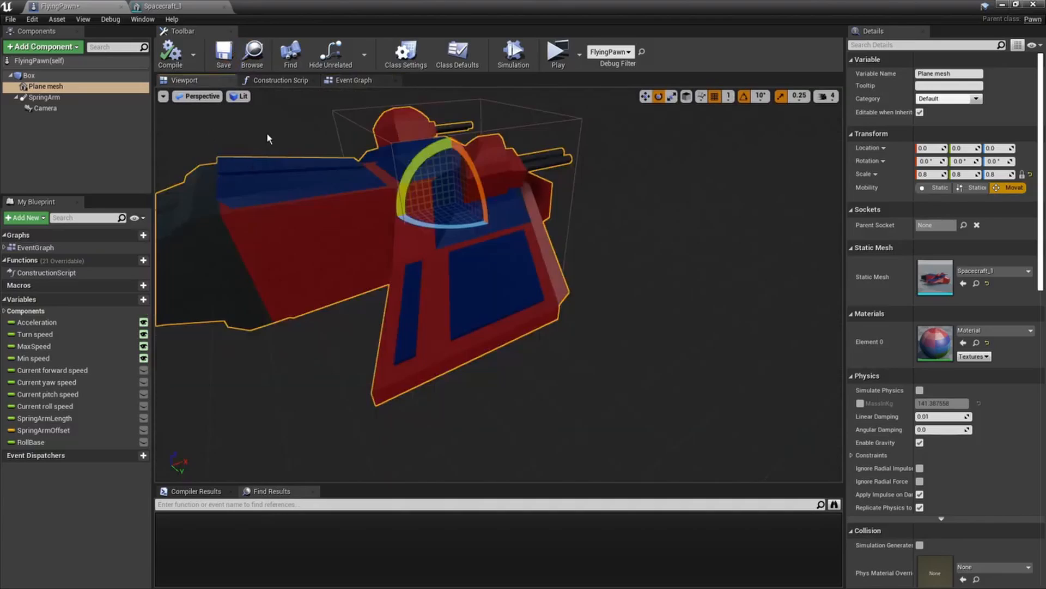
left_click(75, 49)
left_click(174, 122)
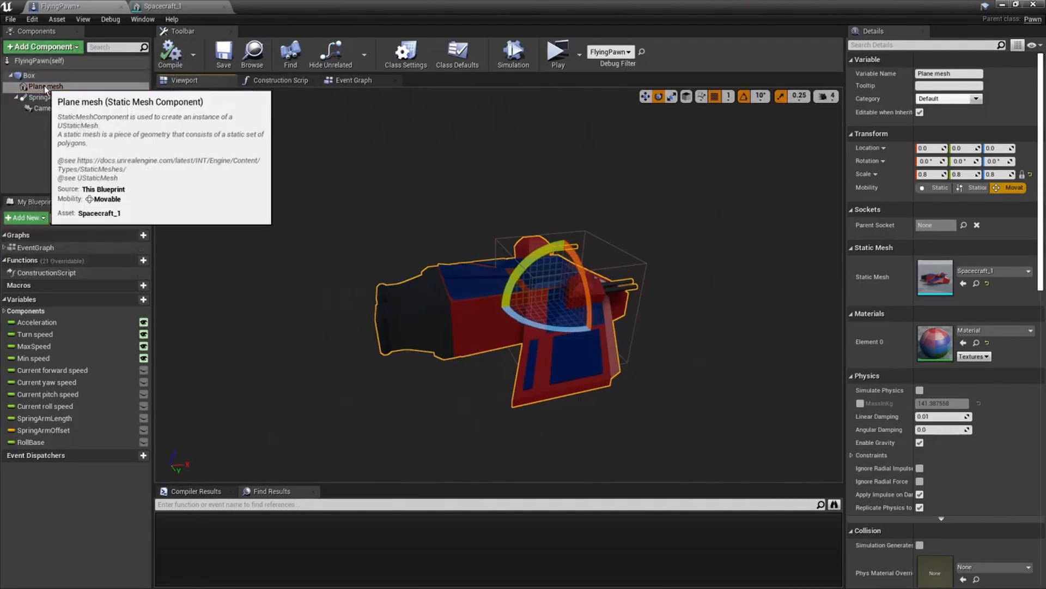
Add two Particle System components to the FlyingPawn blueprint and nest both under the Plane mesh
left_click(45, 87)
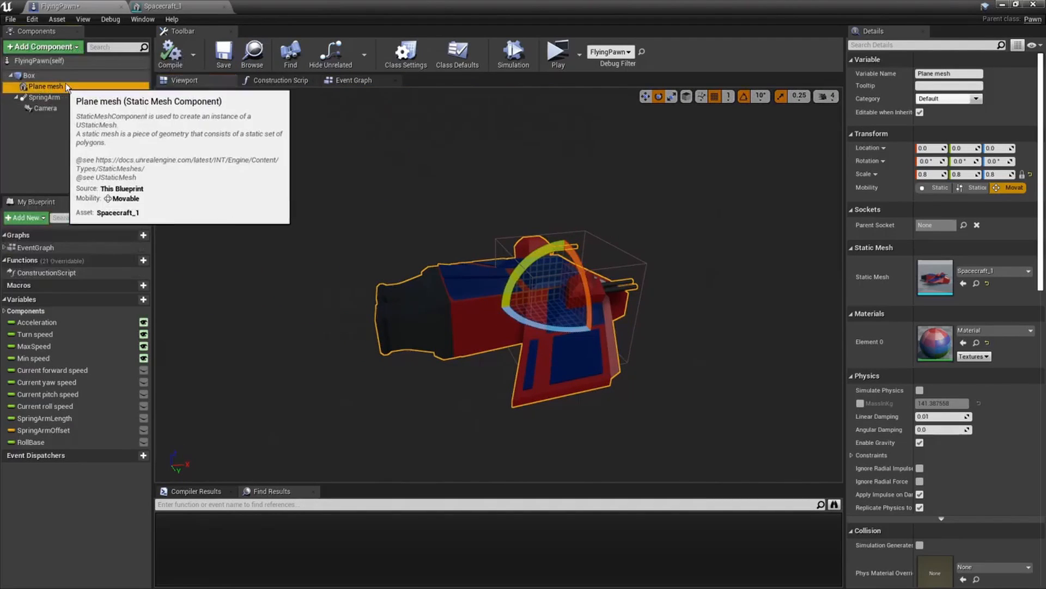
left_click(75, 48)
left_click(43, 138)
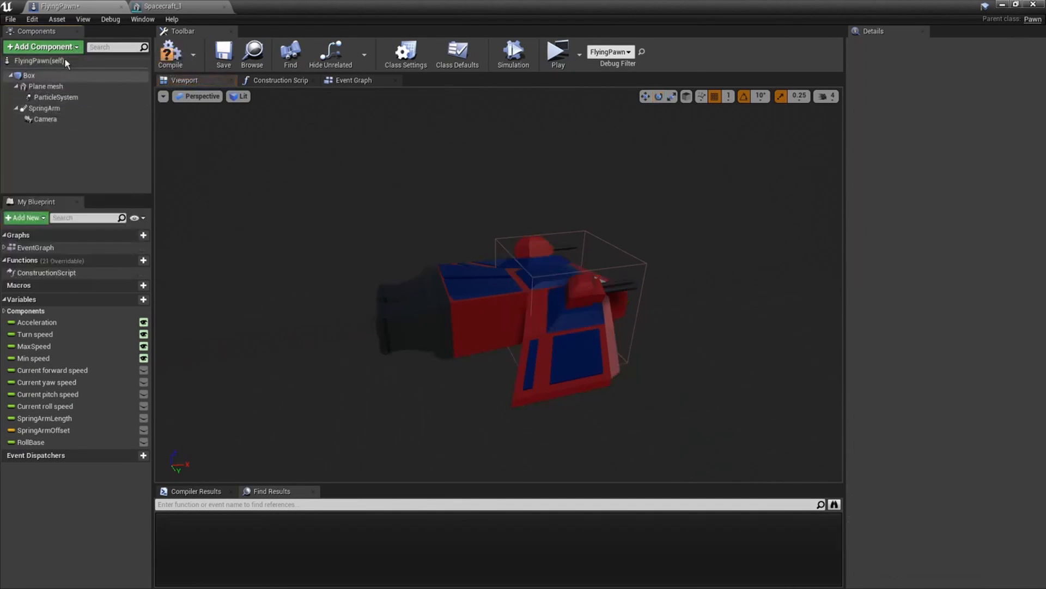
left_click(76, 49)
left_click(46, 138)
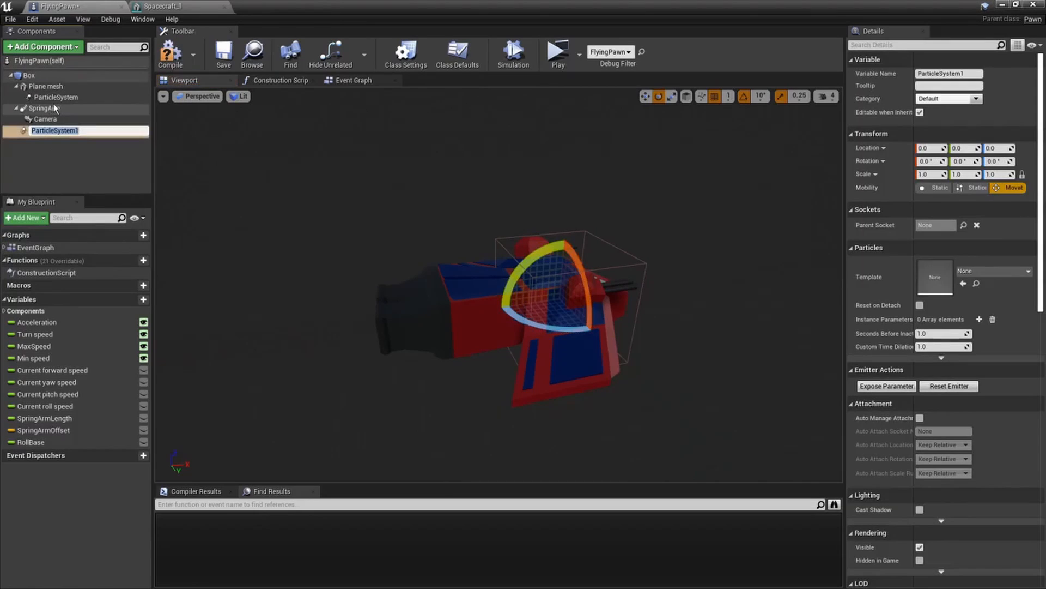
left_click_drag(47, 130, 52, 99)
left_click(52, 99)
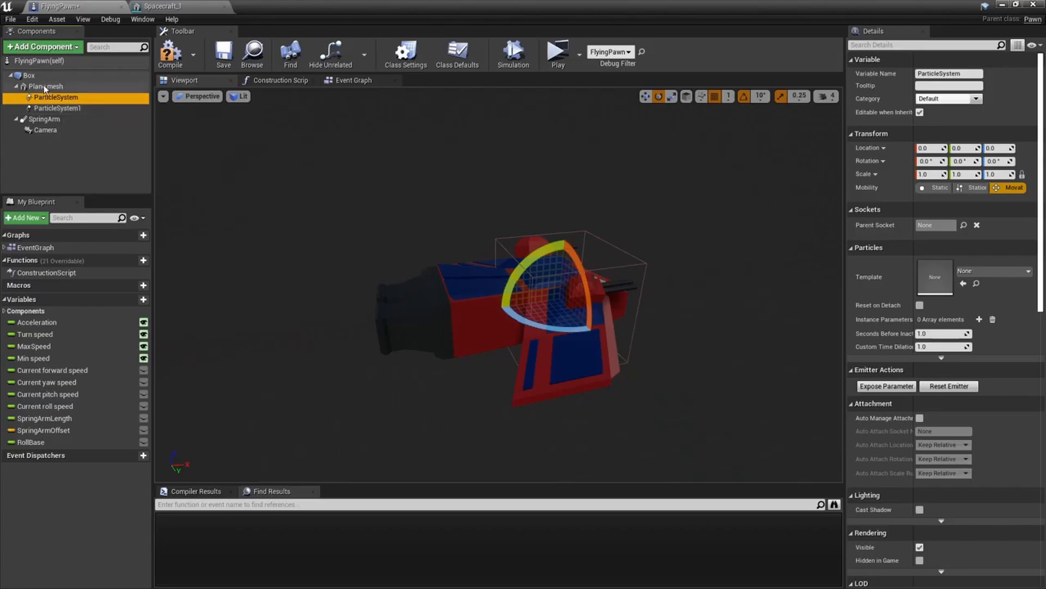
Compile and save the FlyingPawn blueprint
left_click(171, 52)
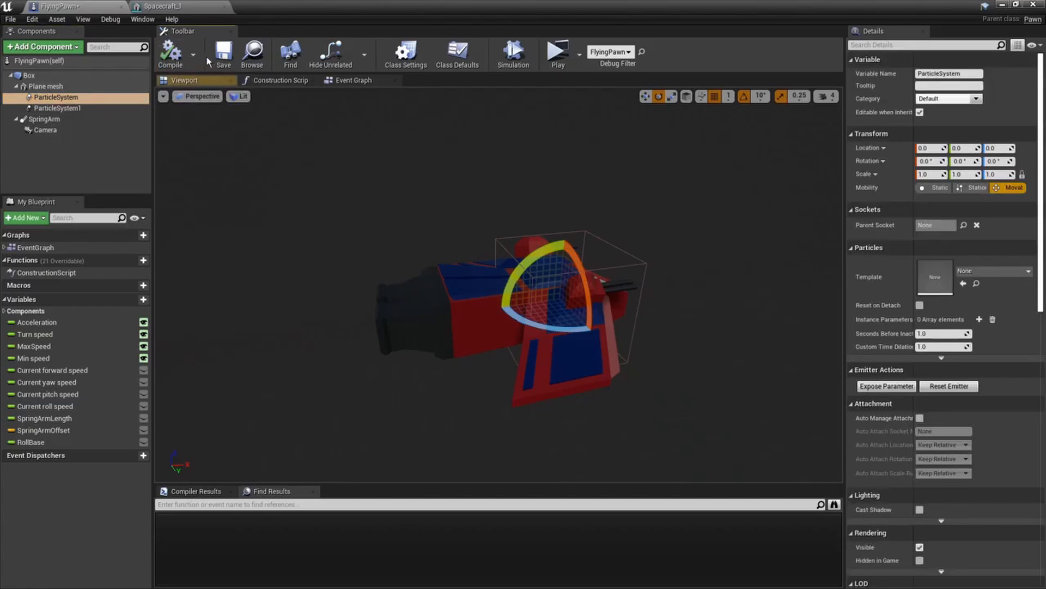
left_click(224, 52)
left_click(11, 19)
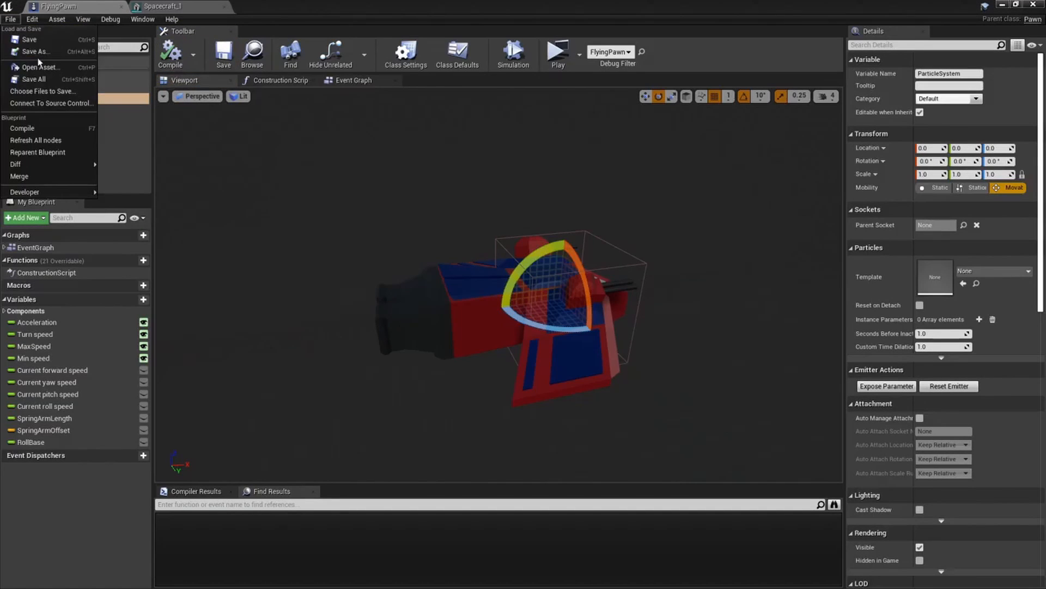
left_click(33, 69)
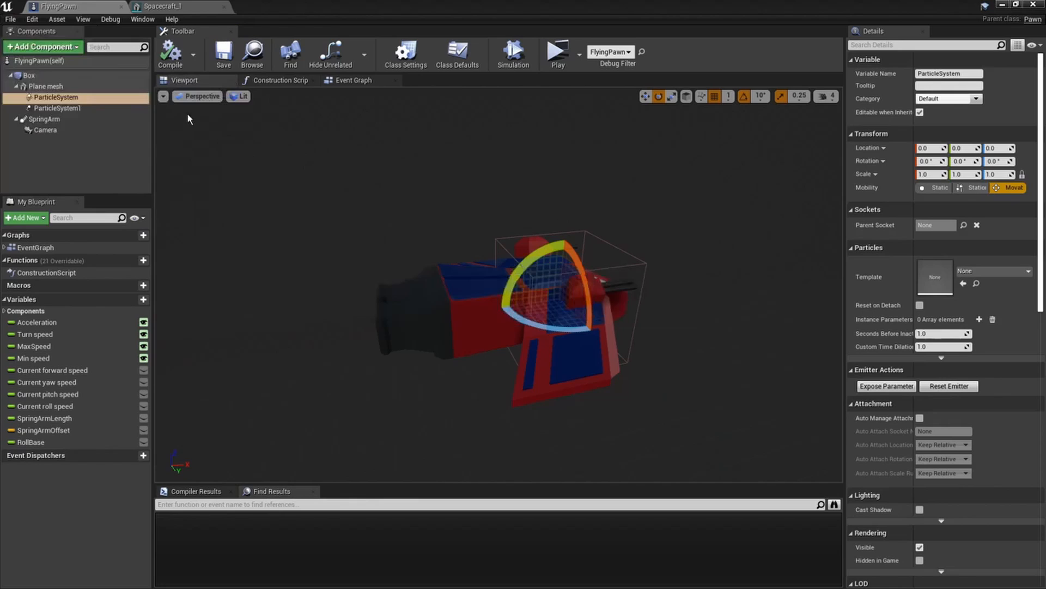
Rename the two particle components EngineLParticle and EngineRParticle, and compile the blueprint
left_click(64, 100)
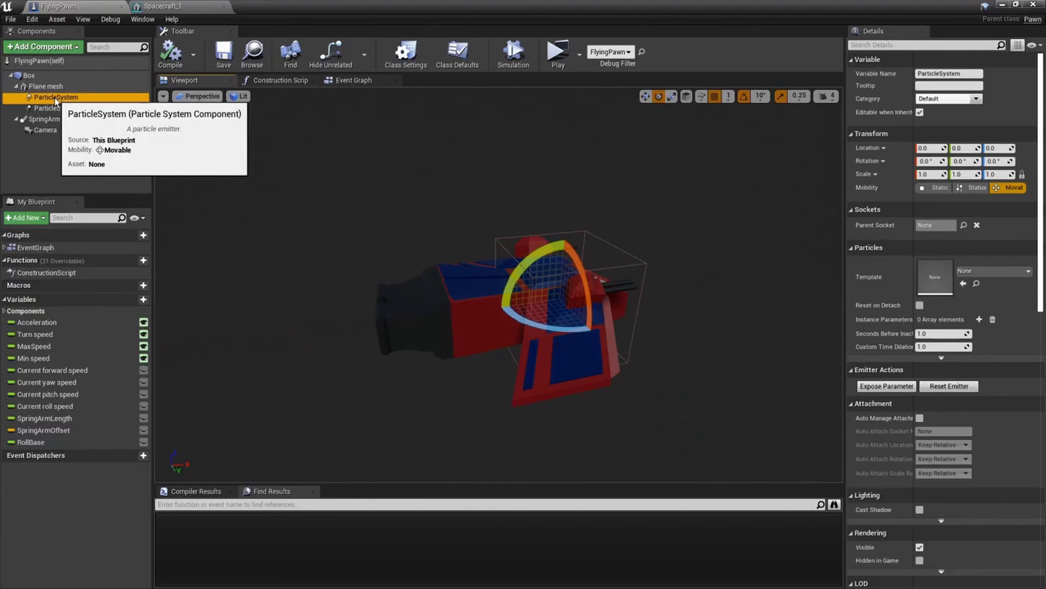
left_click(960, 74)
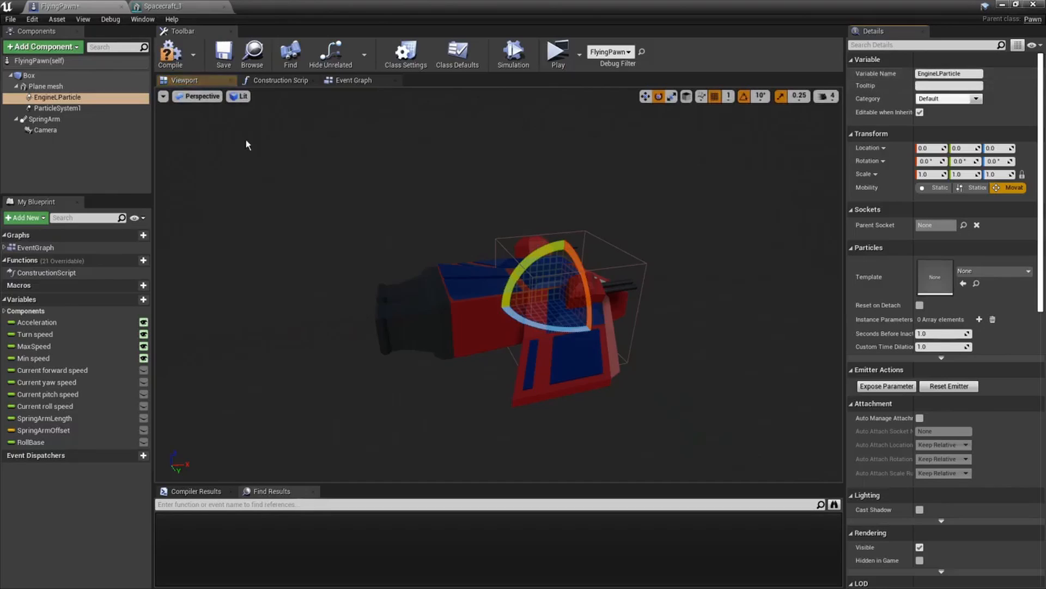
left_click(57, 108)
left_click(968, 75)
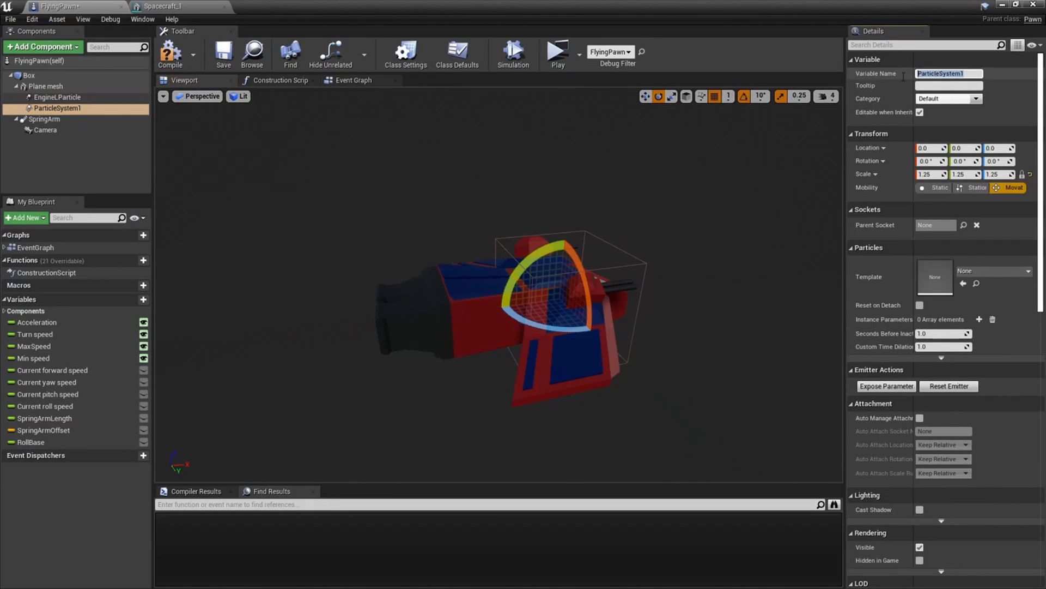
type("EngineR")
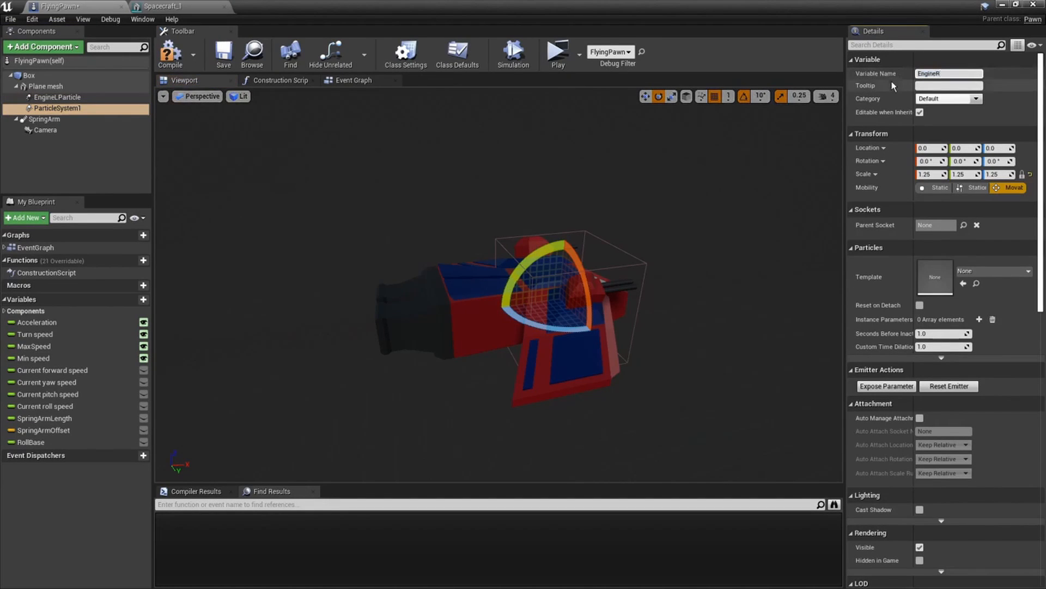
type("PArticle")
key("Return")
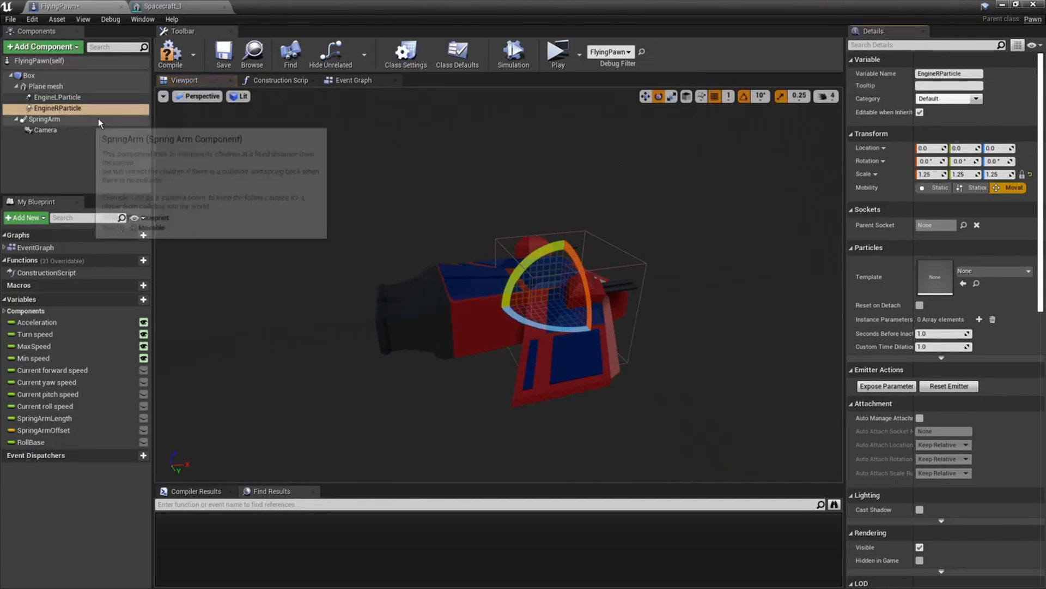
left_click(163, 53)
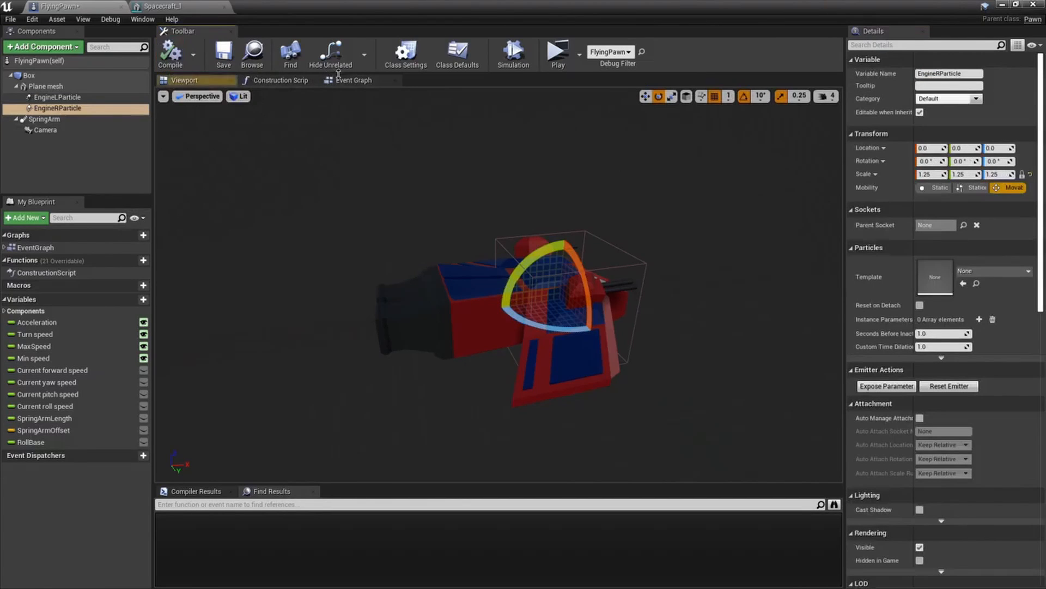
Widen the comment box around the forward speed nodes in the Event Graph to make free space beyond the Current Forward Speed Set node
left_click(352, 81)
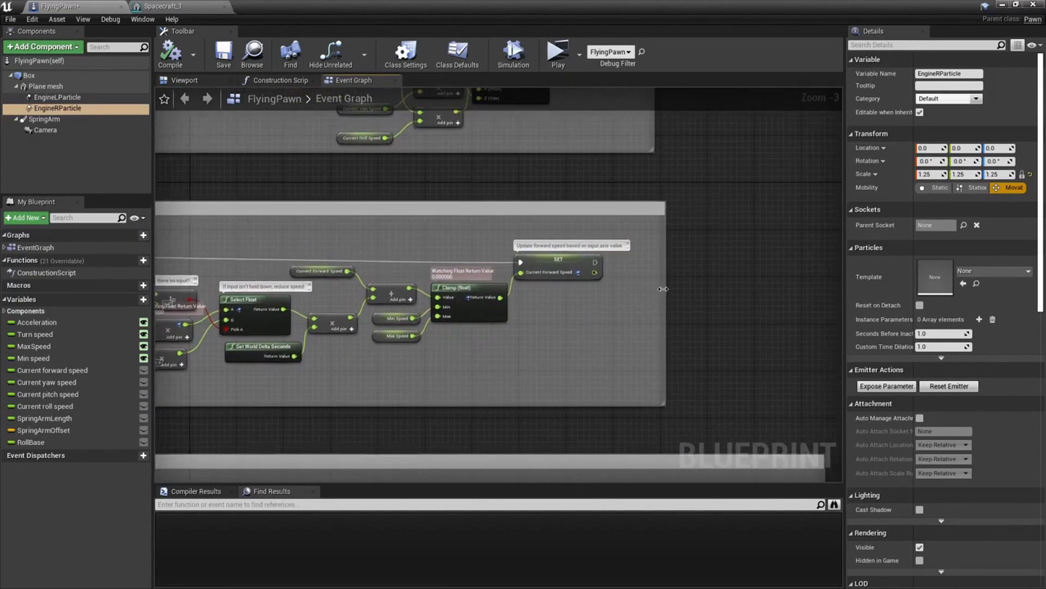
left_click_drag(666, 303, 831, 313)
right_click_drag(626, 325, 514, 287)
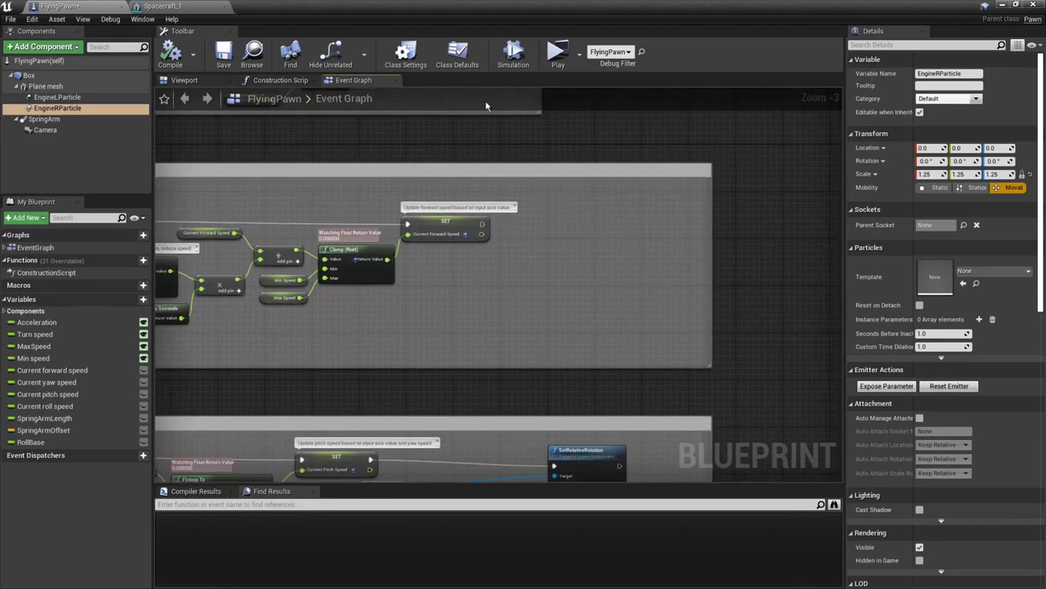
Assign the P_Sparks template to both the EngineLParticle and EngineRParticle components
left_click(49, 86)
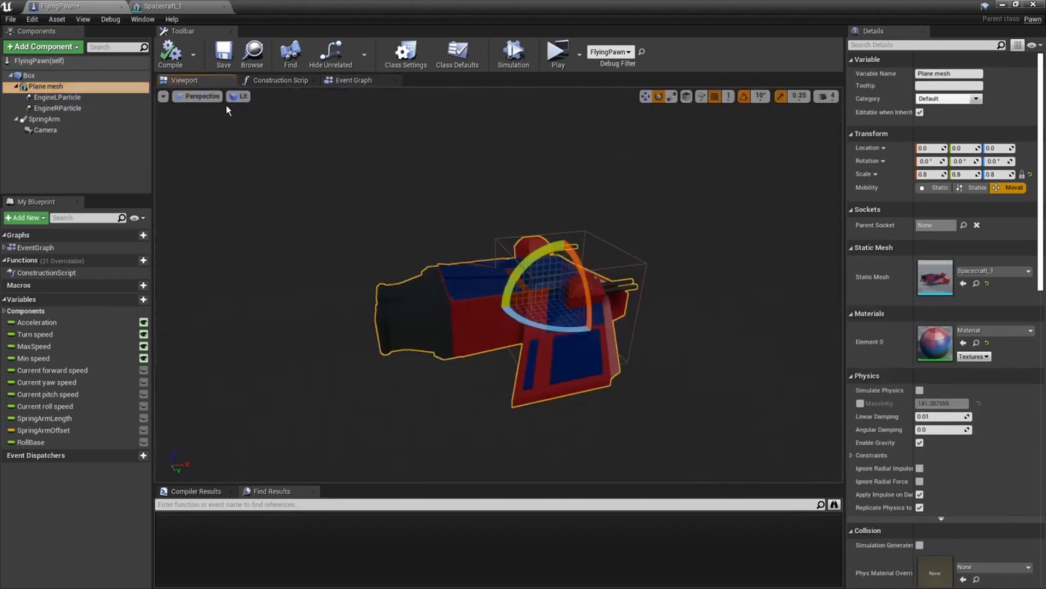
left_click(58, 97)
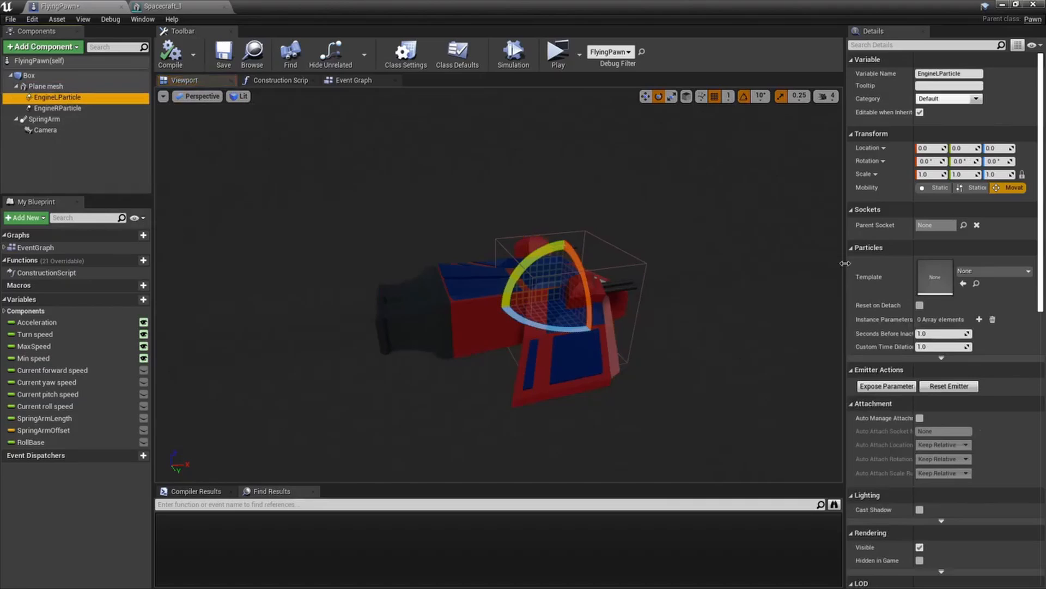
left_click(993, 271)
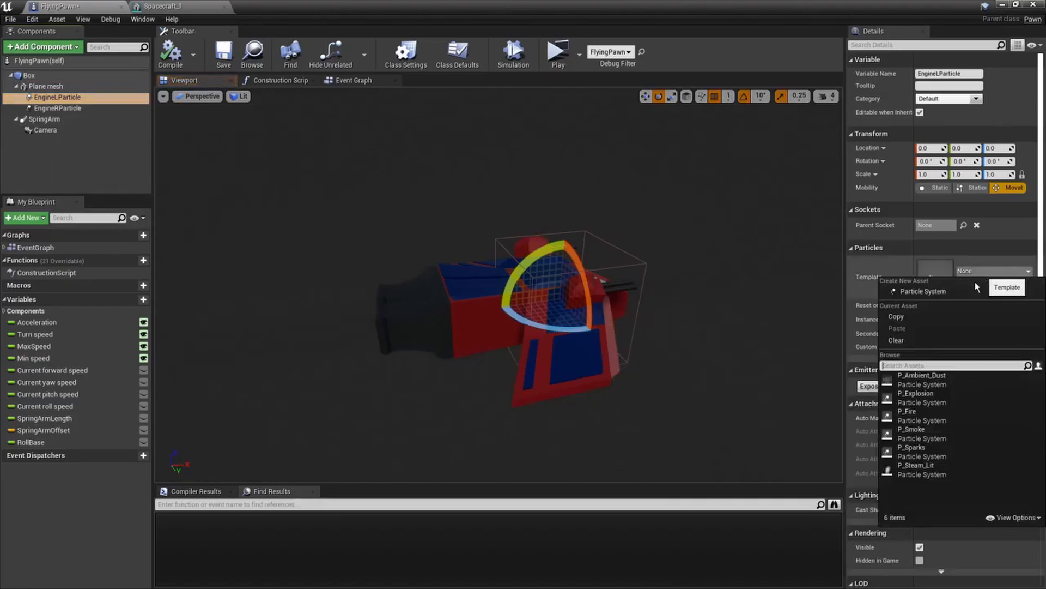
left_click(920, 446)
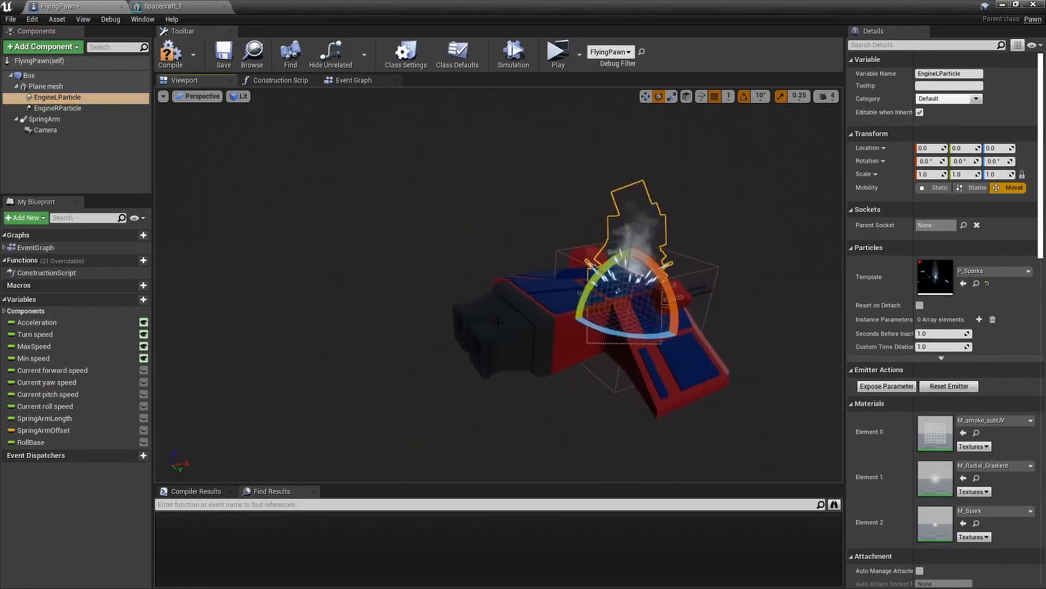
left_click(65, 110)
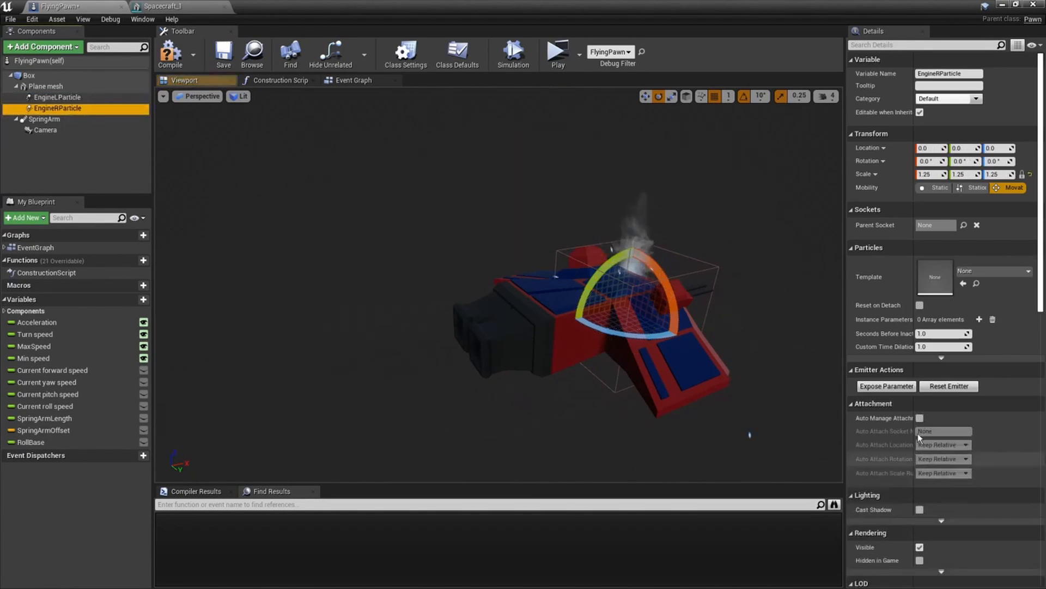
left_click(993, 271)
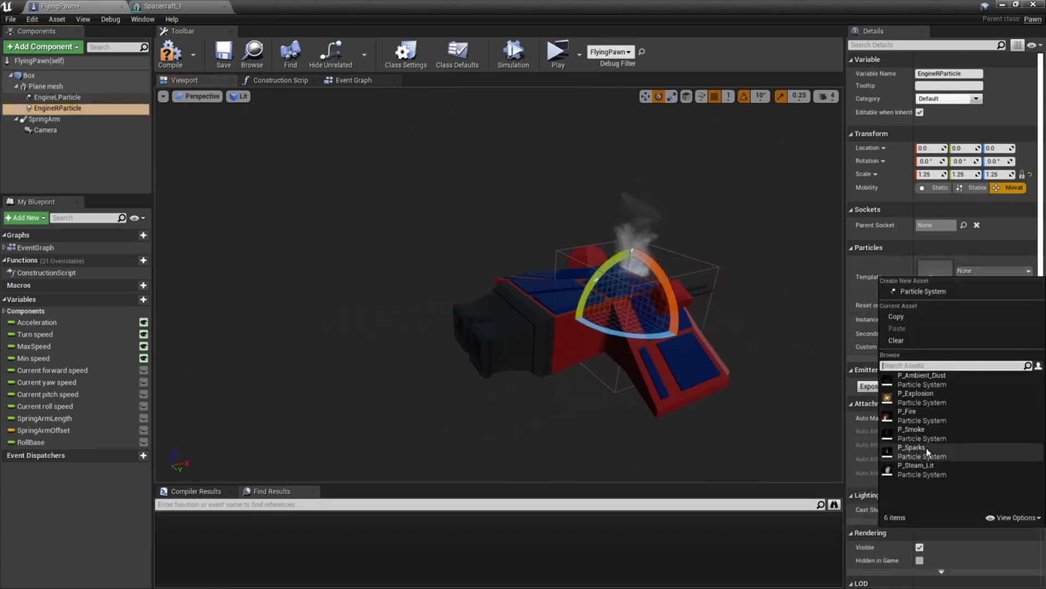
left_click(926, 451)
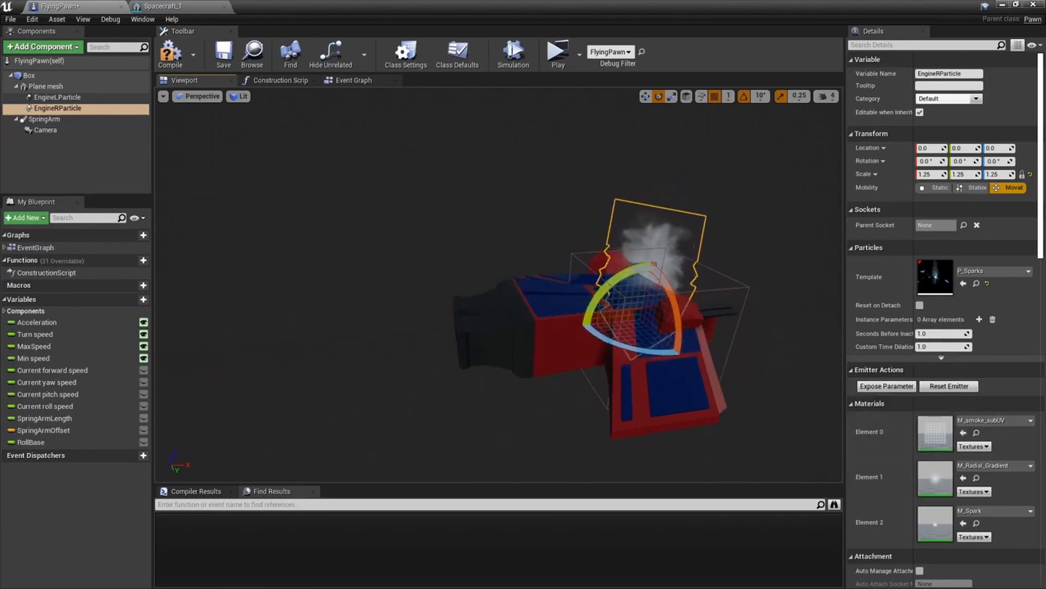
right_click_drag(590, 299, 561, 299)
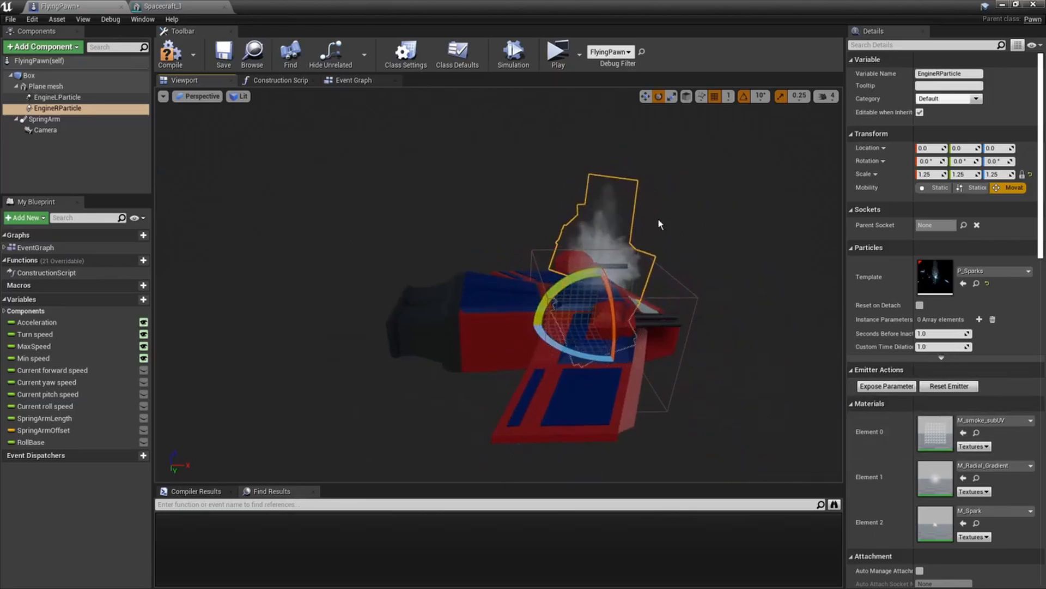
Attach EngineLParticle to the Engine.L socket and EngineRParticle to the Engine.R socket
left_click(57, 97)
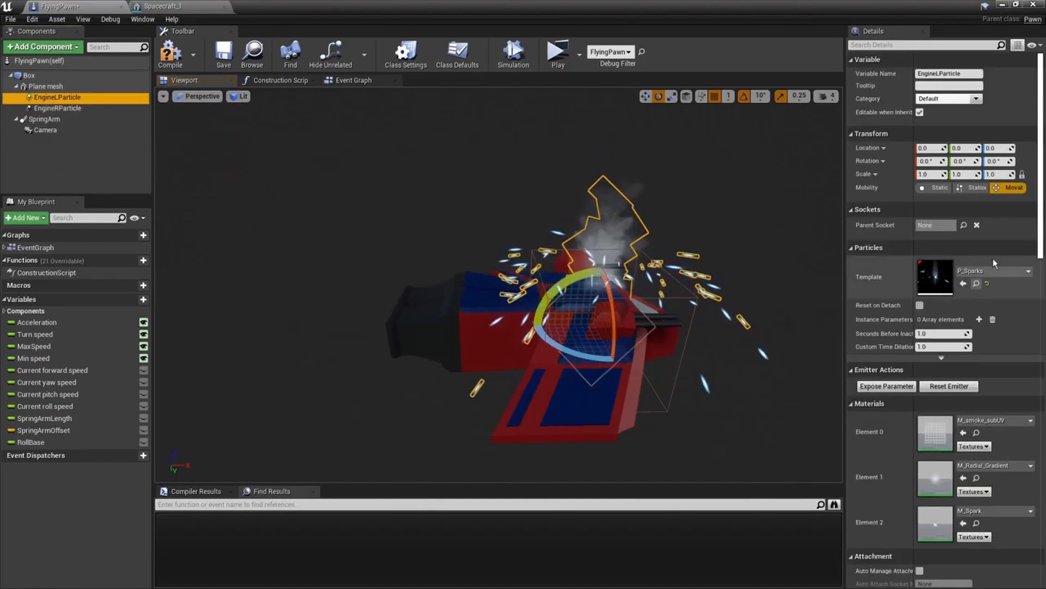
left_click(964, 225)
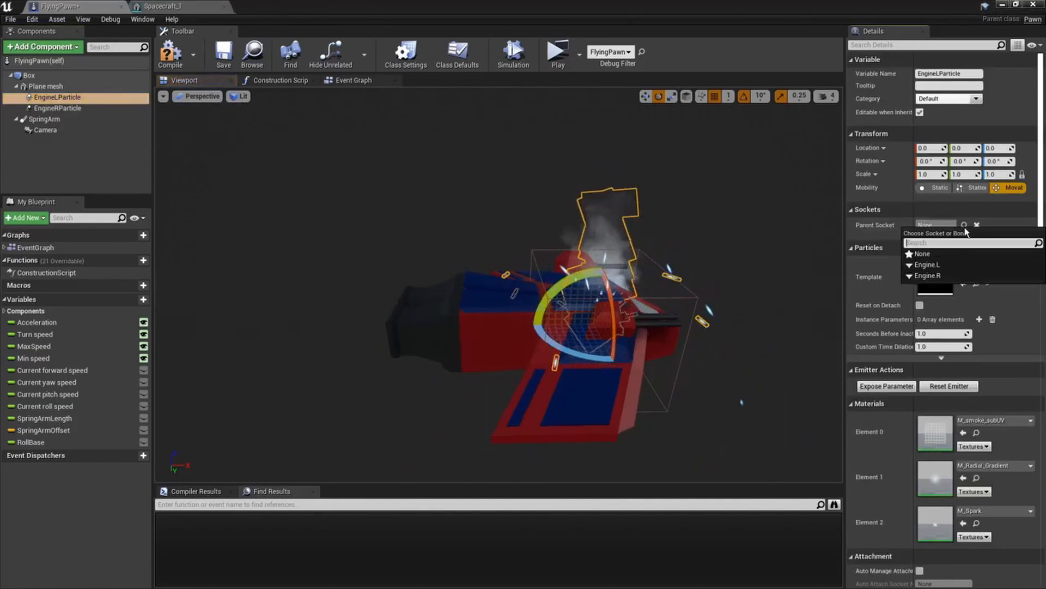
left_click(938, 264)
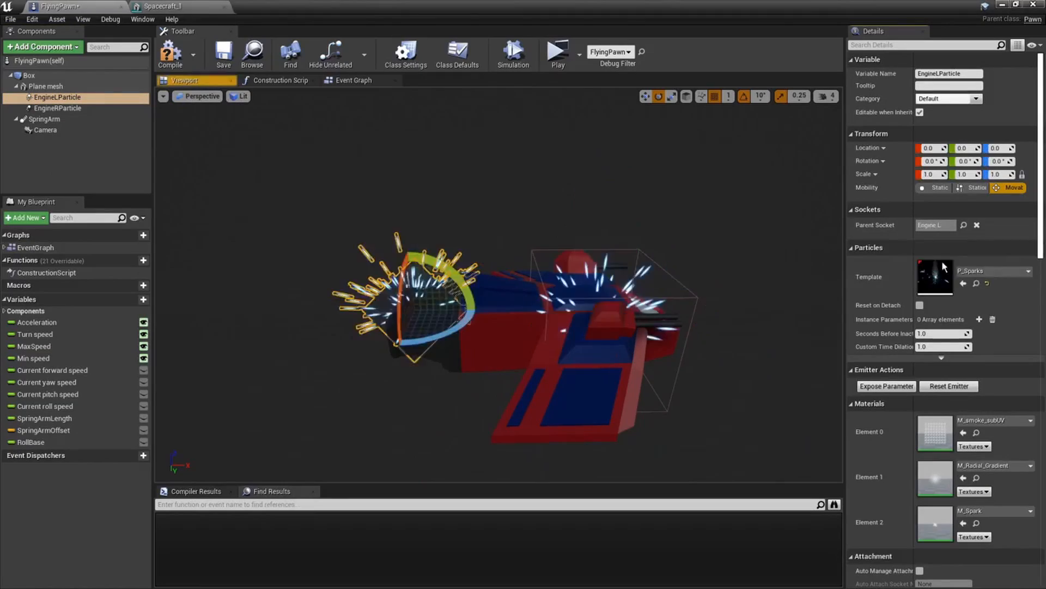
left_click(58, 108)
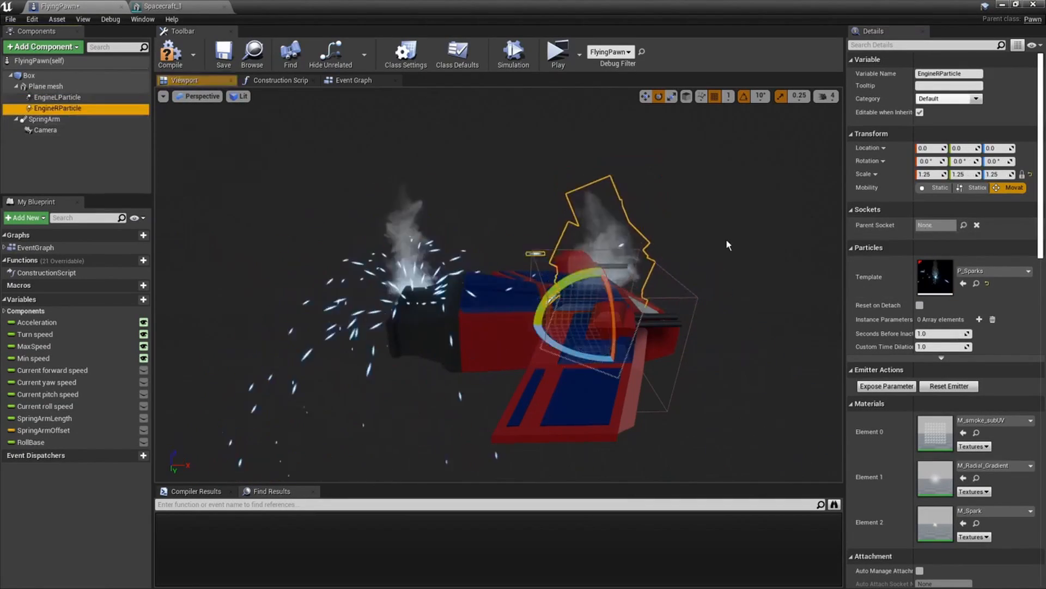
left_click(964, 225)
left_click(927, 273)
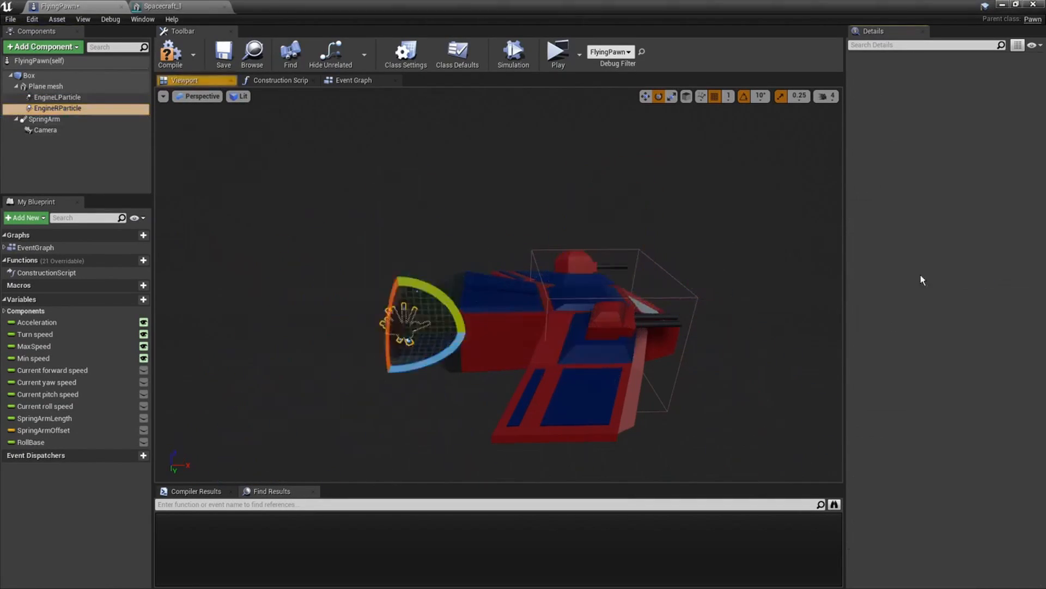
Set the scale of both EngineLParticle and EngineRParticle to 0.5 on all axes
right_click_drag(491, 305, 477, 334)
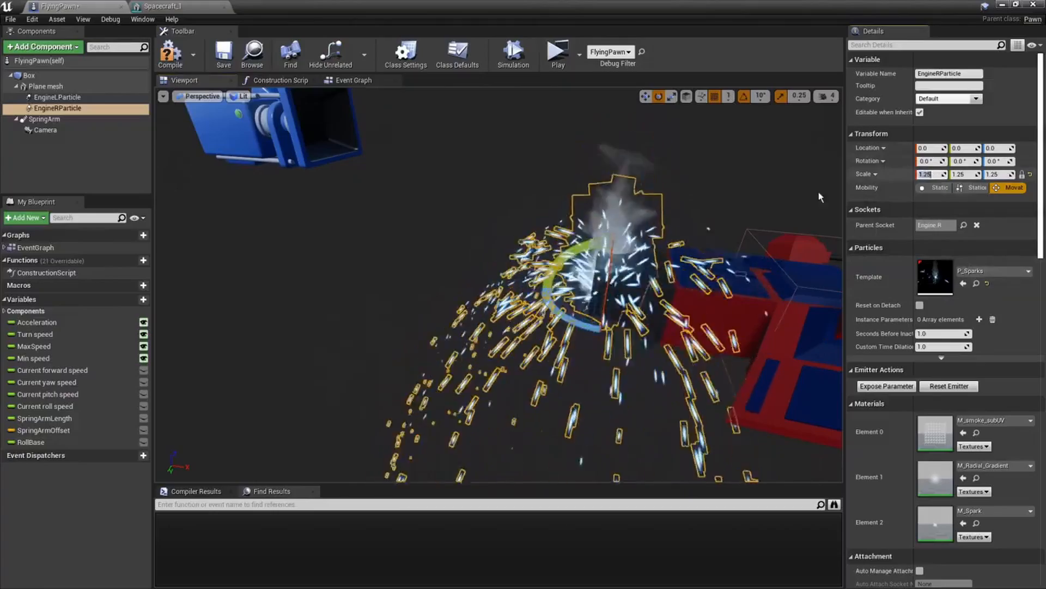
left_click(58, 97)
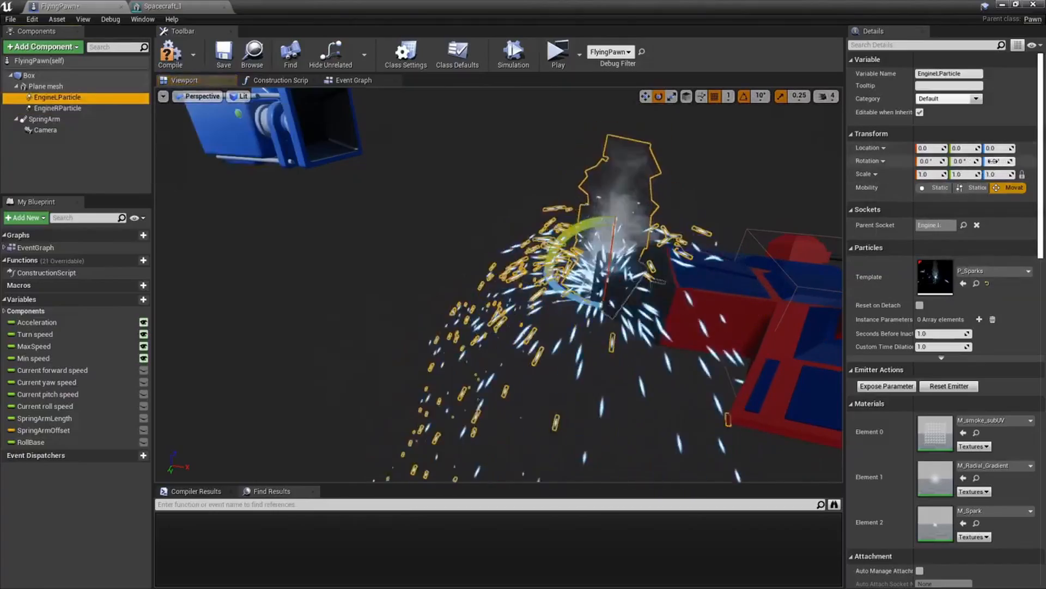
right_click_drag(621, 222, 673, 237)
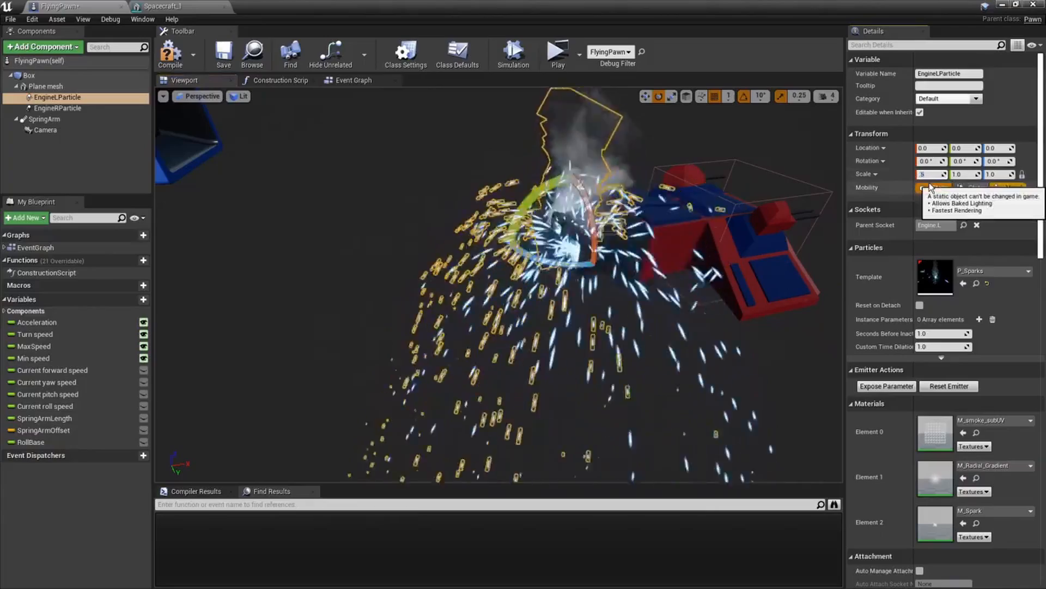
left_click(57, 108)
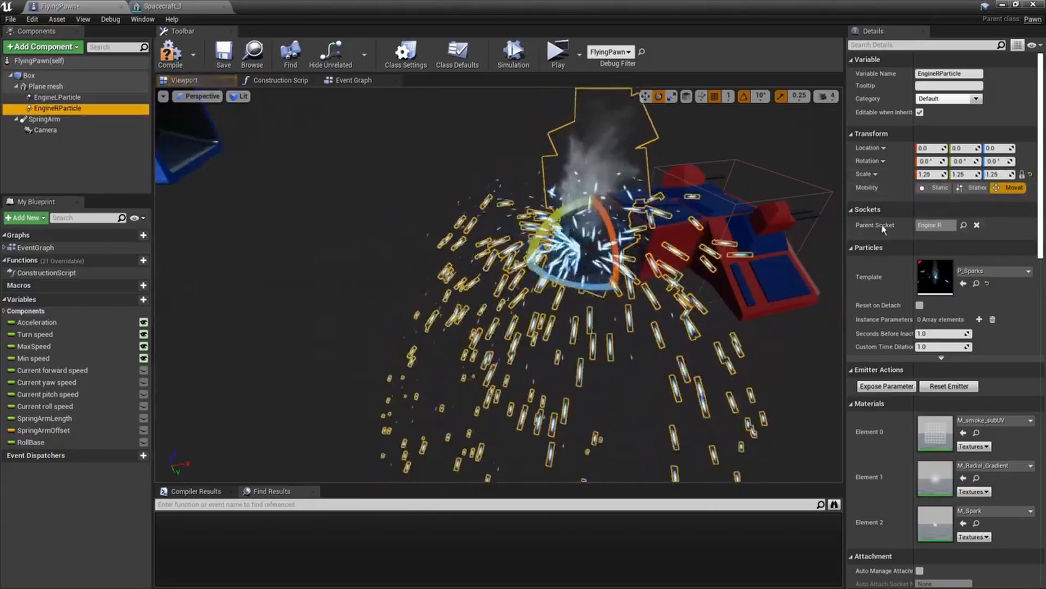
left_click(928, 175)
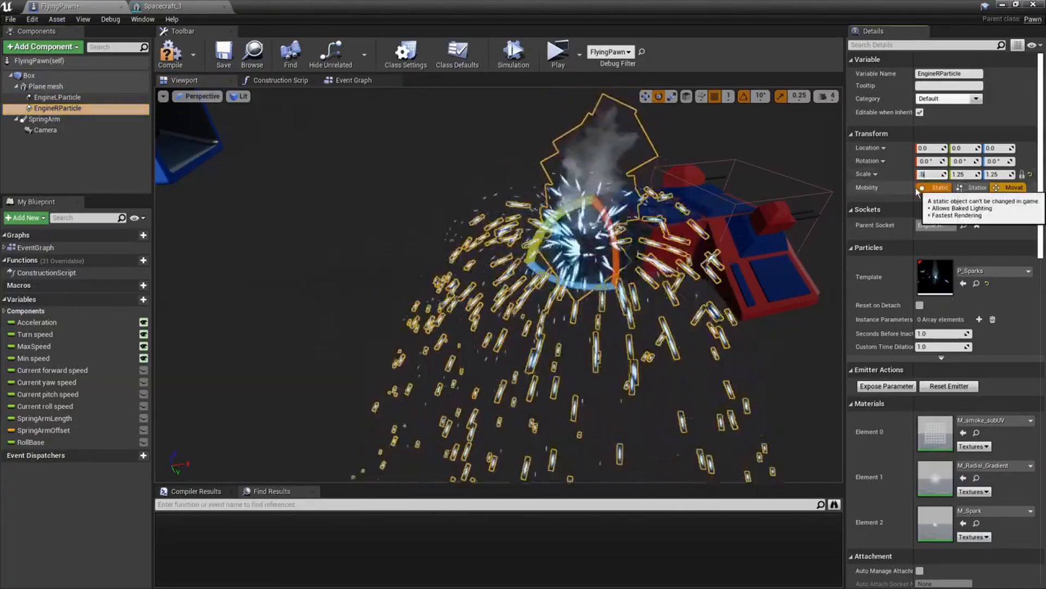
Examine the rescaled spark effects at the spacecraft's exhausts from behind and from the side
right_click_drag(599, 261, 665, 299)
key("w")
key("s")
right_click_drag(457, 312, 499, 303)
key("a")
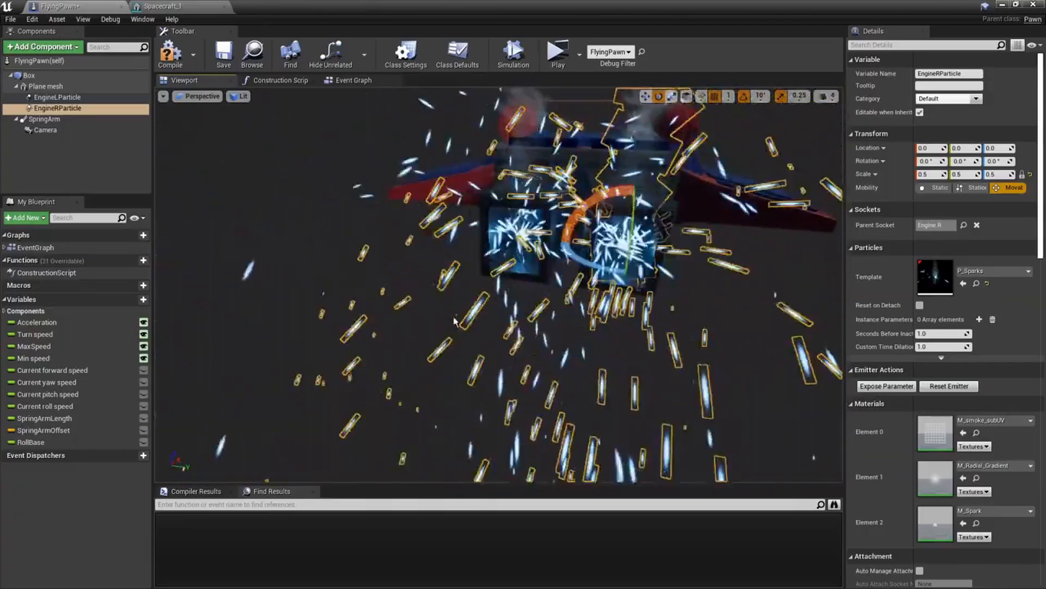
key("s")
right_click_drag(281, 255, 257, 255)
key("d")
key("w")
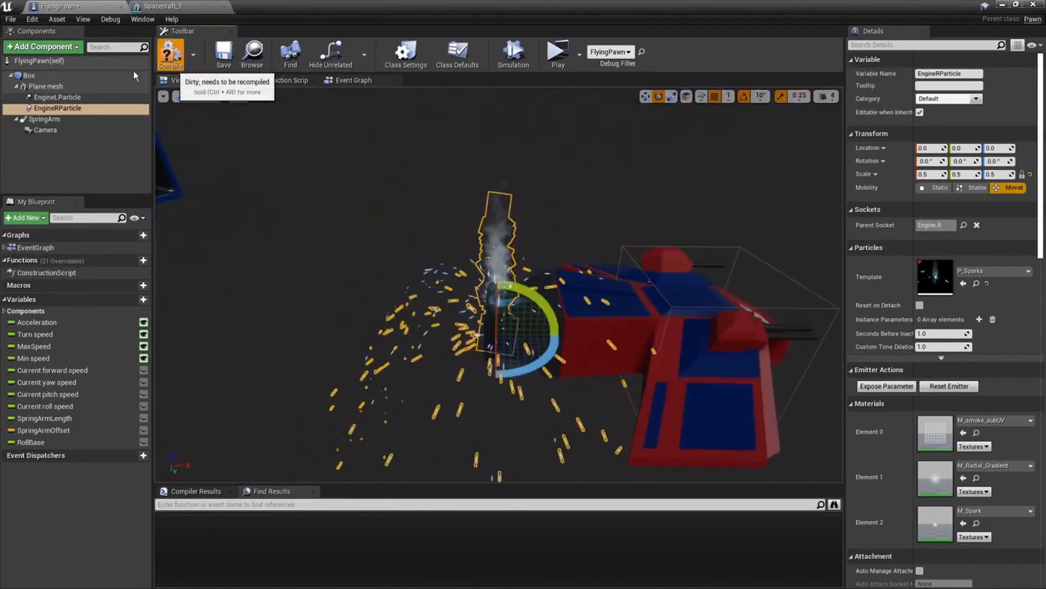
Review the thrust input nodes in the Event Graph and the settings of the Current forward speed and MaxSpeed variables
left_click(352, 82)
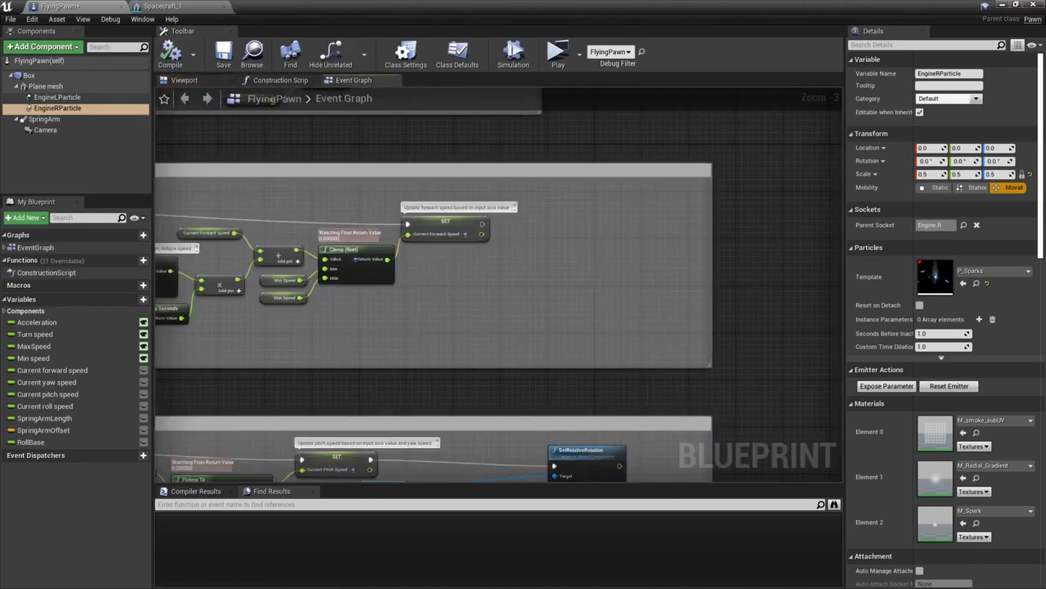
right_click_drag(417, 268, 565, 250)
right_click_drag(313, 261, 462, 271)
right_click_drag(216, 262, 294, 256)
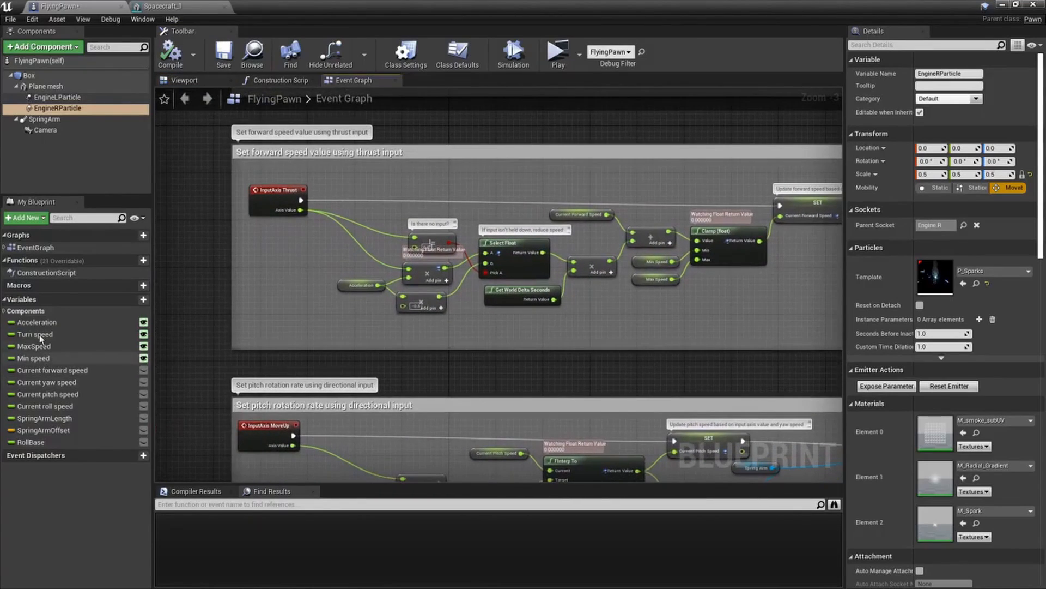
left_click(47, 372)
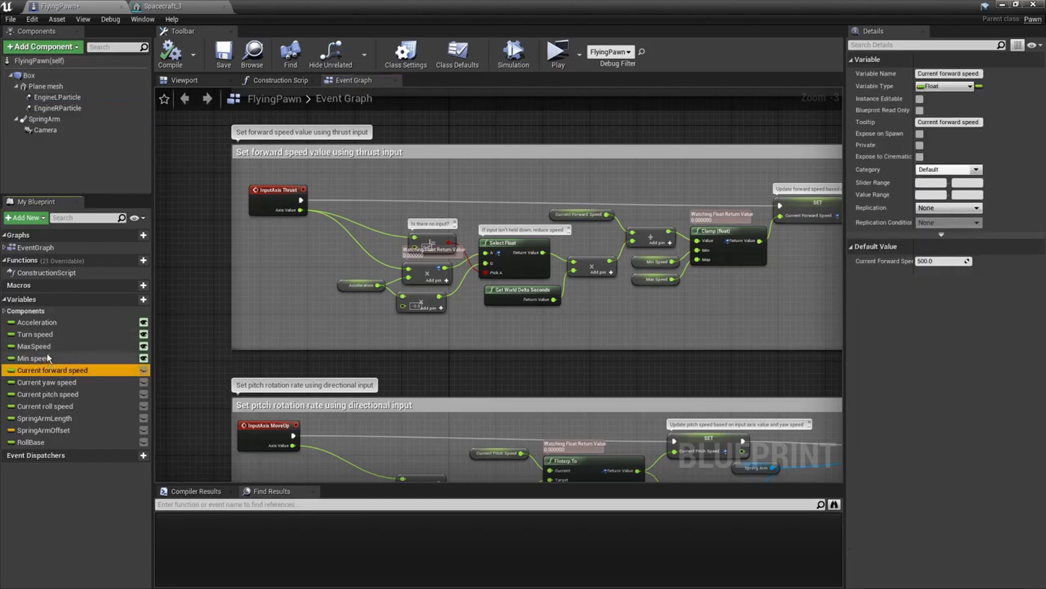
left_click(46, 351)
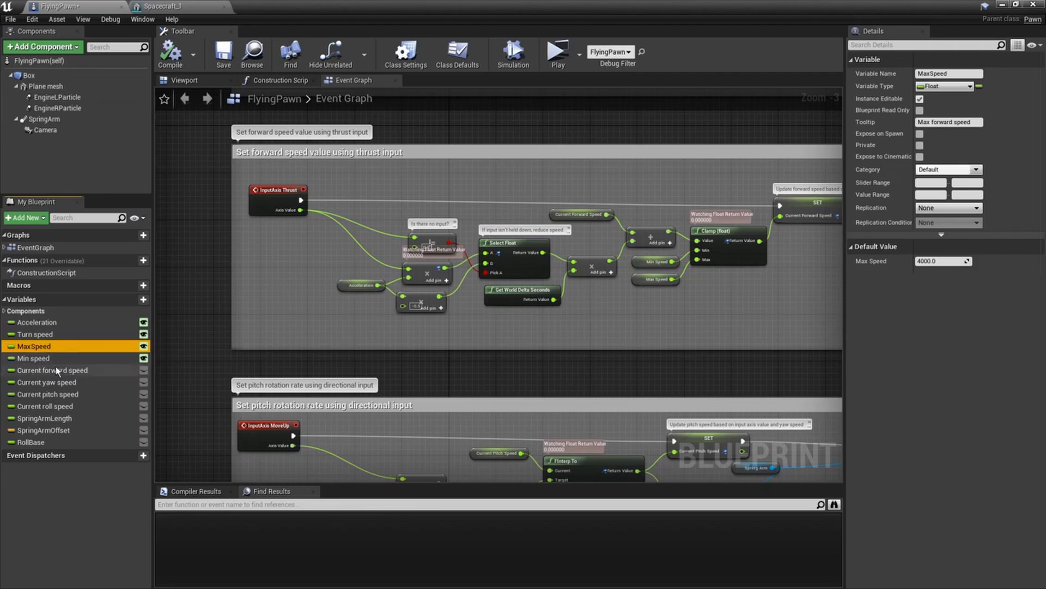
left_click(56, 370)
right_click_drag(692, 291, 349, 342)
scroll(457, 291, "up", 1)
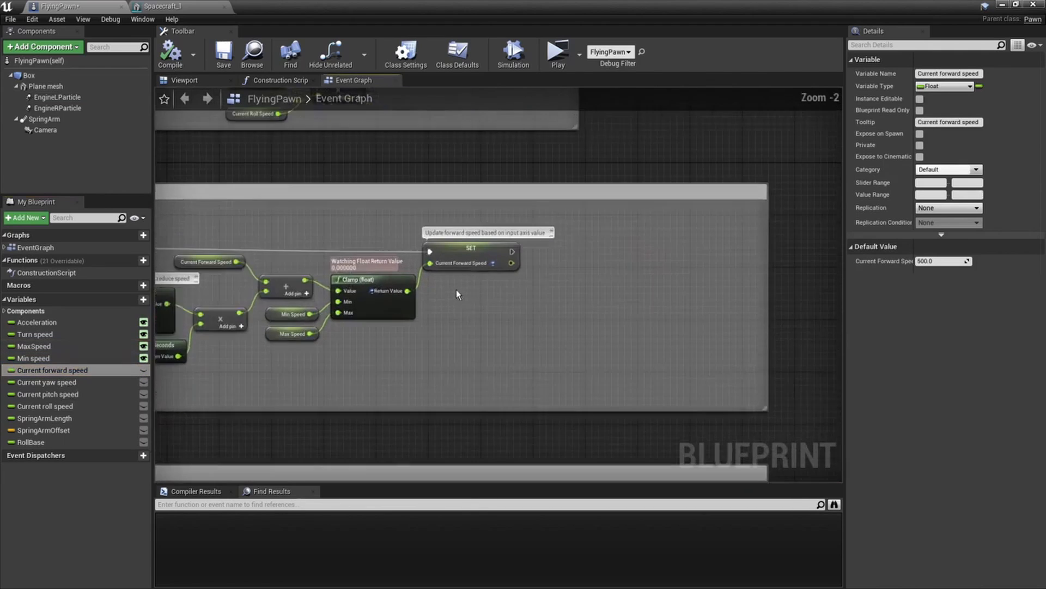
right_click_drag(521, 319, 346, 293)
scroll(295, 300, "up", 1)
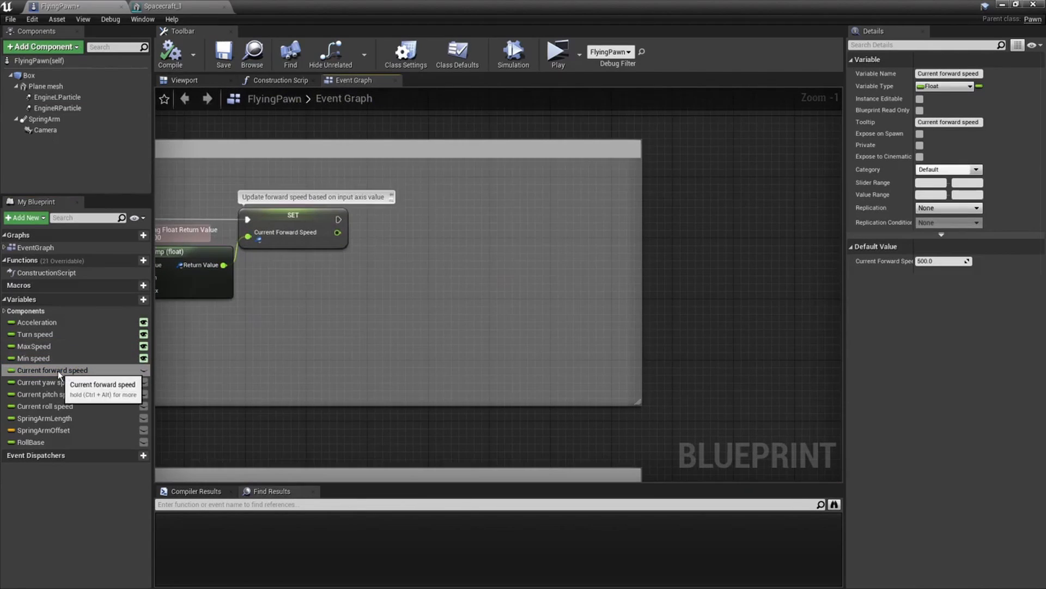
left_click_drag(58, 371, 398, 300)
key("Escape")
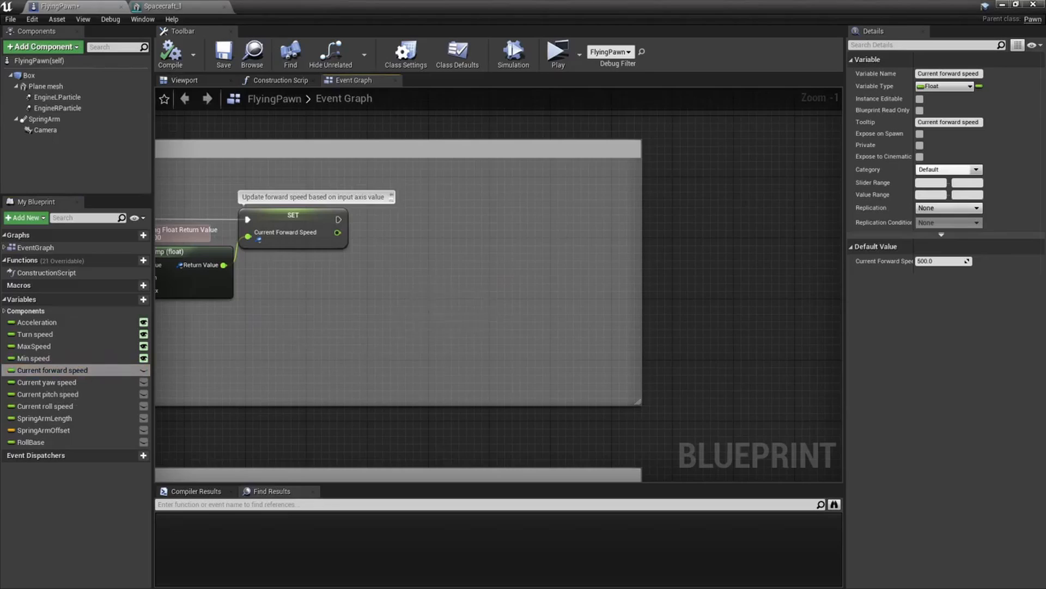
Widen the "Apply forward speed and steering rotation" comment box to make free space beyond the AddActorLocalRotation node
scroll(573, 294, "down", 3)
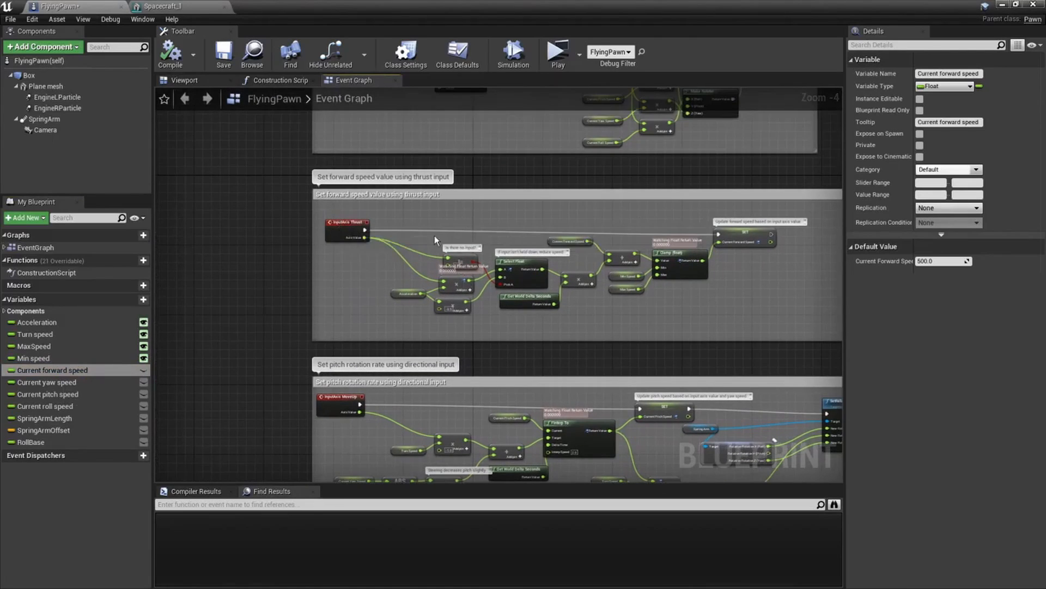
right_click_drag(482, 203, 446, 300)
right_click_drag(433, 182, 373, 274)
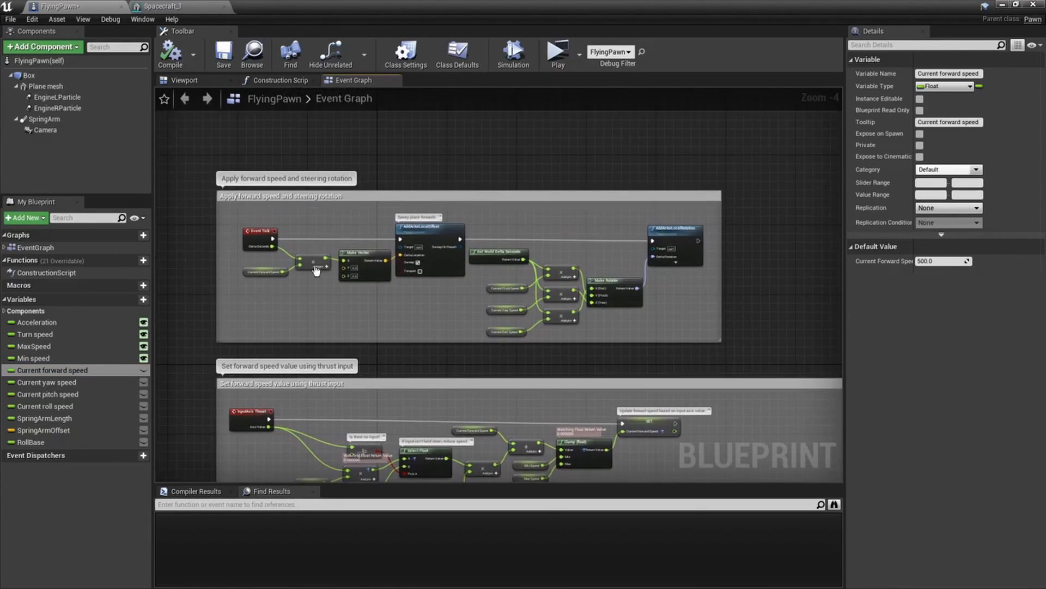
scroll(267, 232, "up", 2)
right_click_drag(802, 237, 407, 218)
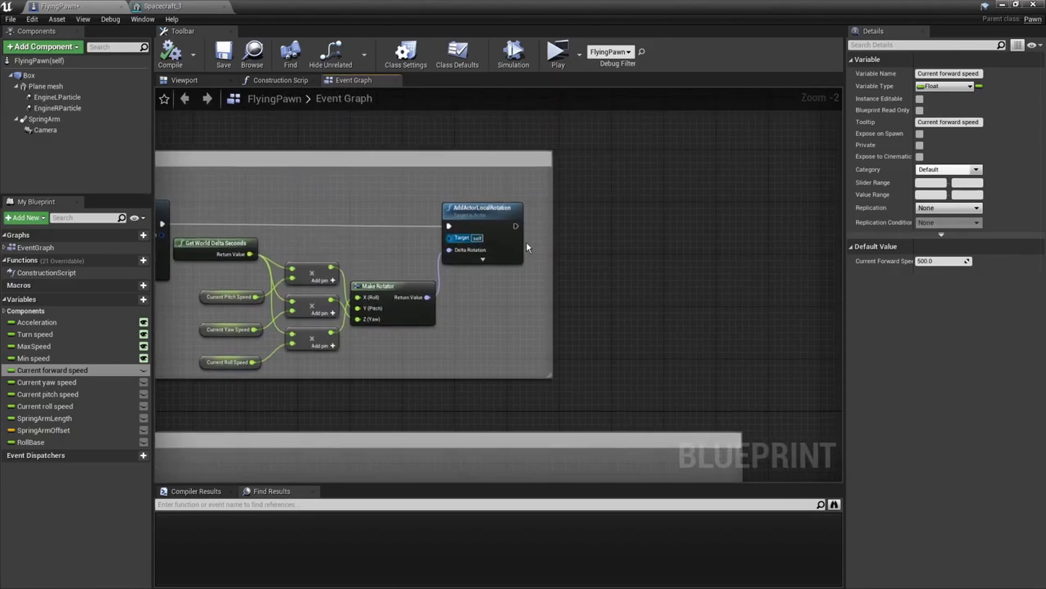
left_click_drag(551, 266, 918, 267)
right_click_drag(673, 306, 502, 298)
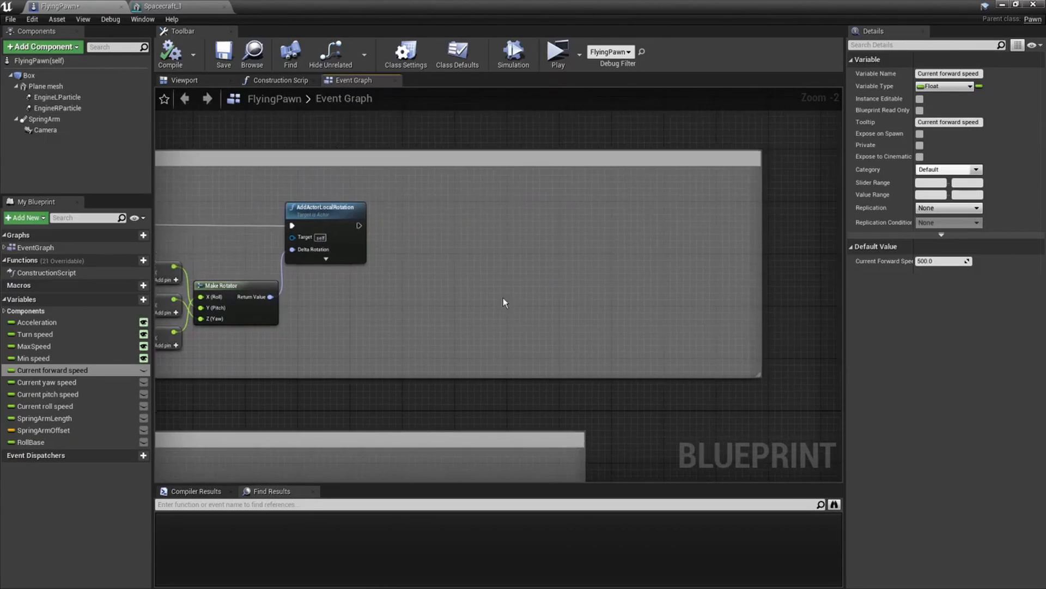
Place getters for Current Forward Speed and MaxSpeed in the free space beyond the AddActorLocalRotation node
left_click_drag(44, 370, 458, 290)
left_click(453, 283)
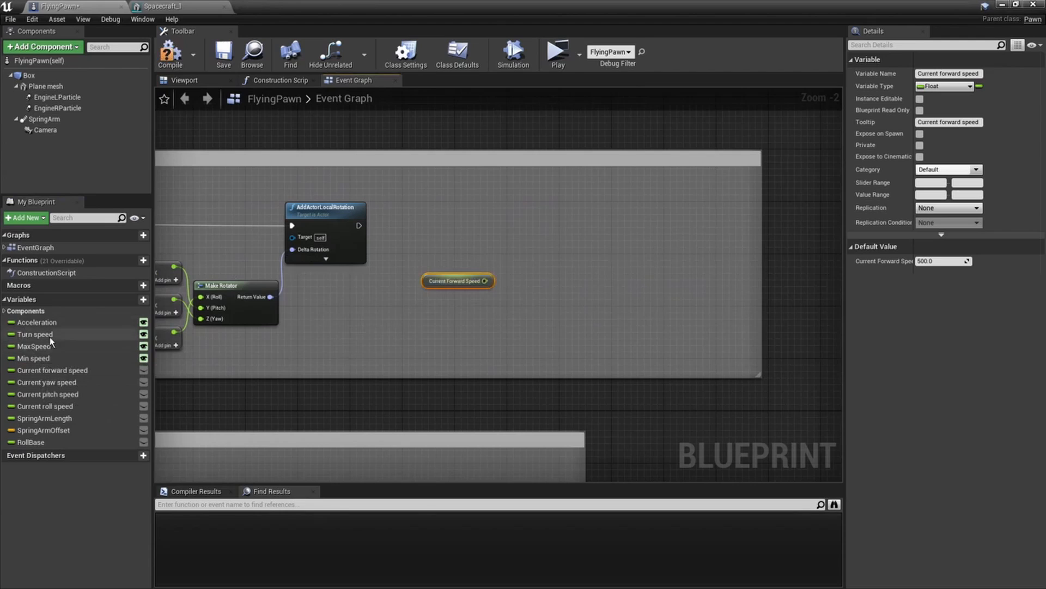
left_click_drag(50, 340, 516, 285)
left_click(466, 317)
Divide Current Forward Speed by Max Speed with a float / float node
type("/")
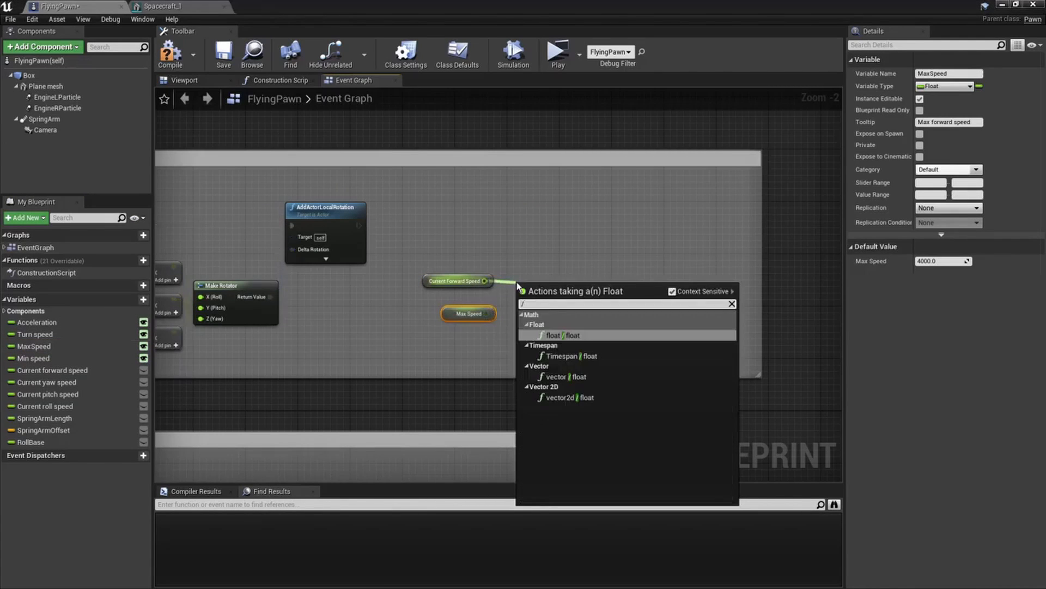
left_click(568, 336)
left_click_drag(488, 313, 500, 293)
right_click(527, 317)
right_click(539, 275)
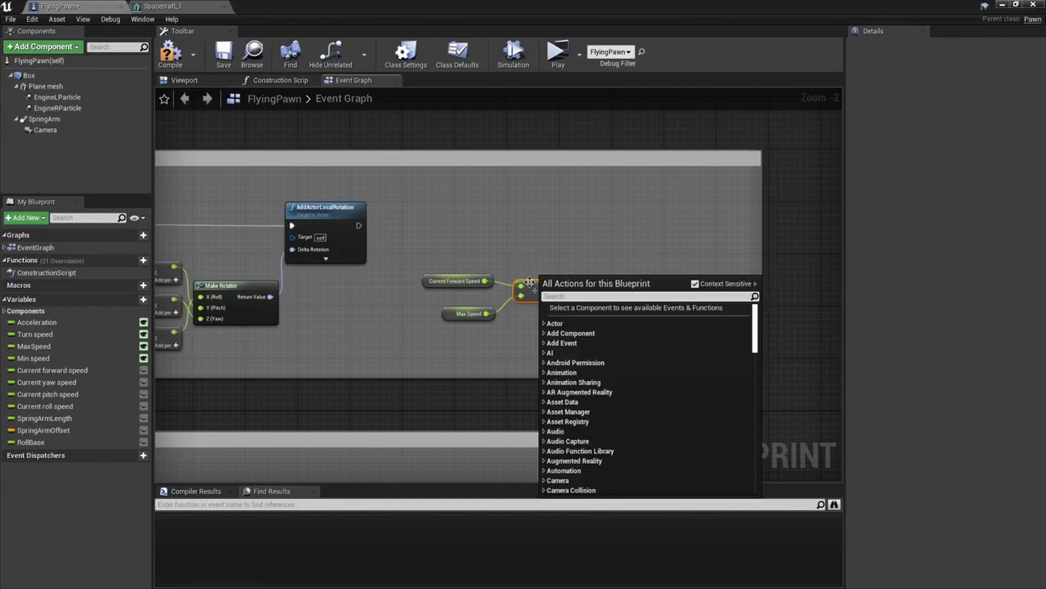
left_click(530, 282)
left_click(538, 283)
left_click(522, 269)
left_click(537, 283)
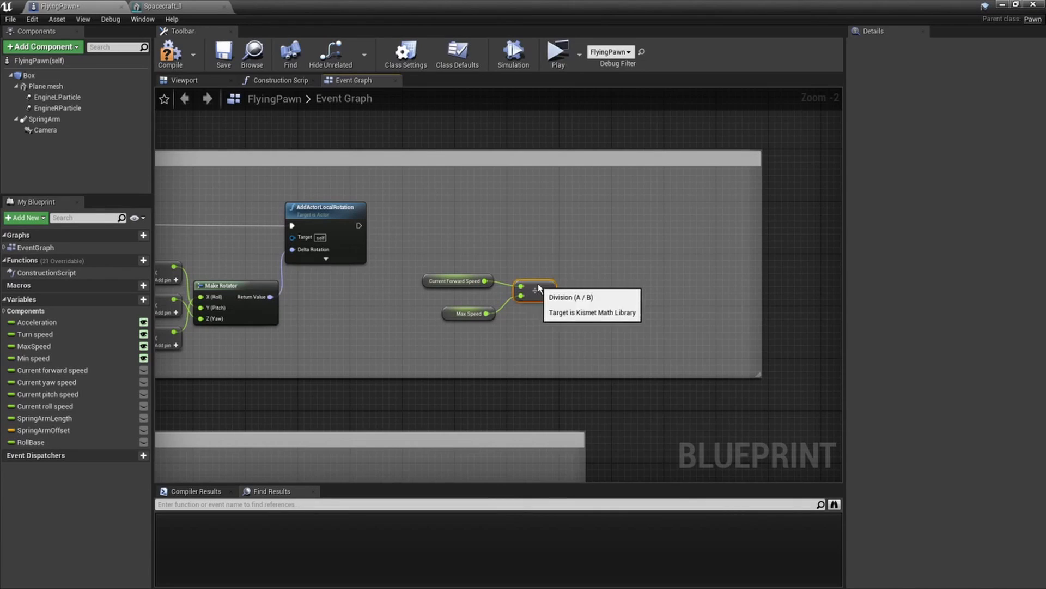
Add an EngineLParticle reference beyond AddActorLocalRotation and create a Set Relative Scale 3D node targeting it
right_click_drag(451, 236, 409, 255)
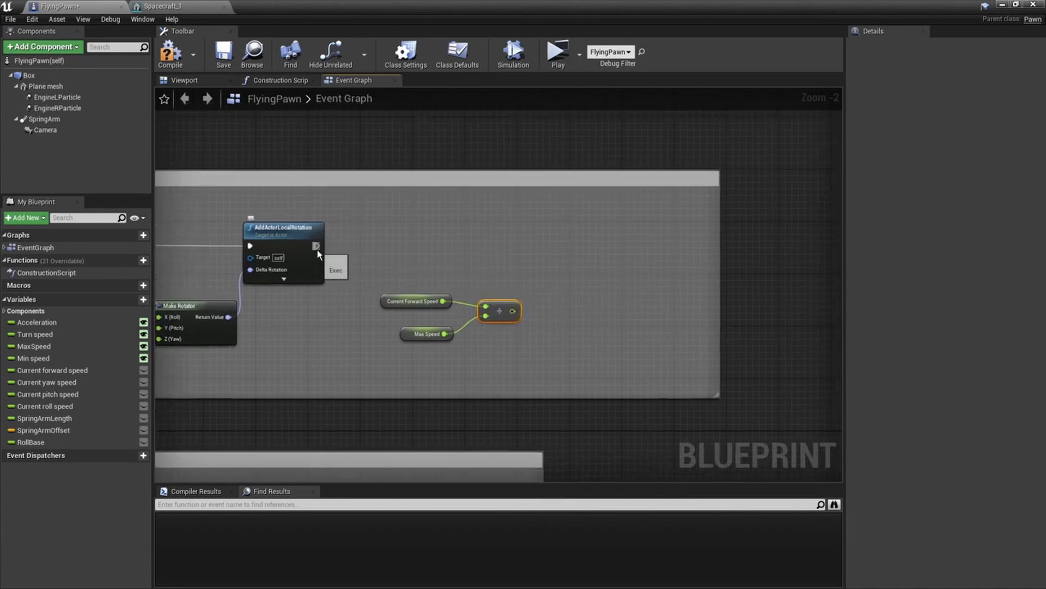
left_click_drag(52, 98, 292, 226)
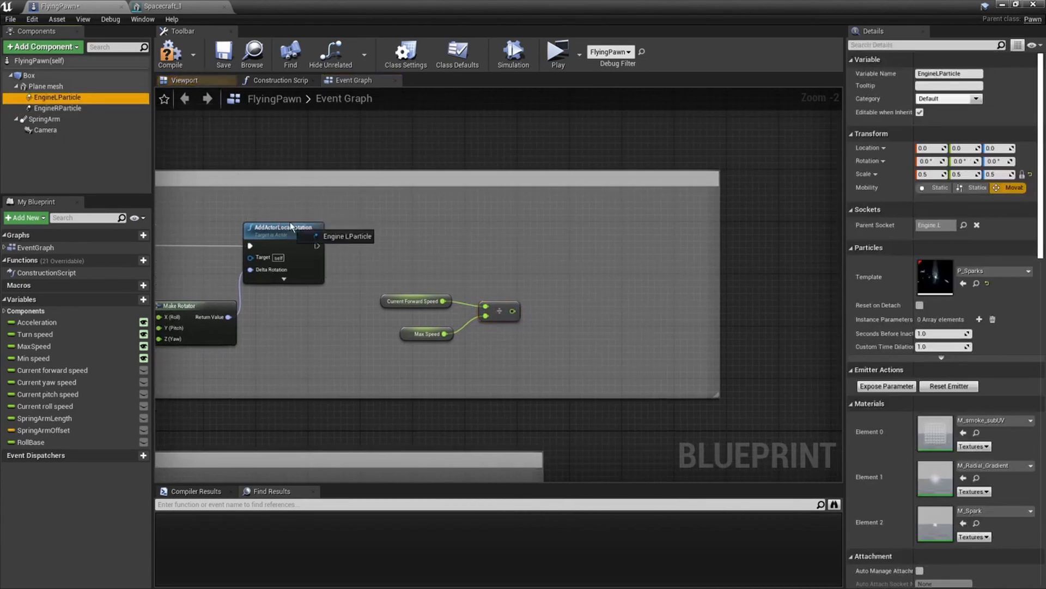
left_click_drag(364, 218, 421, 236)
type("se")
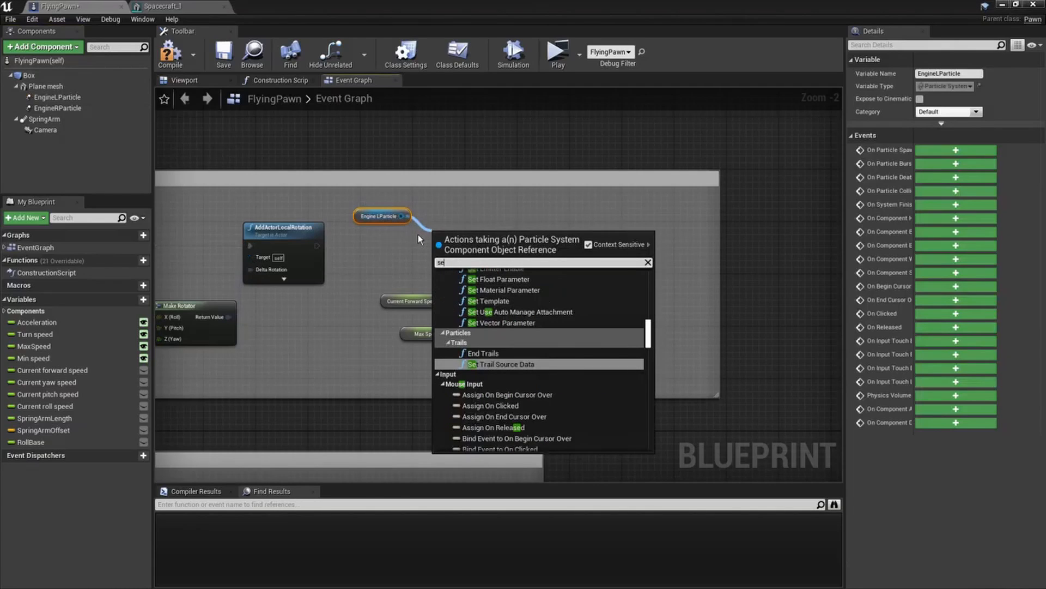
type("t scale")
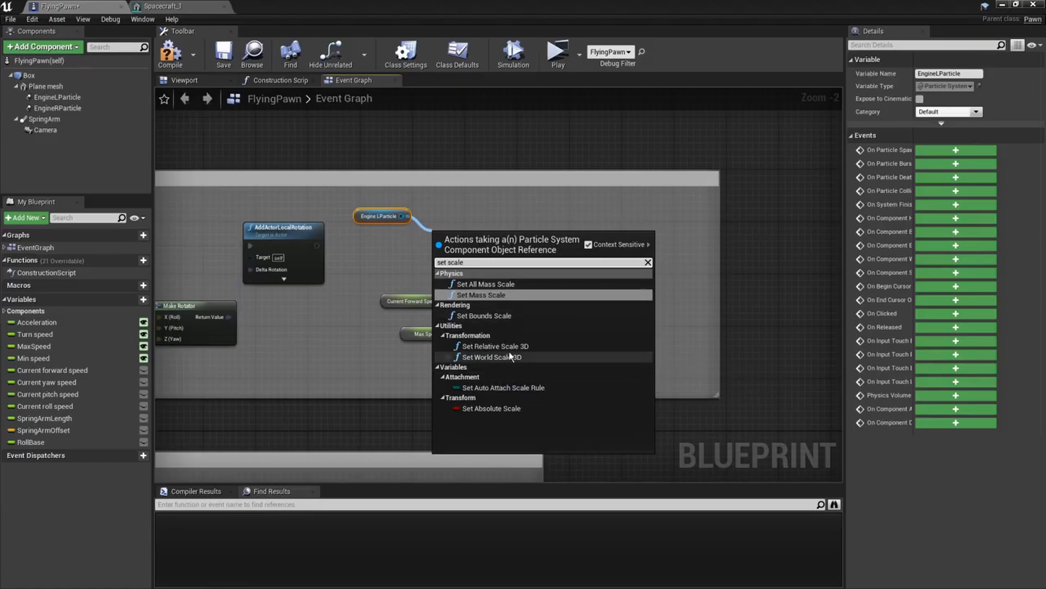
left_click(495, 346)
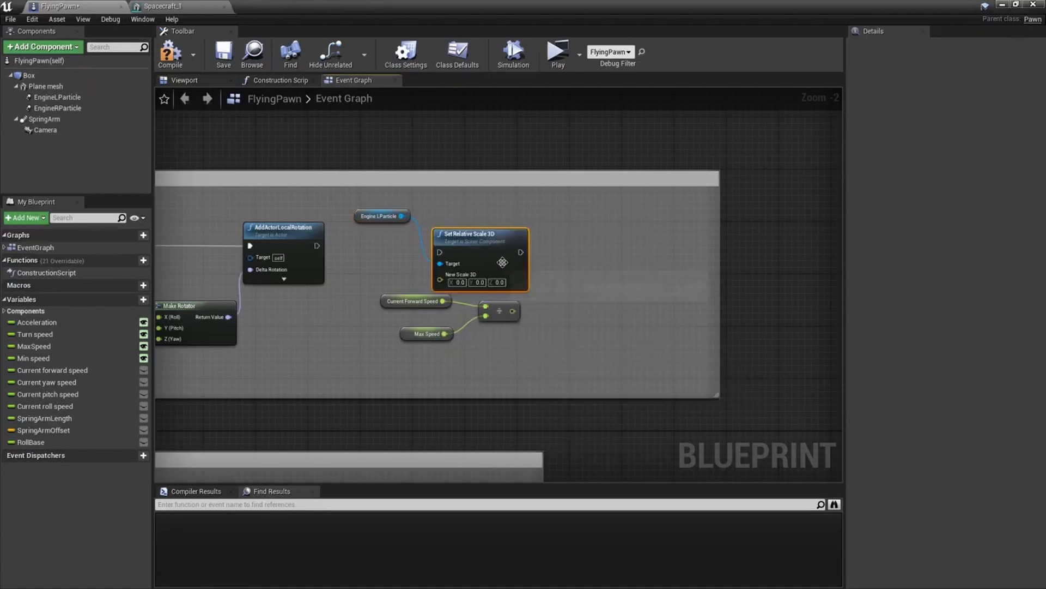
Move the Set Relative Scale 3D node clear of the division nodes and connect AddActorLocalRotation's execution output to it
left_click_drag(479, 235, 563, 216)
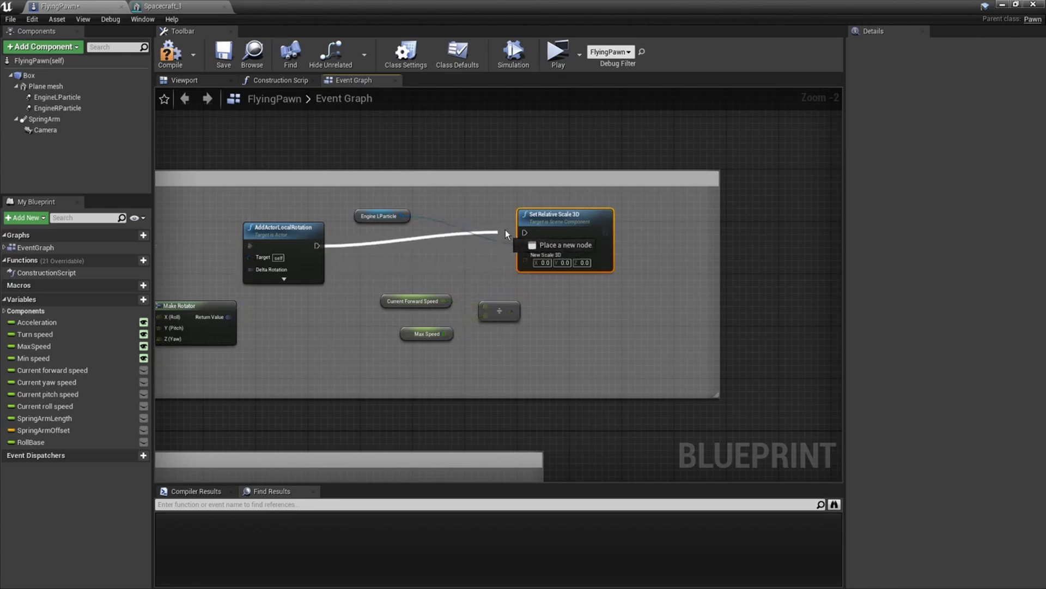
left_click_drag(526, 235, 526, 235)
right_click_drag(478, 208, 440, 212)
left_click_drag(498, 220, 538, 220)
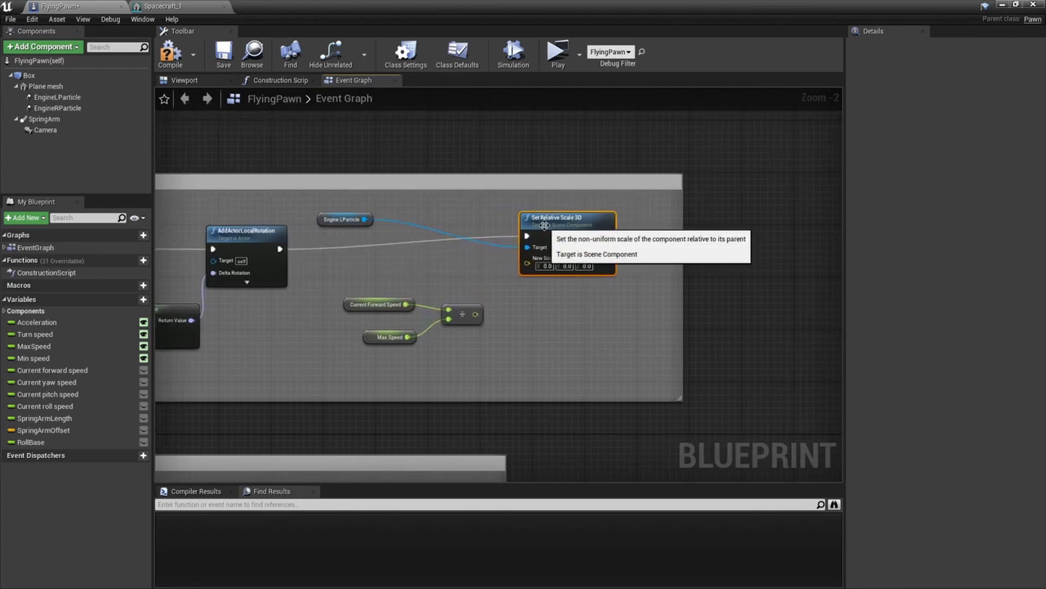
left_click_drag(459, 235, 496, 240)
left_click(565, 247)
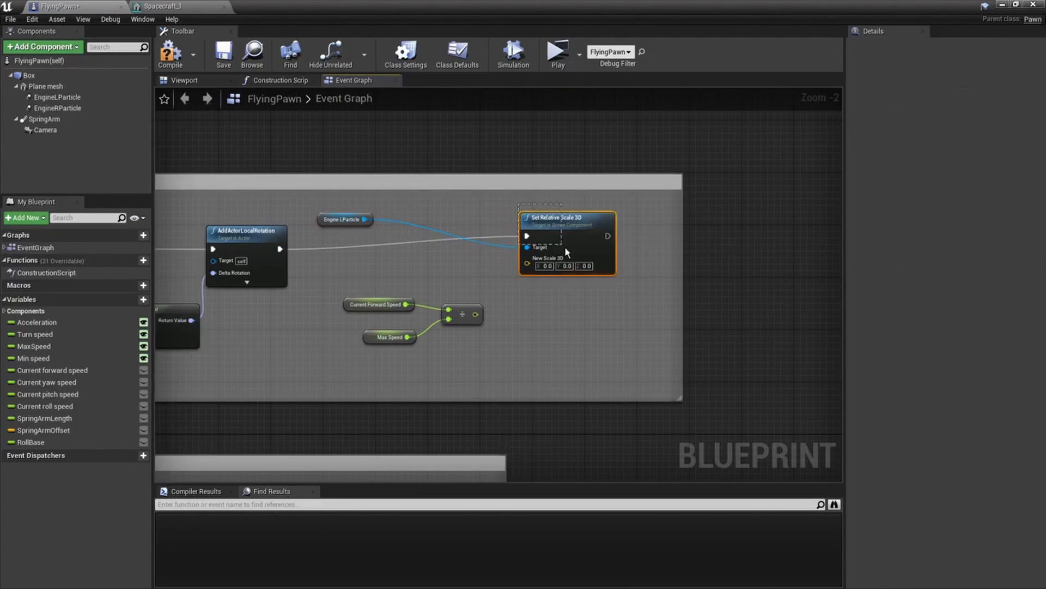
Add an EngineRParticle reference with its own Set Relative Scale 3D node and chain its execution after the first scale node
left_click_drag(53, 106, 426, 276)
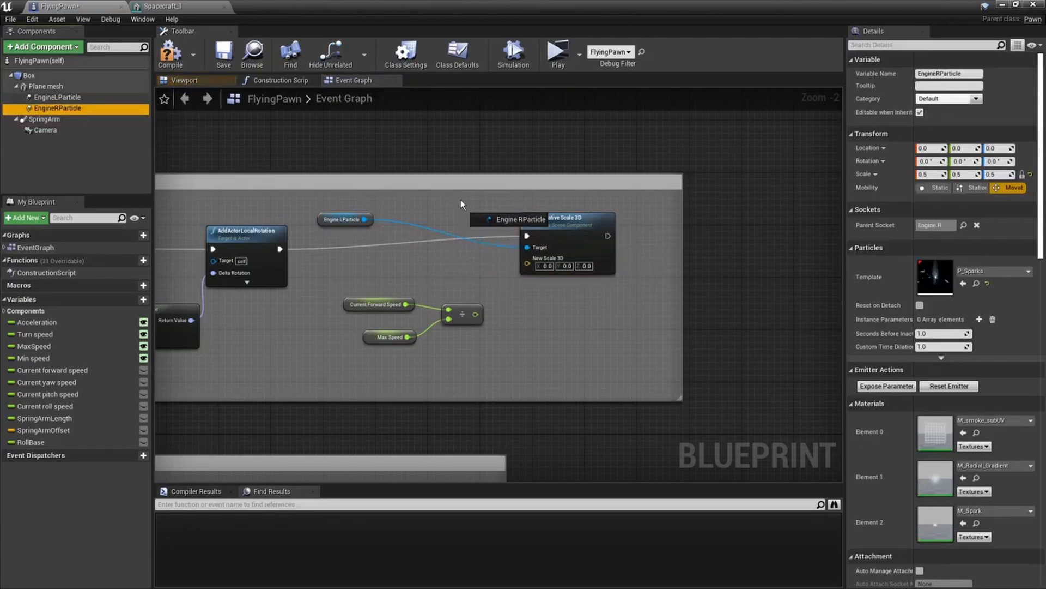
left_click_drag(460, 204, 463, 203)
left_click_drag(645, 214, 645, 215)
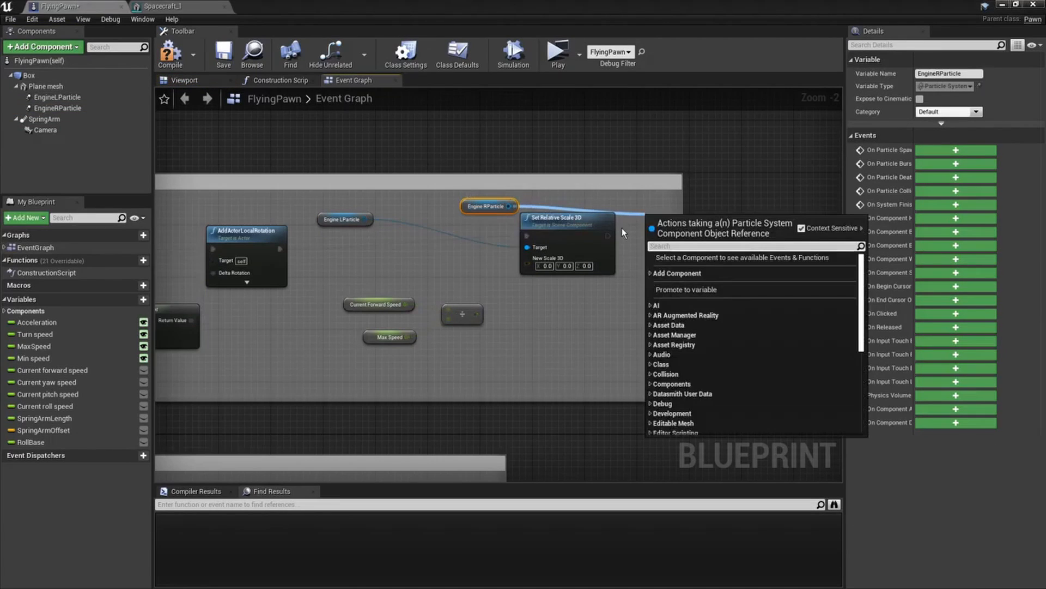
type("setrelative sca")
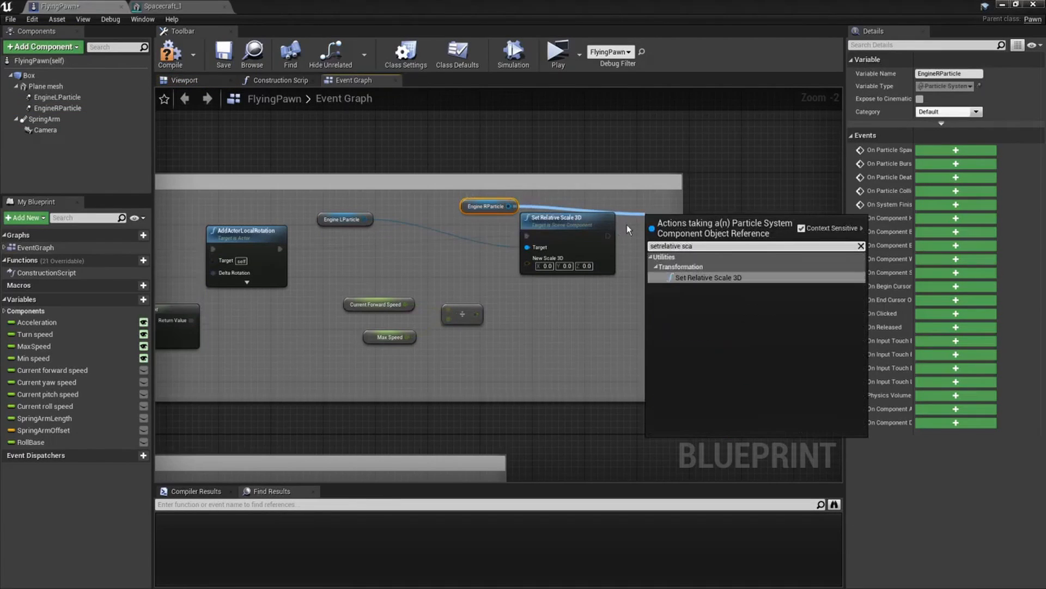
left_click(697, 276)
right_click_drag(663, 192, 537, 210)
left_click_drag(556, 223, 616, 236)
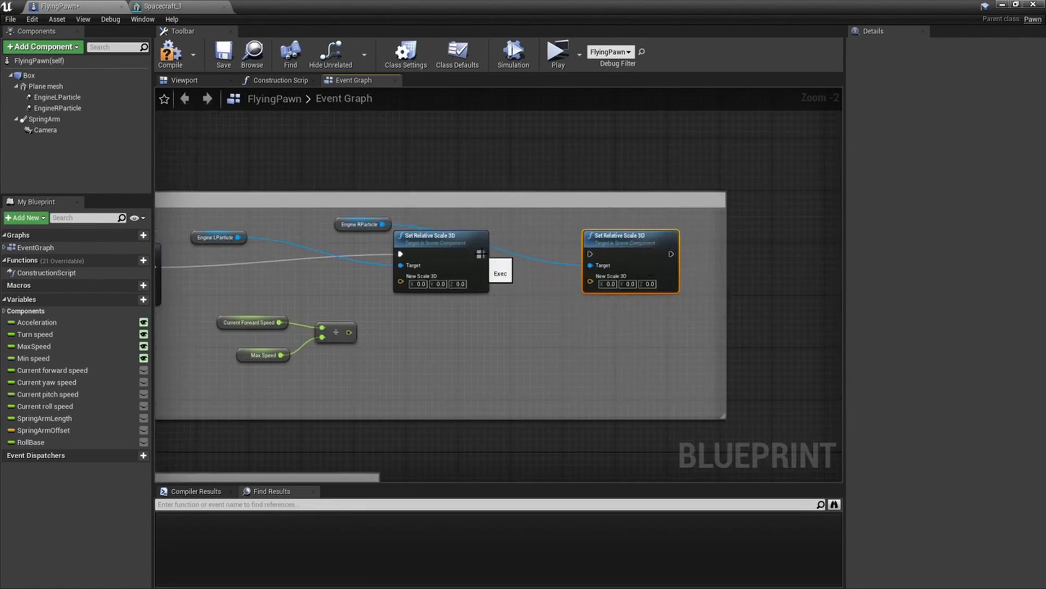
right_click_drag(545, 269, 589, 242)
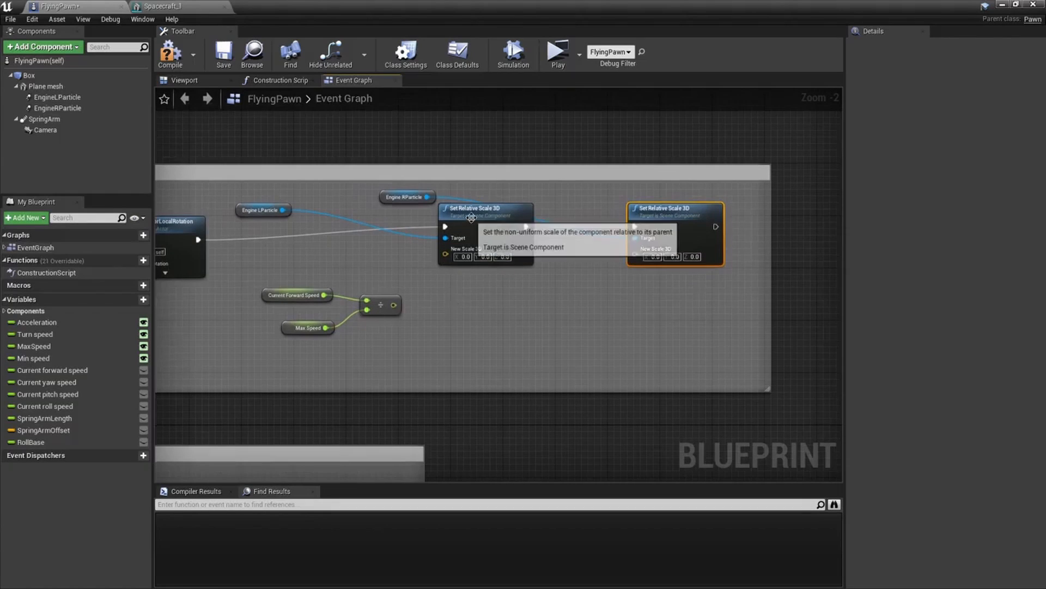
Shift the EngineLParticle's Set Relative Scale 3D node slightly down and to the right to make room around it
left_click_drag(476, 212, 496, 231)
right_click_drag(464, 282, 490, 253)
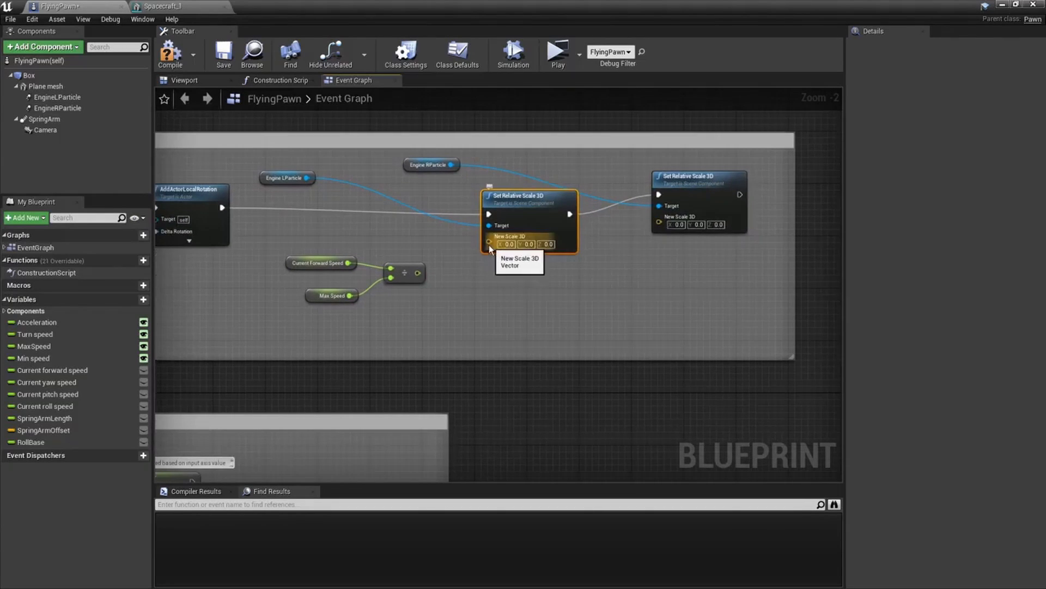
Create a Make Vector node feeding the New Scale 3D input of the EngineLParticle's Set Relative Scale 3D node
left_click_drag(489, 243, 488, 279)
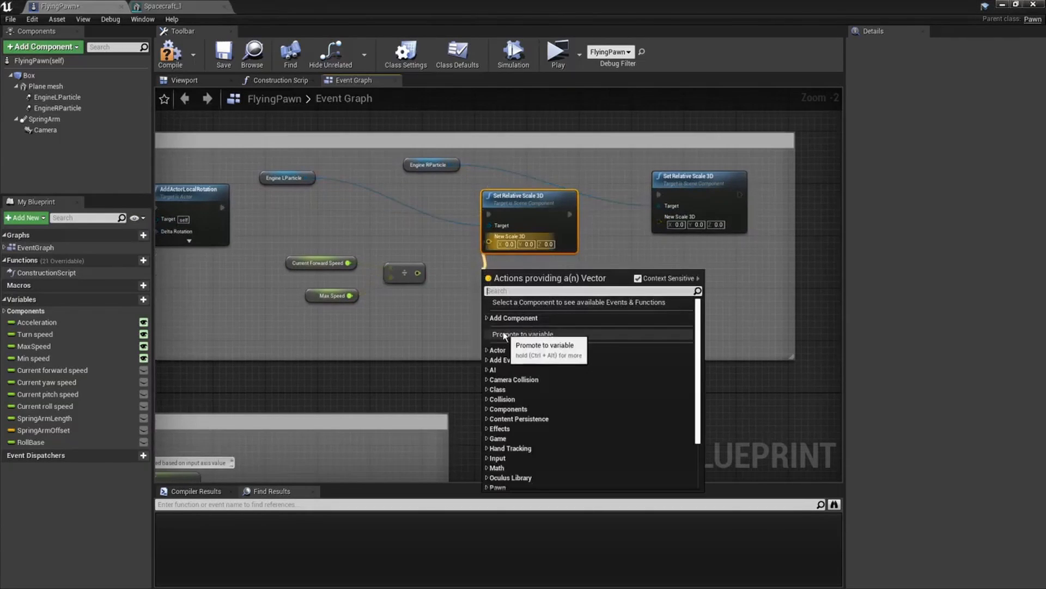
scroll(538, 399, "down", 5)
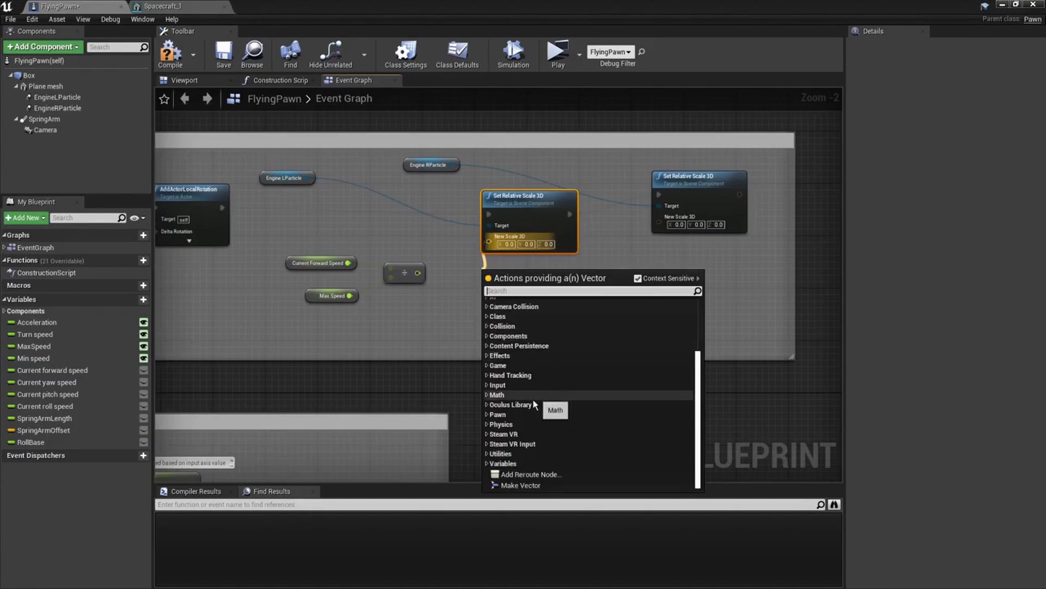
left_click(516, 487)
scroll(424, 296, "up", 2)
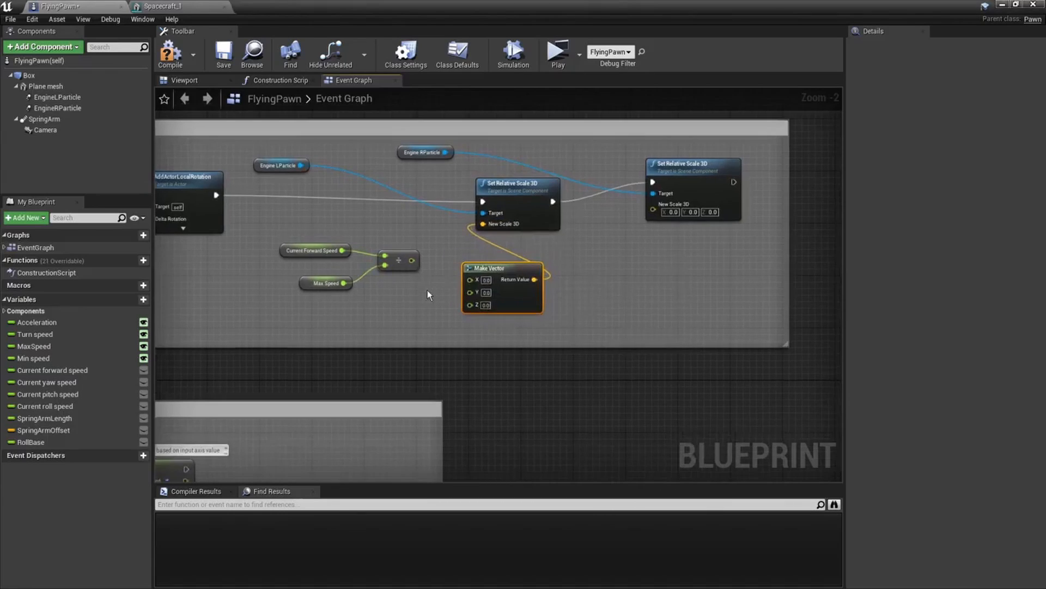
Connect the speed division result to the X, Y and Z inputs of the Make Vector node
left_click_drag(414, 254, 493, 279)
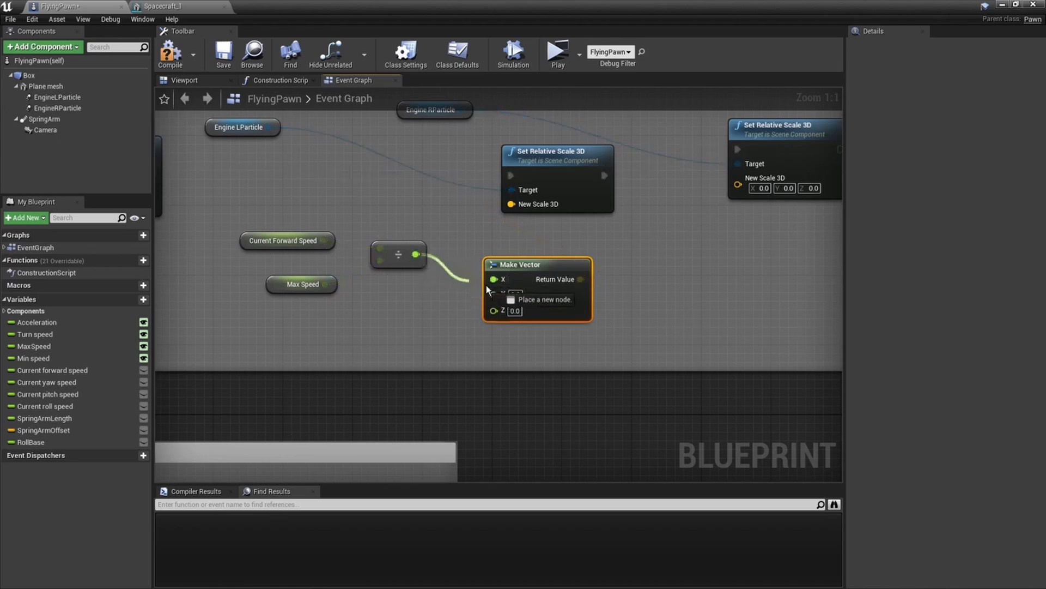
left_click_drag(416, 254, 495, 311)
right_click_drag(477, 255, 415, 260)
left_click_drag(397, 249, 501, 331)
Replace Make Vector with a float-to-vector conversion of the division result, feeding New Scale 3D on both Set Relative Scale 3D nodes
left_click_drag(355, 258, 606, 221)
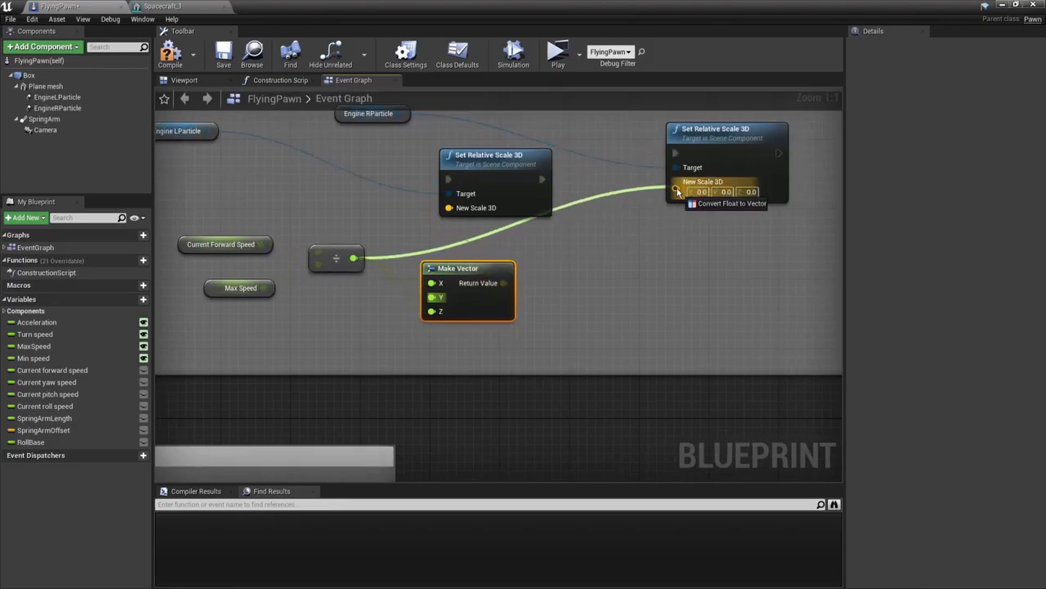
left_click_drag(677, 188, 677, 188)
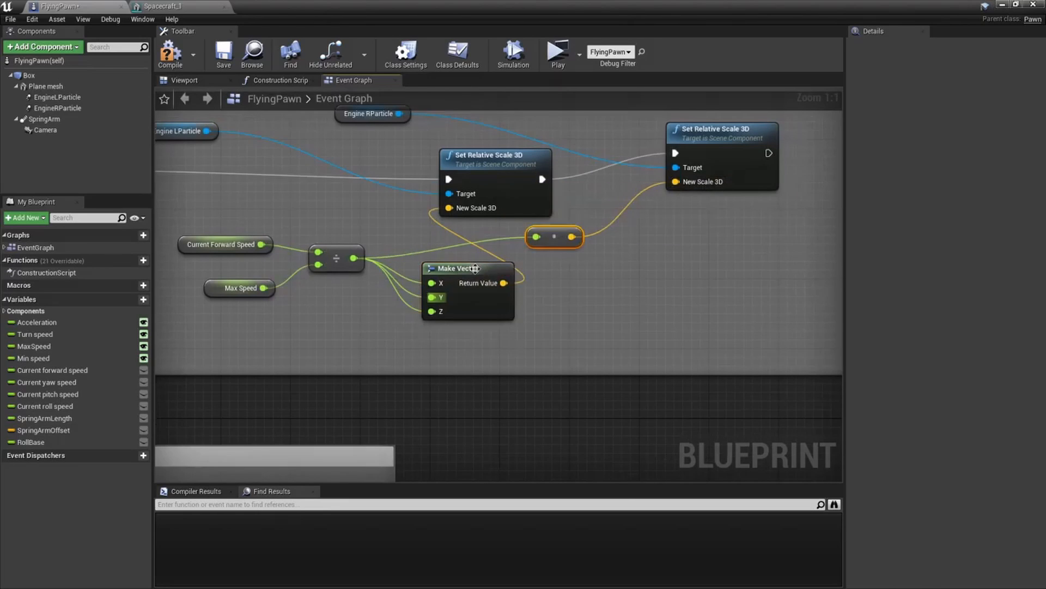
key("Delete")
left_click_drag(558, 239, 449, 214)
Review the node chain from AddActorLocalRotation and the speed division to both Set Relative Scale 3D nodes
right_click_drag(254, 194, 467, 186)
scroll(290, 278, "down", 4)
right_click_drag(290, 278, 353, 268)
right_click_drag(270, 241, 311, 238)
scroll(429, 249, "up", 1)
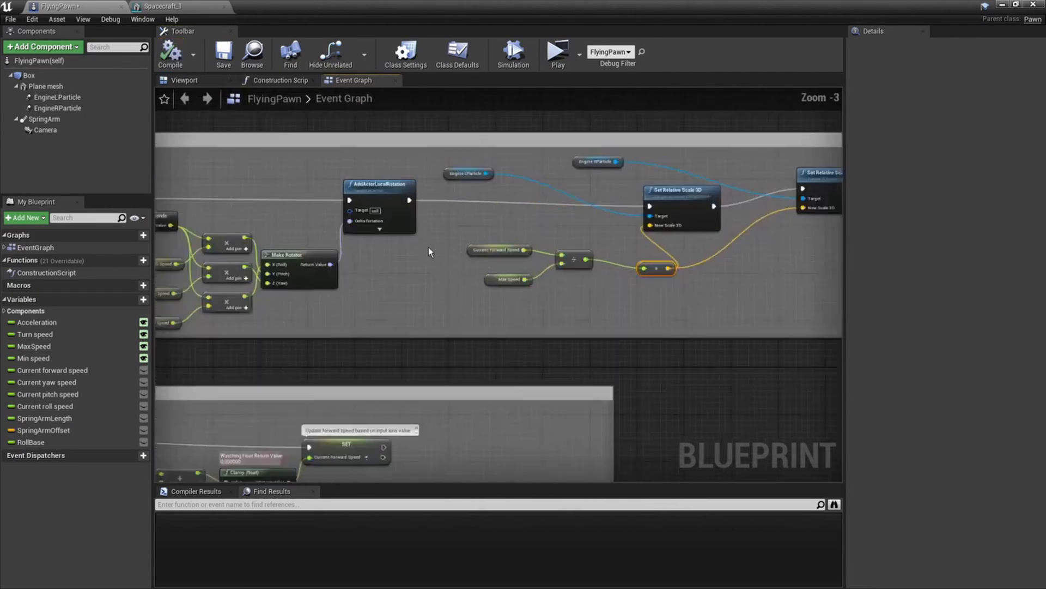
scroll(429, 247, "up", 2)
right_click_drag(428, 247, 451, 243)
right_click_drag(583, 236, 498, 242)
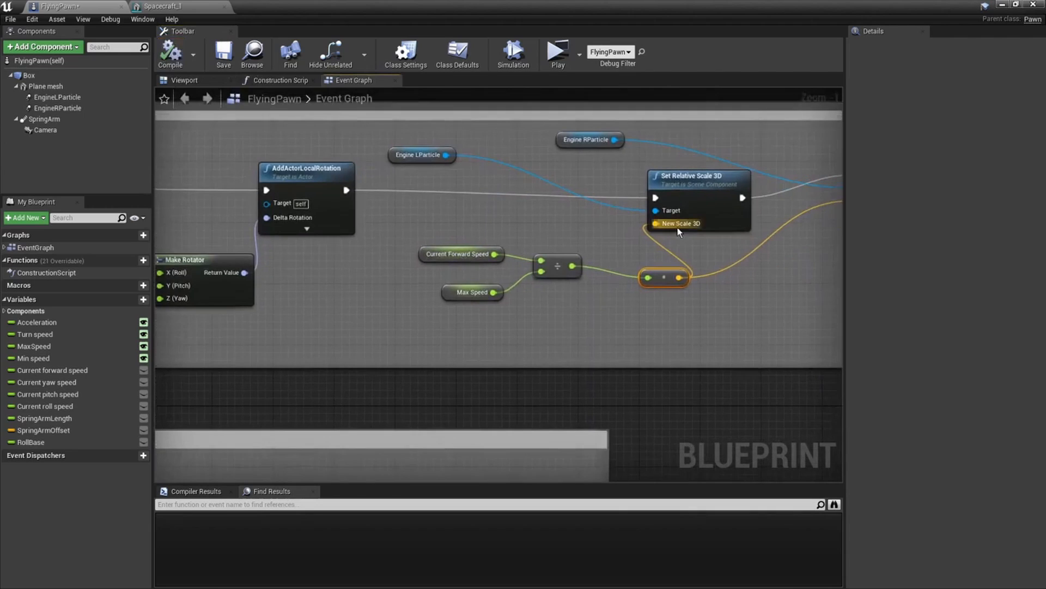
right_click_drag(678, 227, 525, 254)
right_click_drag(317, 263, 634, 245)
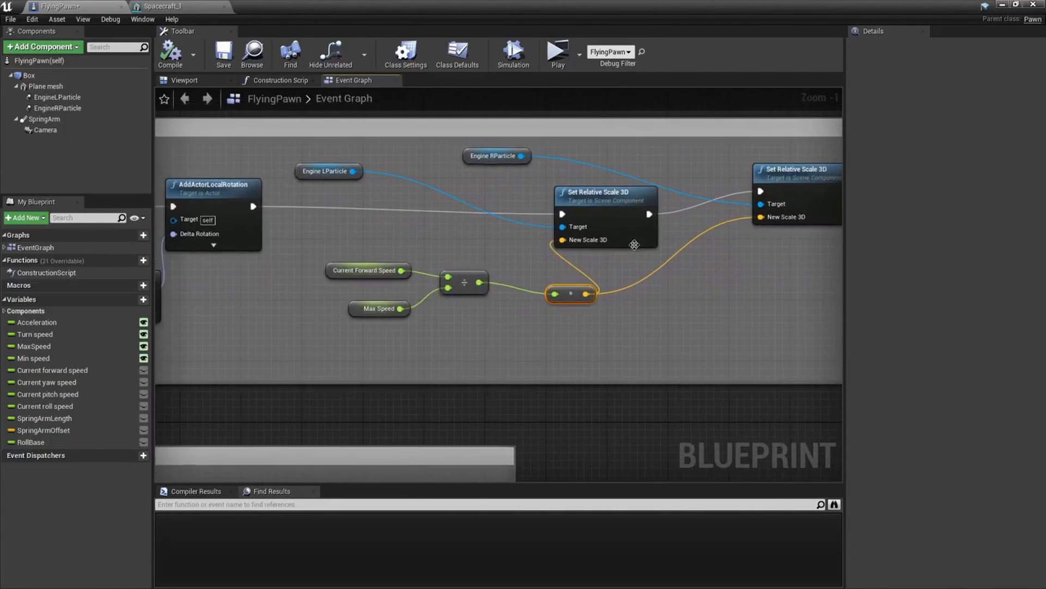
Play the game and fly the spacecraft through turns at varying speed to check how the engine particles scale
left_click(558, 59)
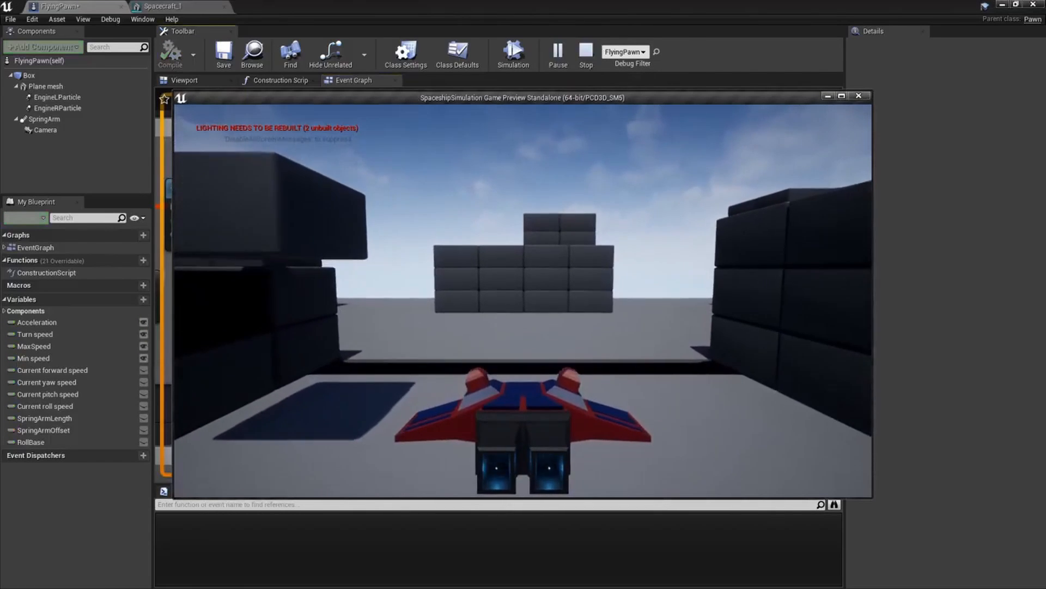
key("d")
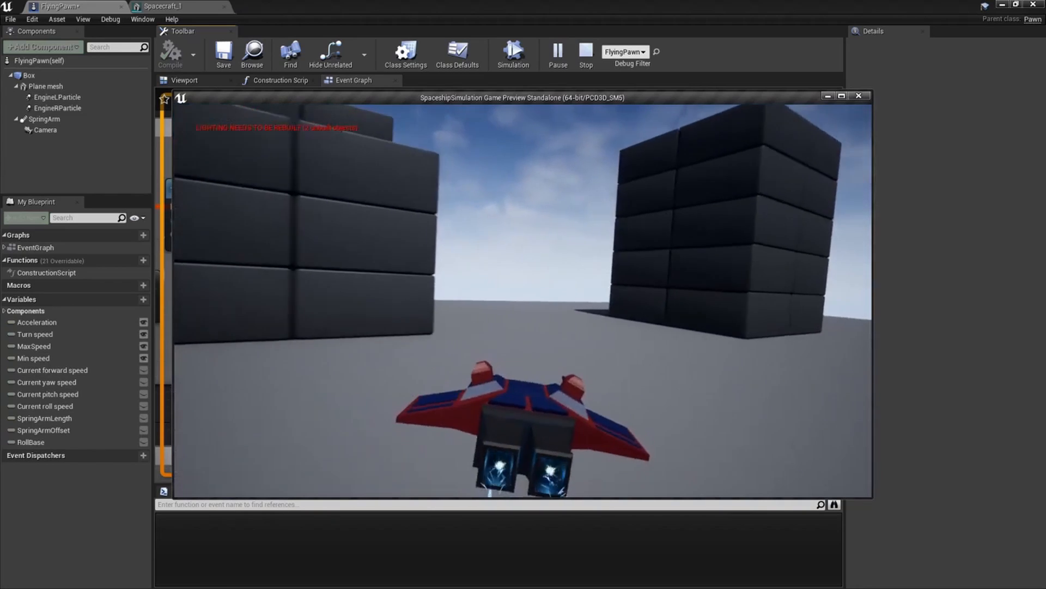
key("s")
key("a")
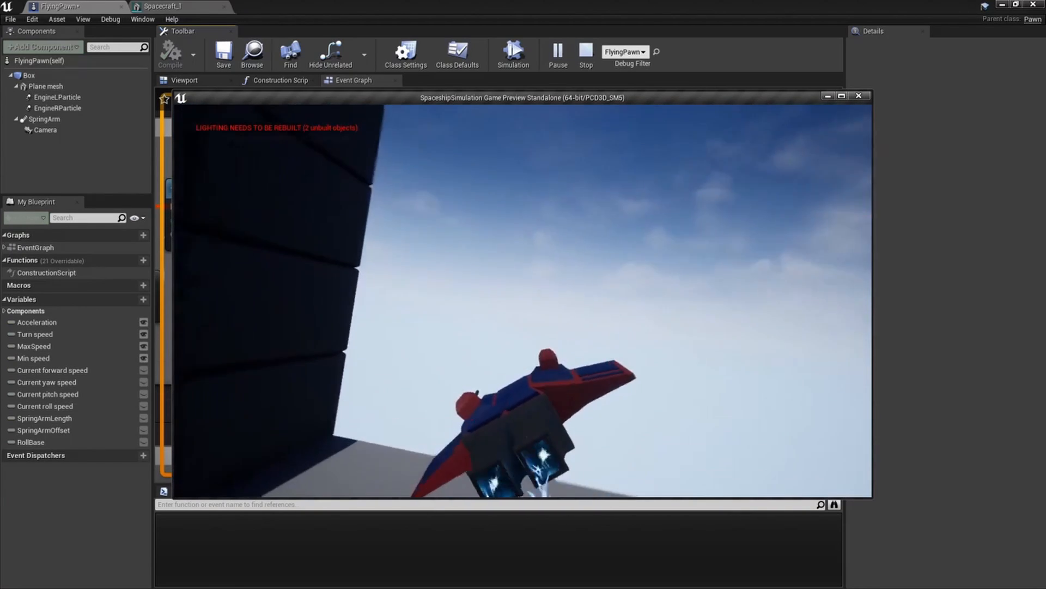
key("a")
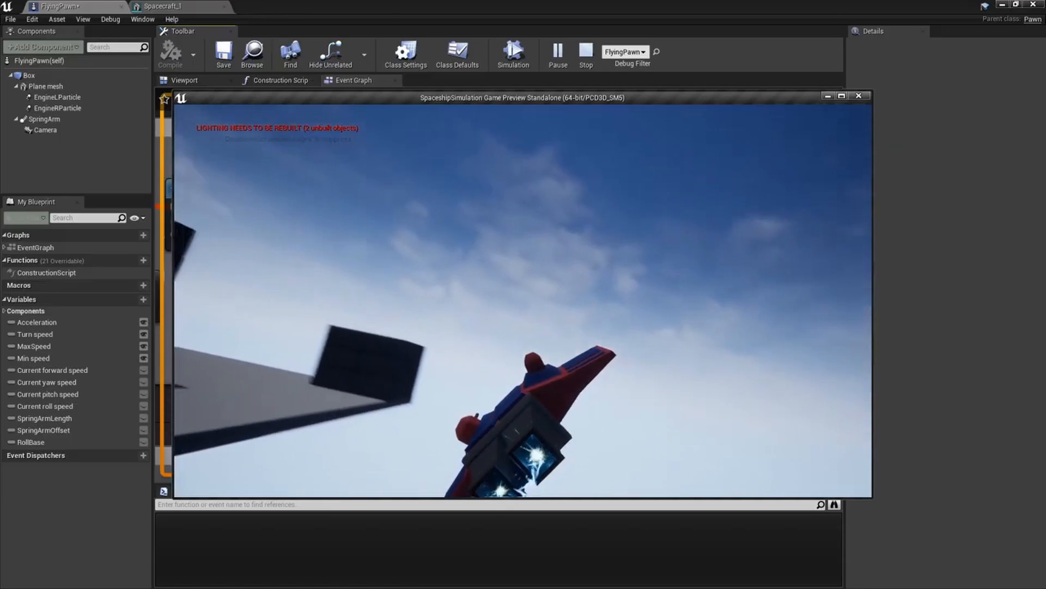
key("d")
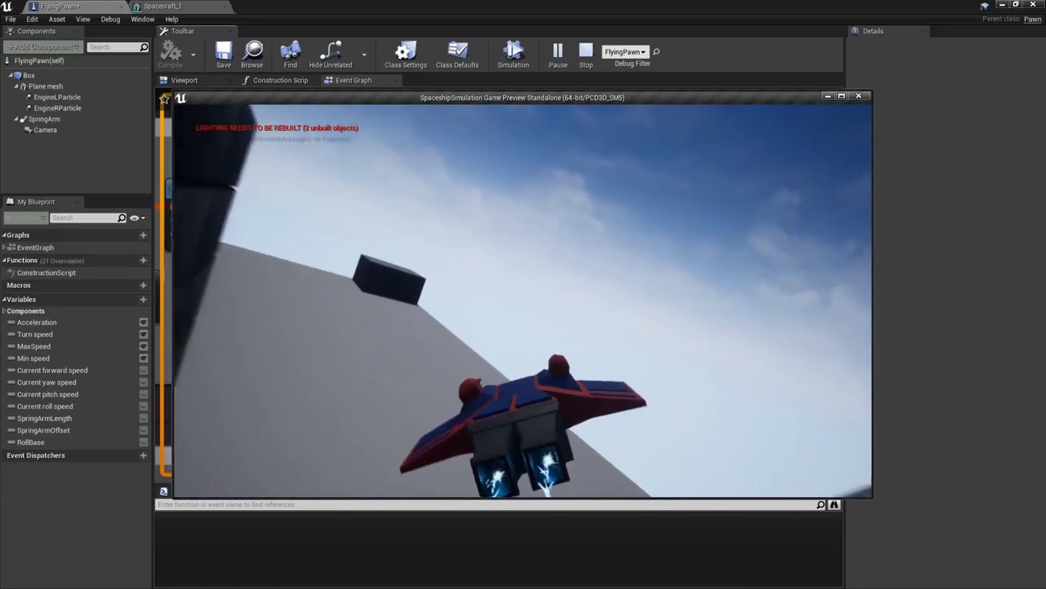
key("a")
key("a")
key("d")
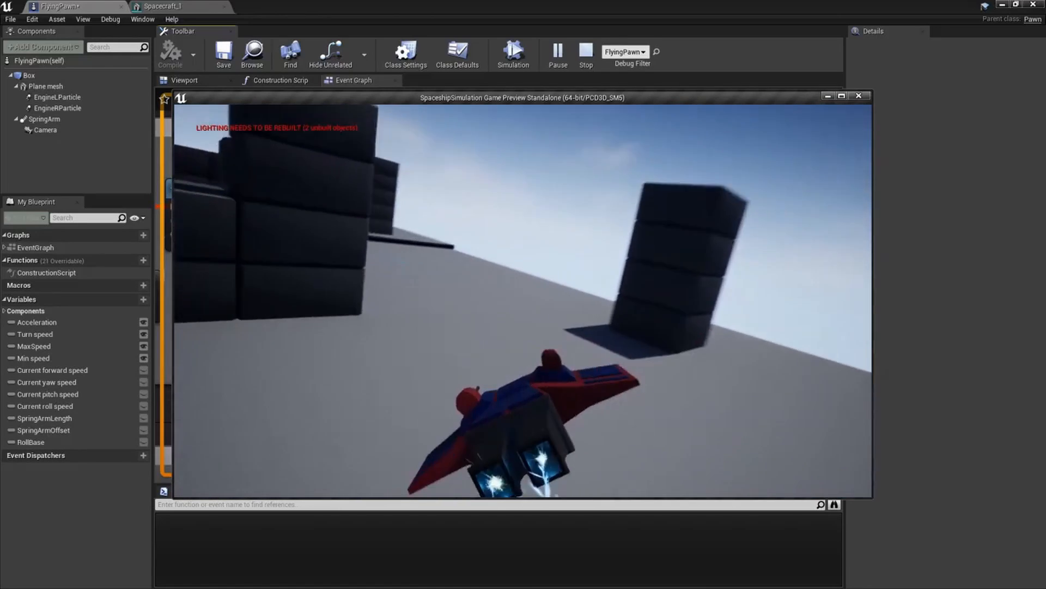
key("a")
key("a")
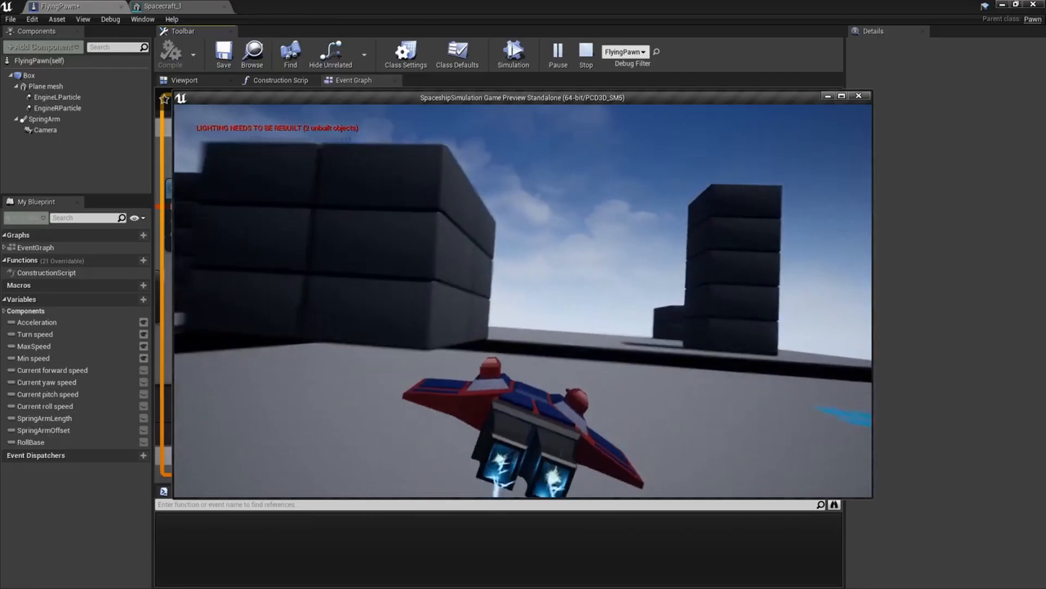
key("a")
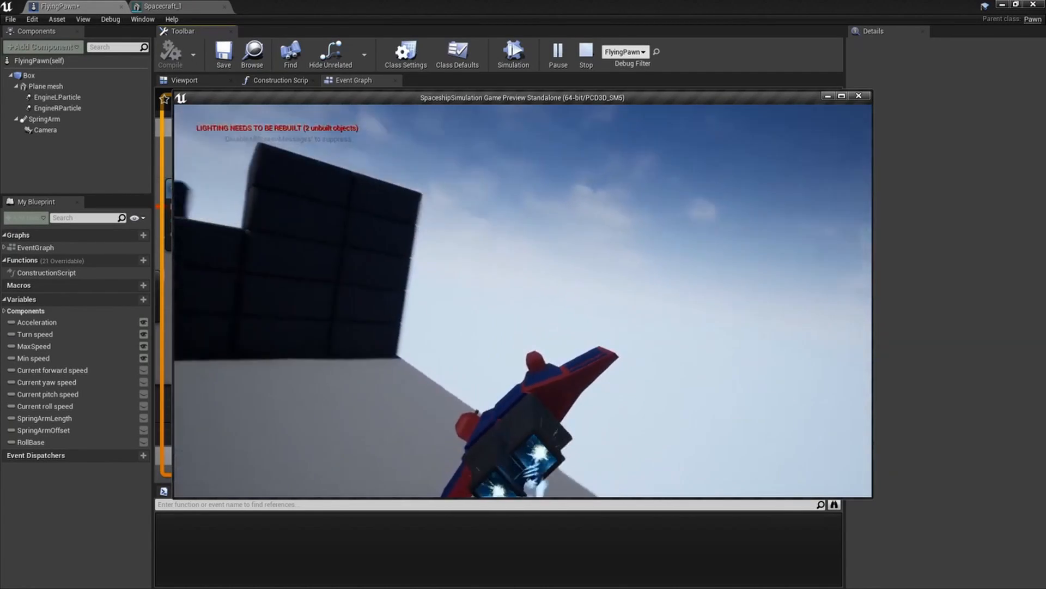
key("s")
key("a")
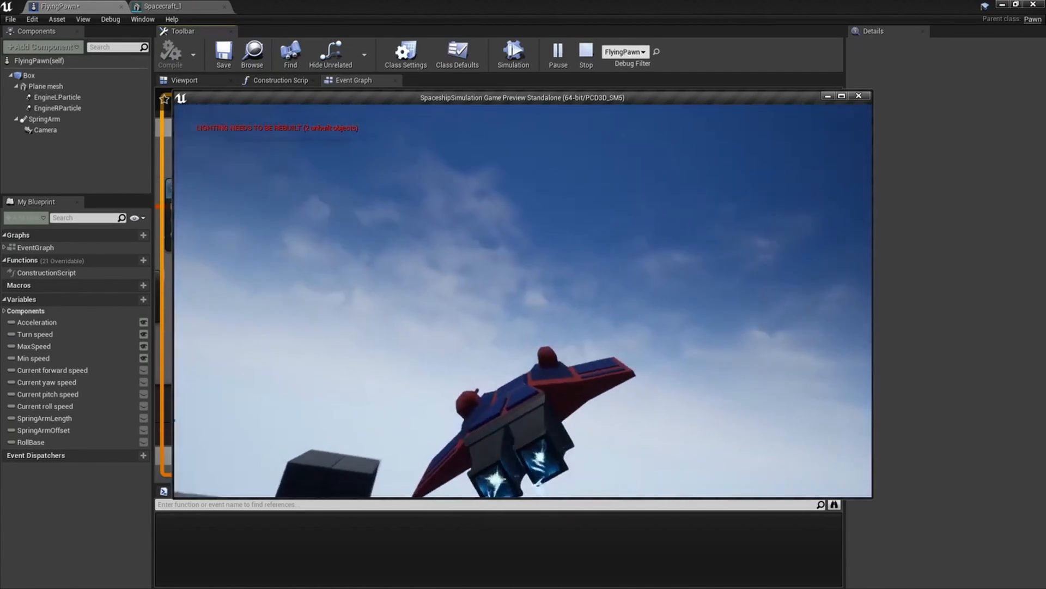